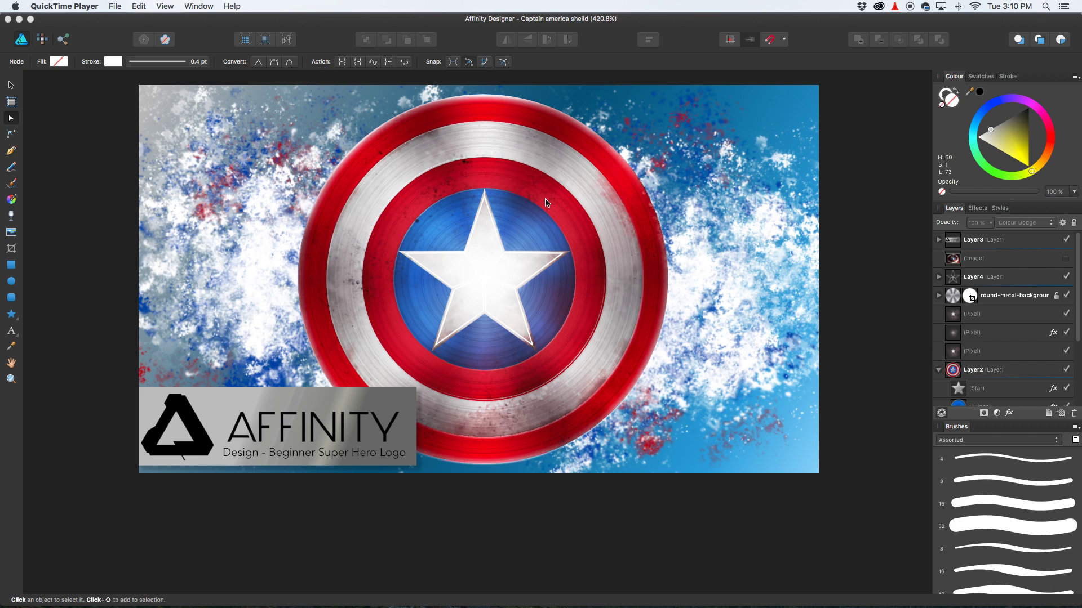
Expand the shield document's window to full screen
left_click(31, 19)
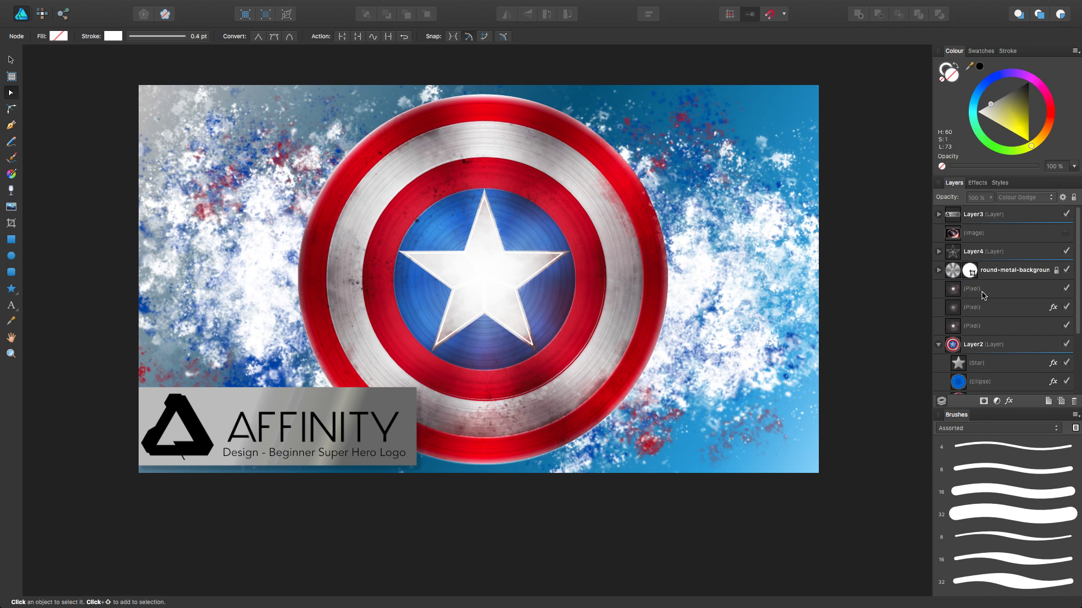
Hide the round-metal background, the three pixel layers above Layer2, and the pixel texture inside Layer2
left_click(1067, 270)
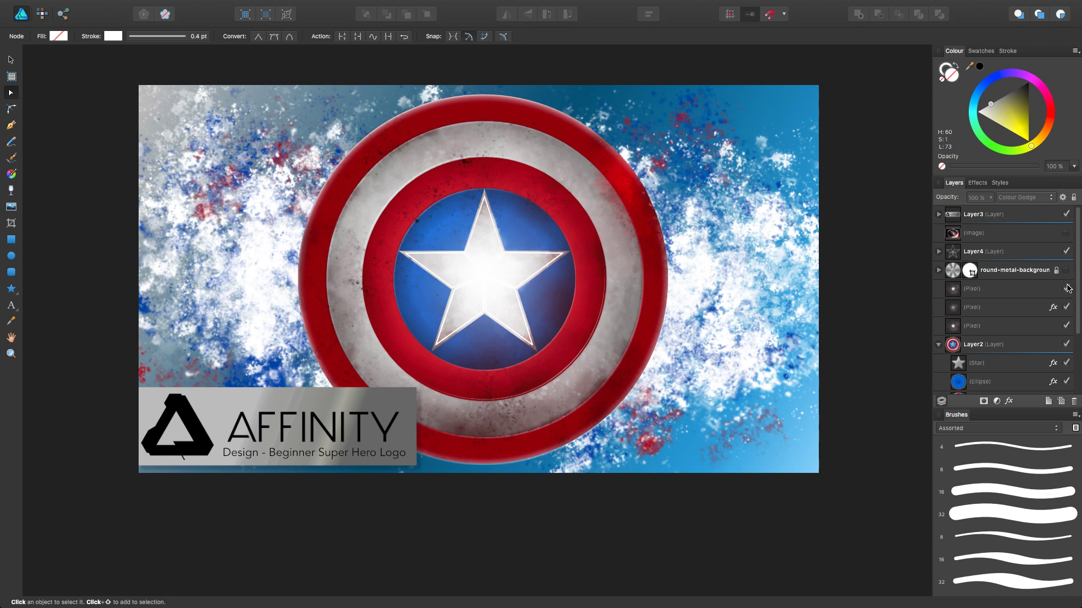
left_click(1066, 289)
left_click(1066, 308)
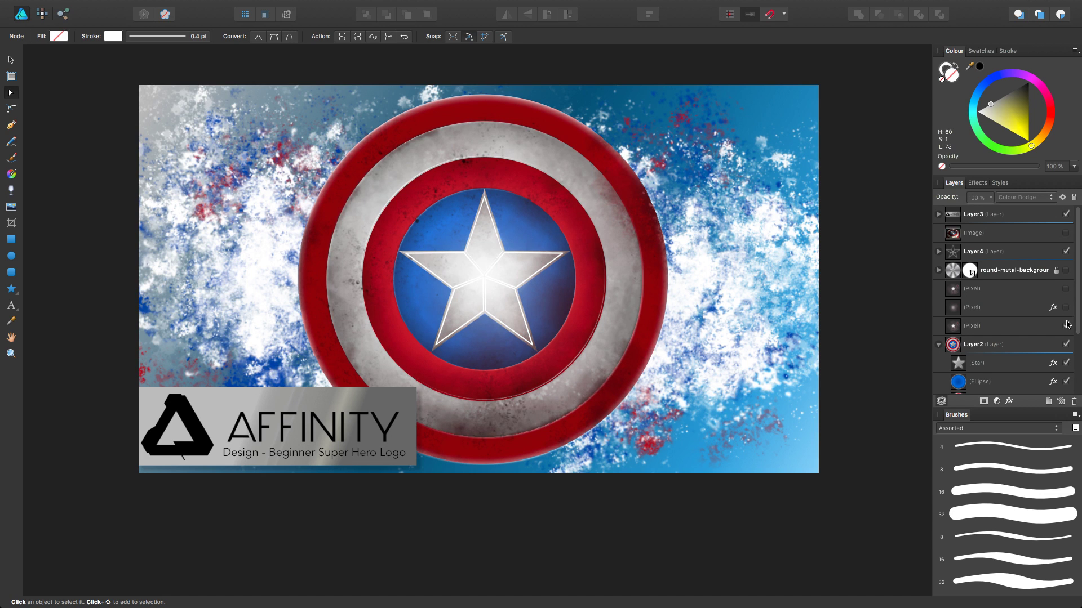
left_click(1065, 325)
scroll(1068, 340, "down", 3)
left_click(1067, 355)
left_click(1067, 355)
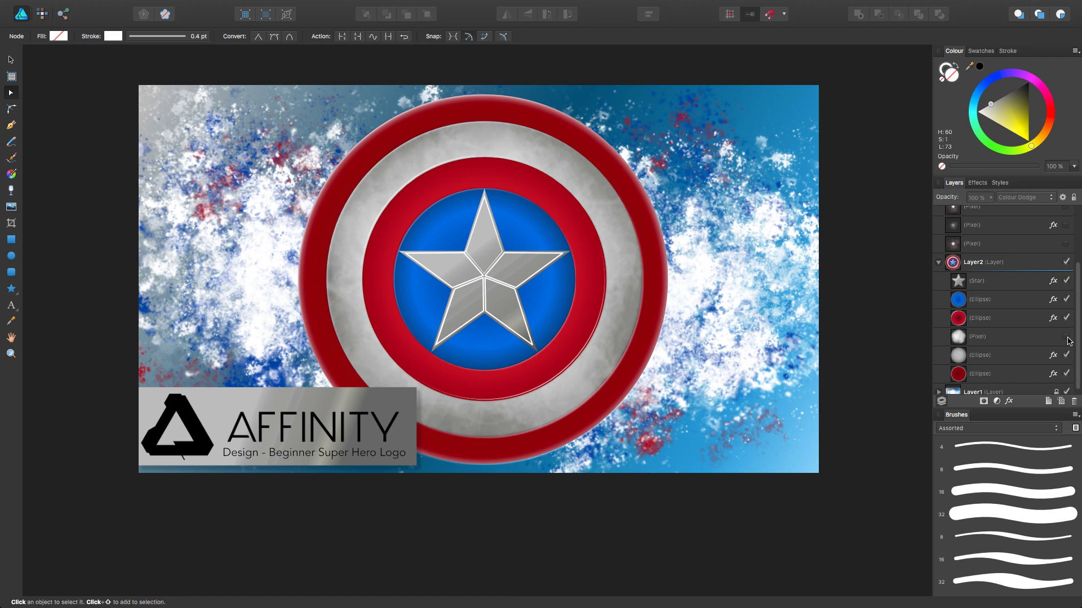
left_click(1065, 336)
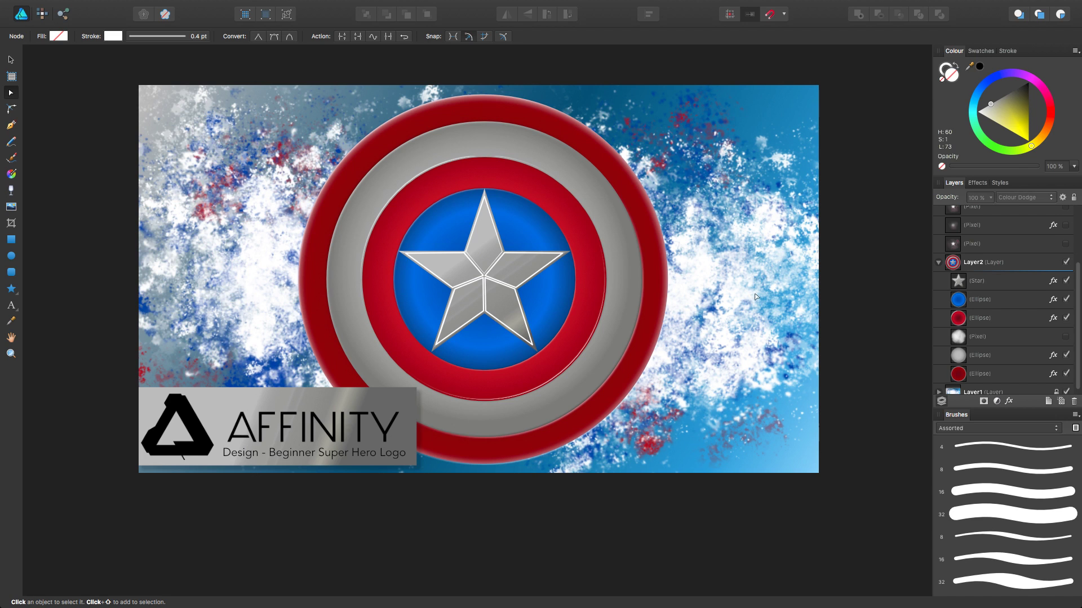
Shrink the shield's outer dark red ellipse and move it out past the shield's right side
left_click(958, 264)
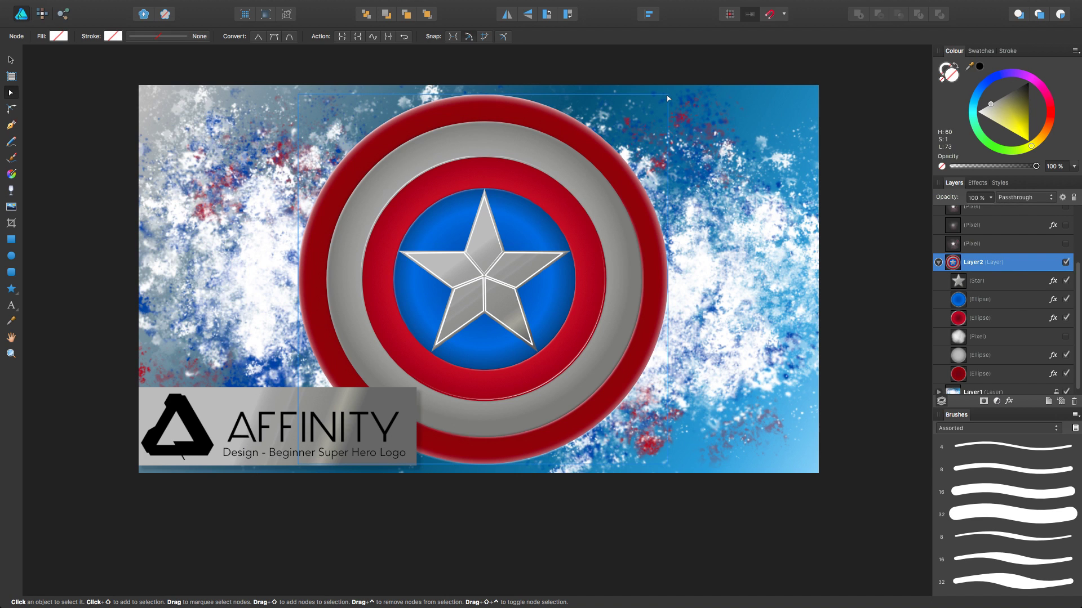
left_click(579, 185)
left_click(10, 59)
left_click(394, 137)
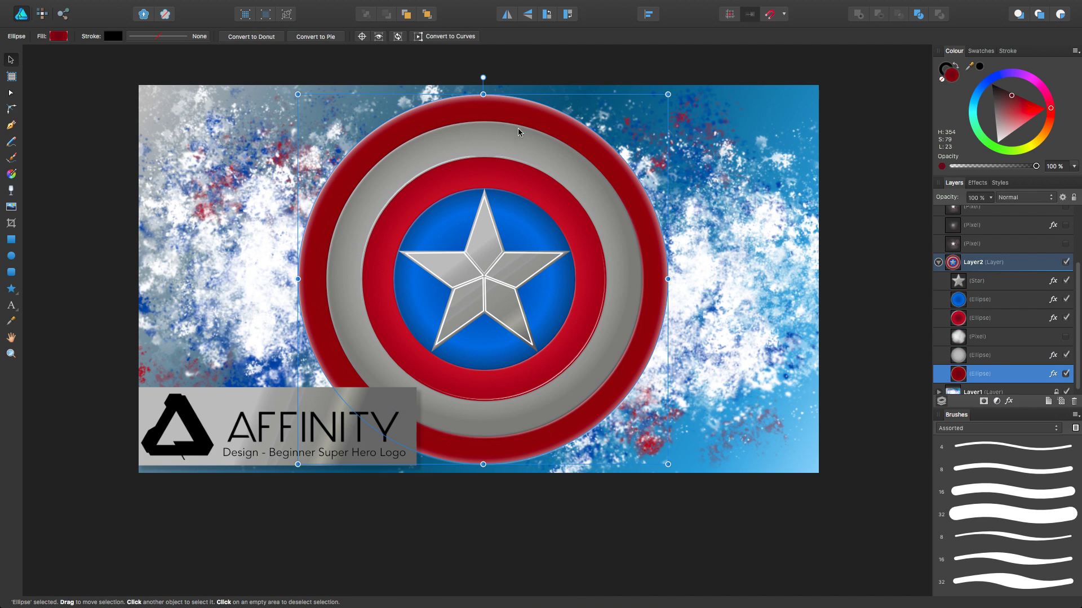
left_click_drag(666, 95, 564, 236)
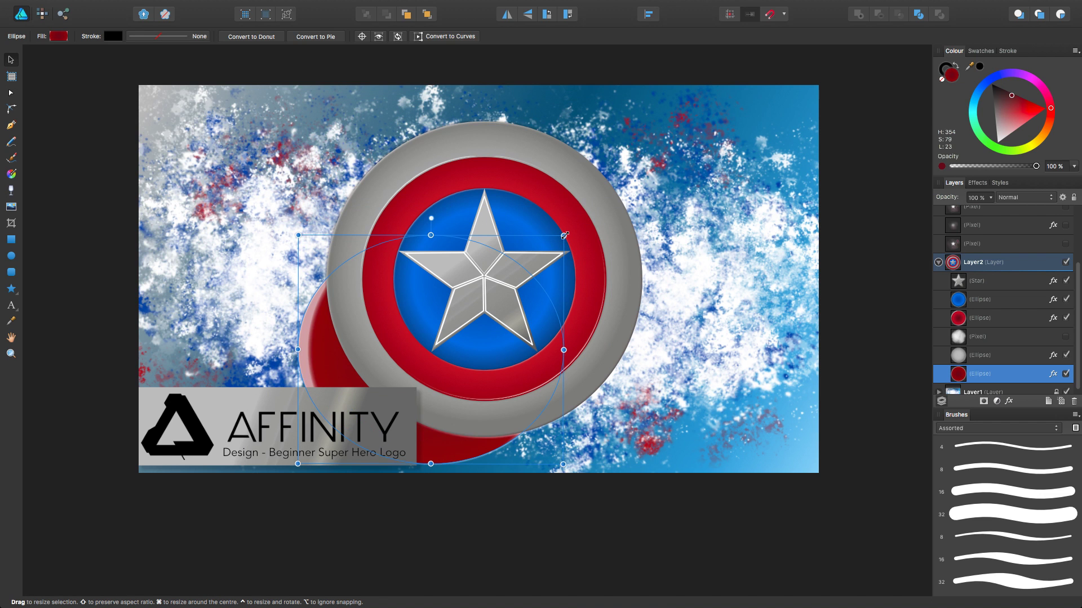
left_click_drag(544, 308, 725, 228)
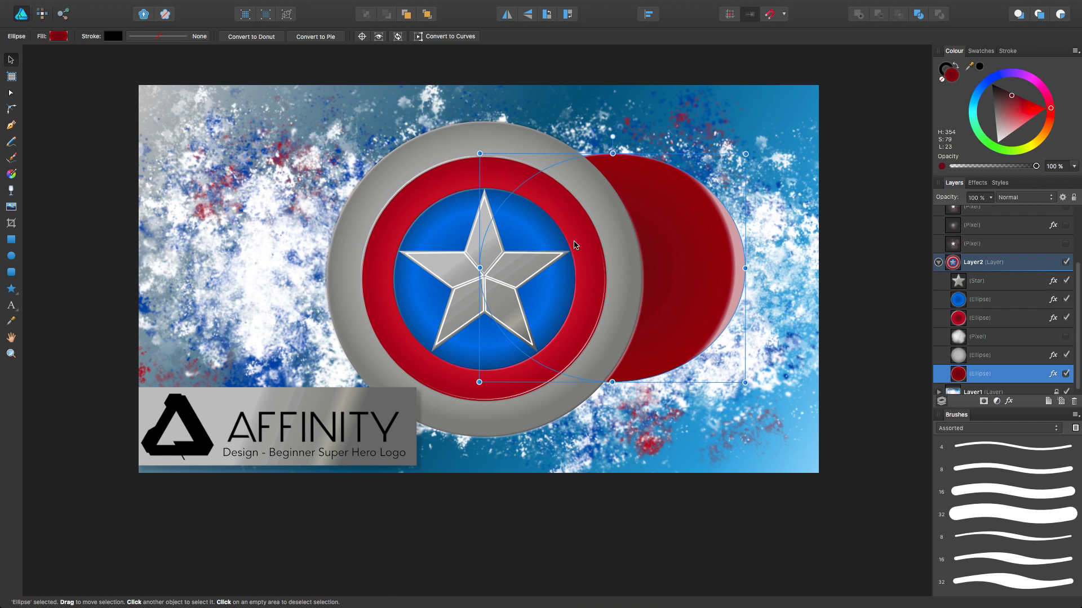
left_click(409, 170)
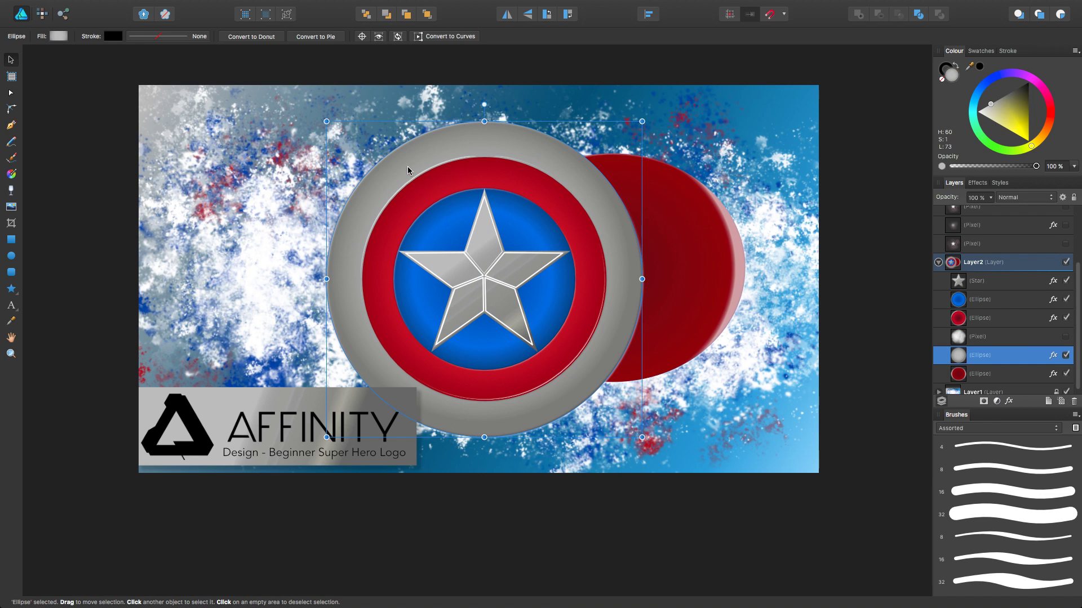
Add a pixel layer above the hidden image and paint white strokes across the shield with a Drawing brush at 43 px and 4.7 px
scroll(992, 249, "up", 3)
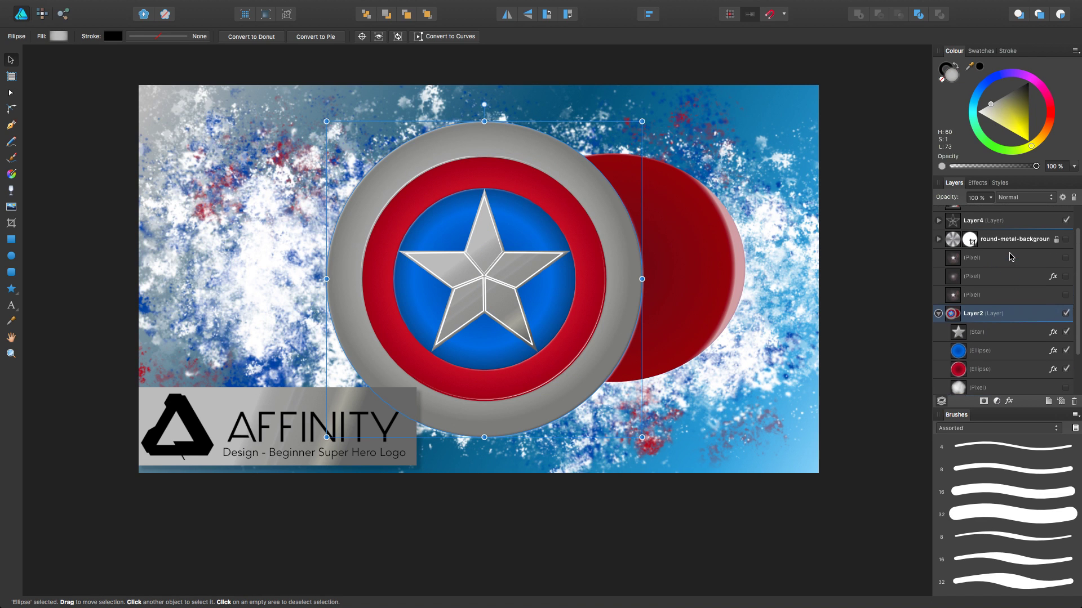
scroll(1012, 266, "up", 1)
left_click(1008, 236)
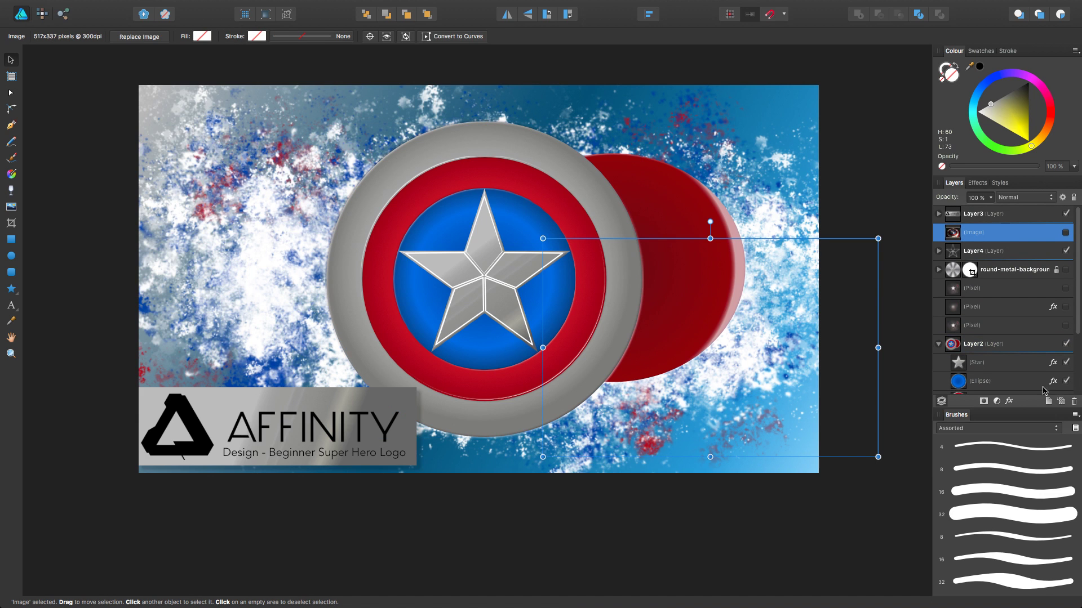
left_click(1060, 400)
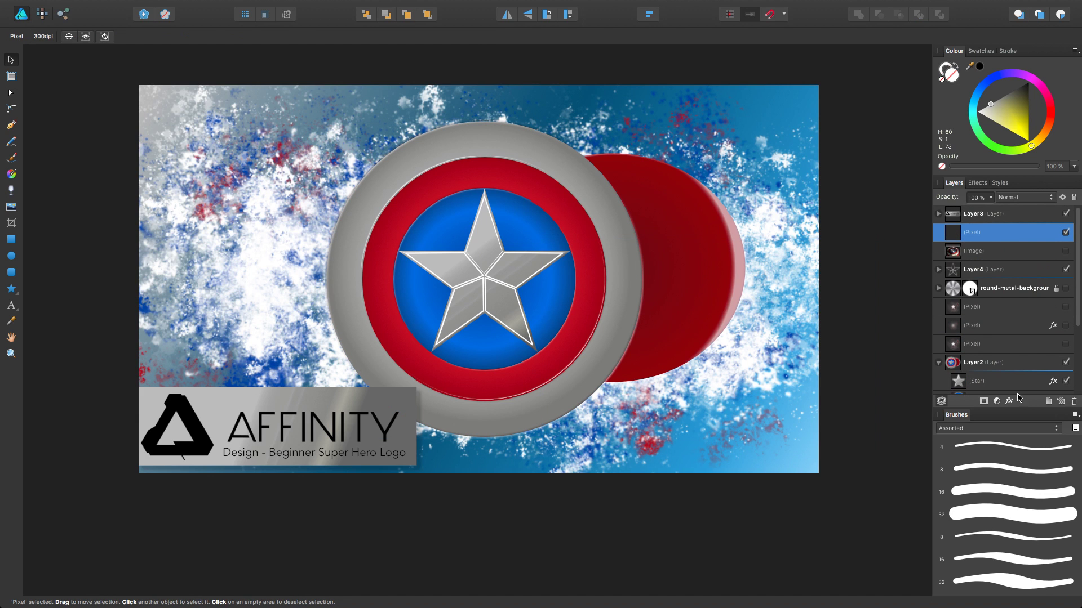
left_click(43, 14)
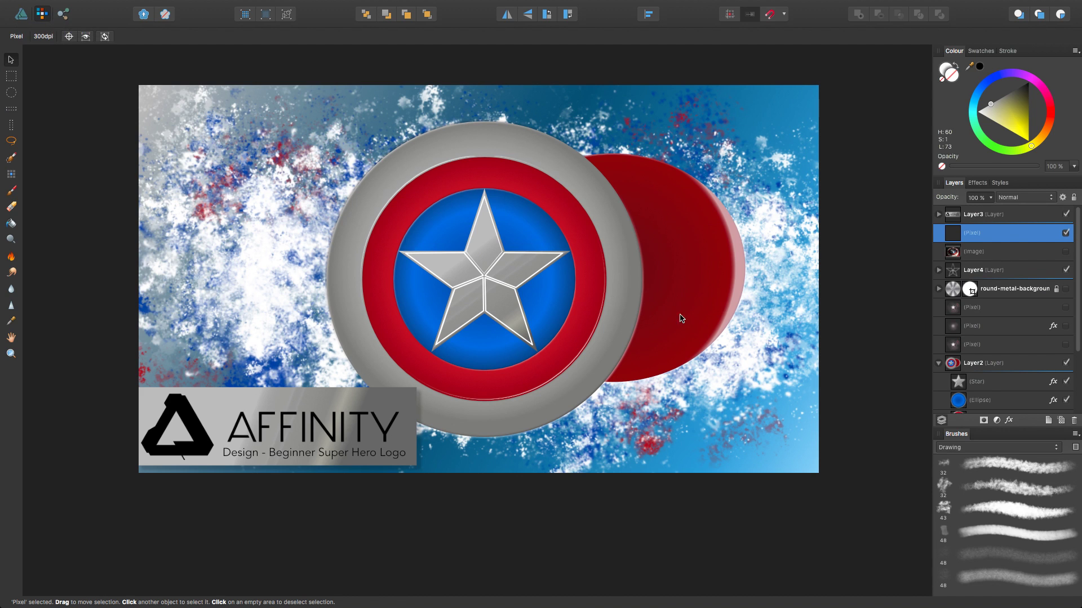
left_click(12, 192)
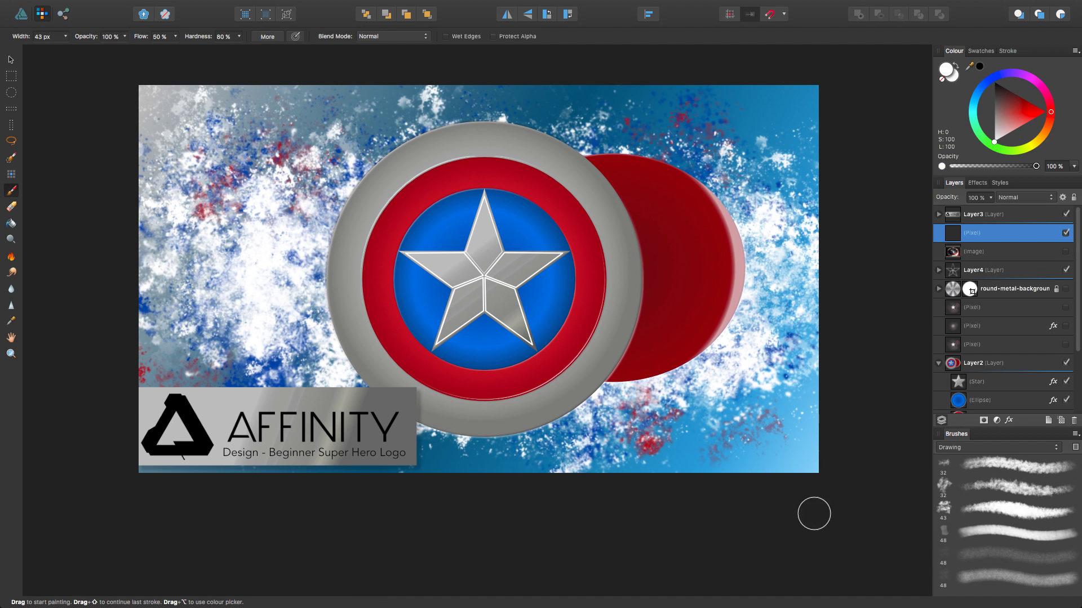
left_click(980, 515)
mouse_move(666, 194)
left_mouse_down()
mouse_move(688, 233)
mouse_move(619, 304)
mouse_move(397, 221)
left_mouse_up()
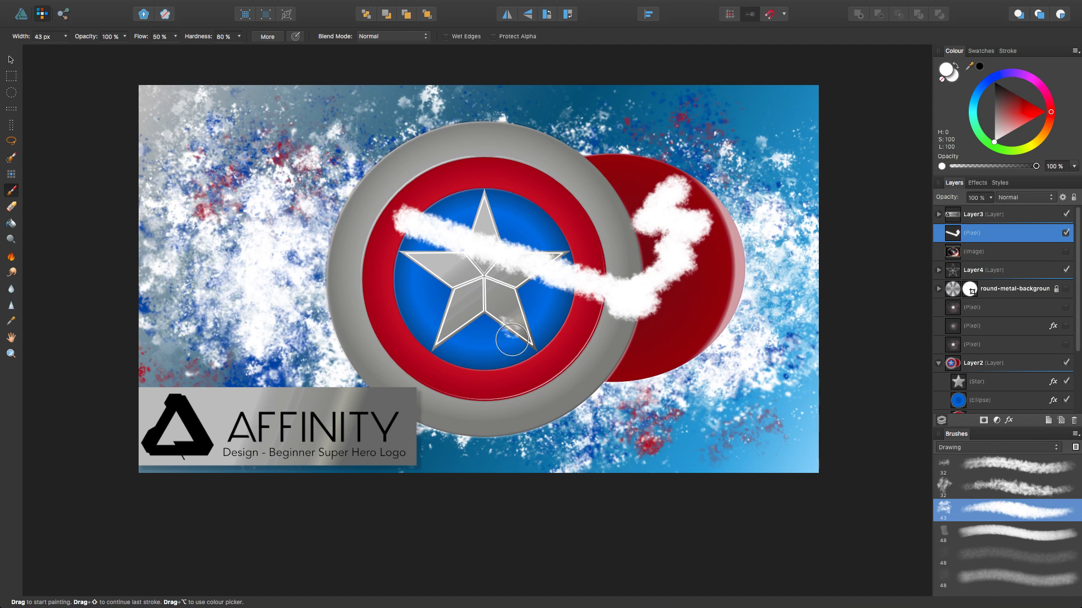
mouse_move(375, 173)
left_mouse_down()
mouse_move(363, 161)
mouse_move(361, 248)
mouse_move(563, 209)
mouse_move(548, 330)
mouse_move(570, 401)
left_mouse_up()
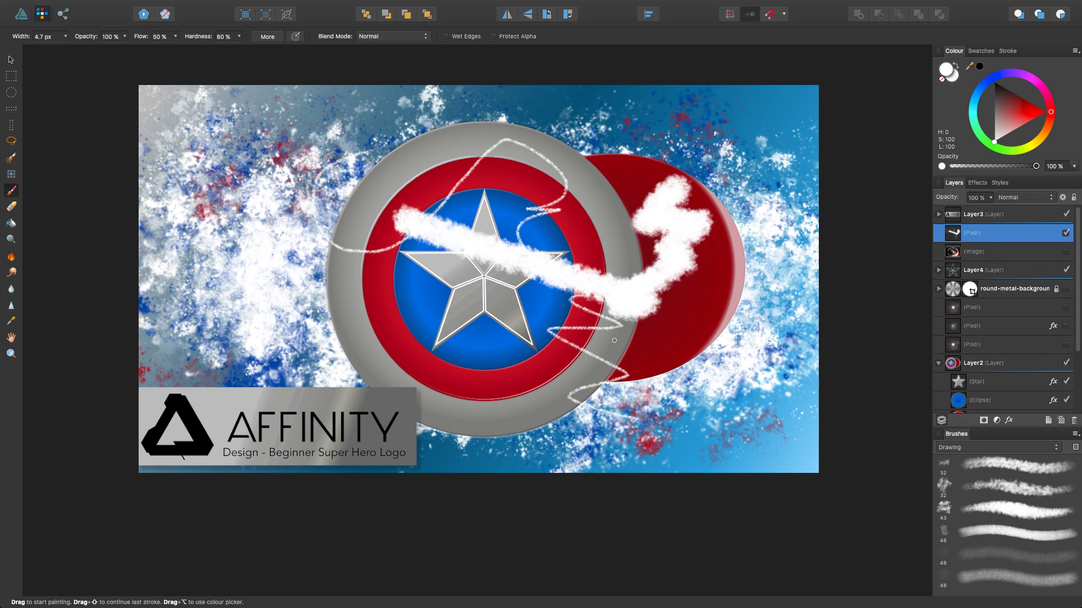
Undo the brush strokes, new pixel layer, ellipse changes and layer hiding, and return to the vector drawing workspace
key("super+z")
key("super+z")
key("super+z")
key("super+z")
key("super+z")
key("super+z")
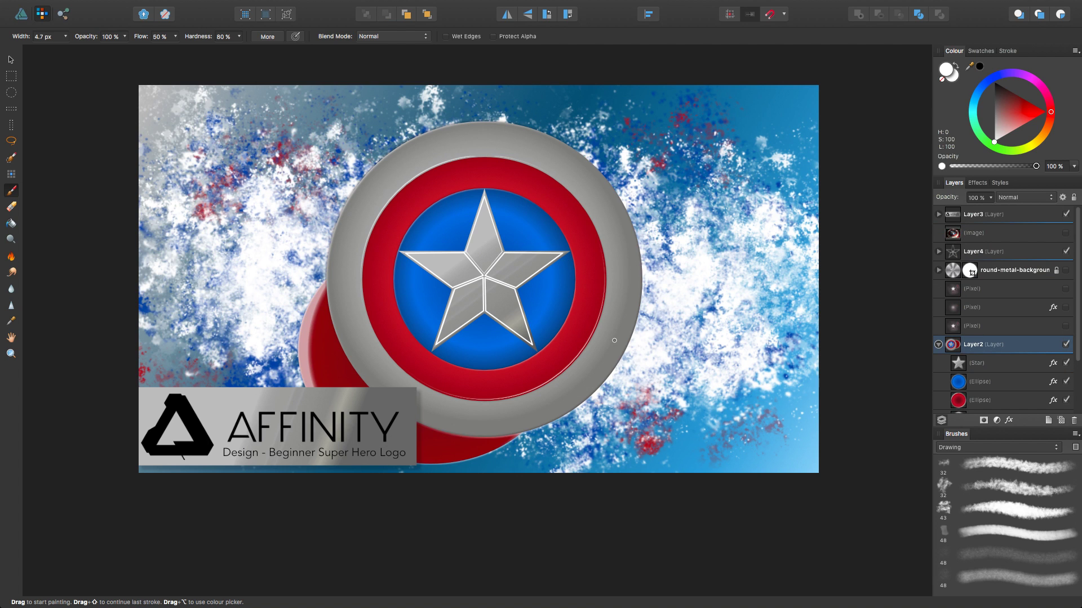
key("super+z")
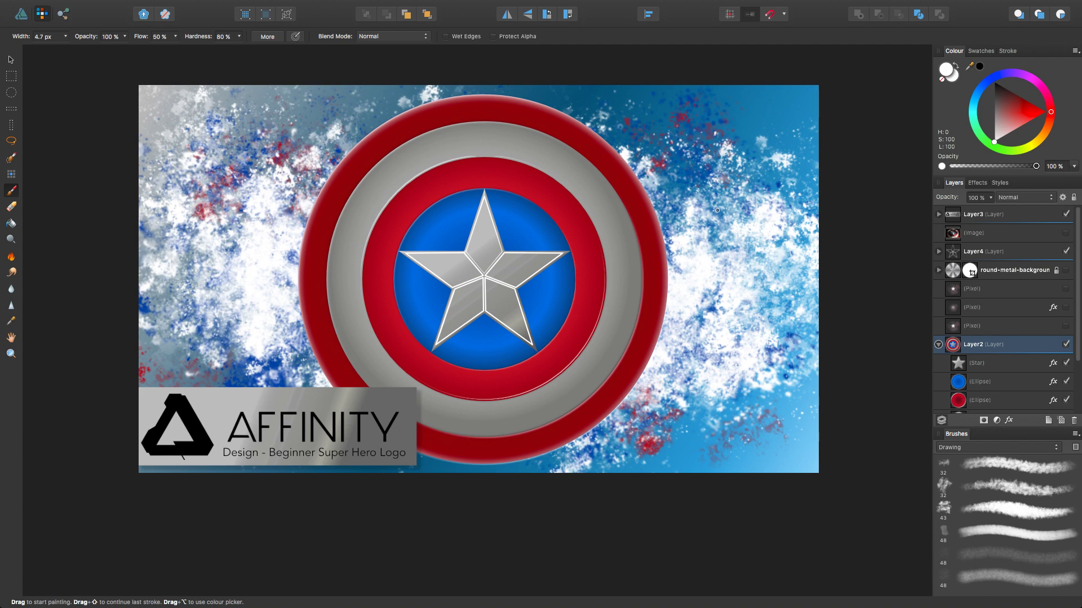
key("super+d")
key("super+z")
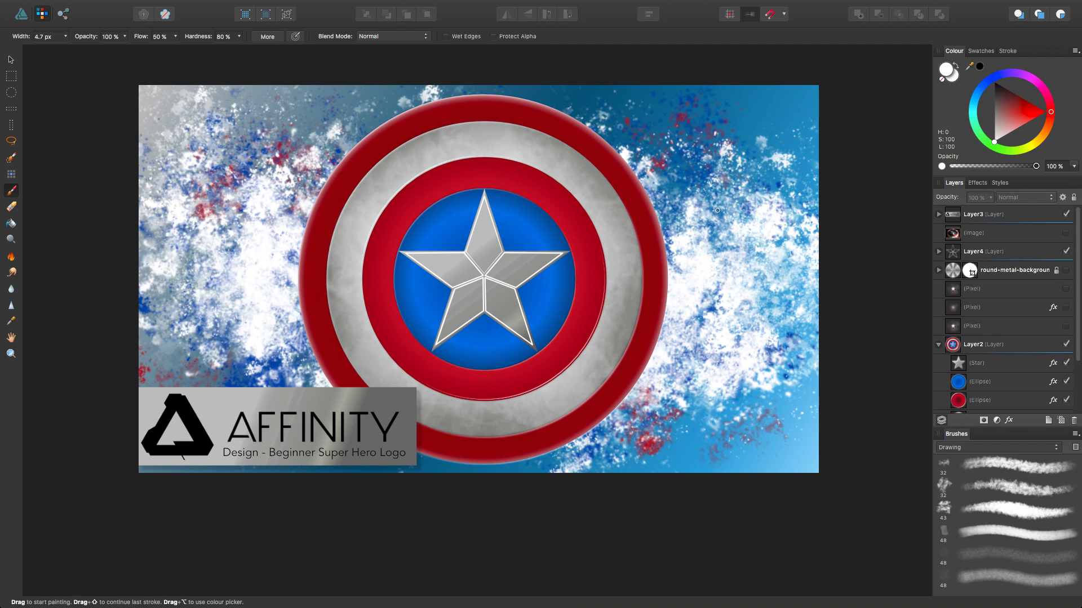
key("super+z")
key("super+z")
key("super+z")
key("super+z")
key("super+z")
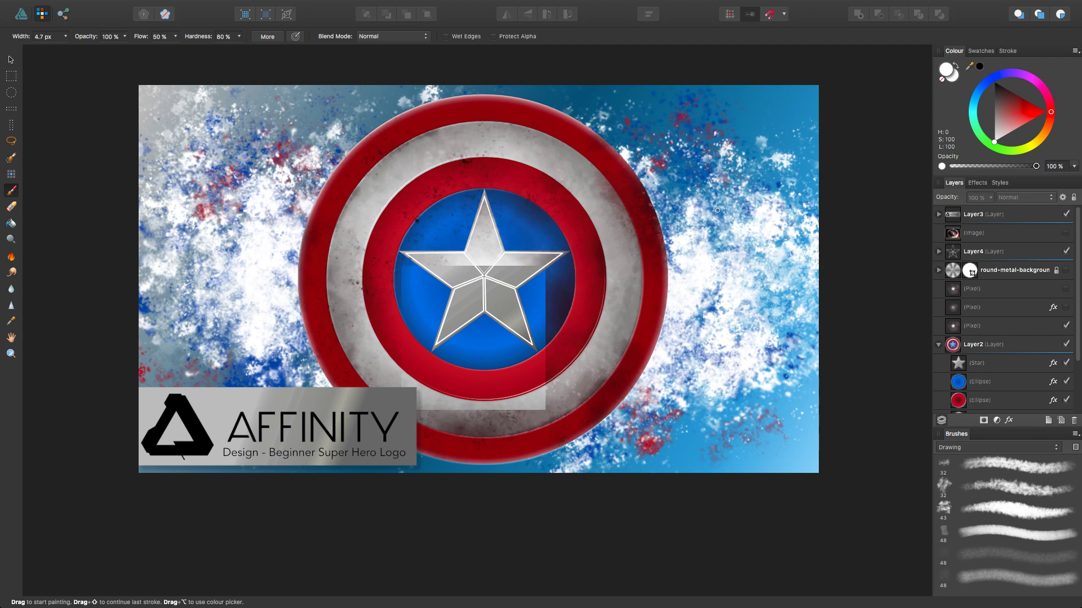
key("super+z")
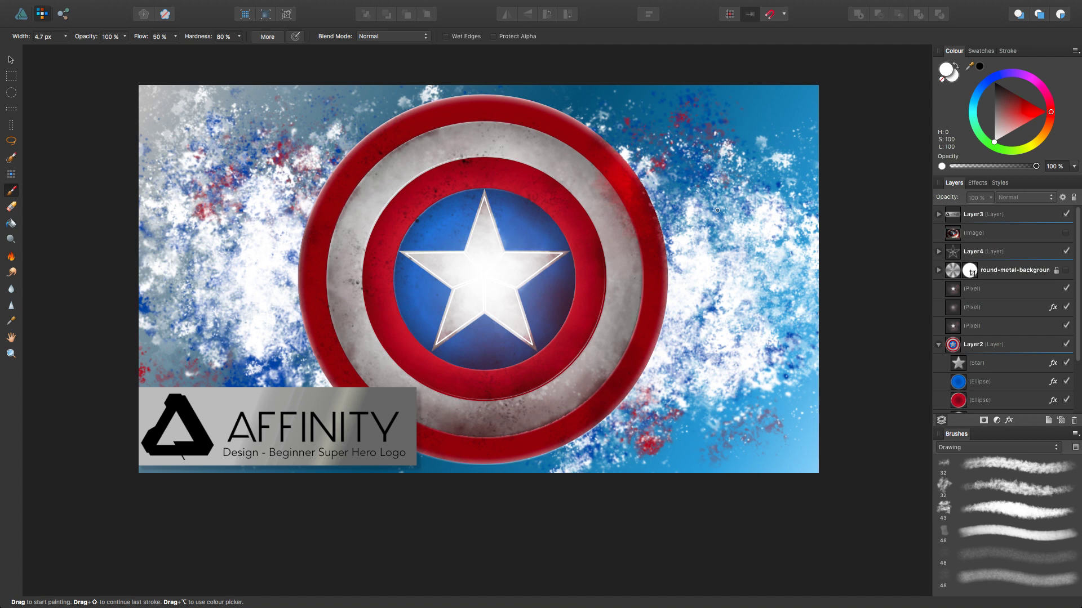
key("super+z")
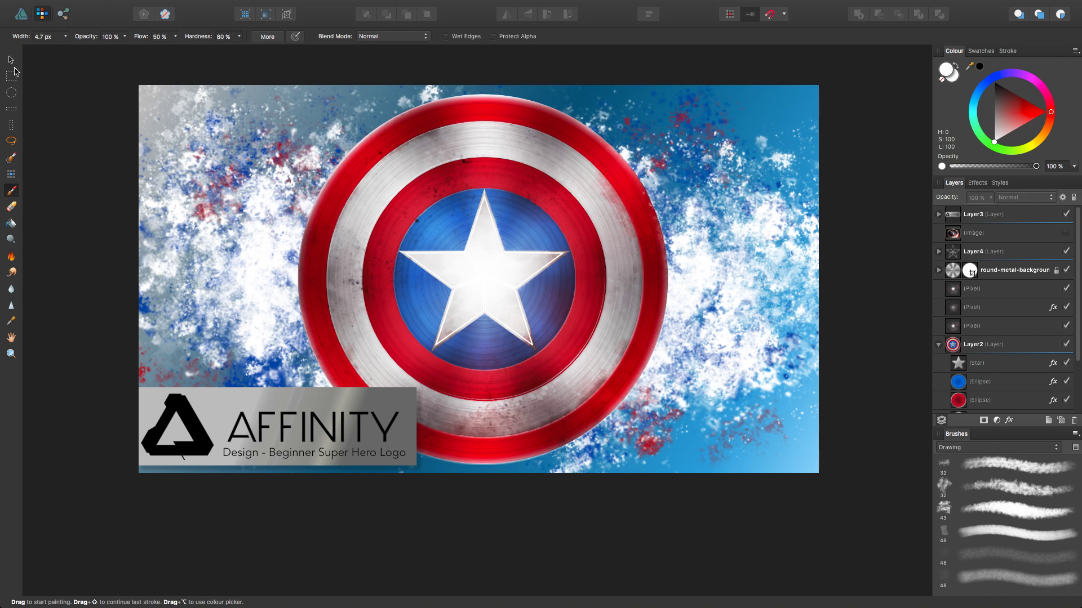
left_click(21, 13)
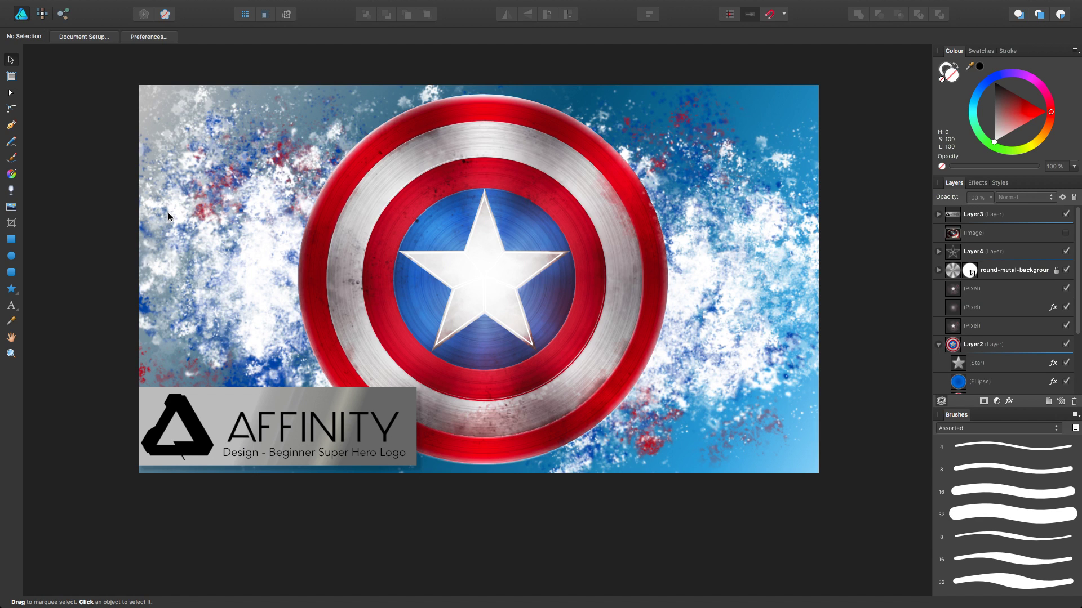
Create a new Photo document, 3.5 in wide by 2 in high, at 300 DPI with RGB/16 colour
mouse_move(132, 3)
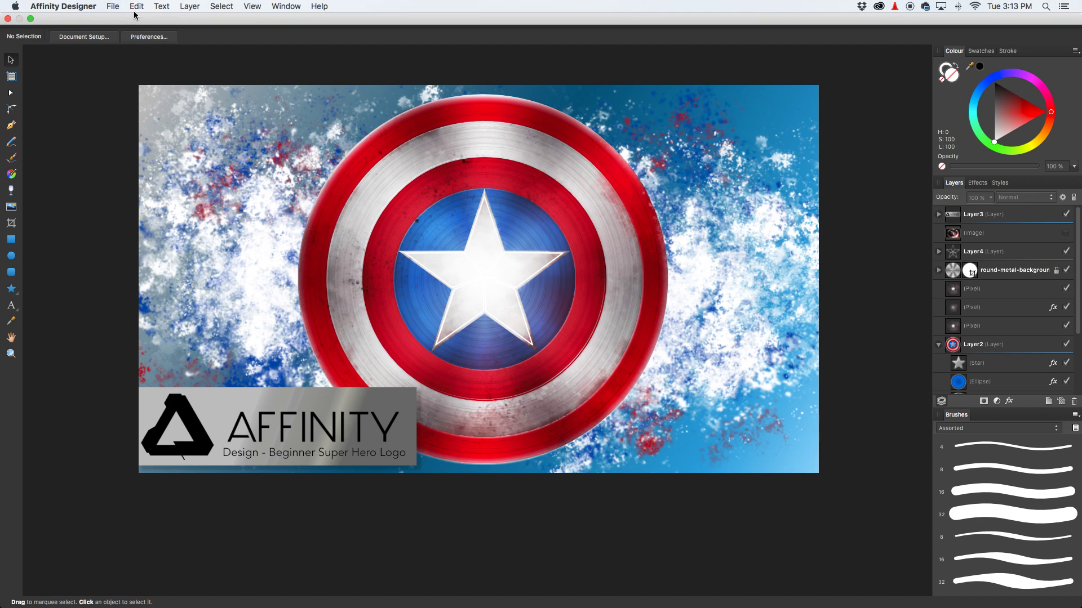
left_click(113, 6)
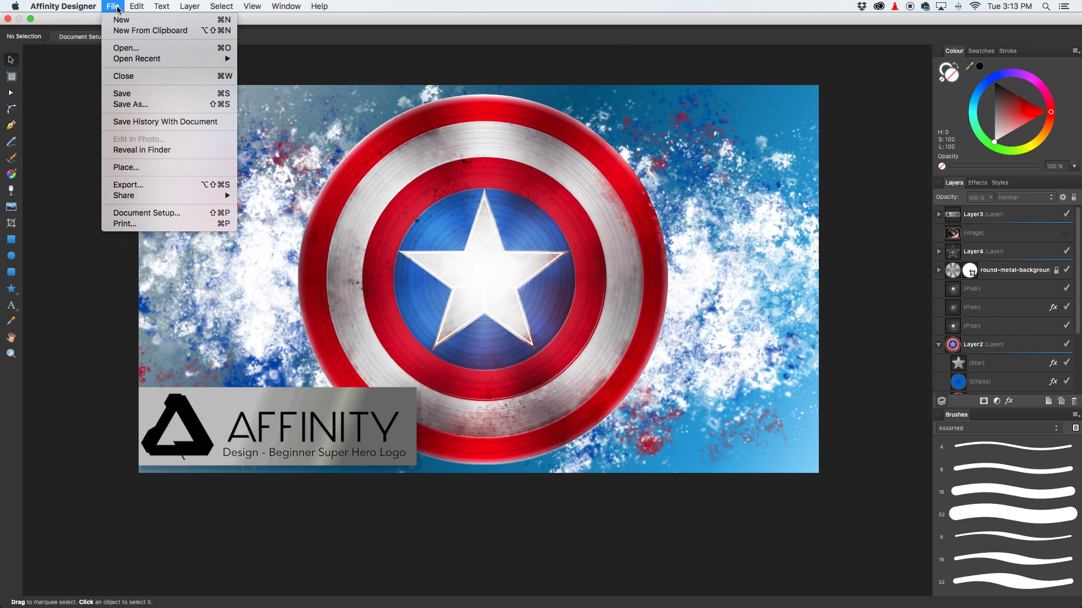
left_click(123, 21)
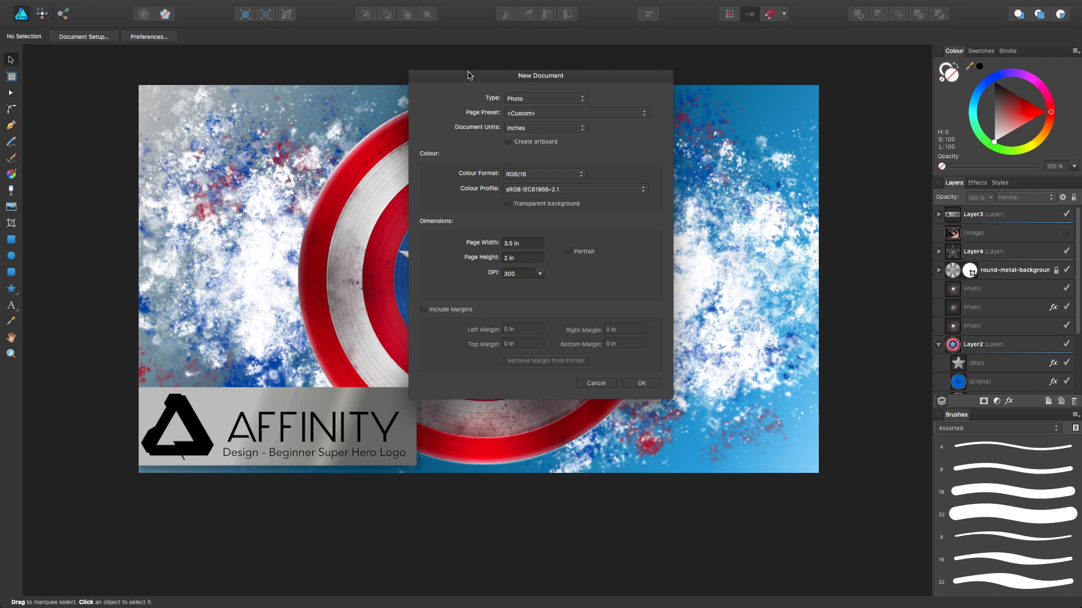
left_click_drag(468, 74, 627, 69)
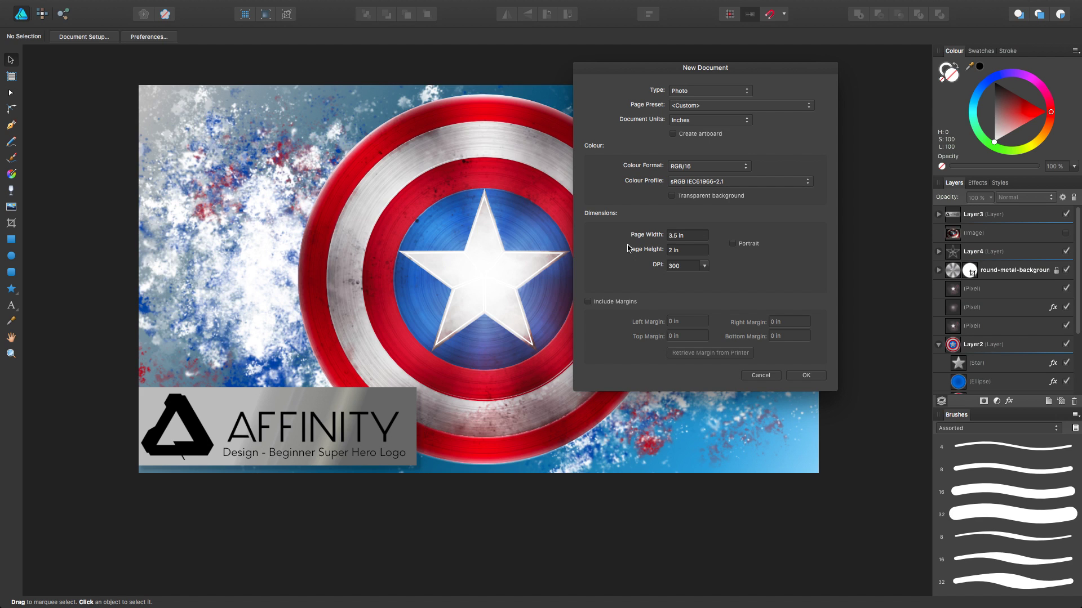
left_click_drag(778, 66, 640, 58)
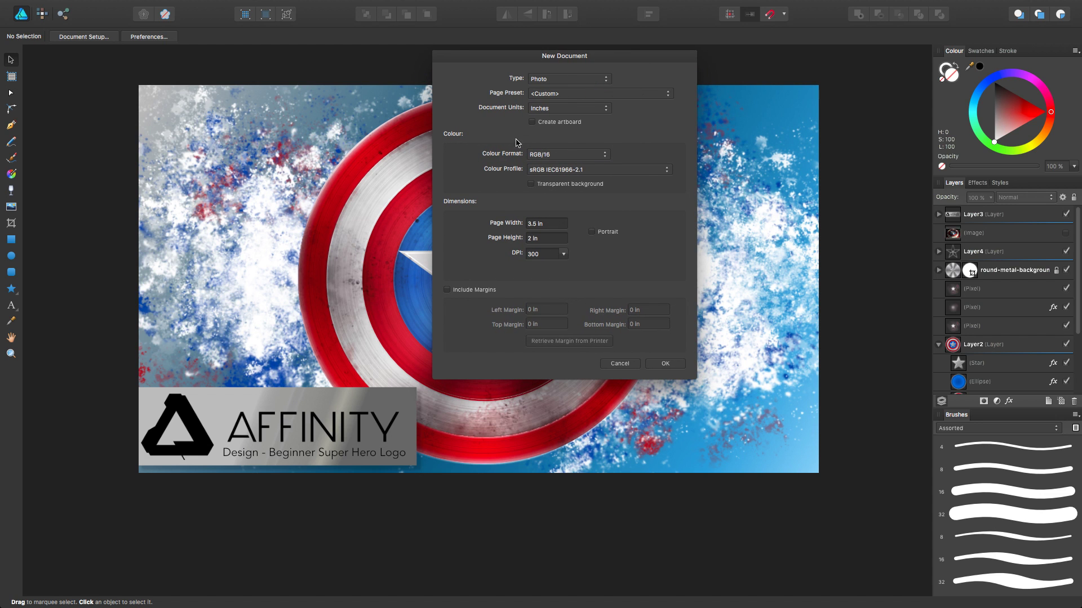
left_click(673, 363)
left_click_drag(561, 325, 565, 297)
scroll(424, 332, "down", 1)
scroll(424, 333, "down", 2)
left_click_drag(597, 331, 581, 326)
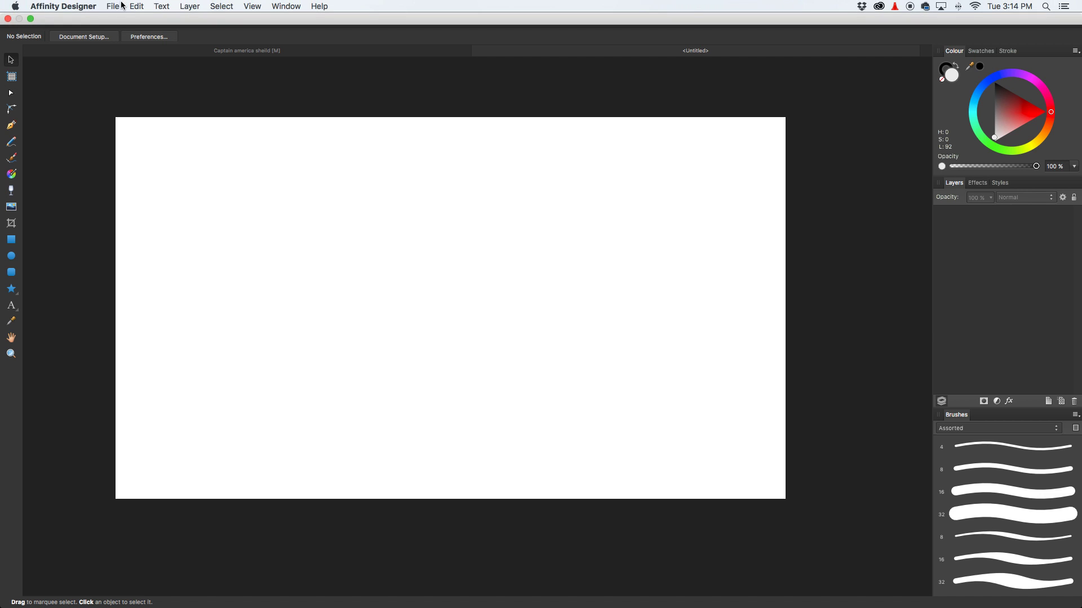
Place the captain_america_shield_render PNG from the Skill Share folder and enlarge it to about a third of the page width in the page's upper-right corner
left_click(116, 7)
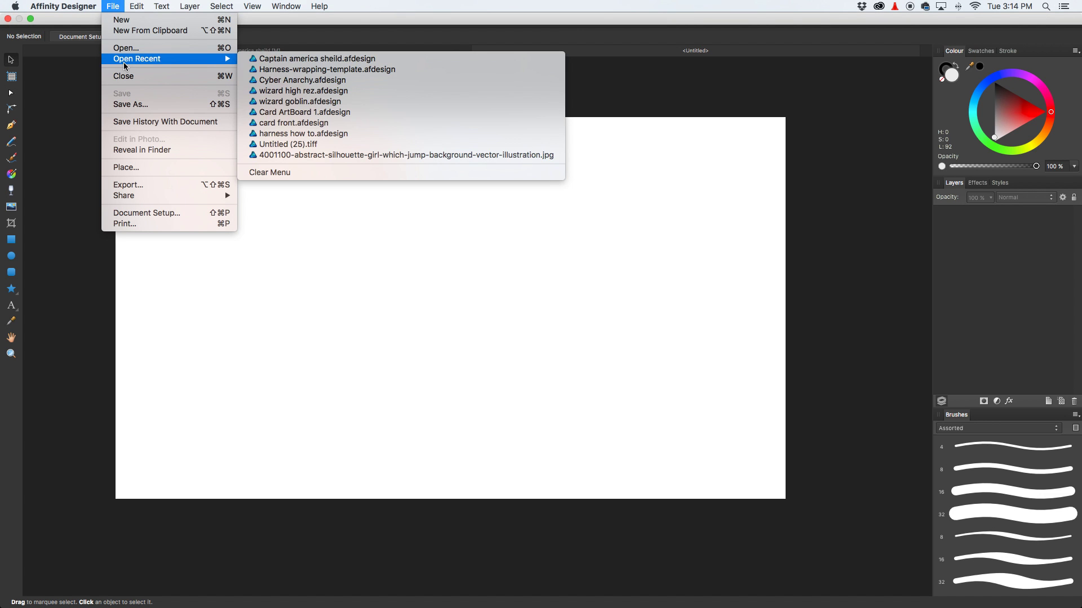
left_click(135, 167)
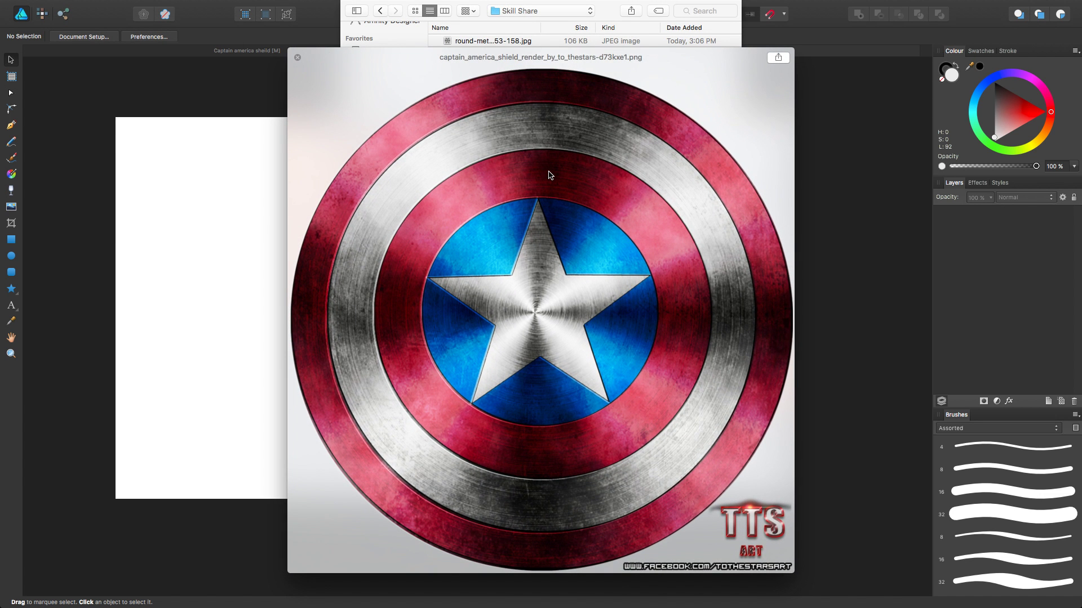
key("space")
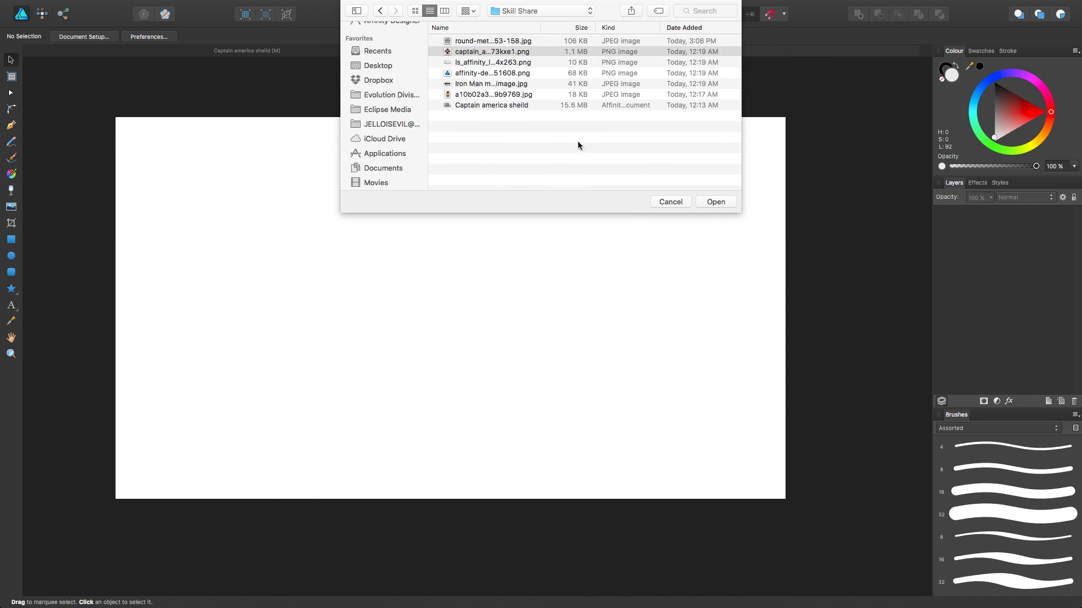
left_click(711, 203)
left_click(386, 225)
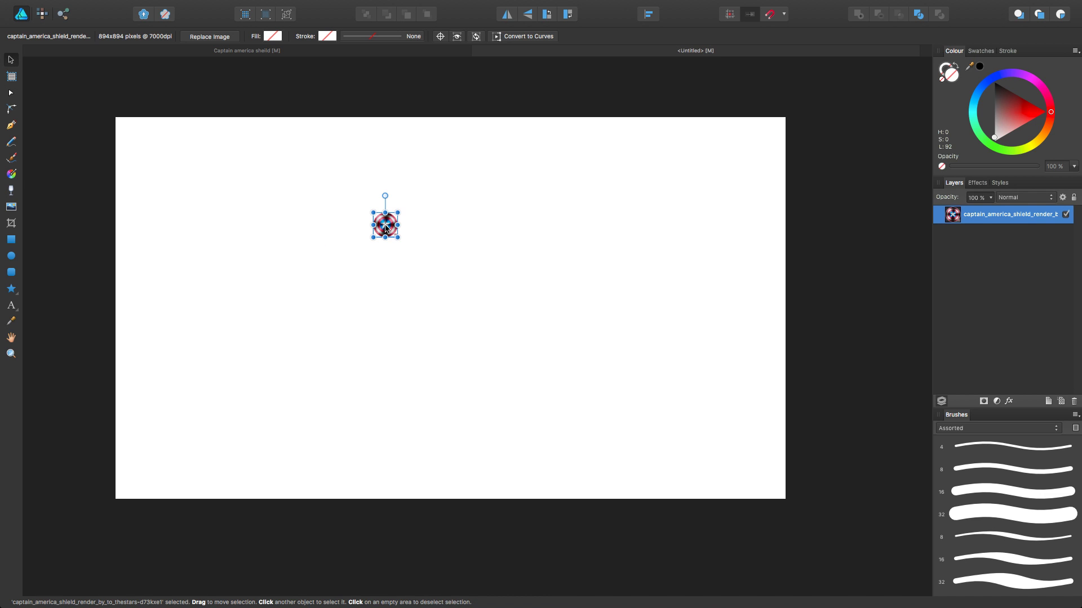
left_click_drag(397, 239, 608, 446)
left_click_drag(505, 337, 684, 251)
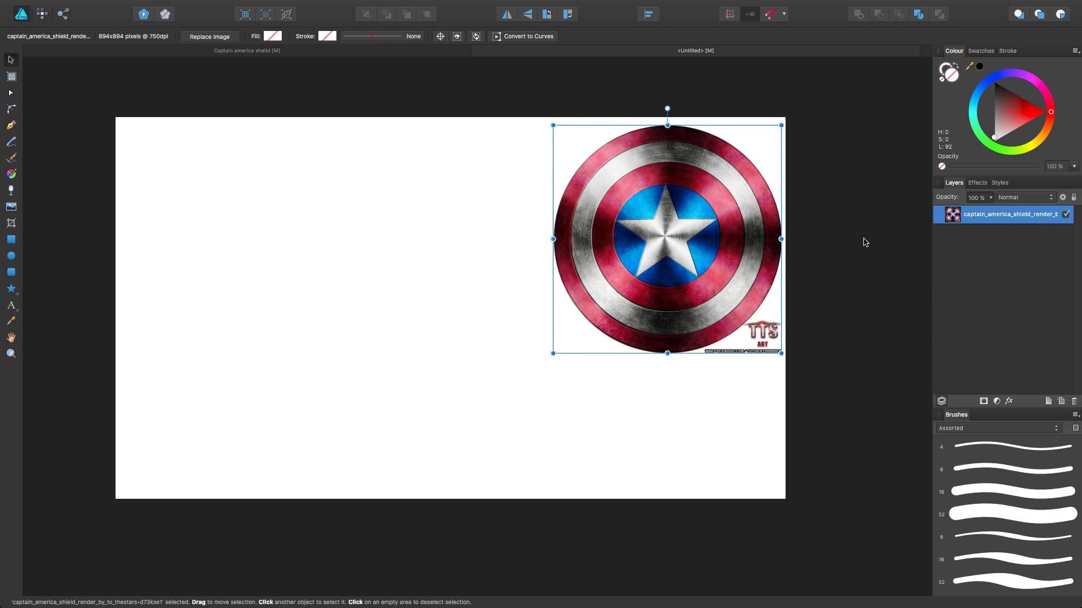
Shrink the reference shield image to about a fifth of the page width, keeping it in the page's upper-right corner, and deselect it
left_click(1009, 264)
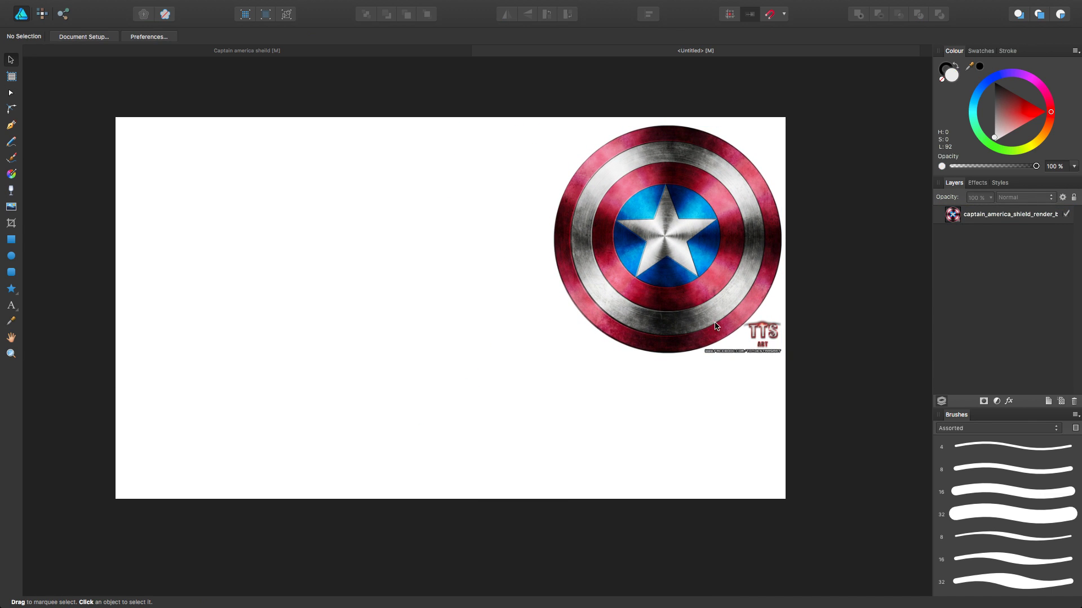
left_click(654, 277)
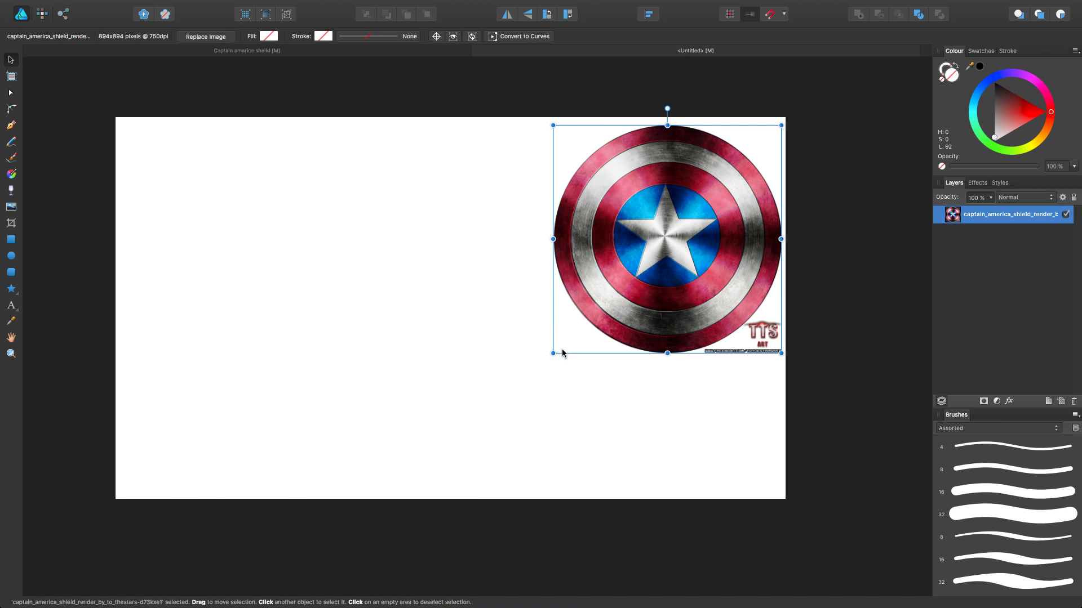
left_click_drag(553, 353, 632, 264)
left_click(978, 285)
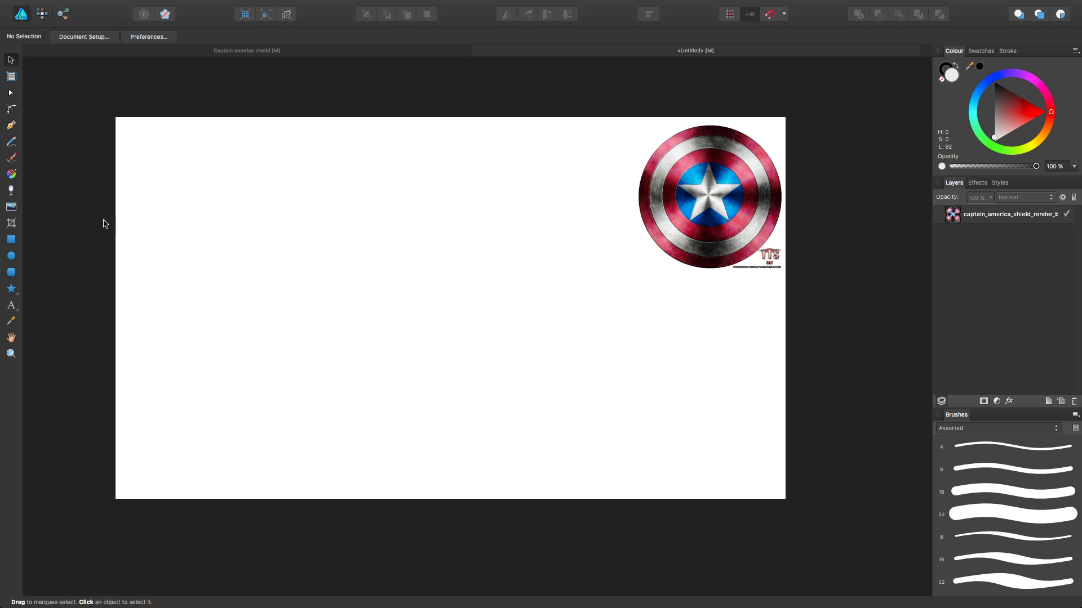
Draw a circle with the Ellipse tool, nearly as tall as the page, and position it just beside the reference shield
left_click(11, 257)
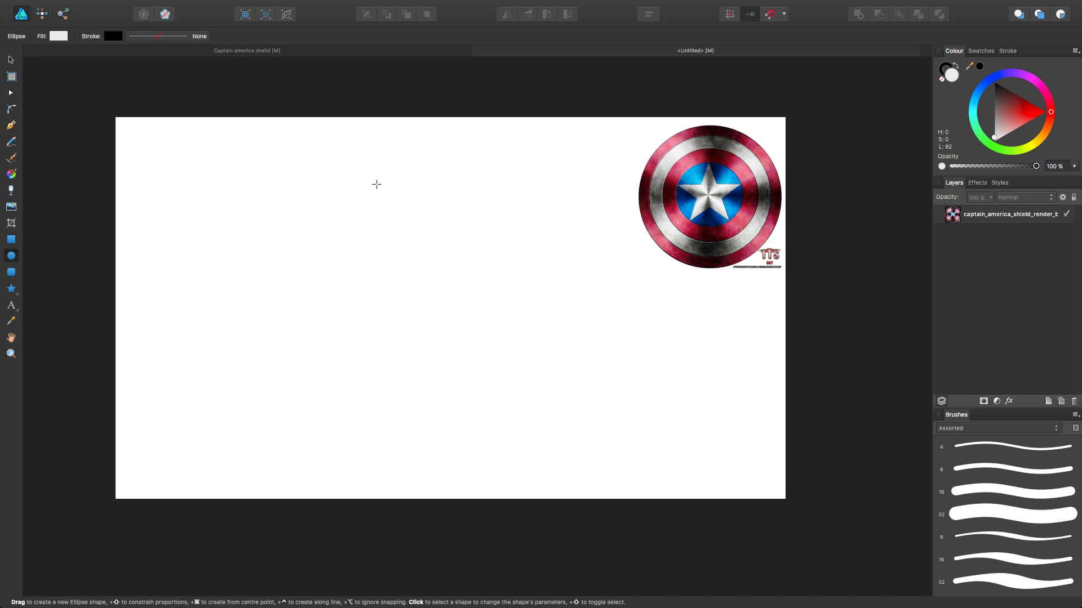
left_click_drag(313, 151, 652, 504)
left_click_drag(312, 151, 290, 127)
left_click_drag(475, 243, 455, 242)
key("super+z")
left_click(5, 59)
left_click_drag(439, 256, 423, 251)
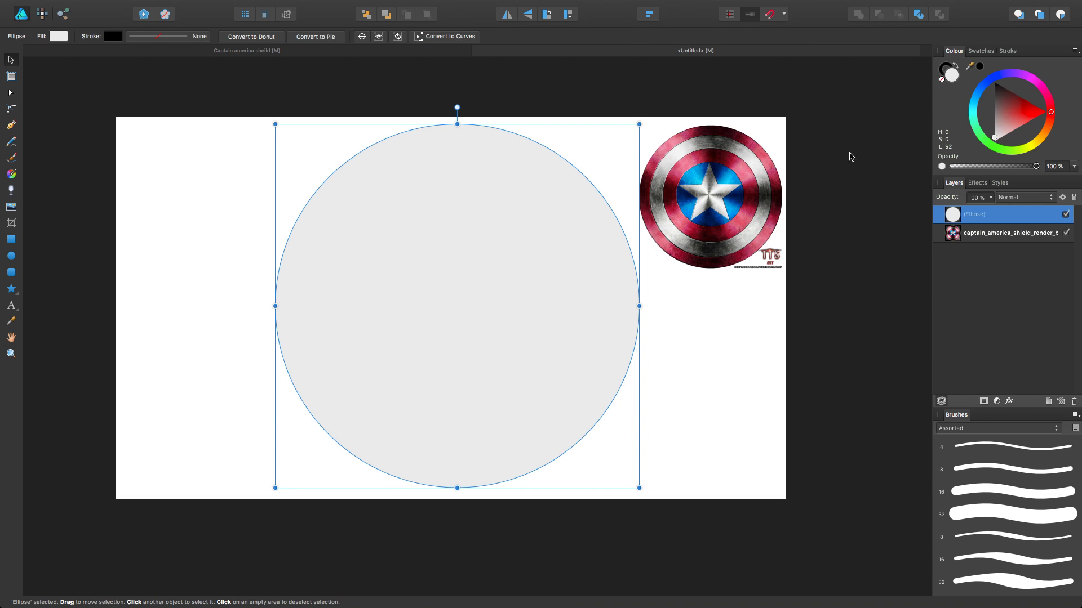
Fill the large circle with a dark red sampled from the reference shield's red ring
left_click(971, 71)
left_click_drag(972, 70, 676, 188)
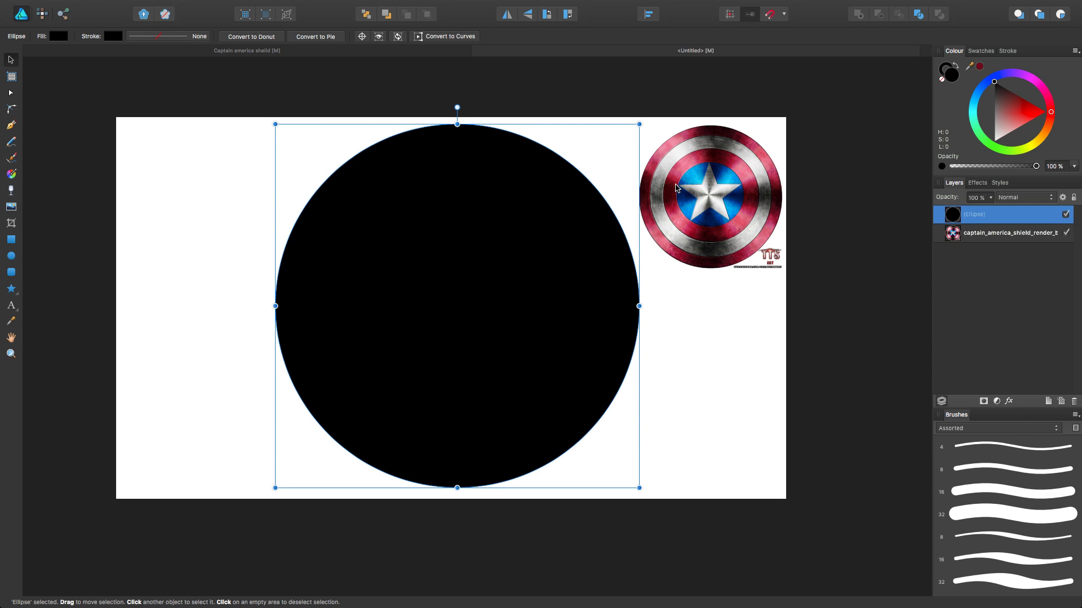
left_click(980, 68)
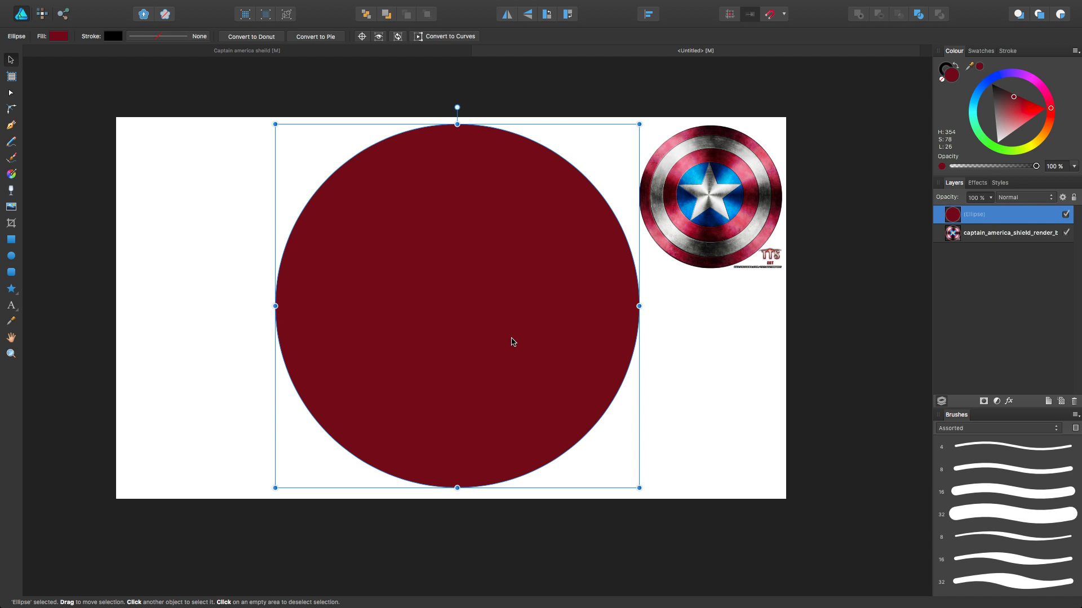
Duplicate the dark red circle, shrink the copy to about five-sixths of its diameter, and move it roughly to the middle
key("super+j")
right_click(998, 223)
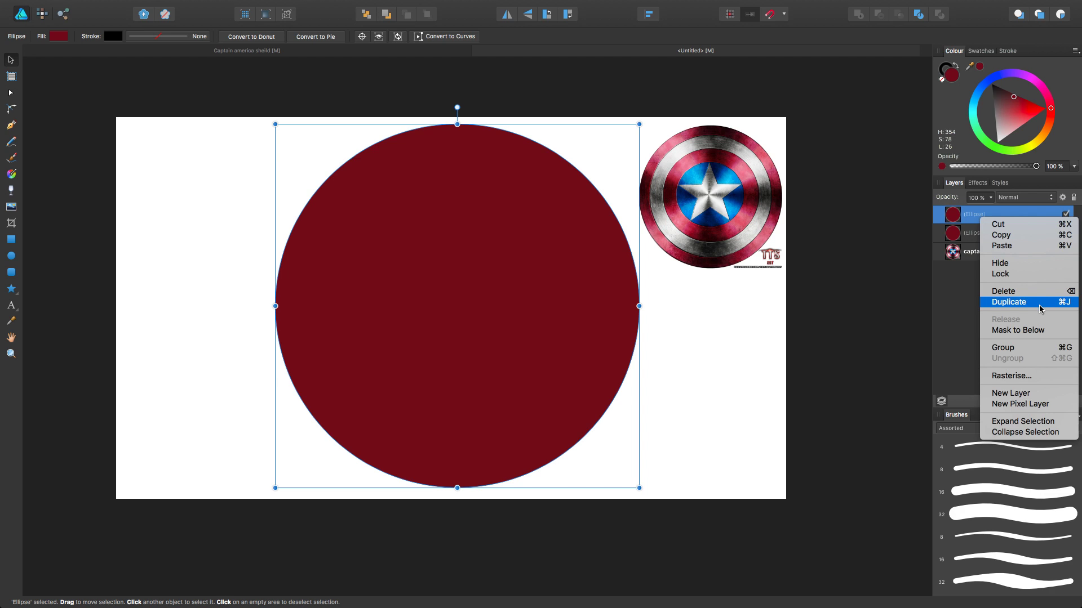
left_click(941, 307)
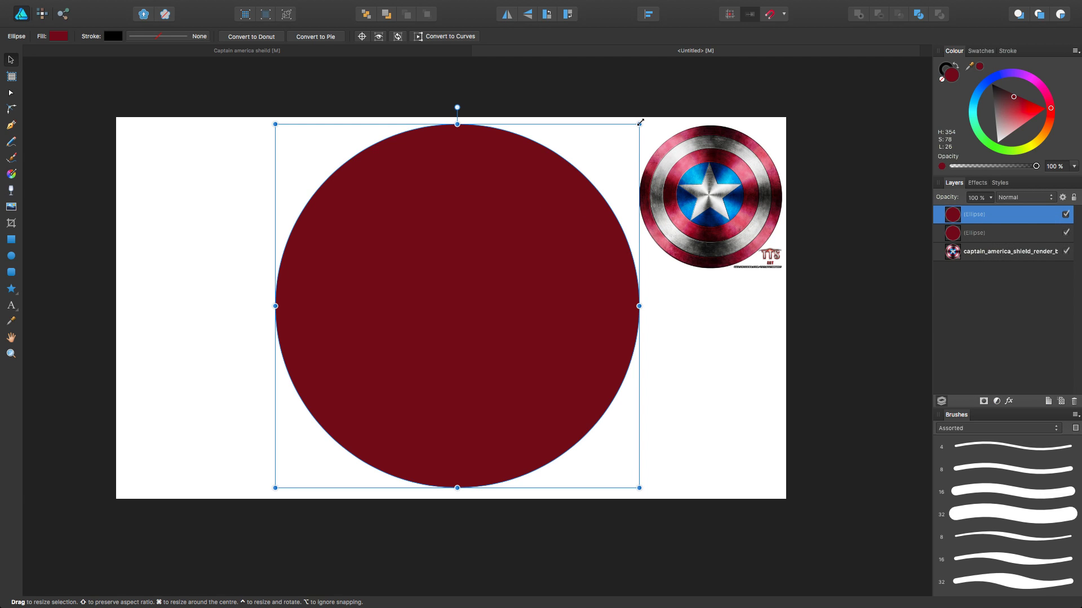
left_click_drag(640, 122, 615, 148)
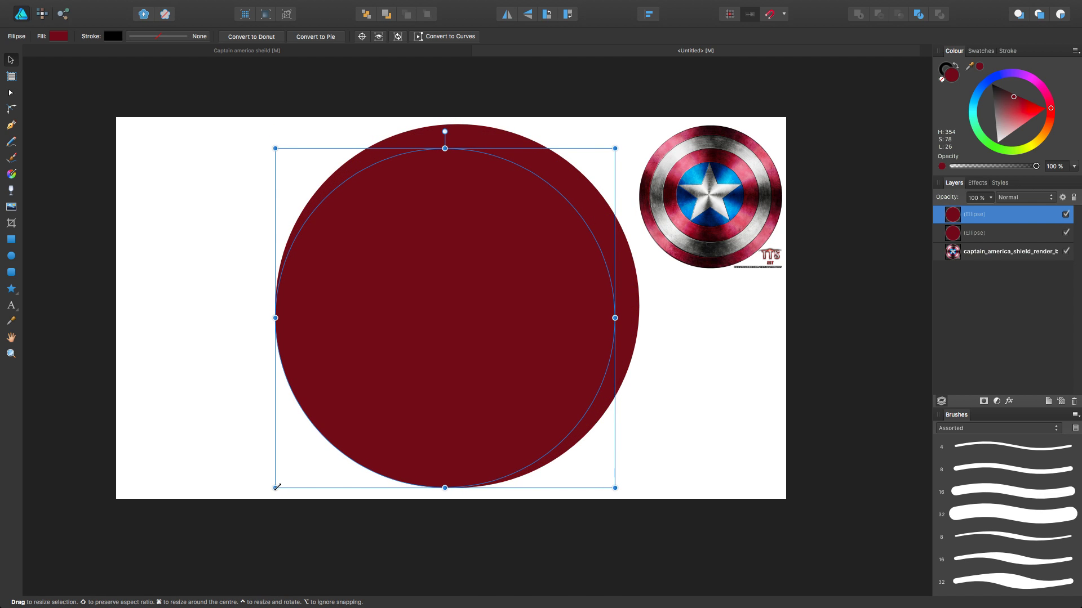
left_click_drag(277, 487, 310, 451)
left_click_drag(525, 227, 520, 236)
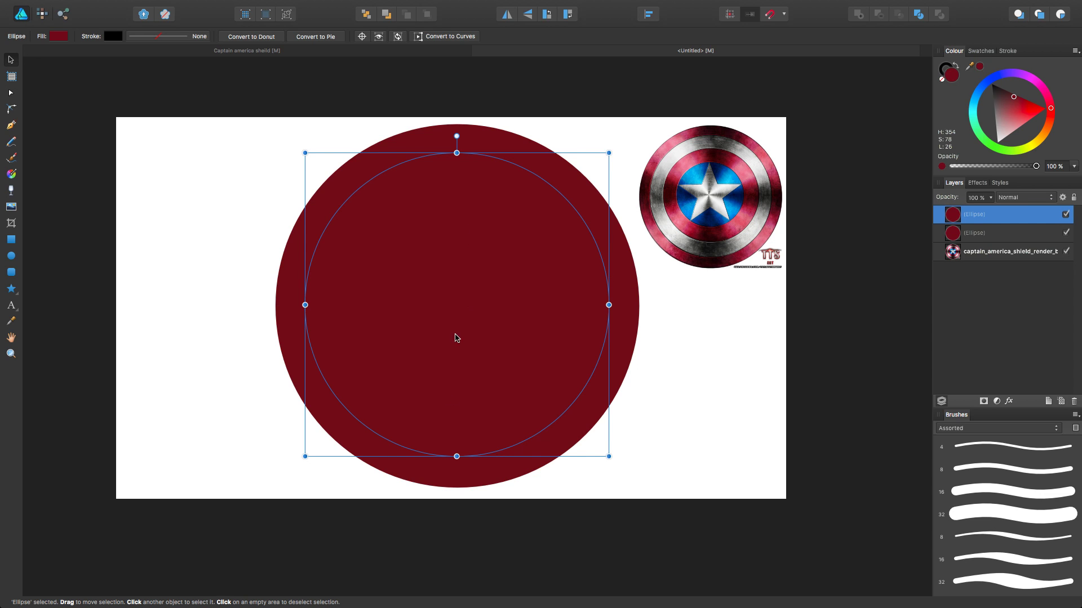
Align the two dark red circles on their horizontal and vertical centres within the selection bounds
left_click(629, 320, "shift")
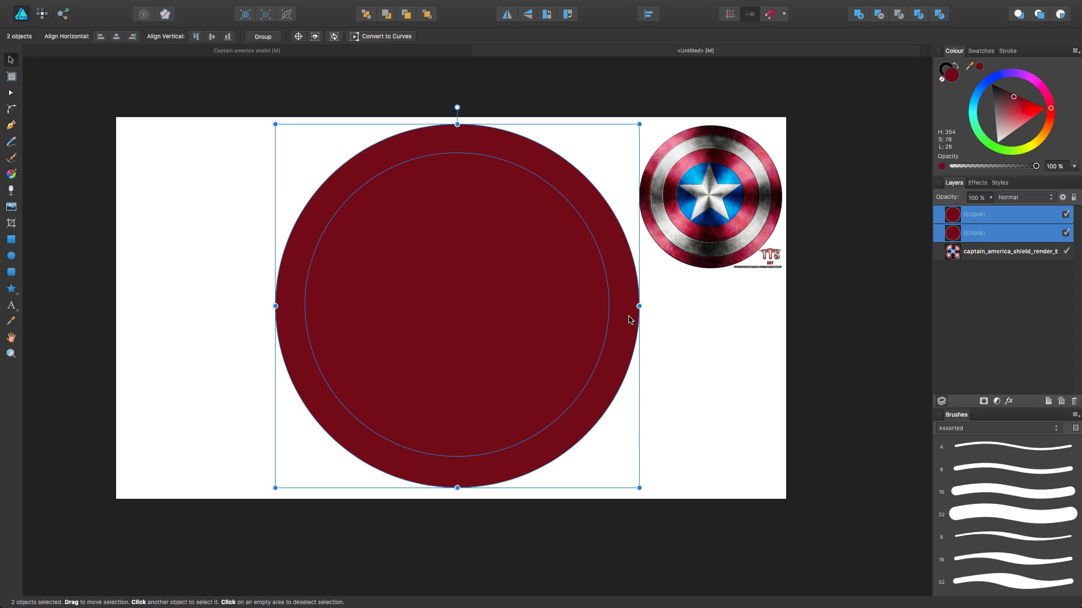
left_click(649, 15)
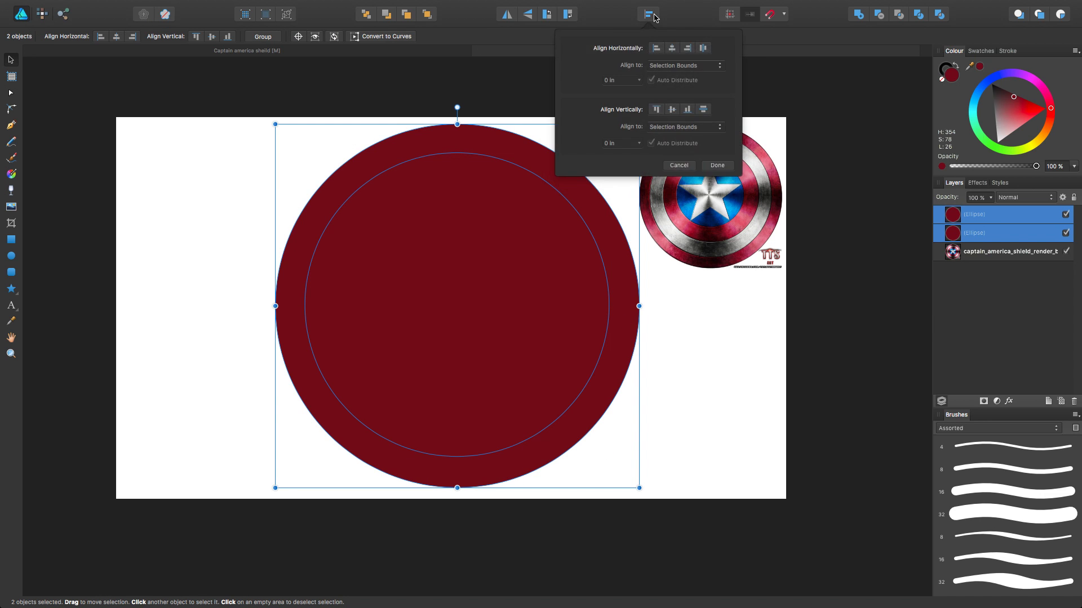
left_click(674, 51)
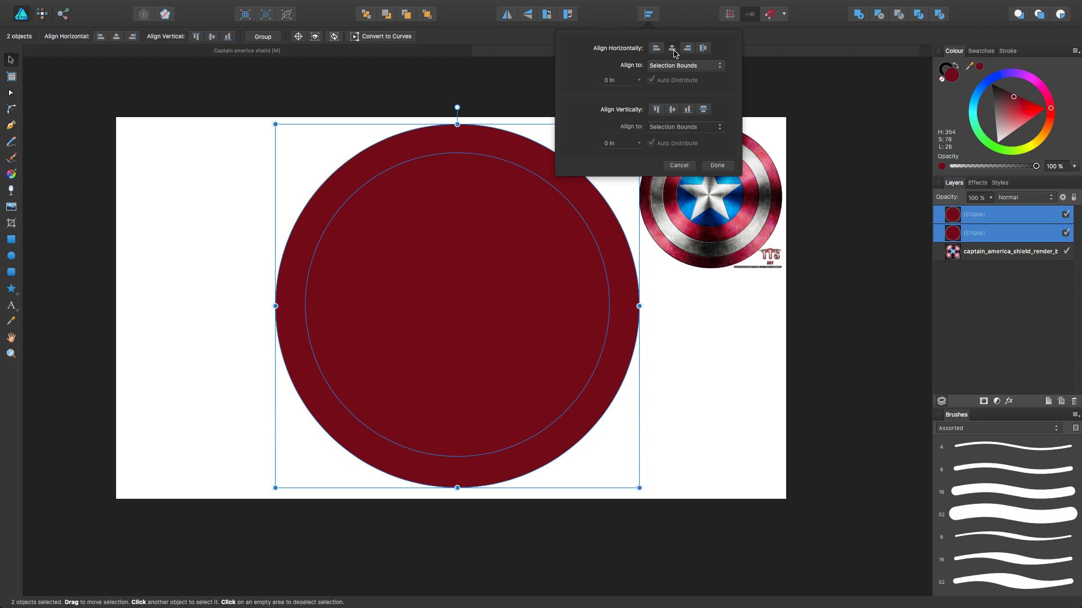
left_click(674, 111)
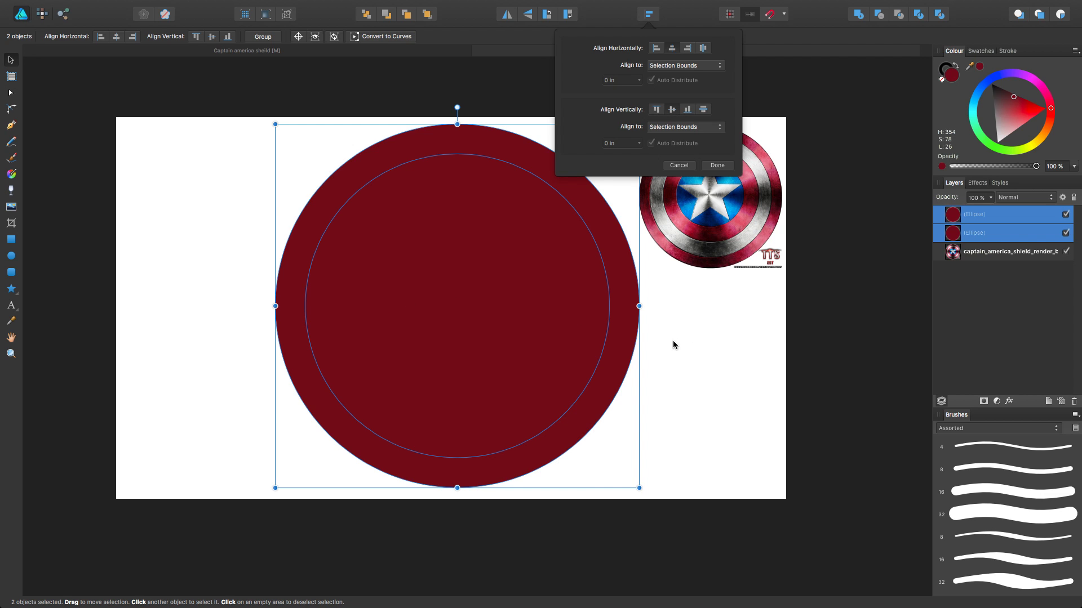
Fill the inner circle with a grey sampled from the reference shield's silver ring
left_click(533, 323)
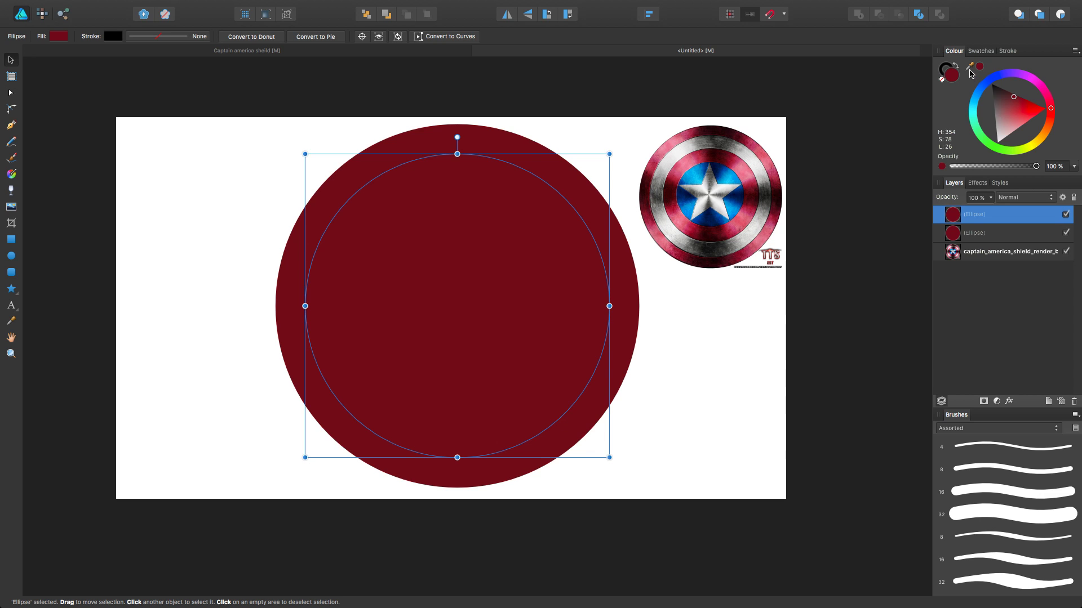
left_click_drag(970, 71, 658, 178)
left_click(980, 67)
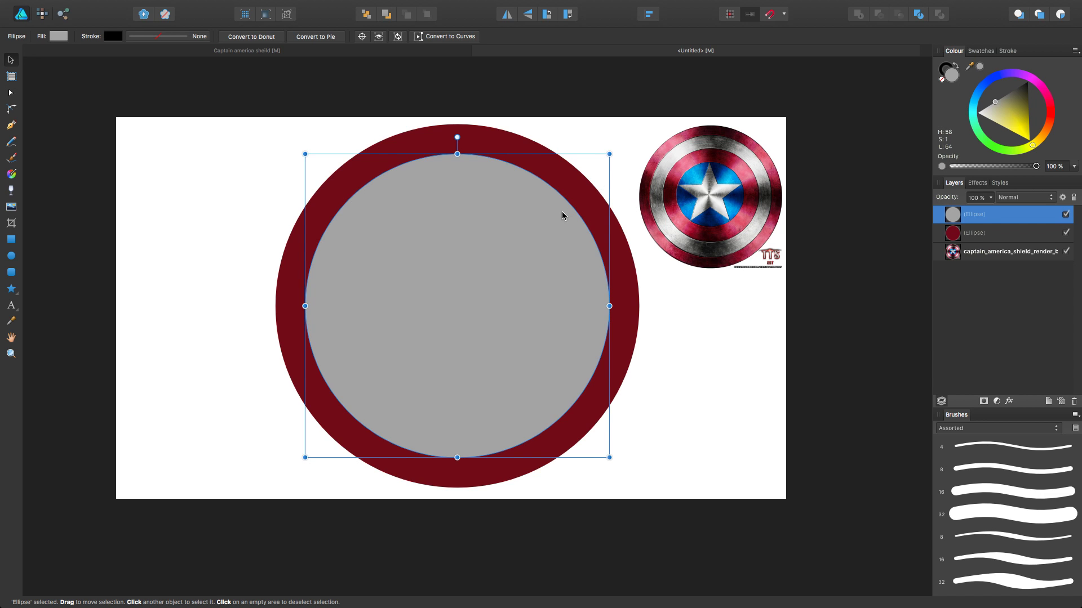
Duplicate the grey circle, shrink the copy to about 1.24 in across, and move it roughly to the middle of the shield
right_click(1003, 215)
left_click(1024, 299)
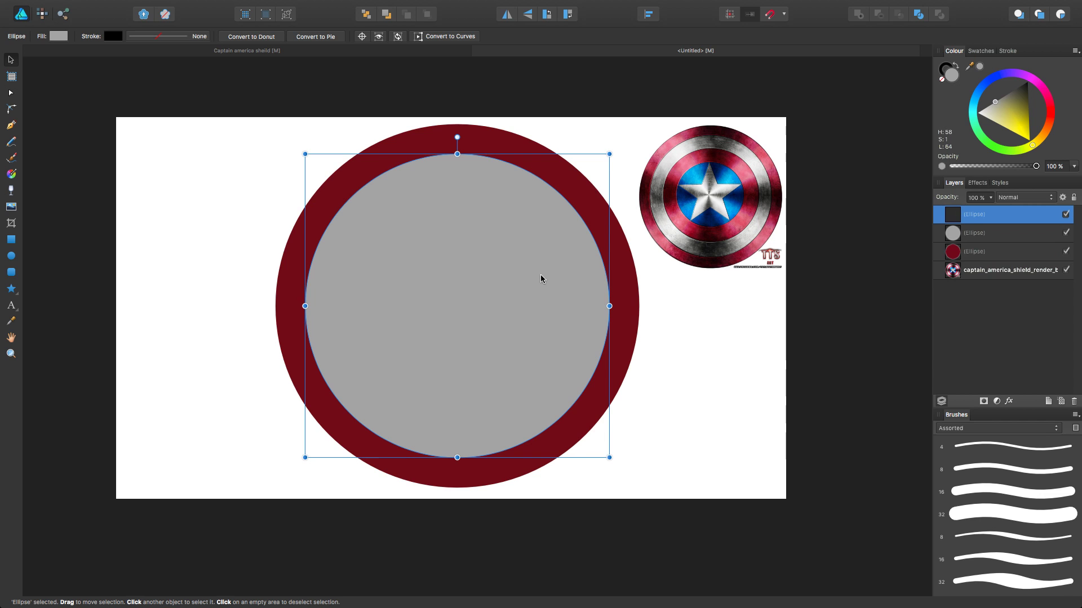
left_click_drag(609, 154, 533, 209)
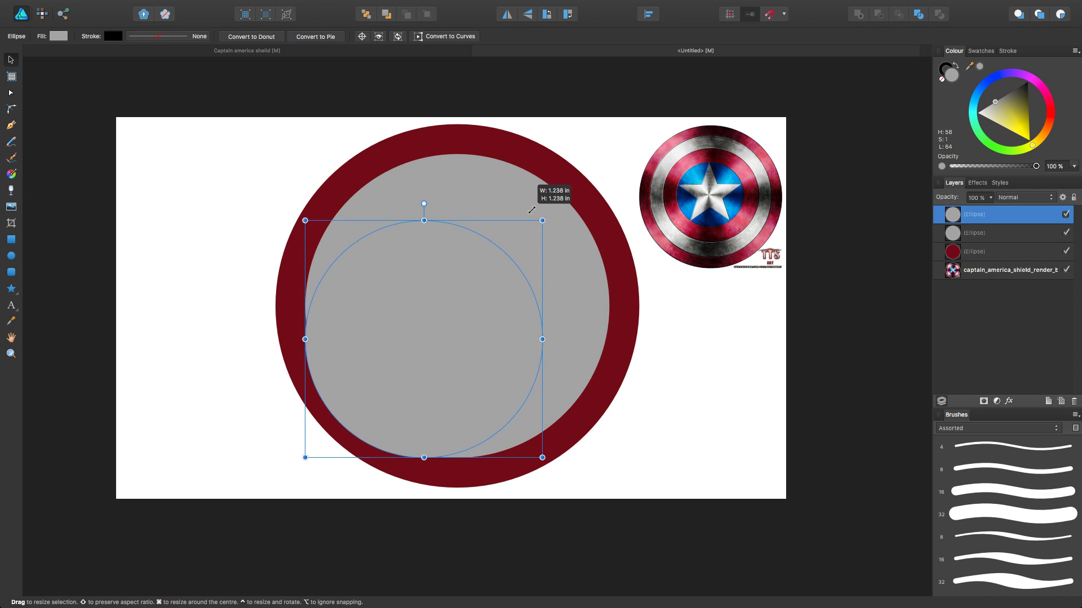
left_click_drag(432, 288, 460, 258)
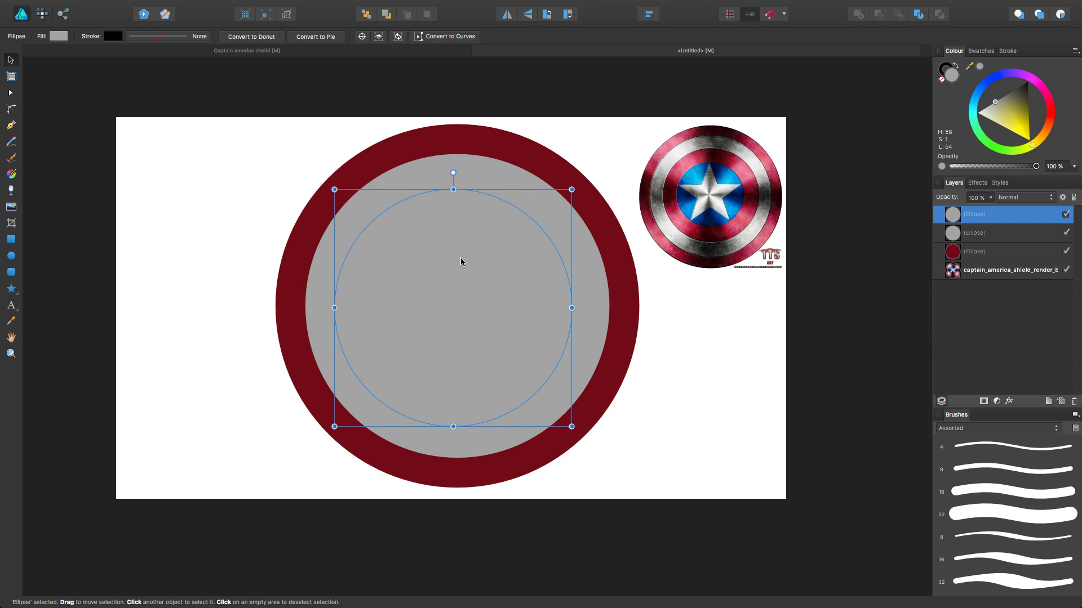
left_click_drag(476, 289, 479, 287)
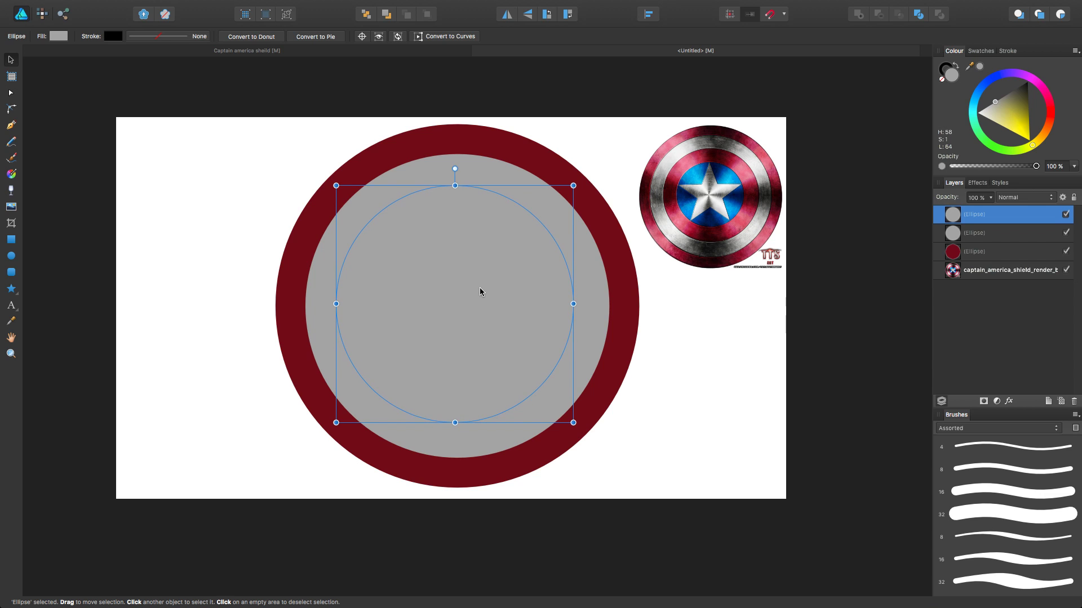
Align the smaller grey circle with the larger grey one on both horizontal and vertical centres
left_click(583, 249, "shift")
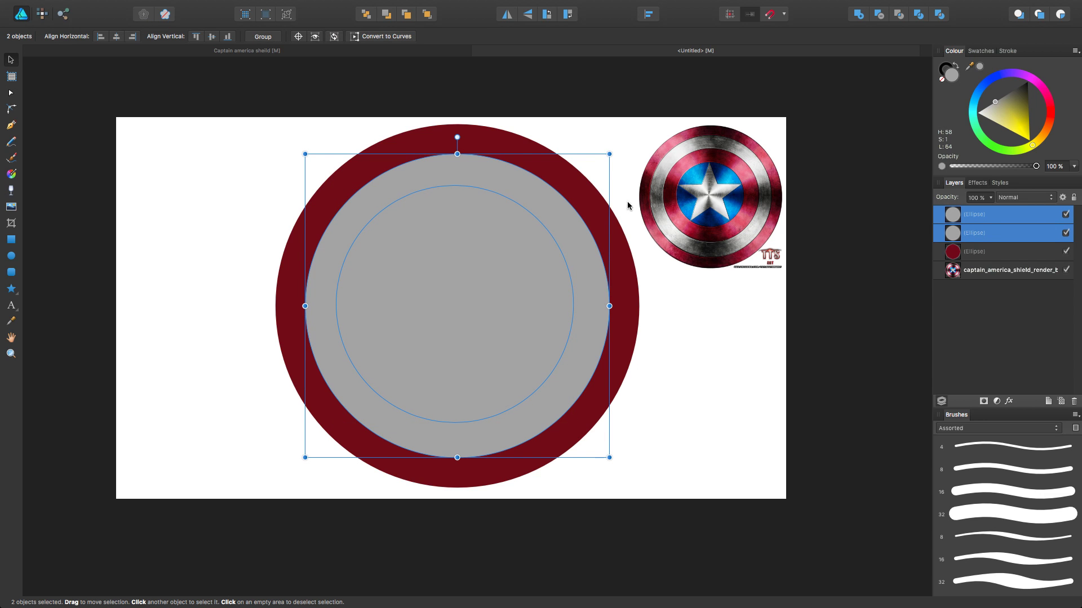
left_click(649, 16)
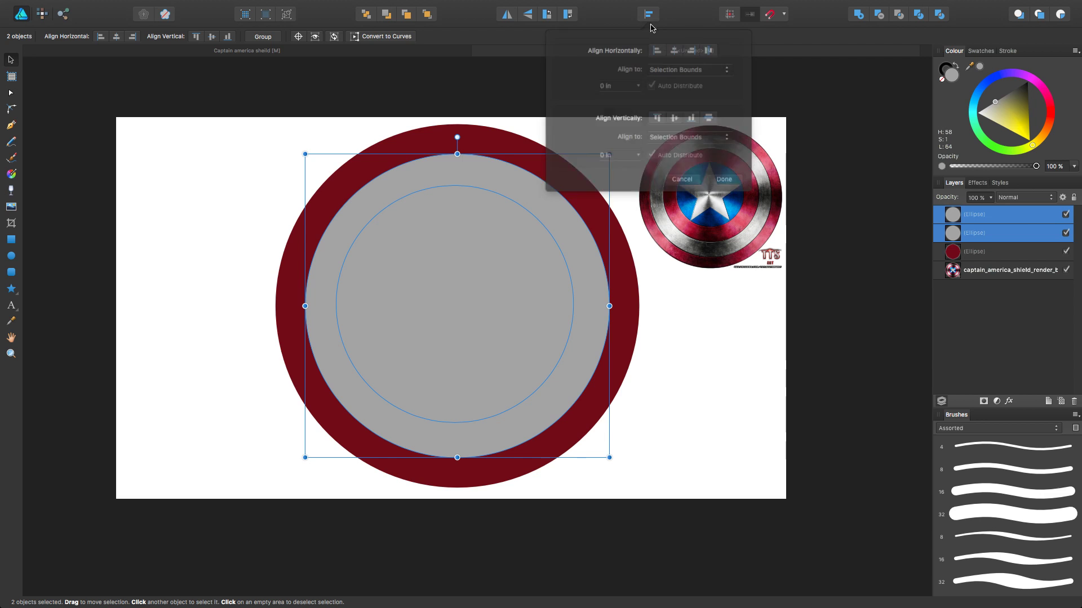
left_click(673, 49)
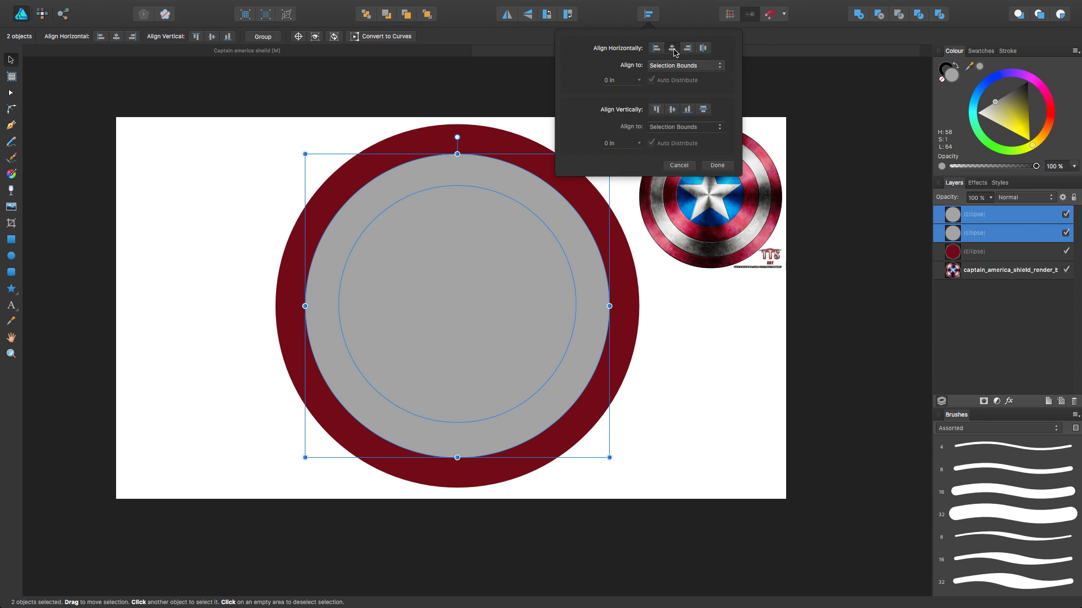
left_click(672, 110)
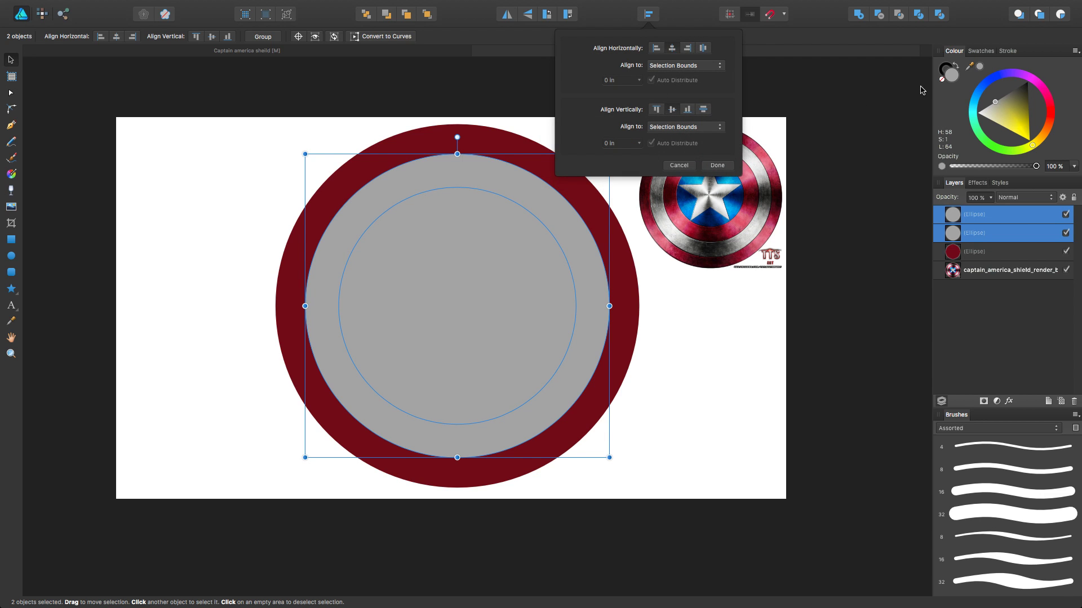
Sample the outer circle's dark red and fill only the smallest circle with it, undoing the fill applied to both grey circles
left_click_drag(973, 66, 537, 161)
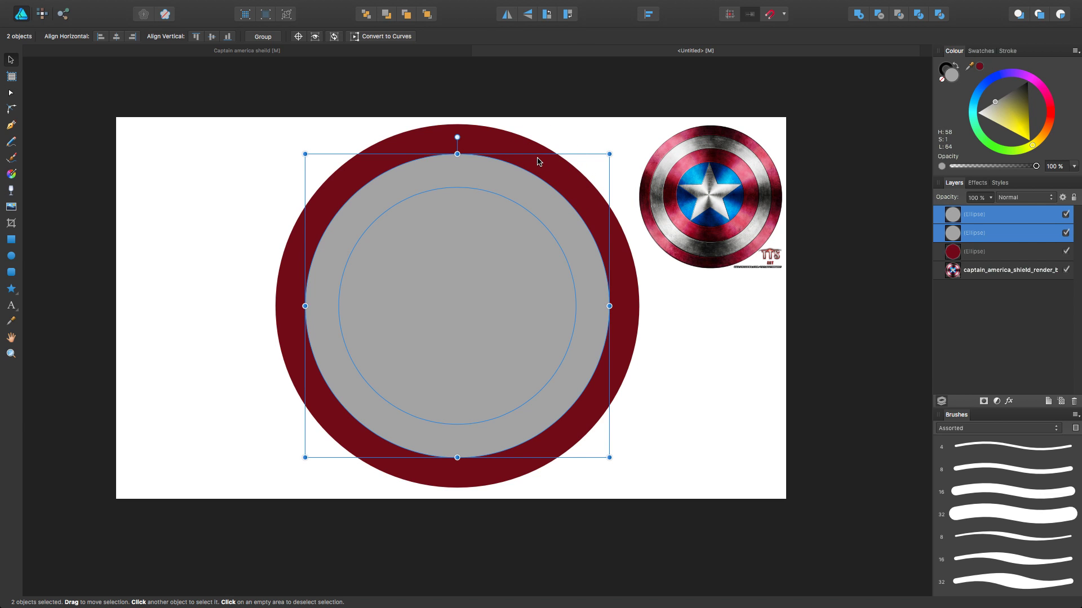
left_click(981, 66)
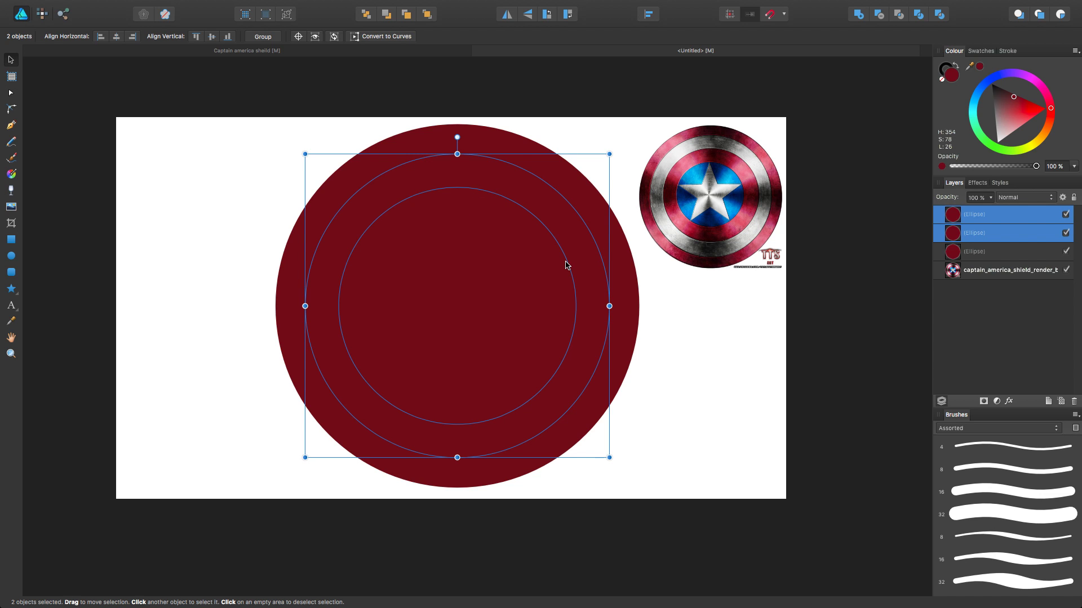
key("super+z")
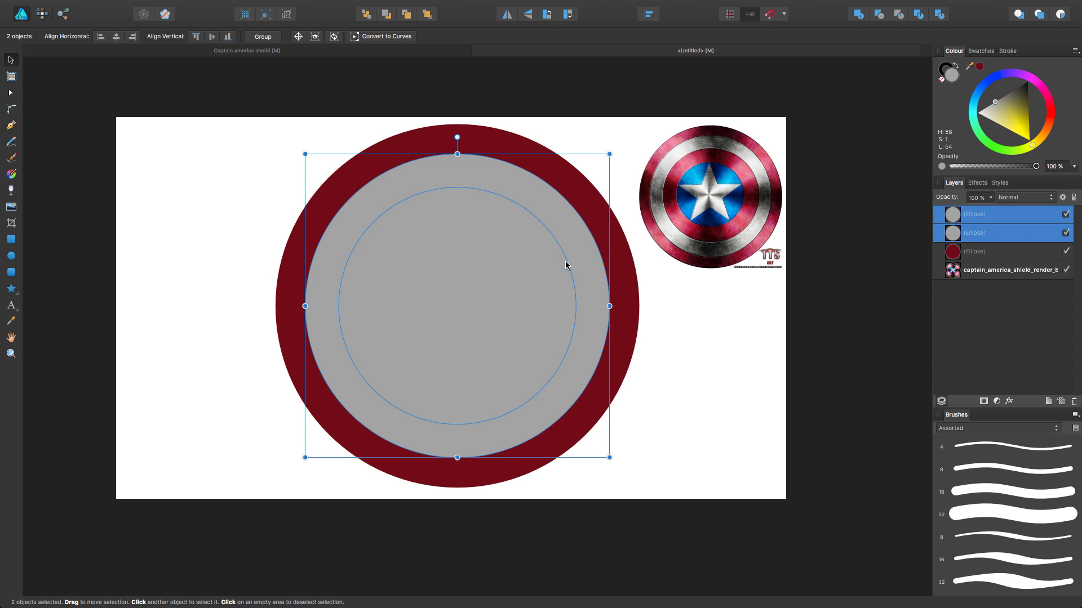
left_click(519, 301)
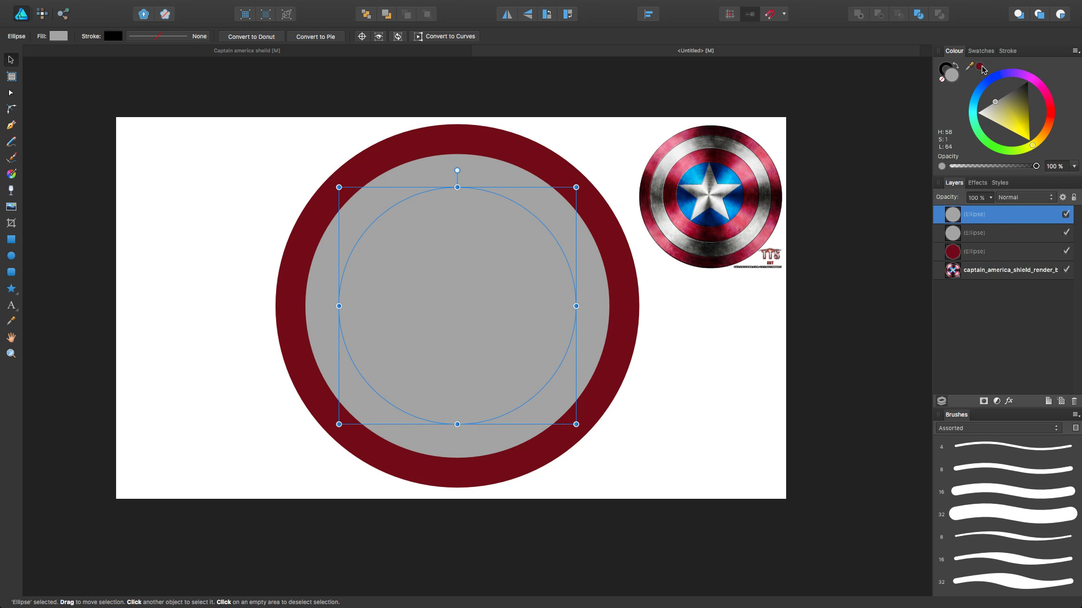
left_click(980, 66)
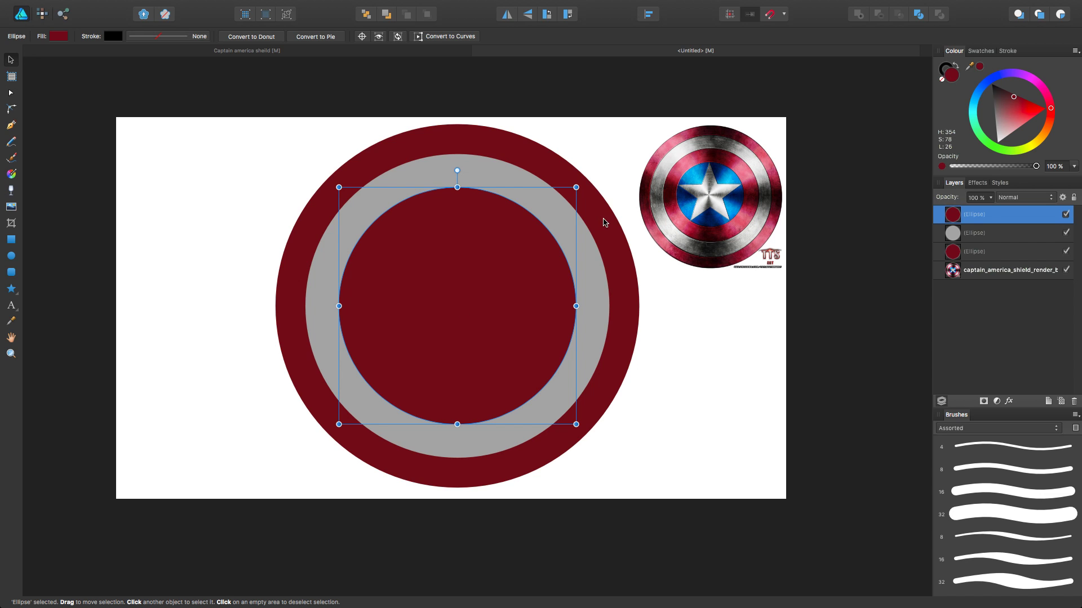
Duplicate the inner dark red circle, shrink the copy to about three quarters of its diameter, and move it roughly to the shield's centre
right_click(1001, 218)
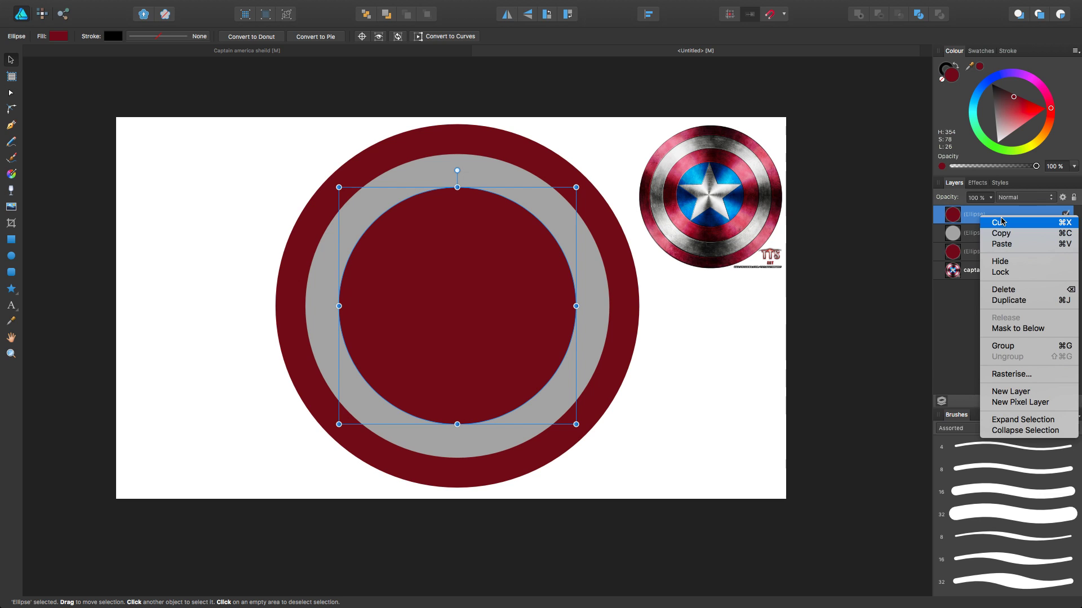
left_click(1008, 300)
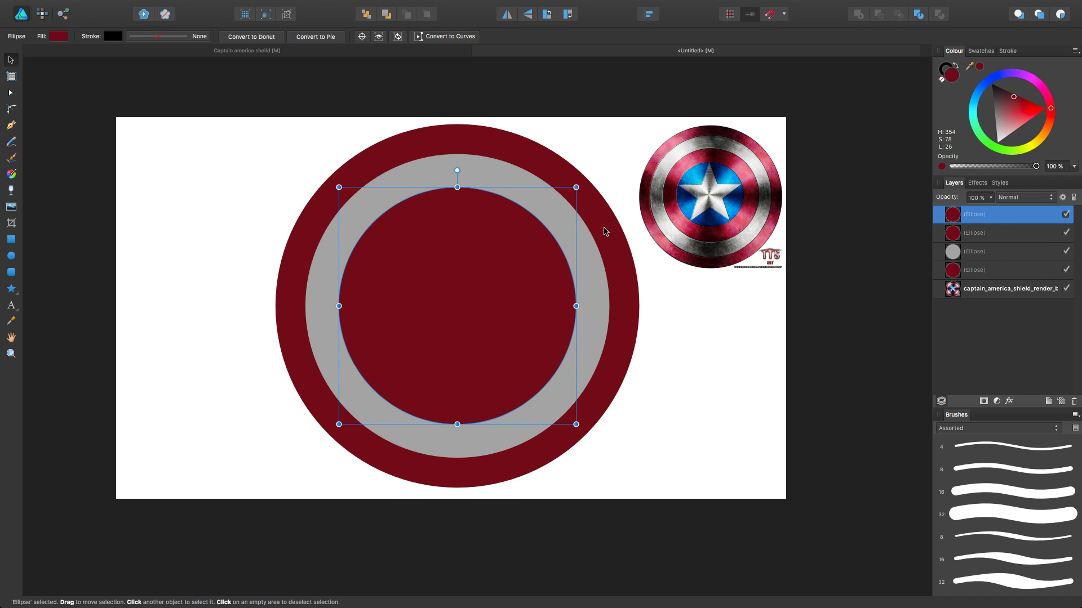
left_click_drag(576, 187, 527, 236)
left_click_drag(454, 290, 476, 268)
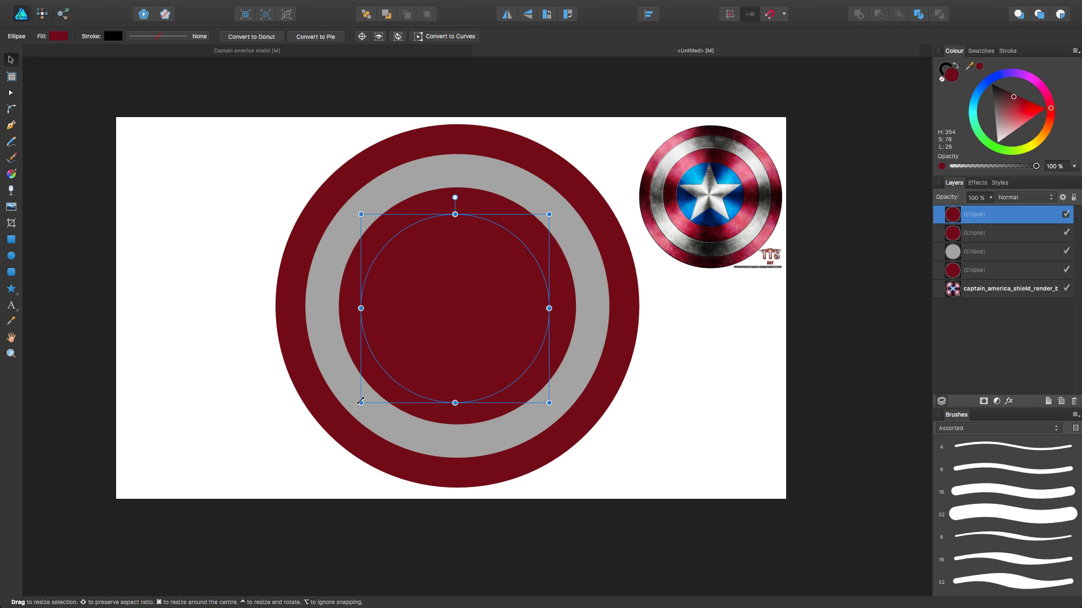
left_click_drag(361, 402, 373, 390)
left_click_drag(458, 306, 460, 309)
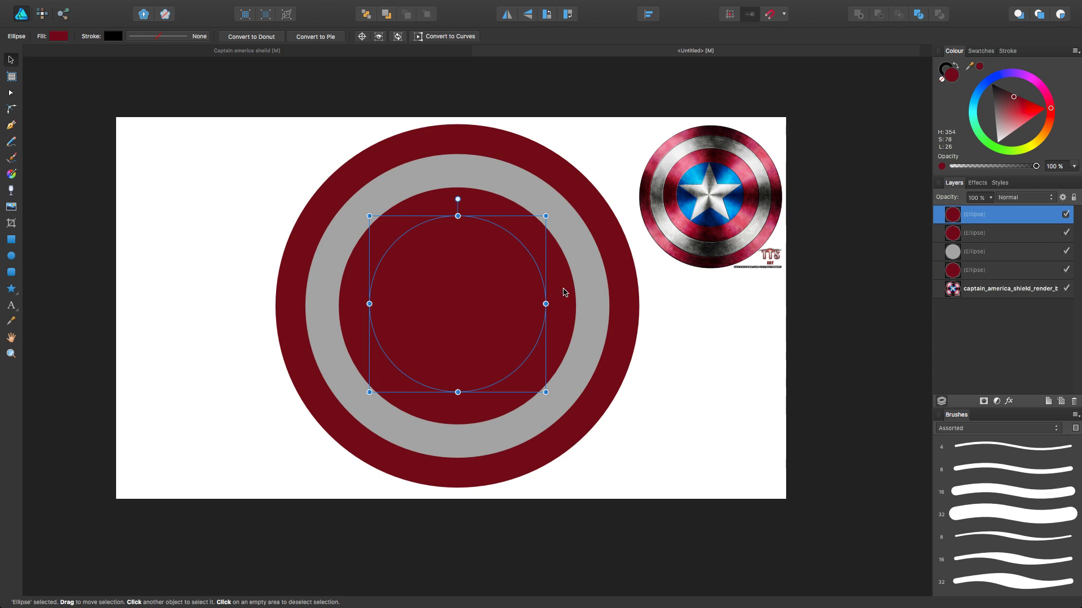
left_click_drag(545, 216, 544, 217)
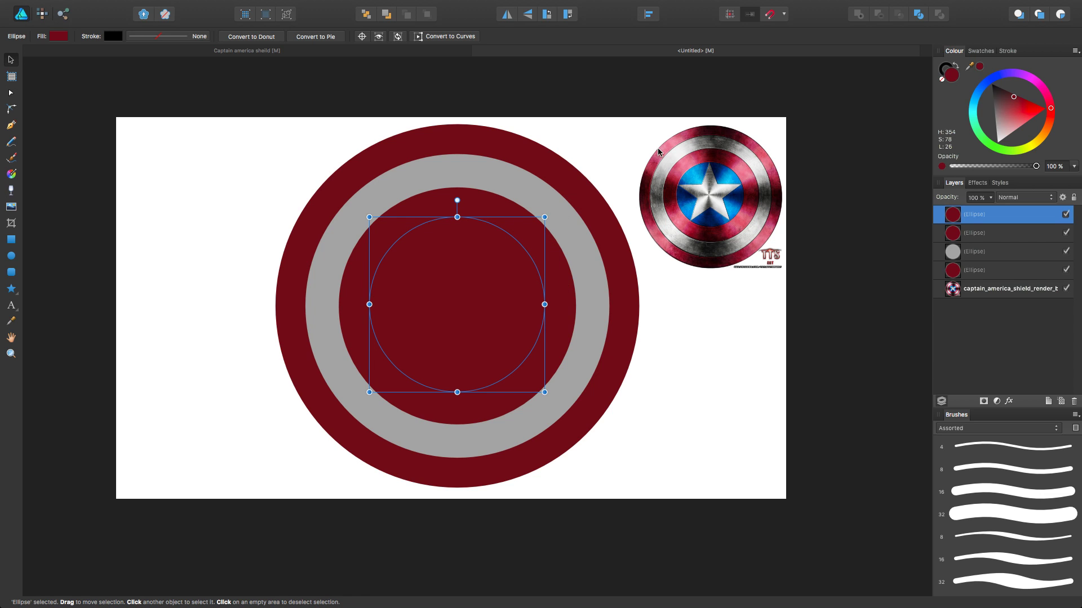
Align the smallest circle with the inner dark red circle on both horizontal and vertical centres
left_click(567, 306, "shift")
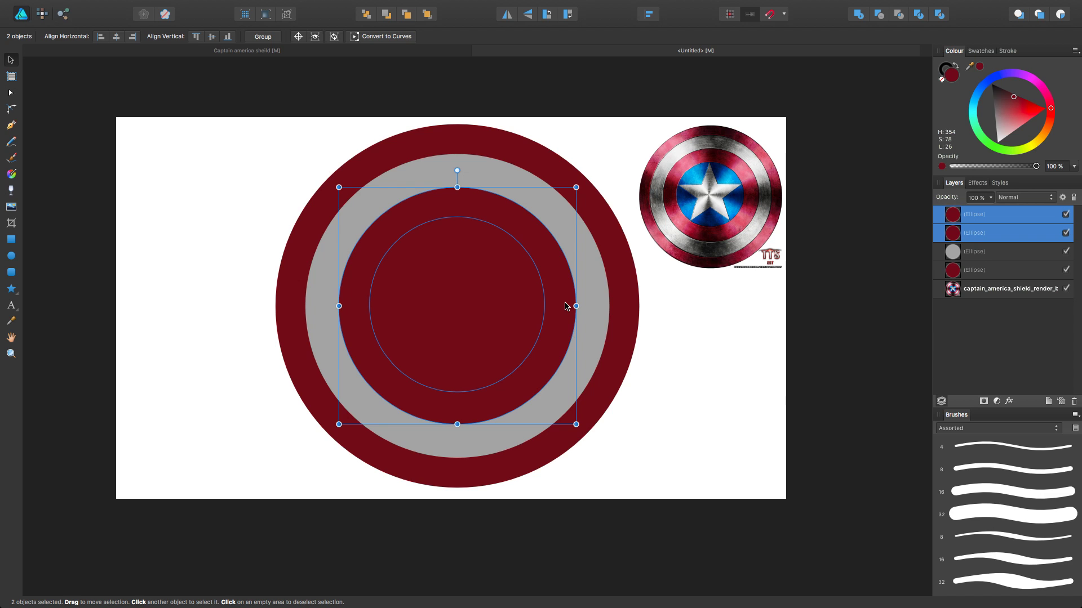
left_click(649, 14)
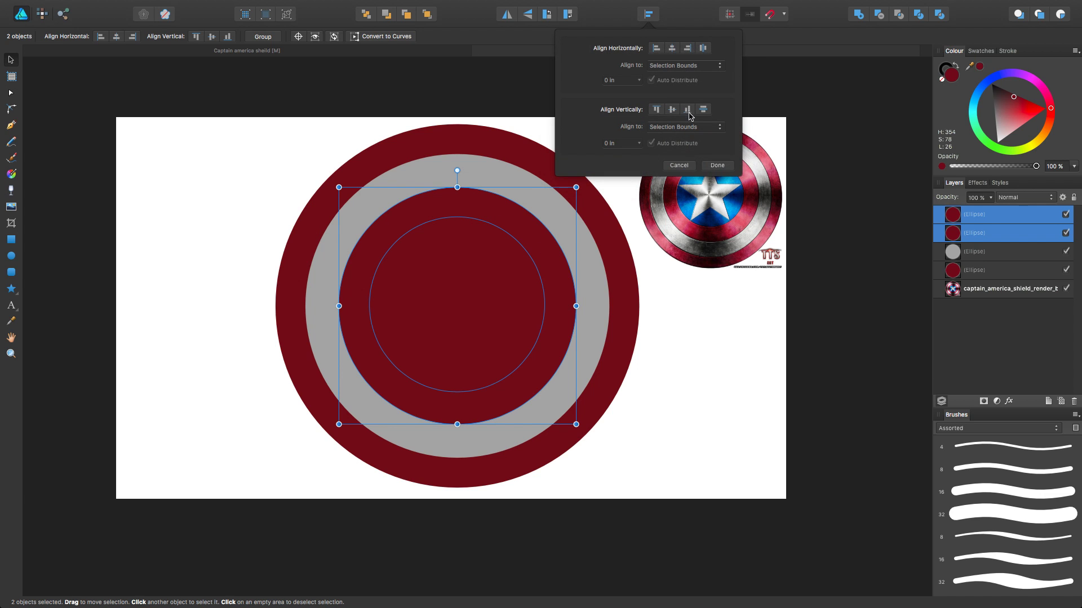
left_click(671, 48)
left_click(672, 110)
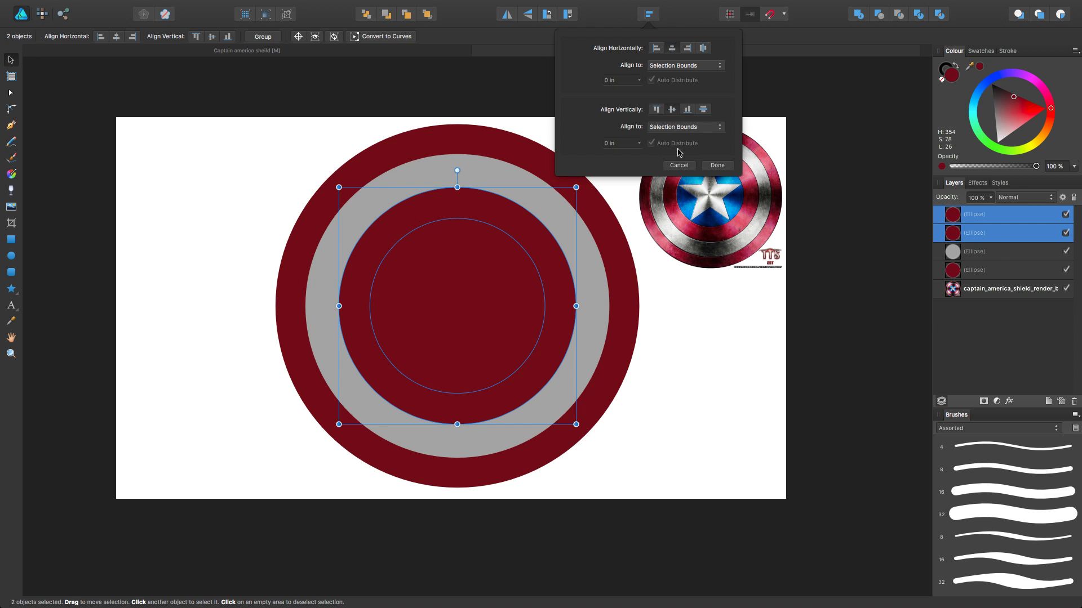
Sample the blue from the shield render and fill only the smallest circle with it
left_click(467, 310)
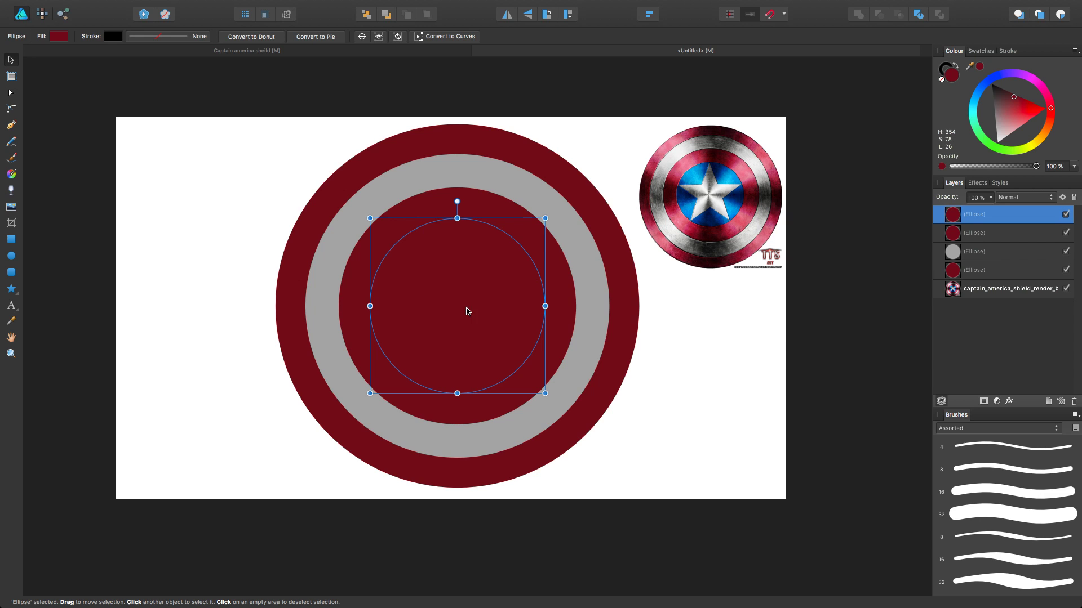
mouse_move(970, 66)
left_mouse_down()
mouse_move(967, 96)
mouse_move(719, 176)
left_mouse_up()
left_click(980, 67)
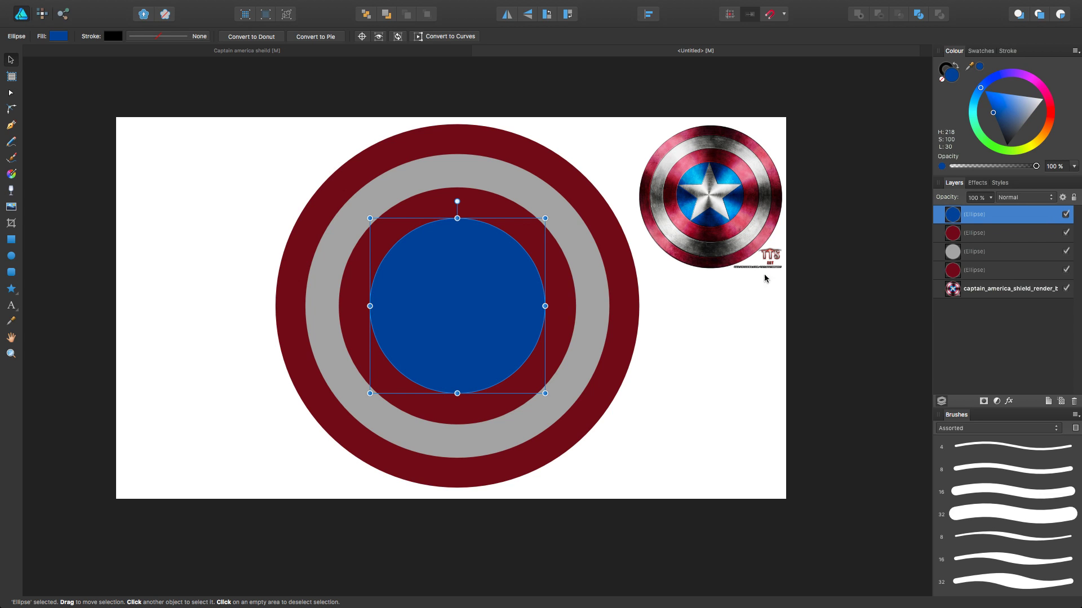
left_click(677, 338)
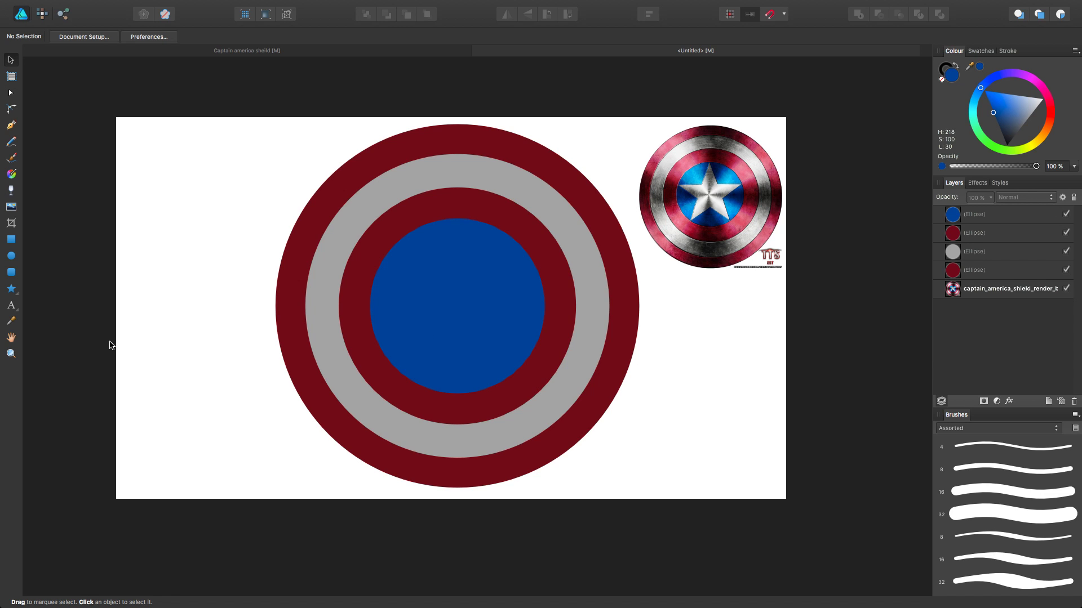
Activate the Star tool and set its fill to a light grey with saturation 0 and lightness 69
left_click(15, 293)
left_click(15, 293)
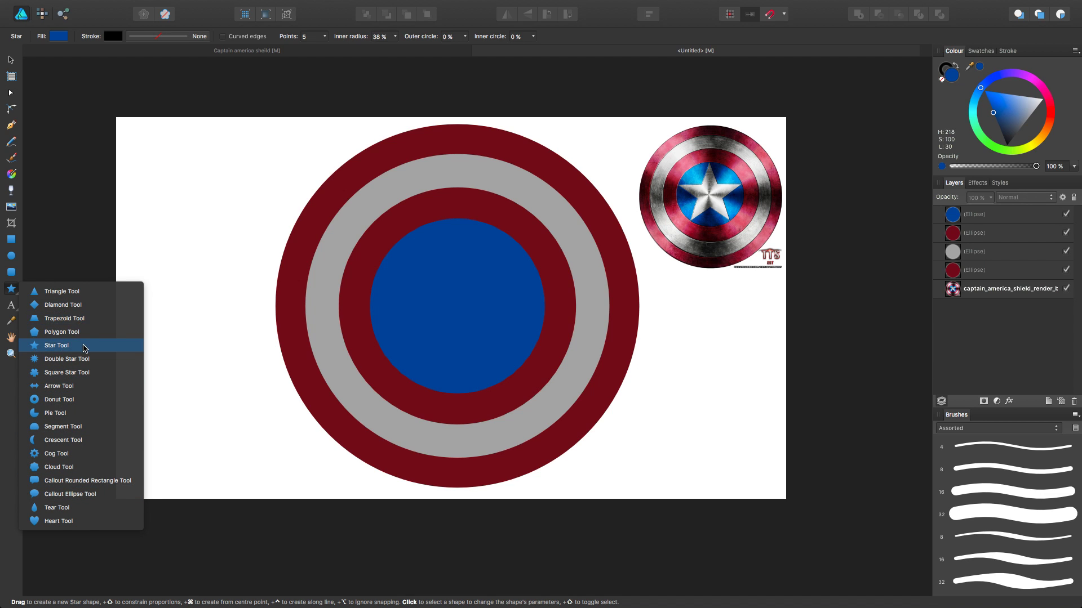
left_click(82, 345)
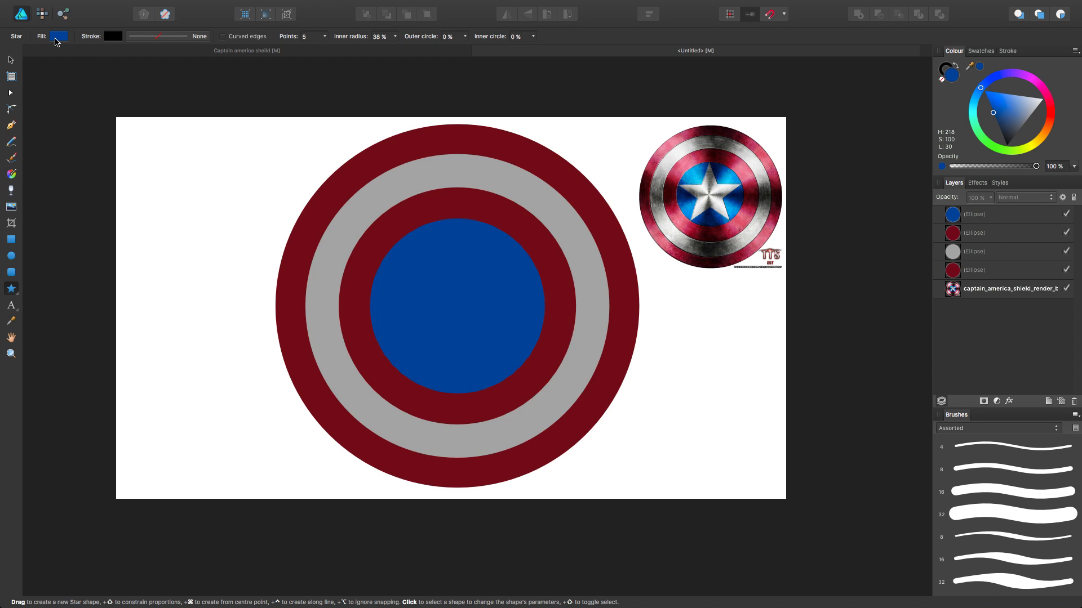
left_click(60, 37)
left_click_drag(135, 122, 157, 126)
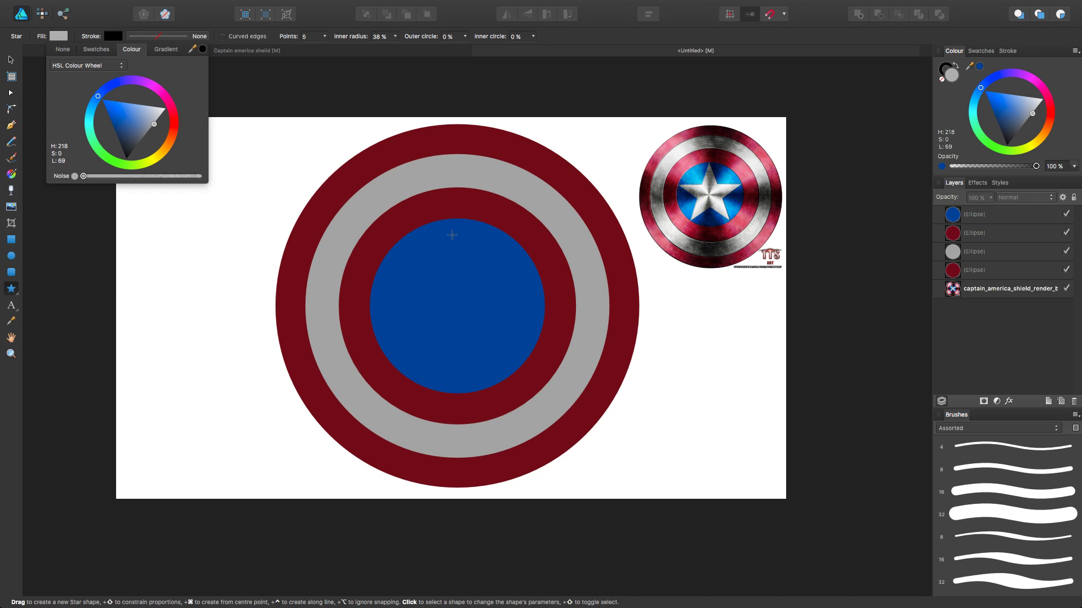
Draw a five-pointed star about as large as the blue circle and move it roughly to the circle's centre
left_click_drag(424, 228, 620, 424)
left_click(11, 59)
left_click_drag(511, 308, 450, 297)
Shrink the star and position it inside the blue circle so that its points meet the circle's edge
scroll(452, 255, "up", 2)
scroll(452, 254, "up", 3)
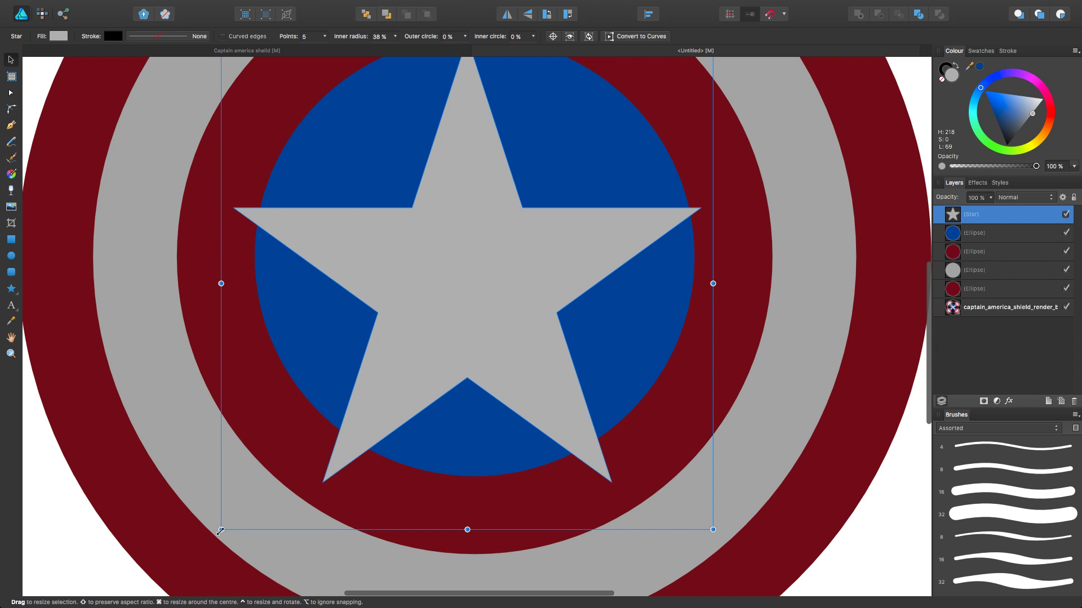
left_click_drag(221, 530, 252, 478)
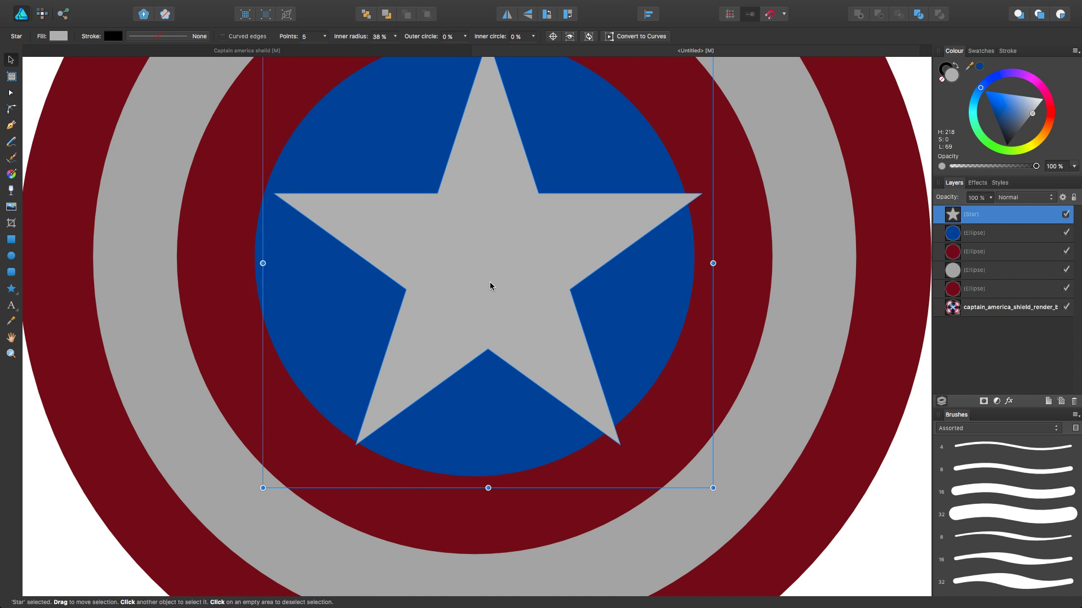
scroll(490, 286, "up", 3)
left_click_drag(490, 285, 470, 287)
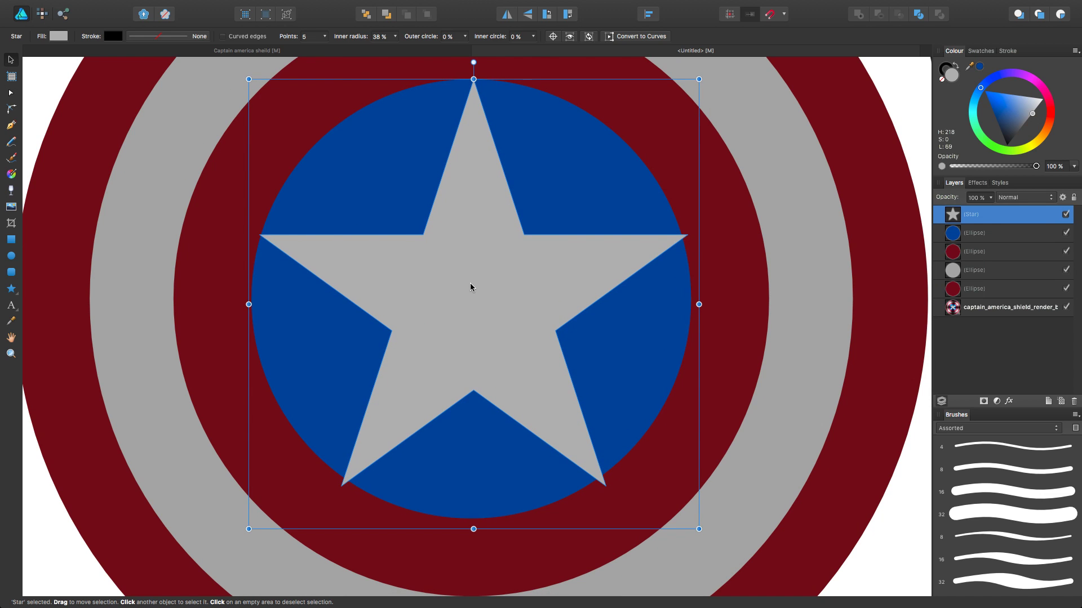
left_click_drag(694, 526, 688, 520)
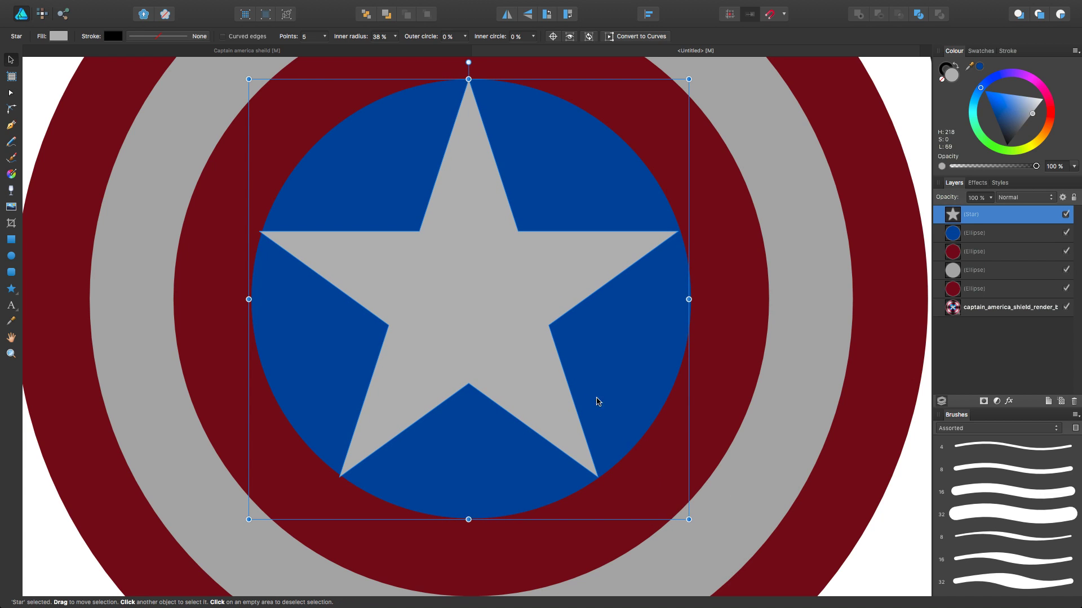
left_click_drag(249, 79, 251, 81)
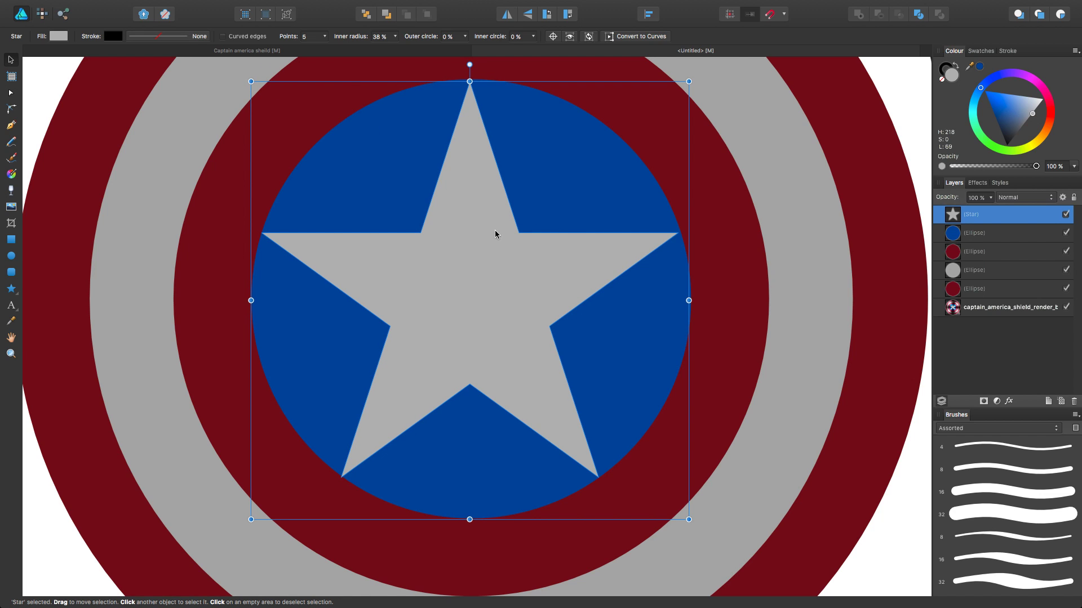
key("Up")
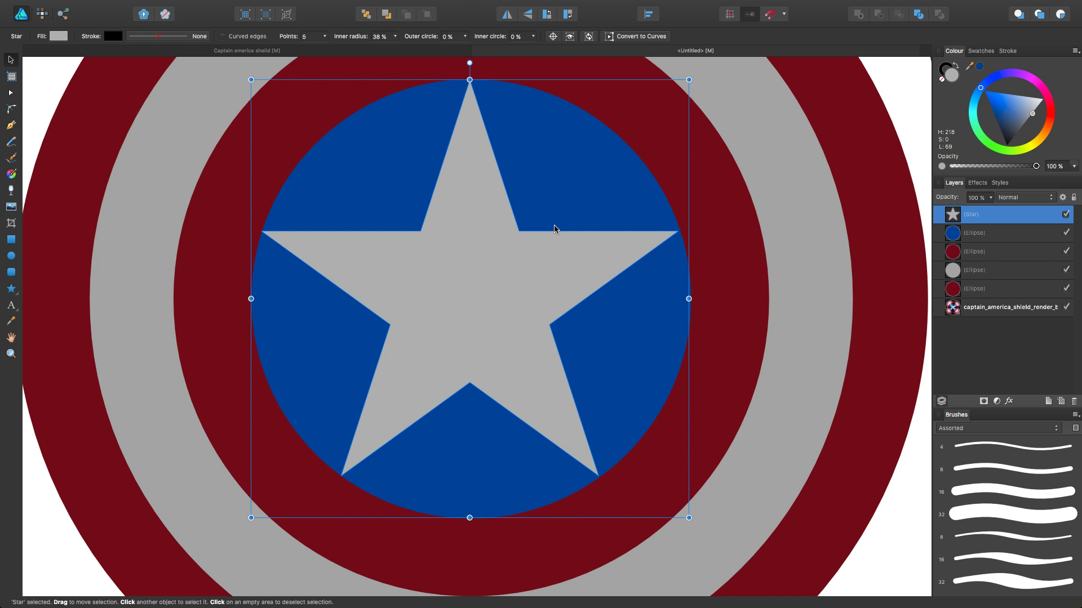
left_click(912, 106)
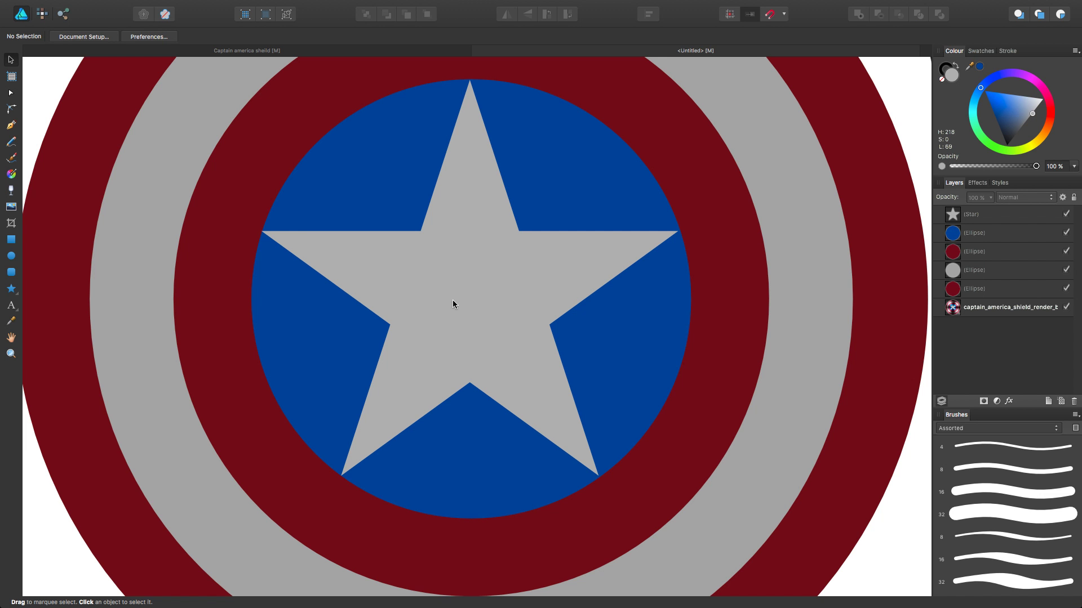
Group the star and the four circles without the reference render, and expand the group to list its layers
scroll(431, 299, "down", 5)
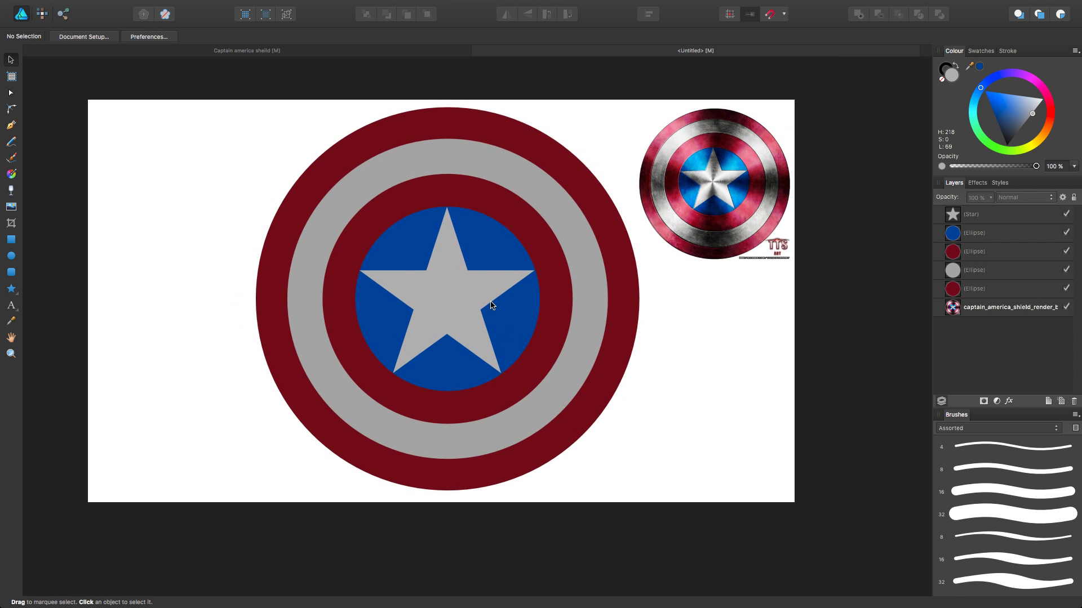
scroll(491, 305, "right", 2)
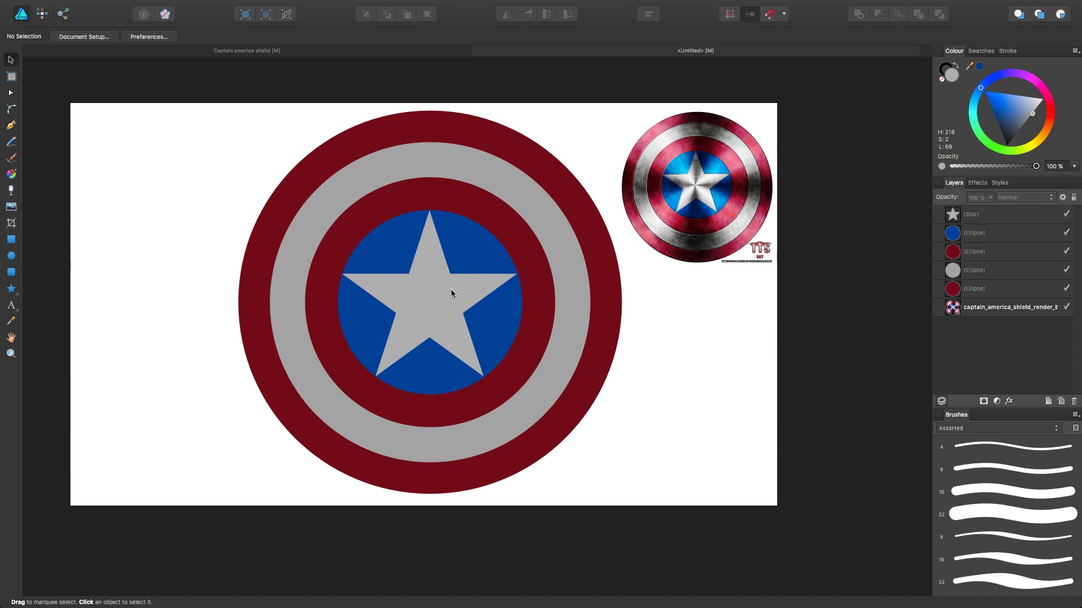
left_click_drag(447, 301, 436, 299)
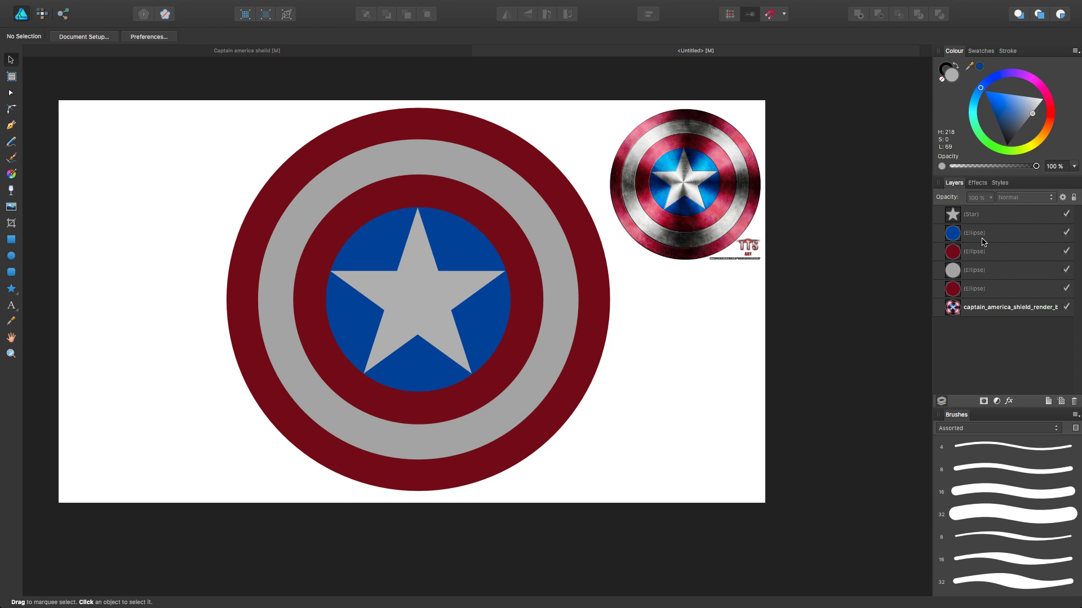
left_click(977, 215)
left_click(999, 291, "shift")
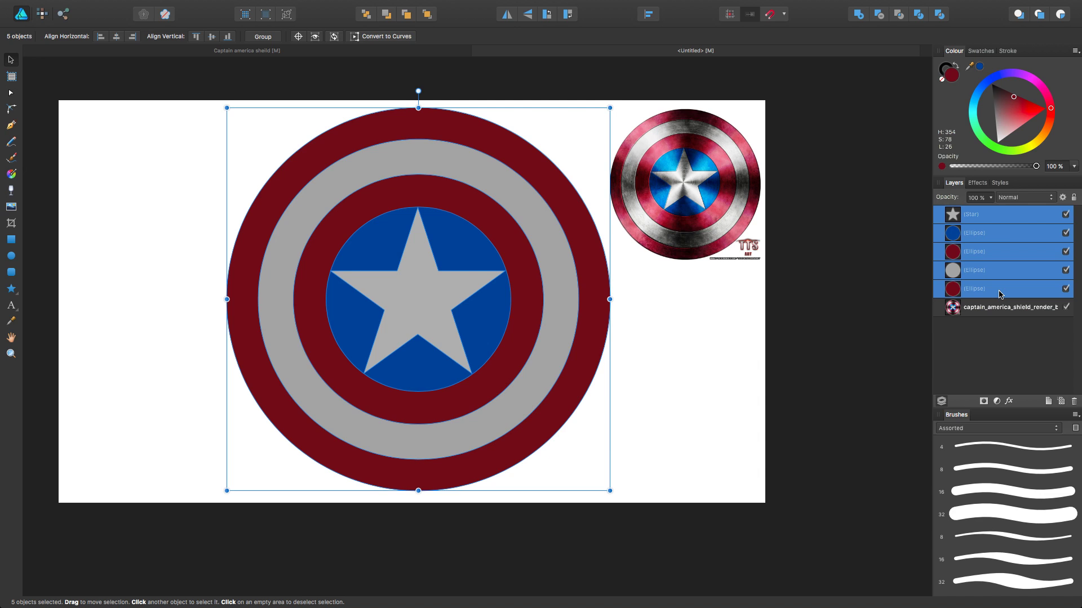
right_click(1006, 238)
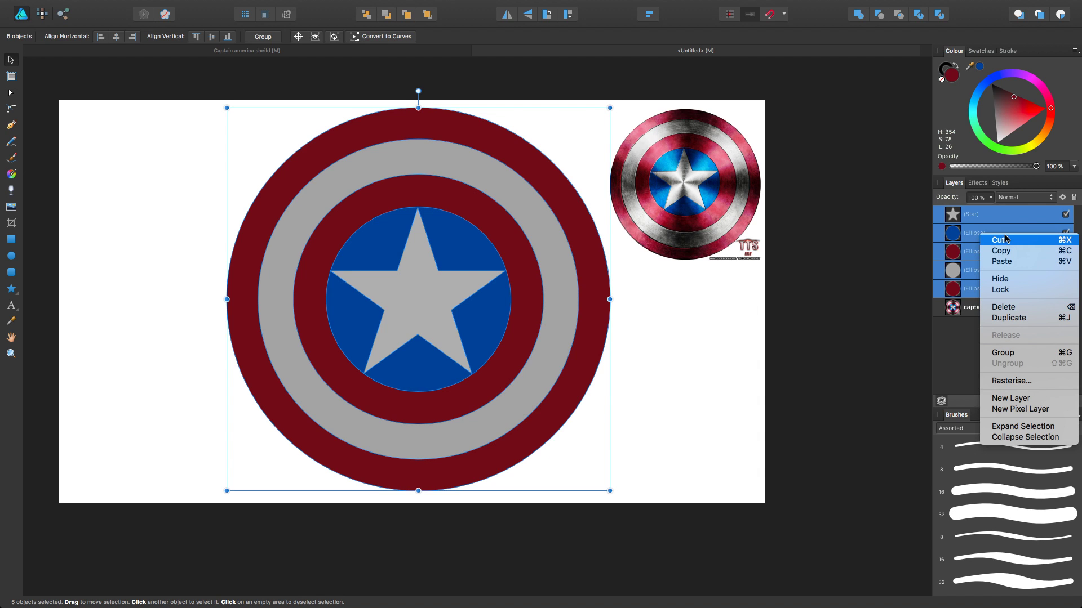
left_click(1011, 354)
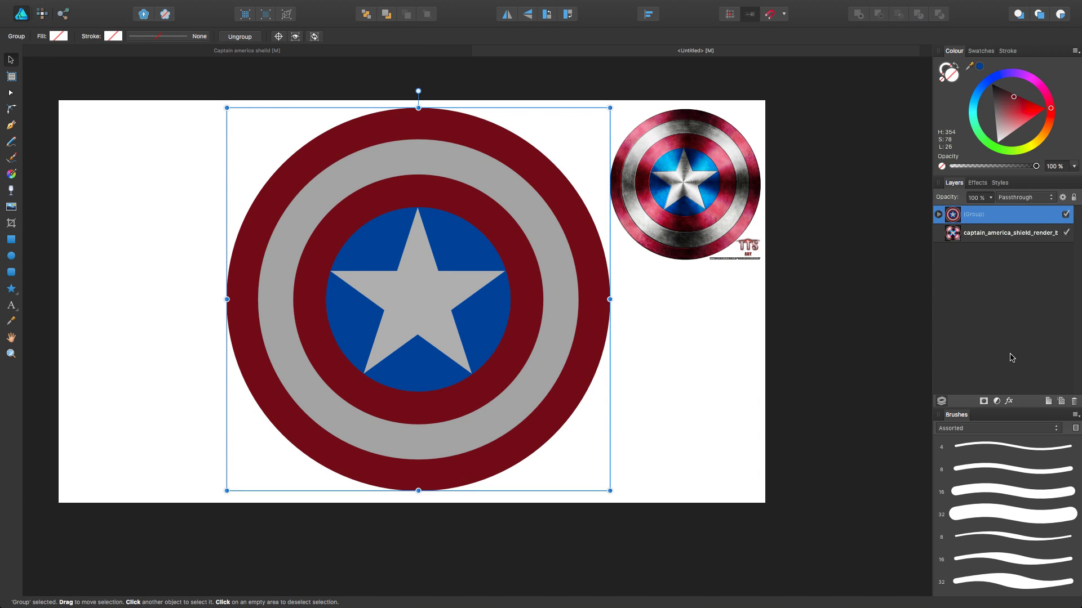
left_click(939, 215)
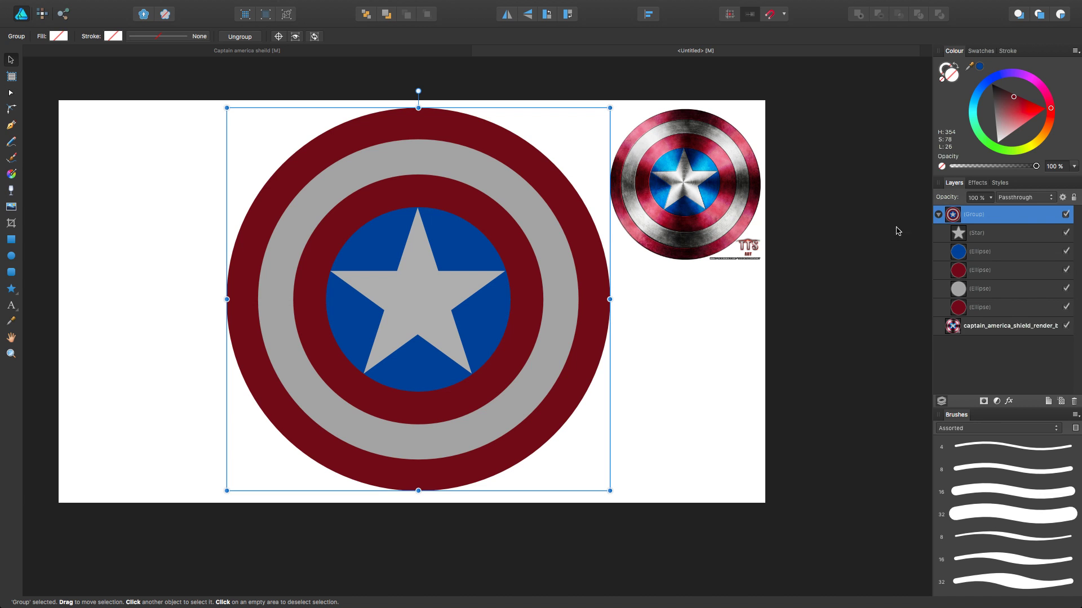
Shift and slightly enlarge the shield group within the page height, and hide the reference render
mouse_move(483, 203)
left_mouse_down()
mouse_move(519, 193)
mouse_move(479, 217)
mouse_move(483, 206)
left_mouse_up()
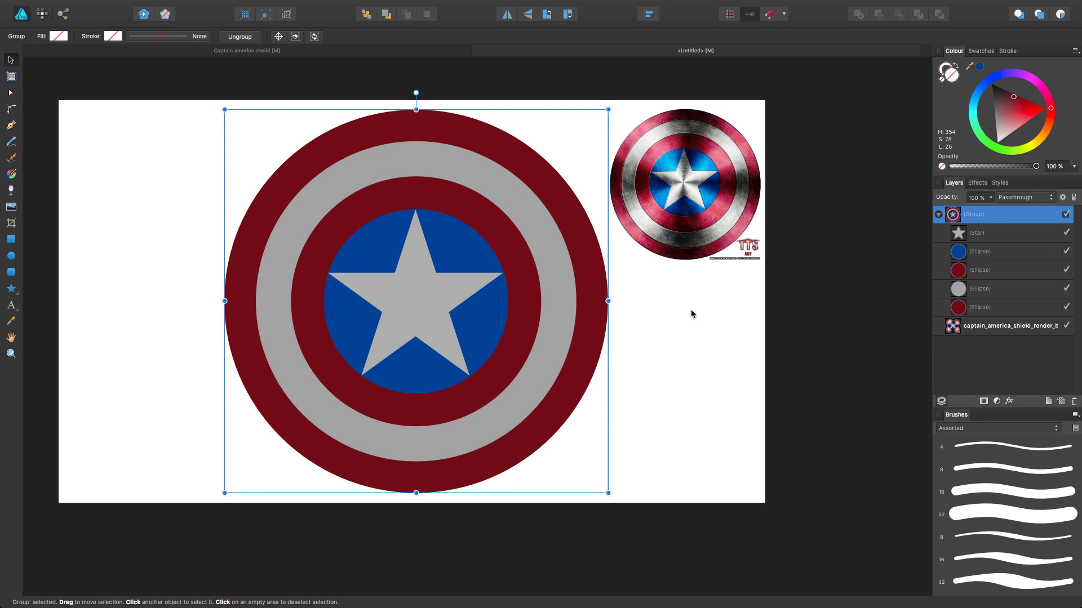
left_click_drag(608, 111, 610, 105)
left_click_drag(224, 493, 222, 494)
left_click(661, 397)
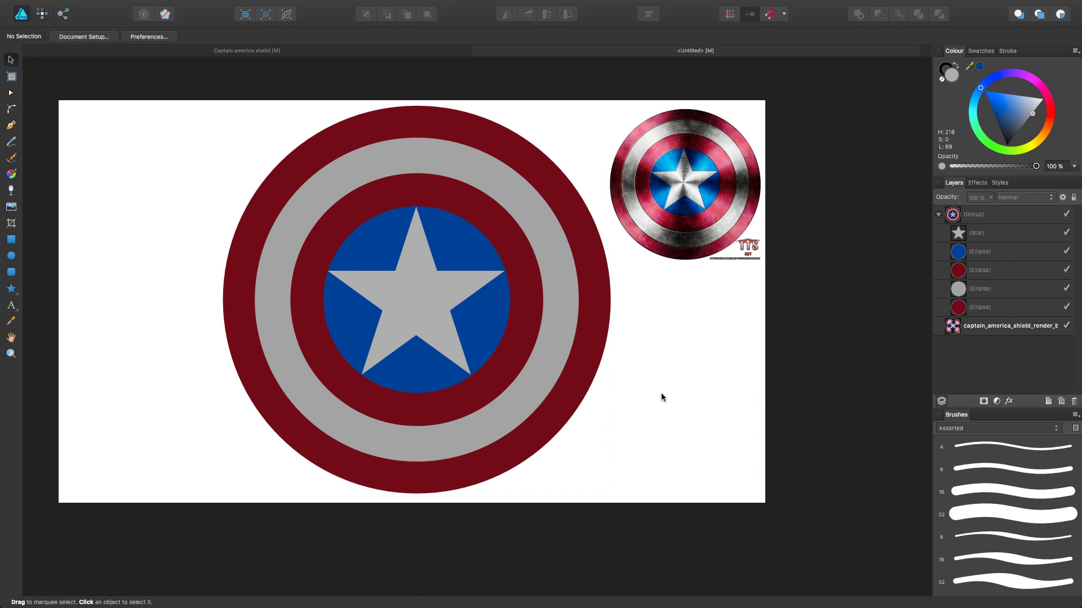
left_click(1066, 326)
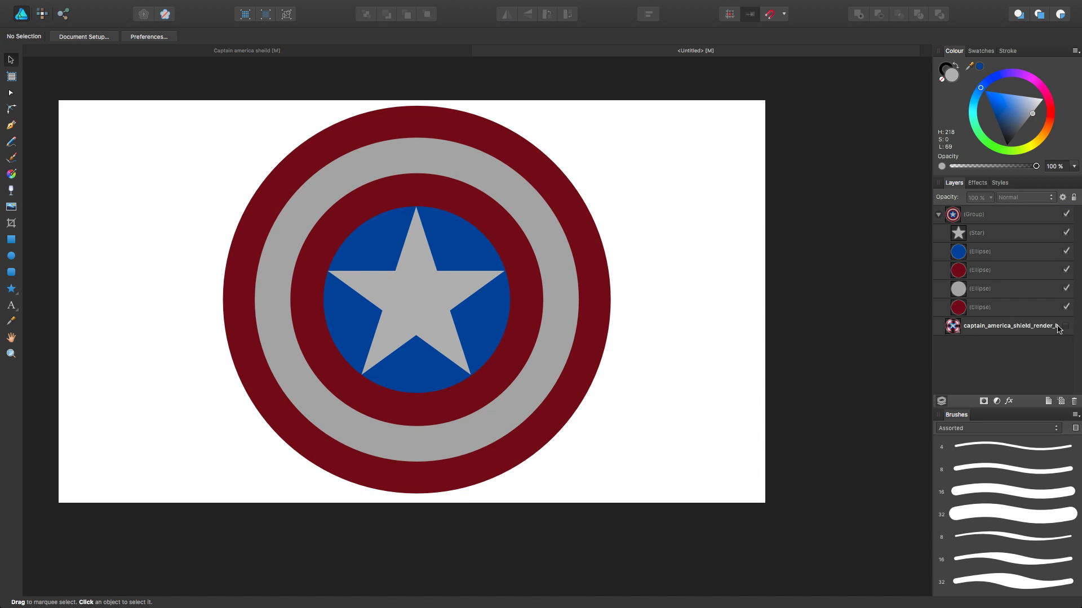
Enable a Pillow-type Bevel / Emboss layer effect on the outermost dark red circle, keeping the shield in view
left_click(432, 265)
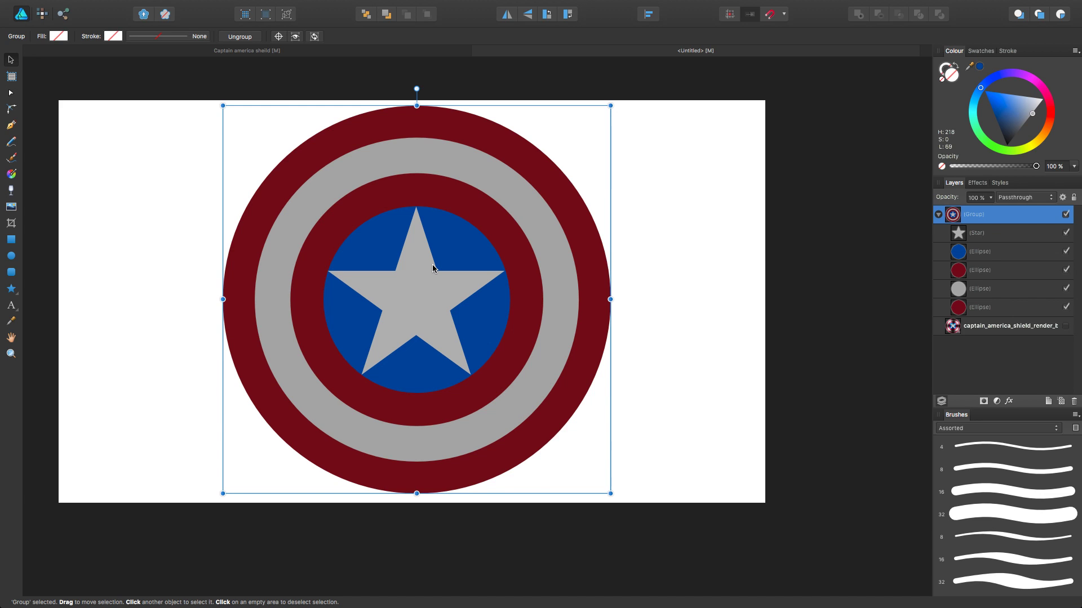
left_click(987, 310)
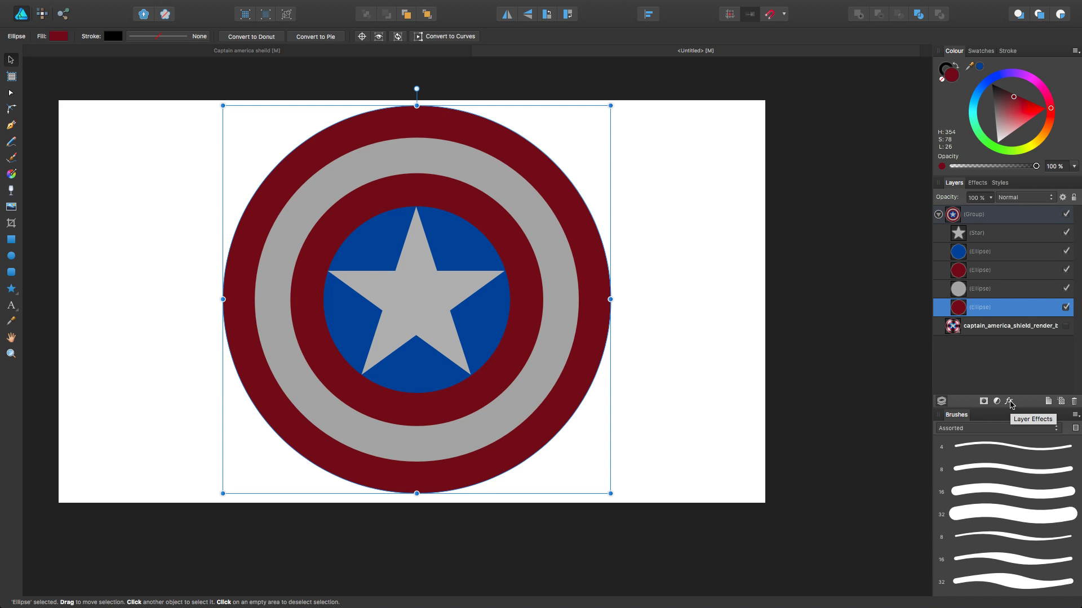
left_click(1008, 401)
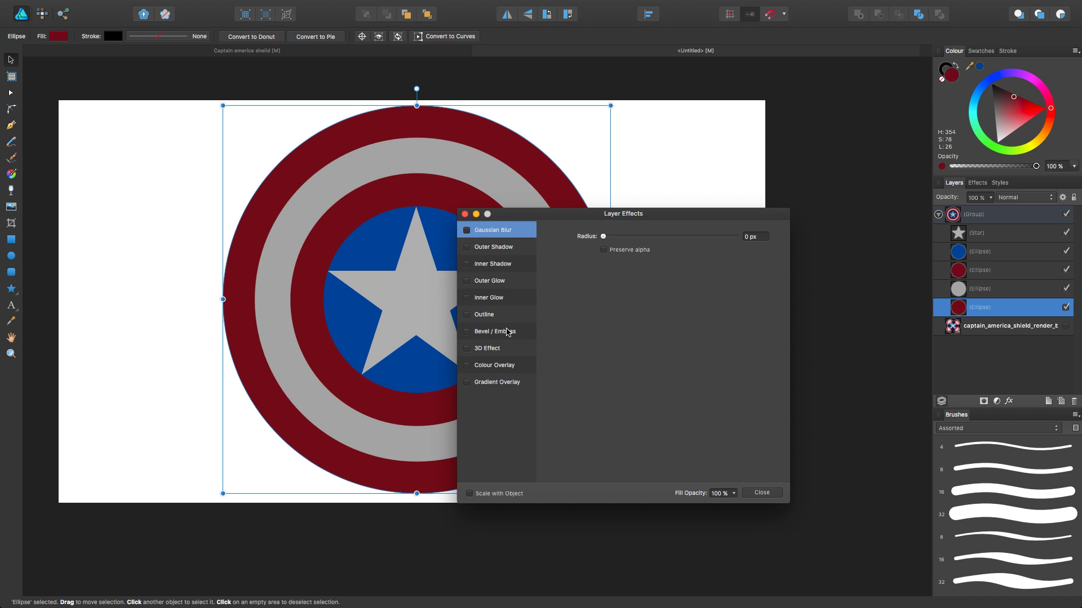
left_click(509, 334)
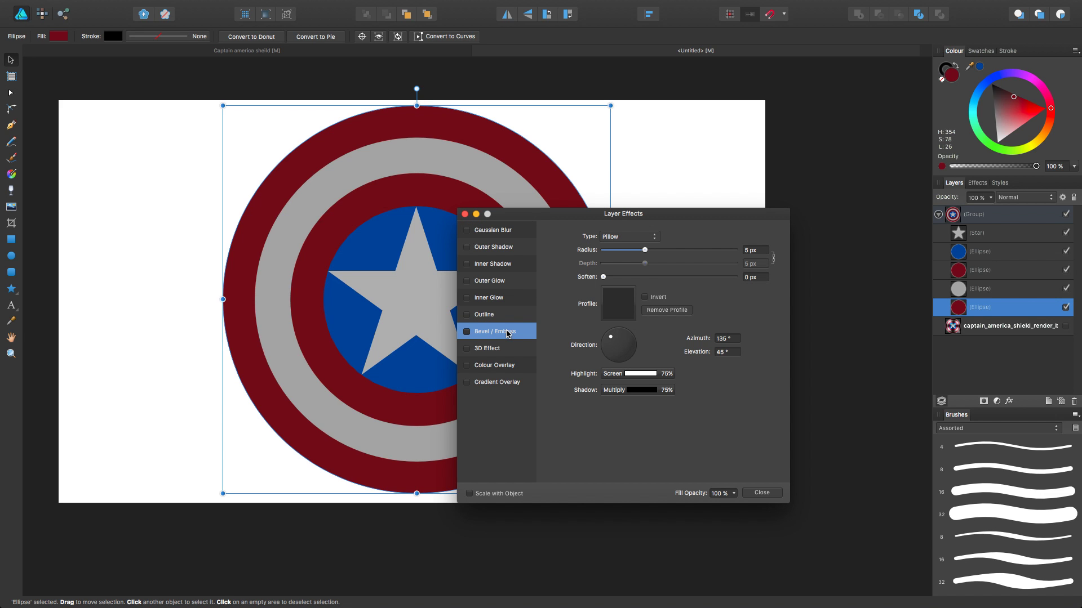
left_click(467, 332)
left_click_drag(511, 215, 669, 177)
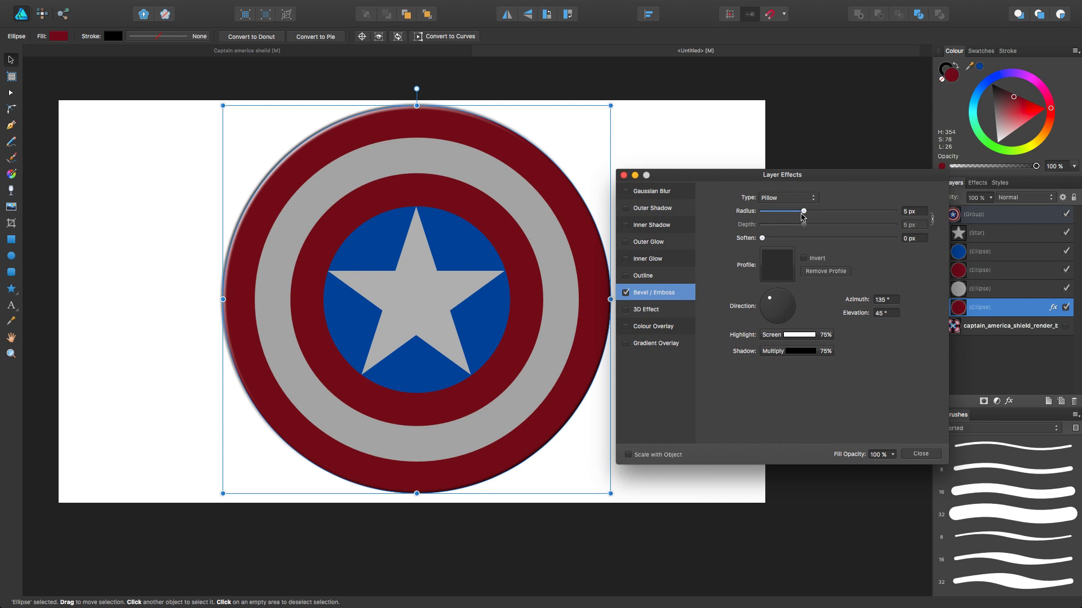
Set the bevel's radius to 2.3 px, soften to 0.5 px, azimuth to 133.7° and elevation to 66.1°
left_click_drag(805, 215, 799, 215)
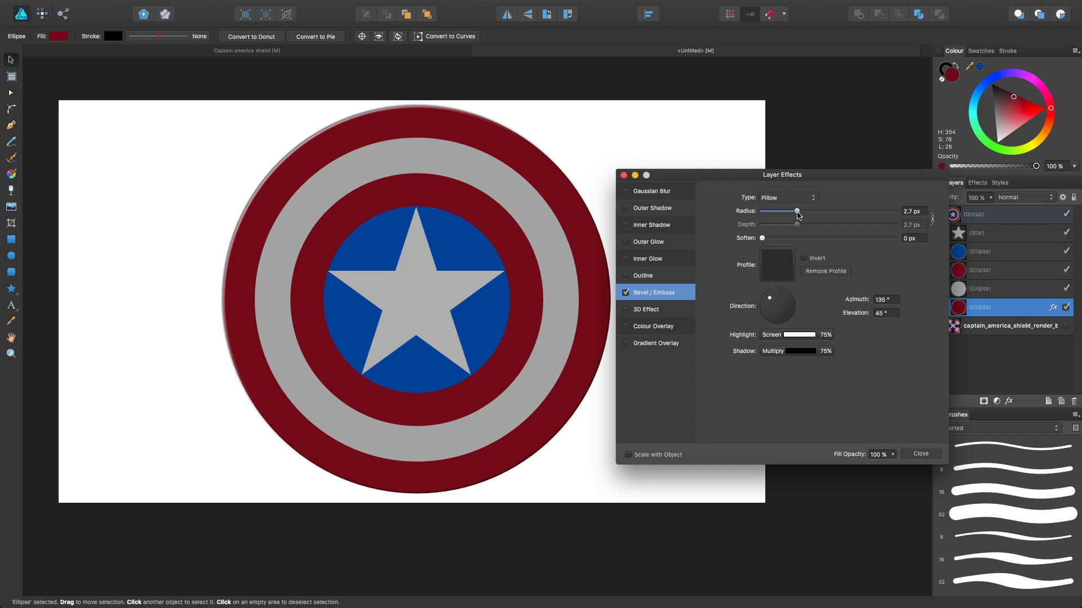
left_click_drag(762, 238, 771, 241)
mouse_move(777, 302)
left_mouse_down()
mouse_move(782, 312)
mouse_move(774, 304)
left_mouse_up()
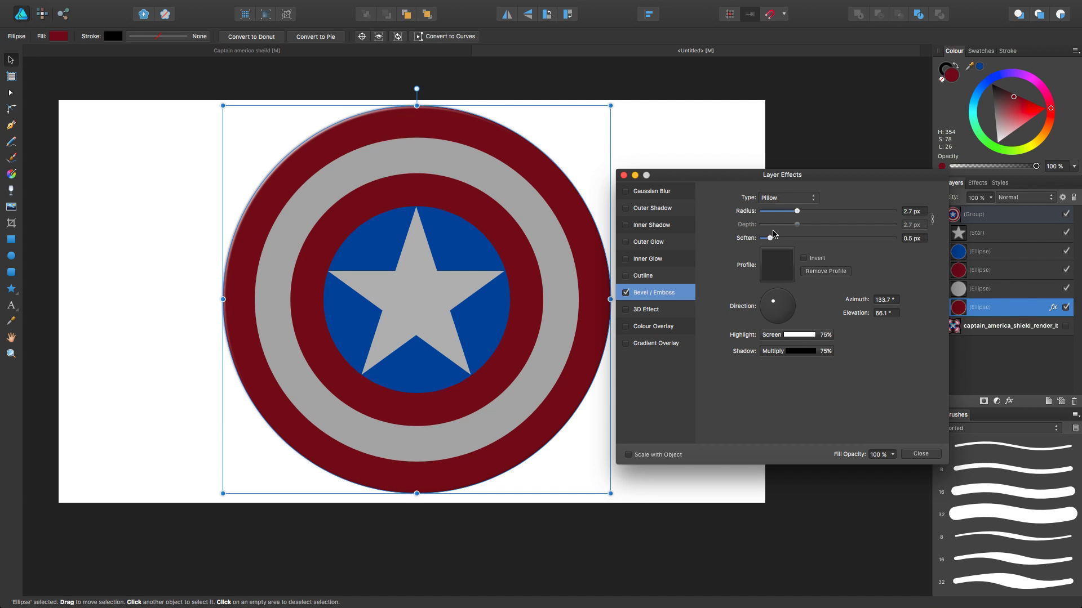
left_click_drag(797, 211, 797, 215)
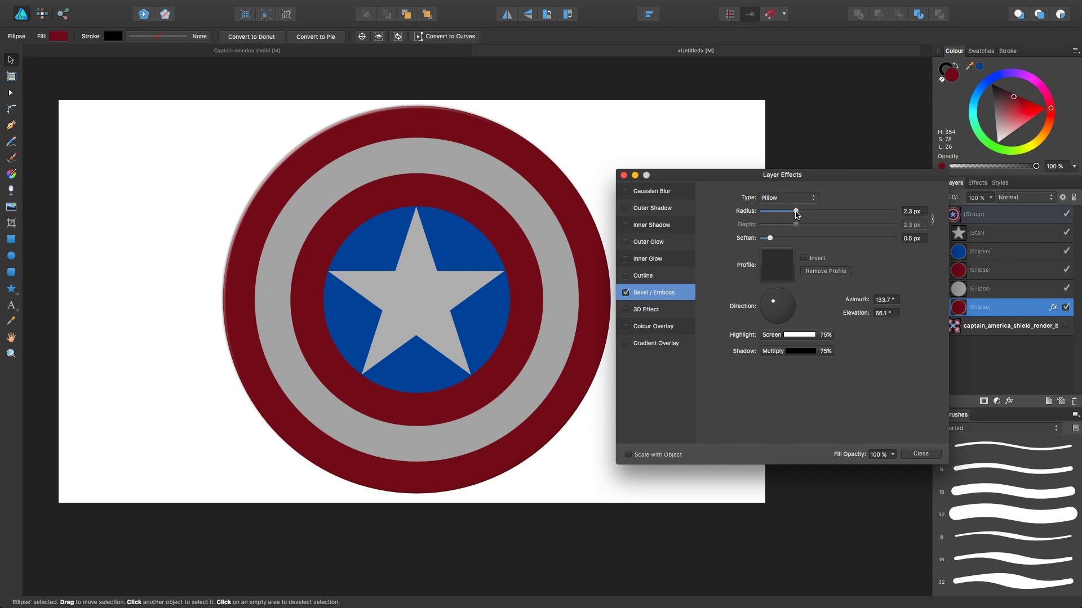
left_click_drag(796, 212, 796, 212)
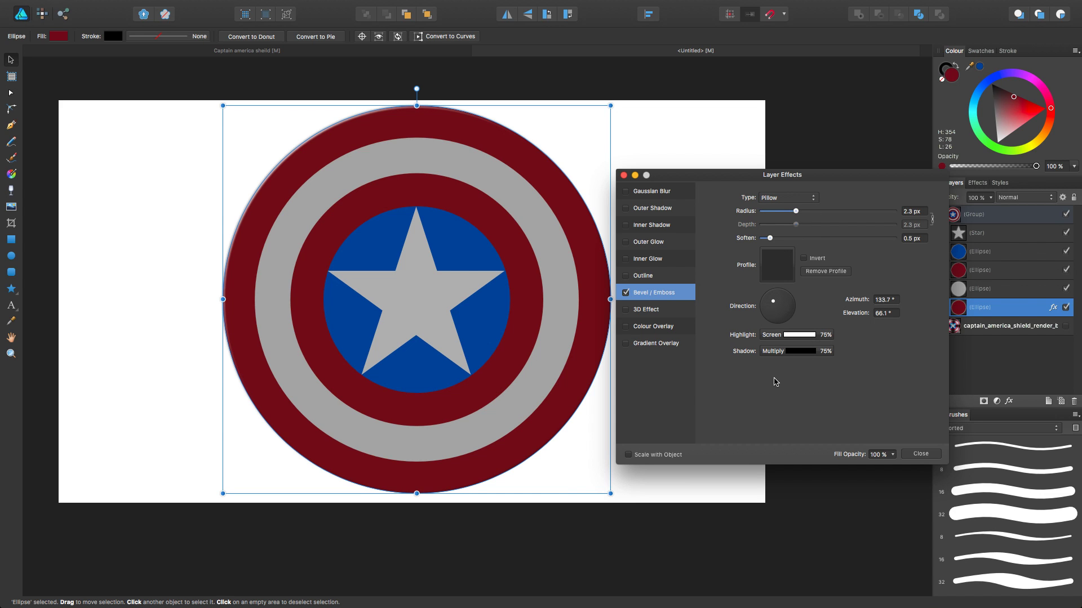
Enable a Pillow-type Bevel / Emboss effect with a 1 px radius on the large grey circle
left_click(920, 455)
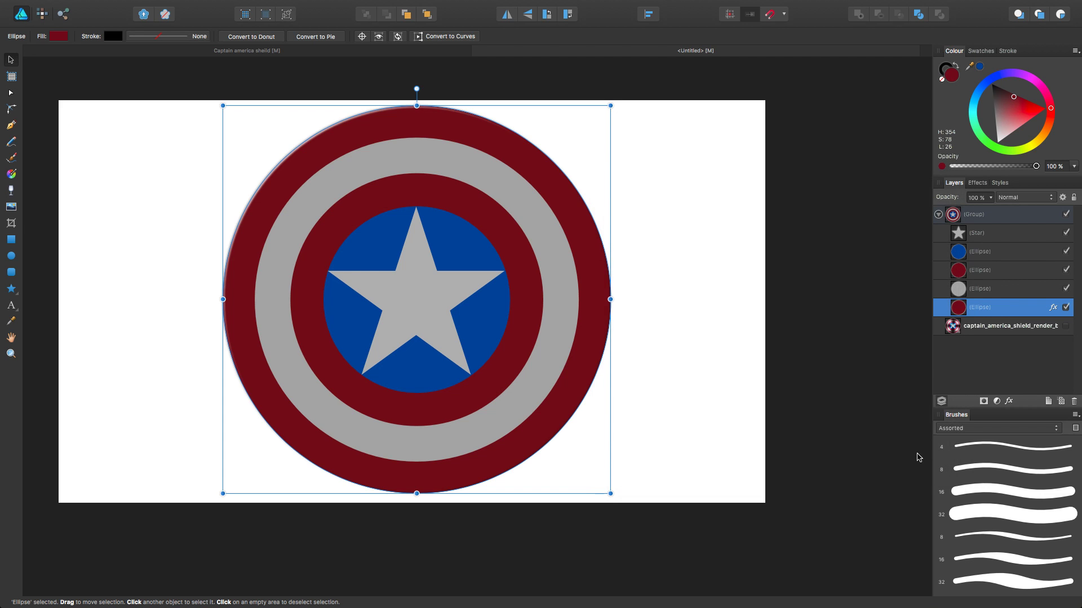
left_click(497, 177)
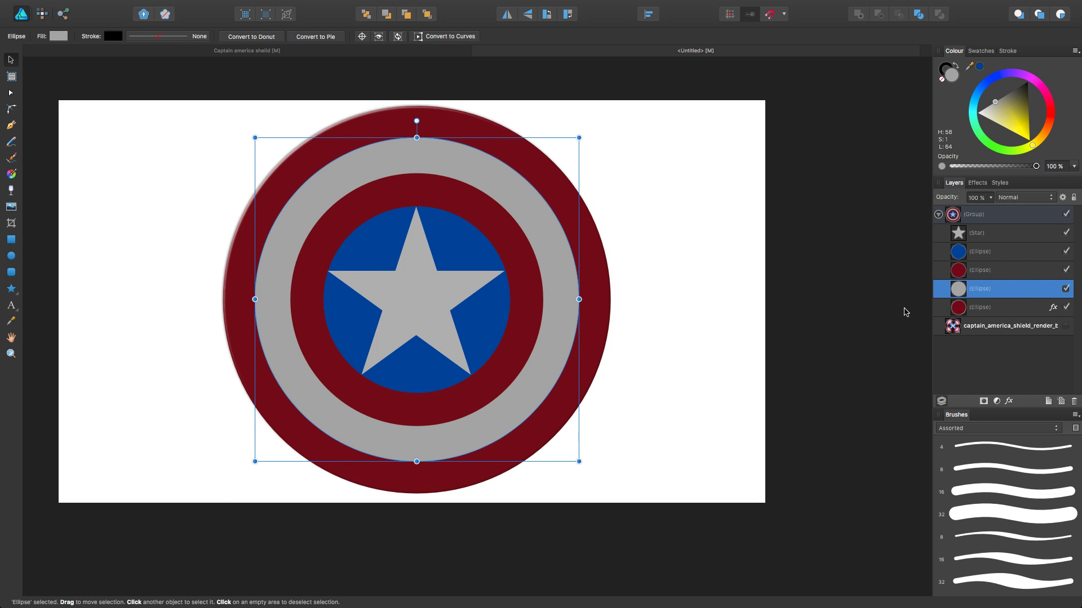
left_click(1009, 401)
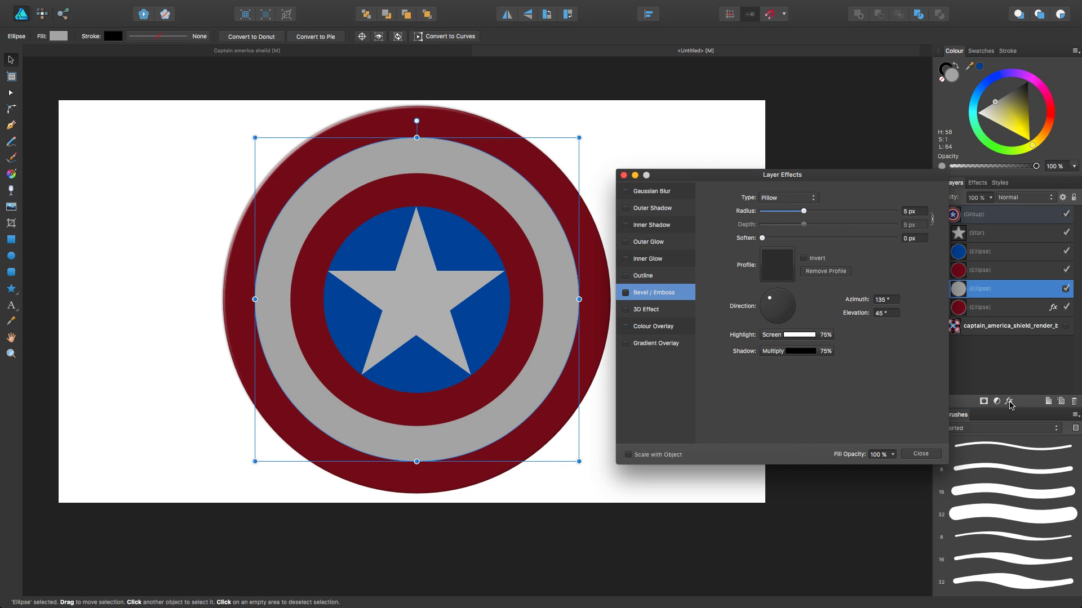
left_click(625, 293)
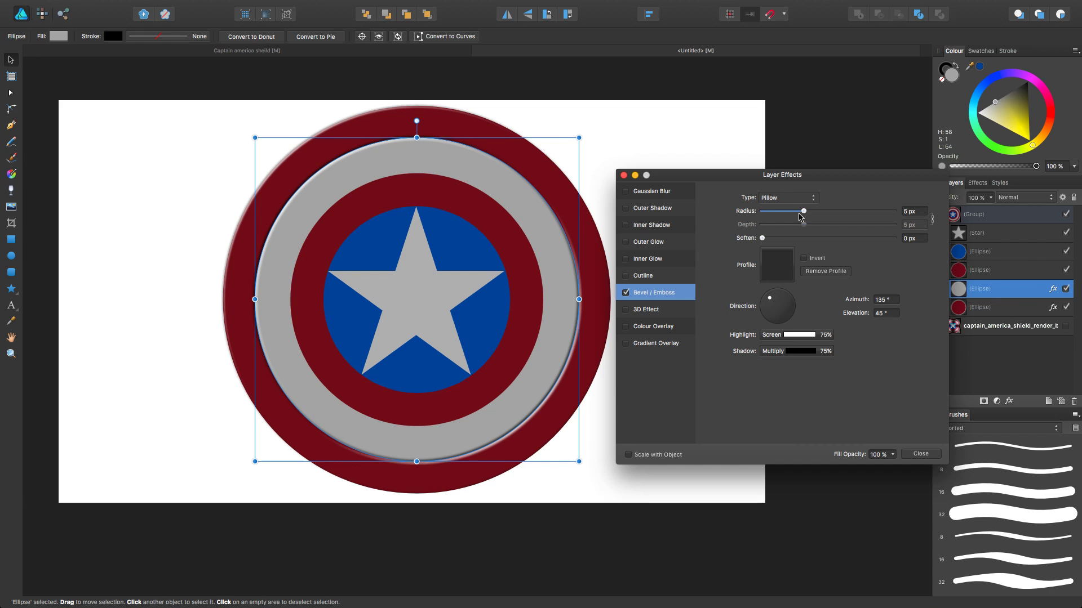
left_click_drag(804, 210, 796, 213)
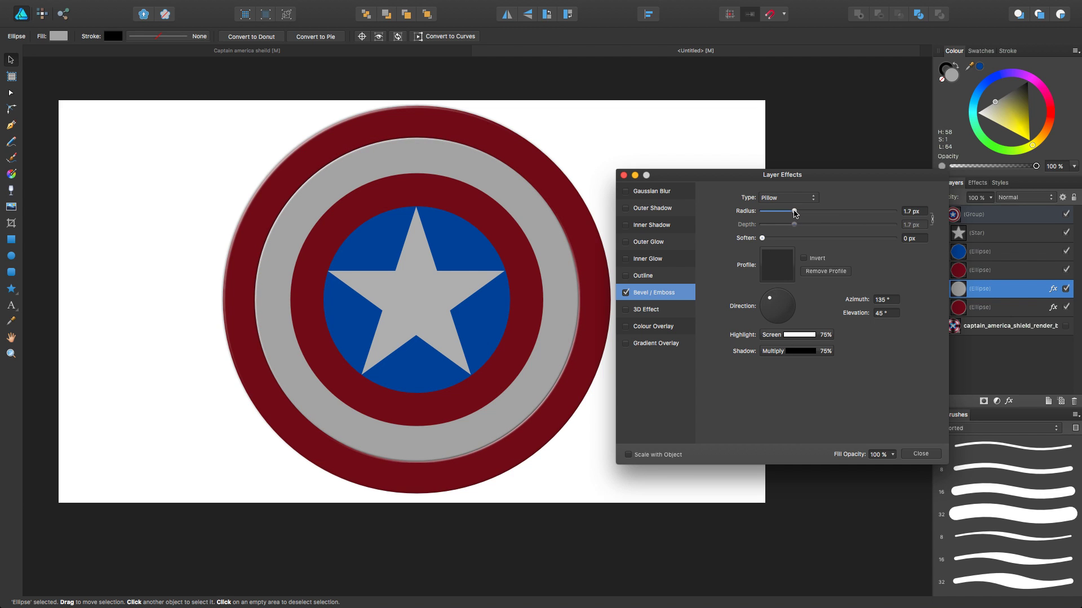
left_click_drag(795, 214, 793, 215)
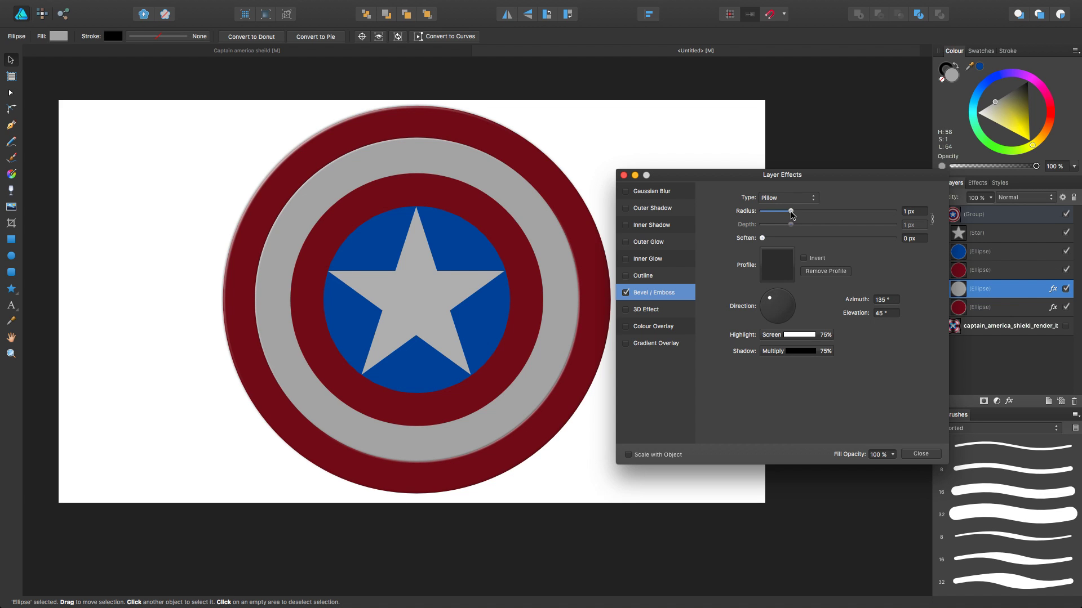
left_click_drag(791, 212, 790, 212)
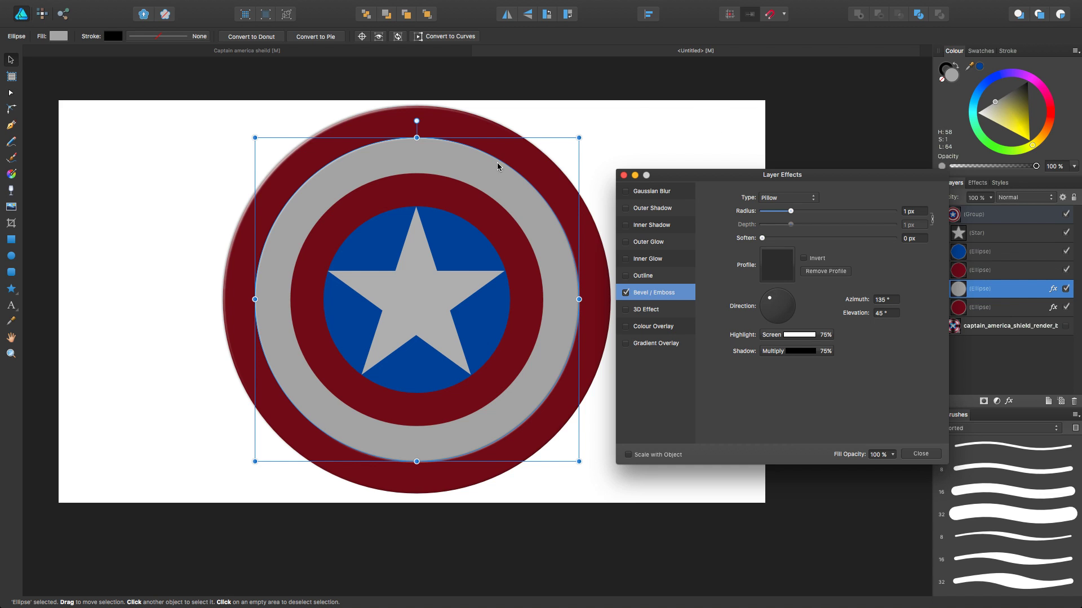
left_click(602, 156)
left_click(445, 158)
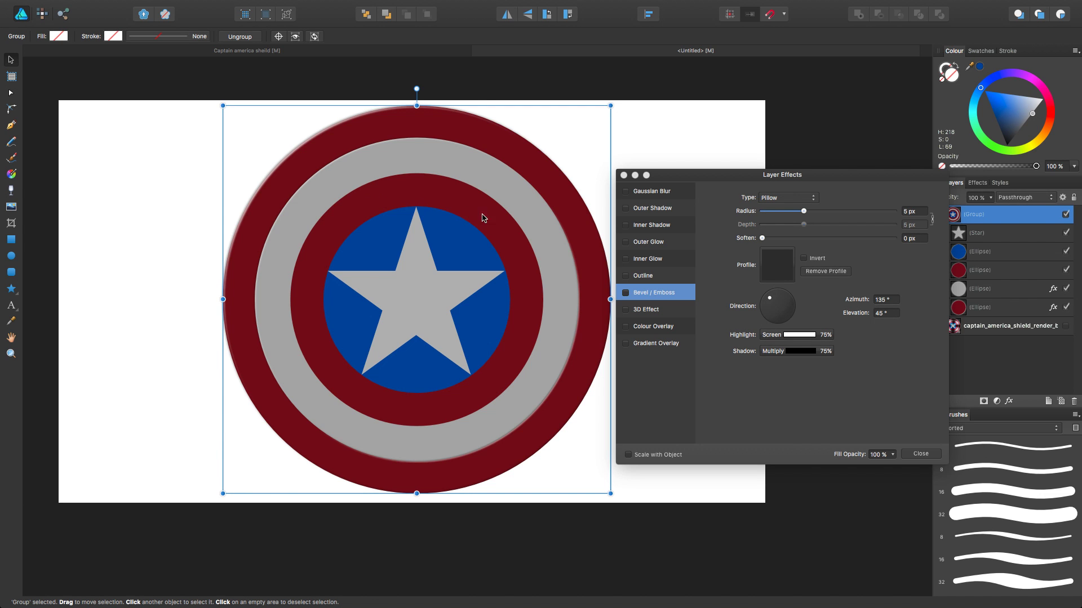
left_click(634, 155)
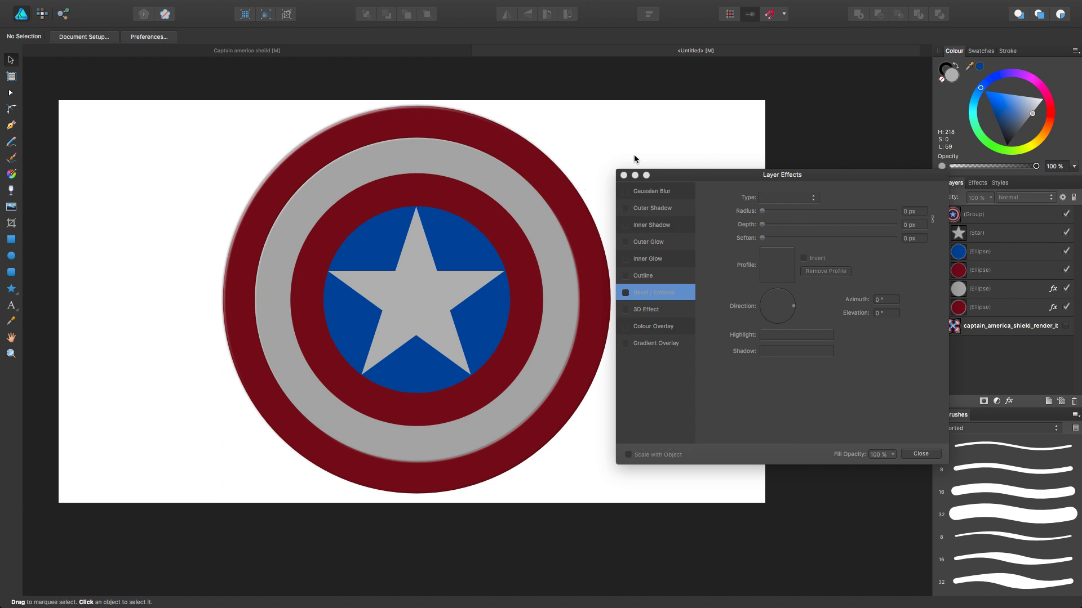
left_click(438, 194)
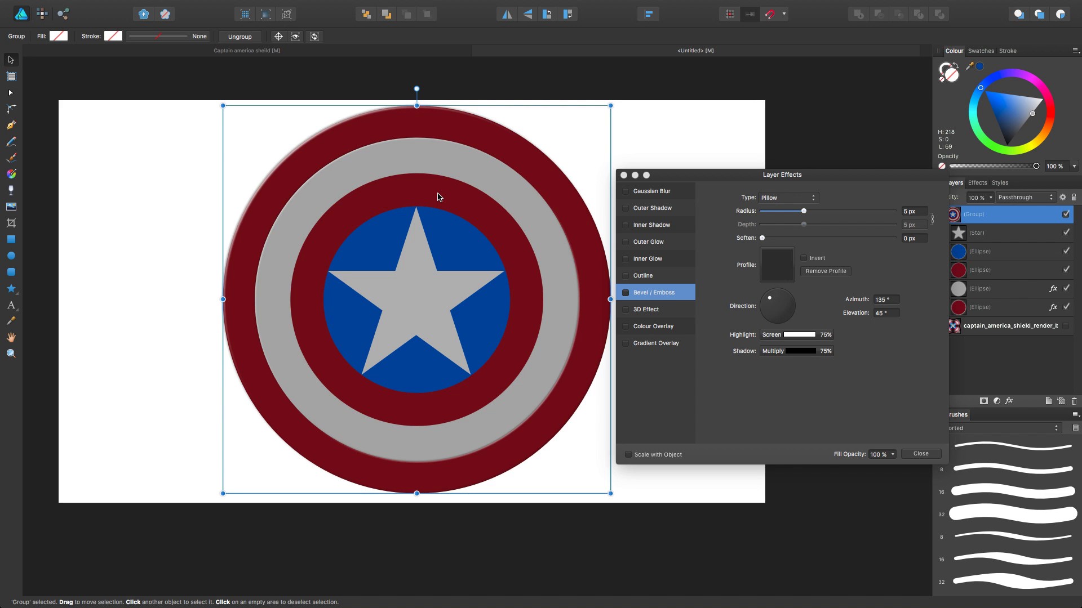
left_click(922, 455)
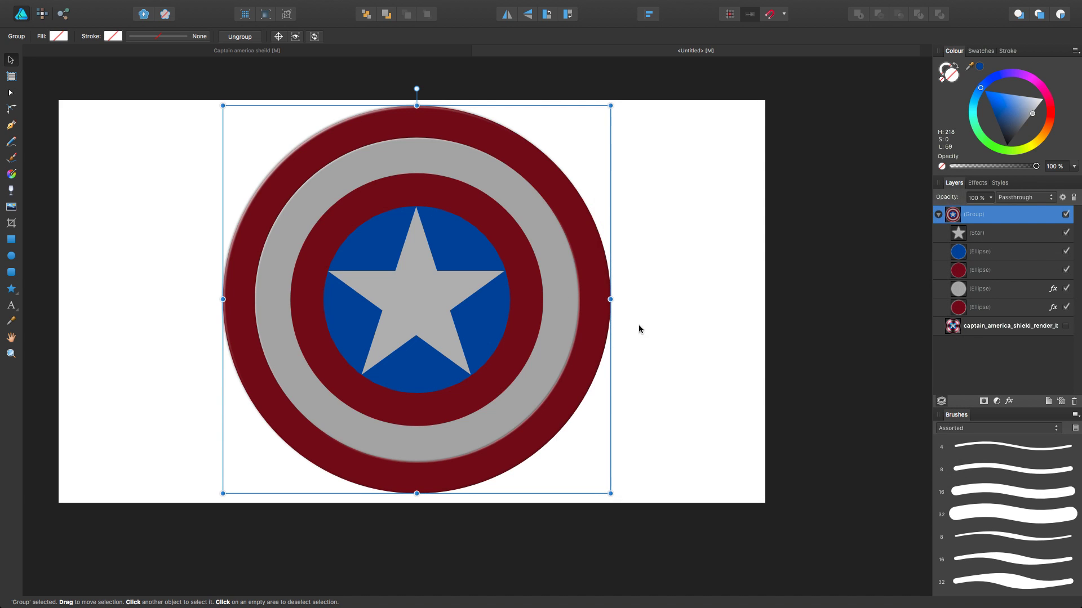
left_click(711, 277)
left_click(518, 246)
left_click(696, 253)
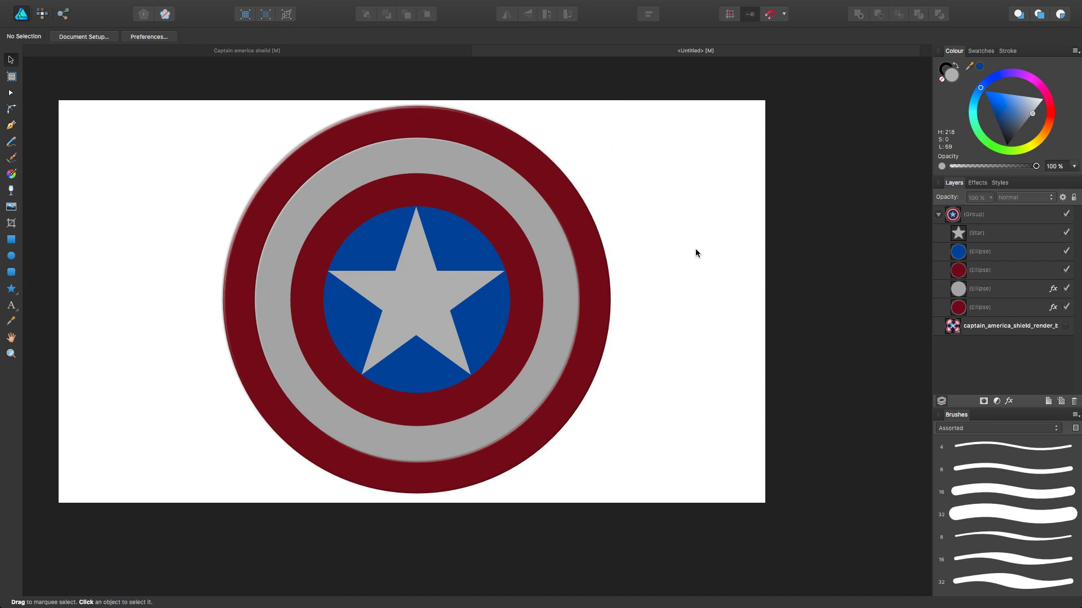
left_click(463, 274)
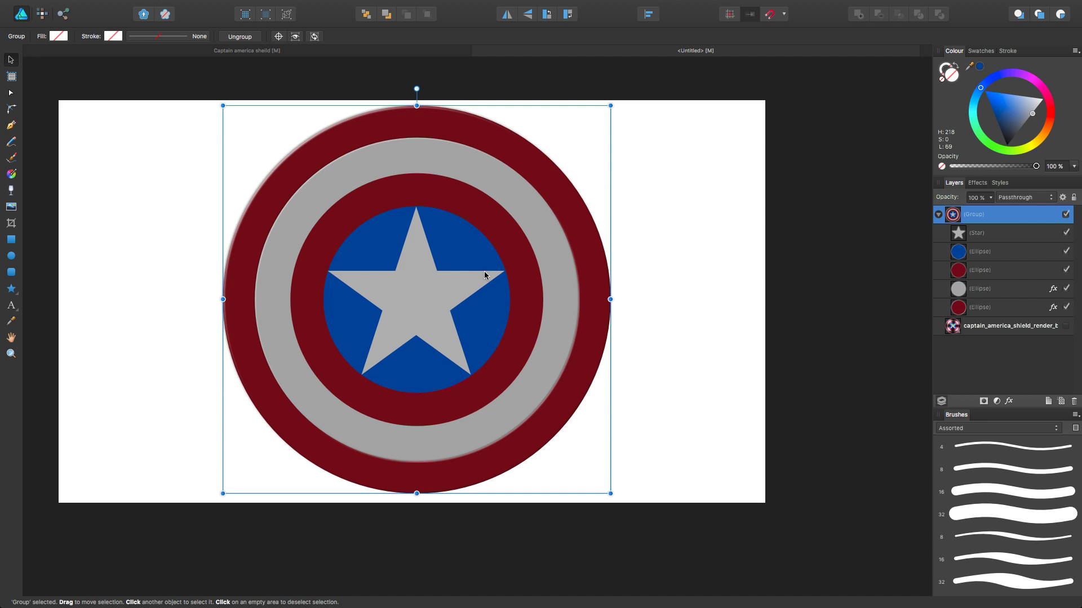
double_click(415, 273)
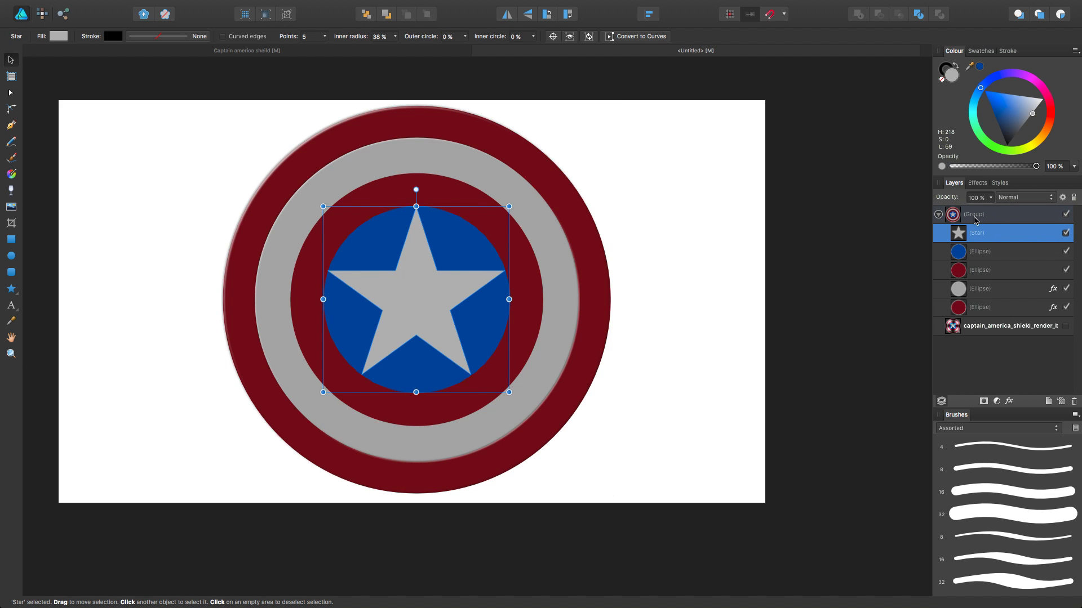
left_click(521, 251)
key("a")
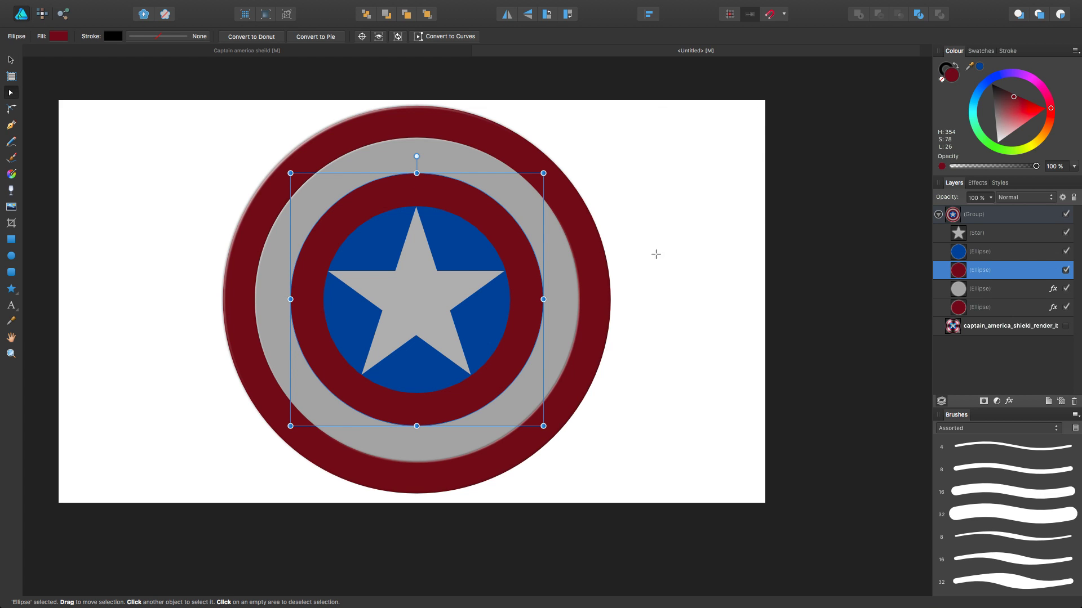
left_click(989, 251)
left_click(938, 219)
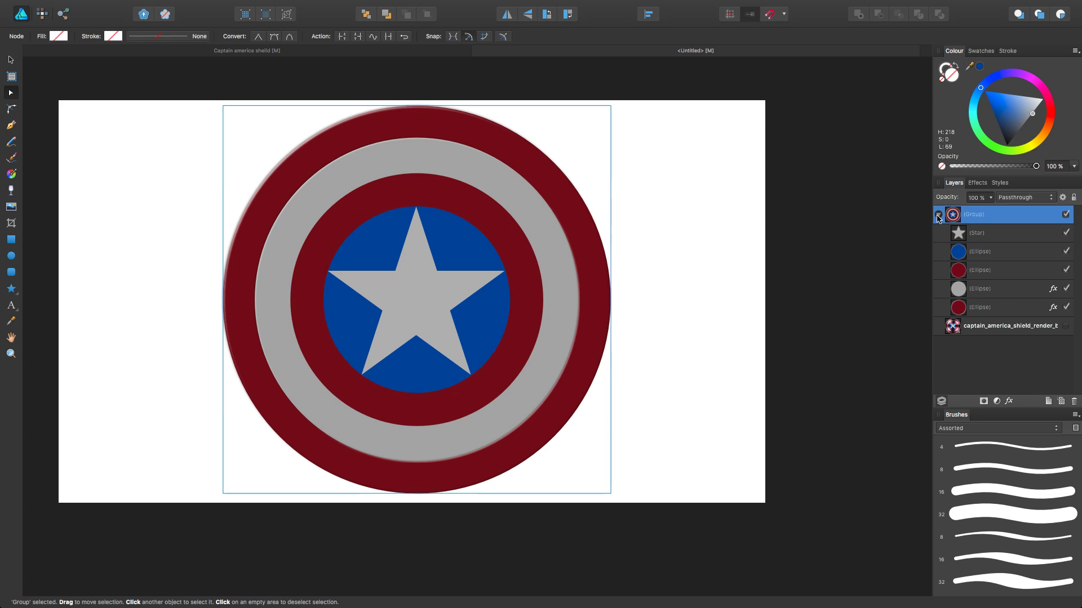
left_click(938, 215)
left_click(938, 215)
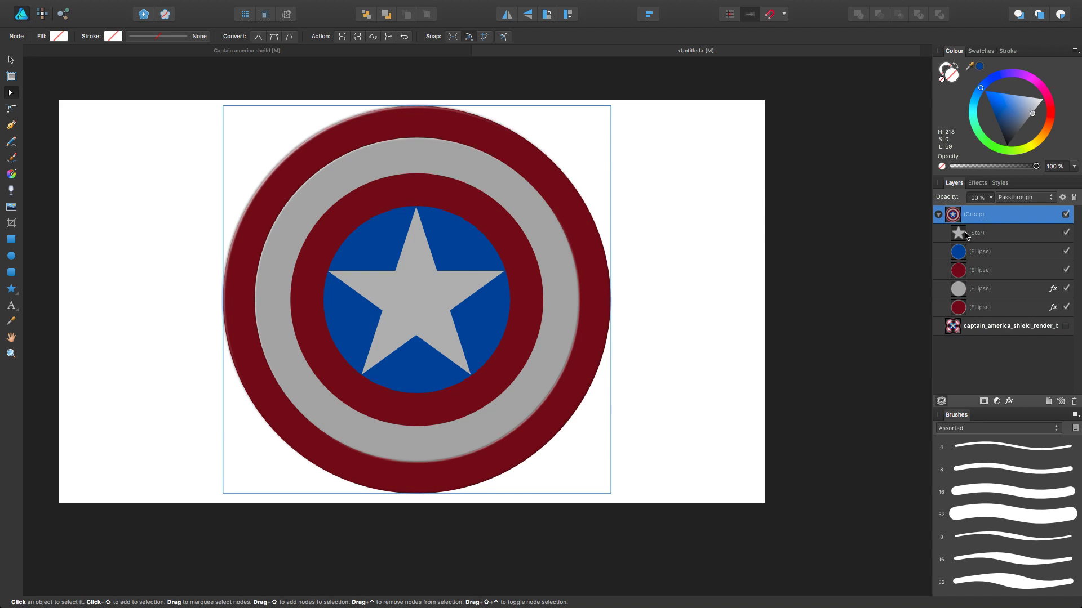
Enable a Pillow-type Bevel / Emboss effect with a 1.6 px radius on the inner dark red circle
left_click(985, 275)
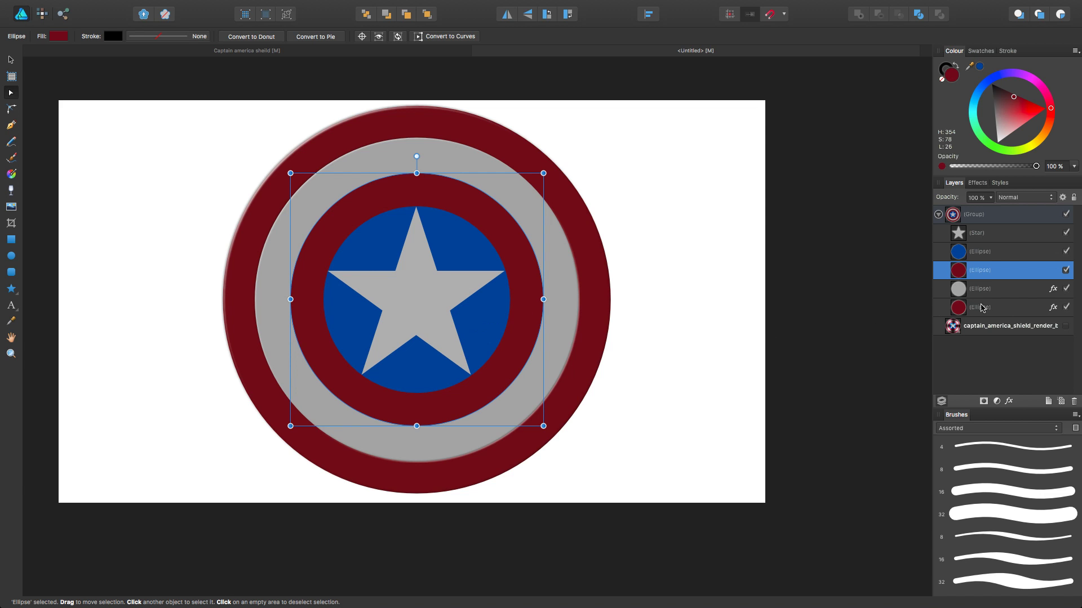
left_click(1009, 401)
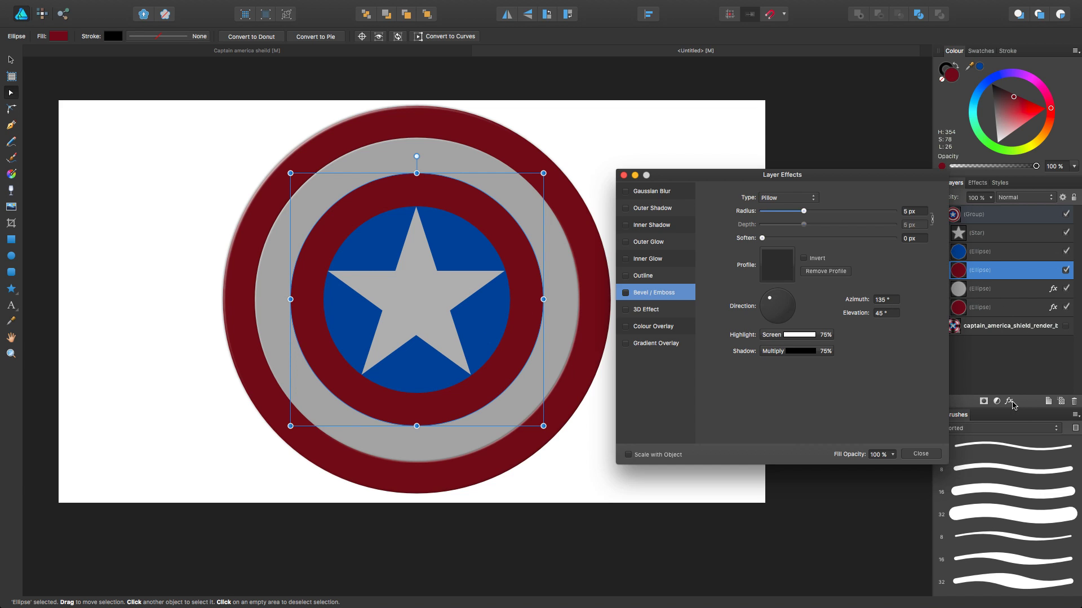
left_click(626, 293)
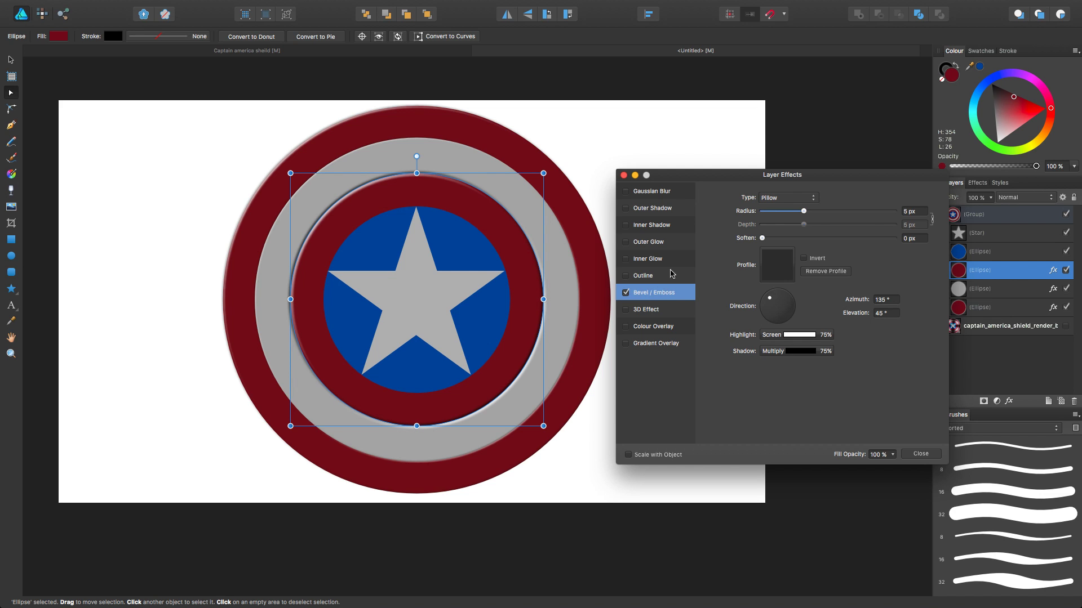
left_click_drag(804, 214, 793, 214)
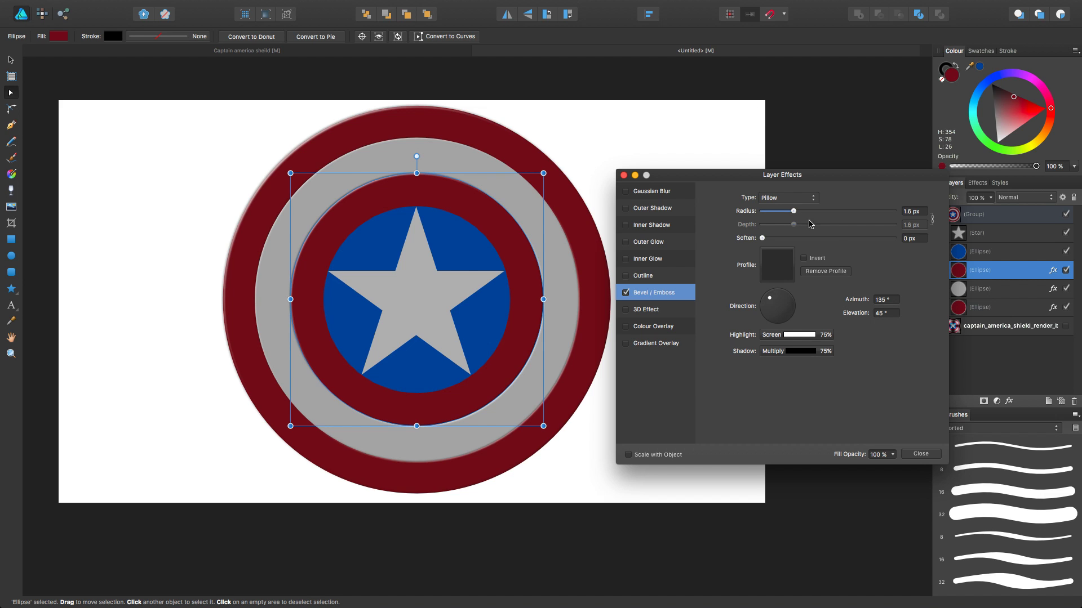
left_click(918, 454)
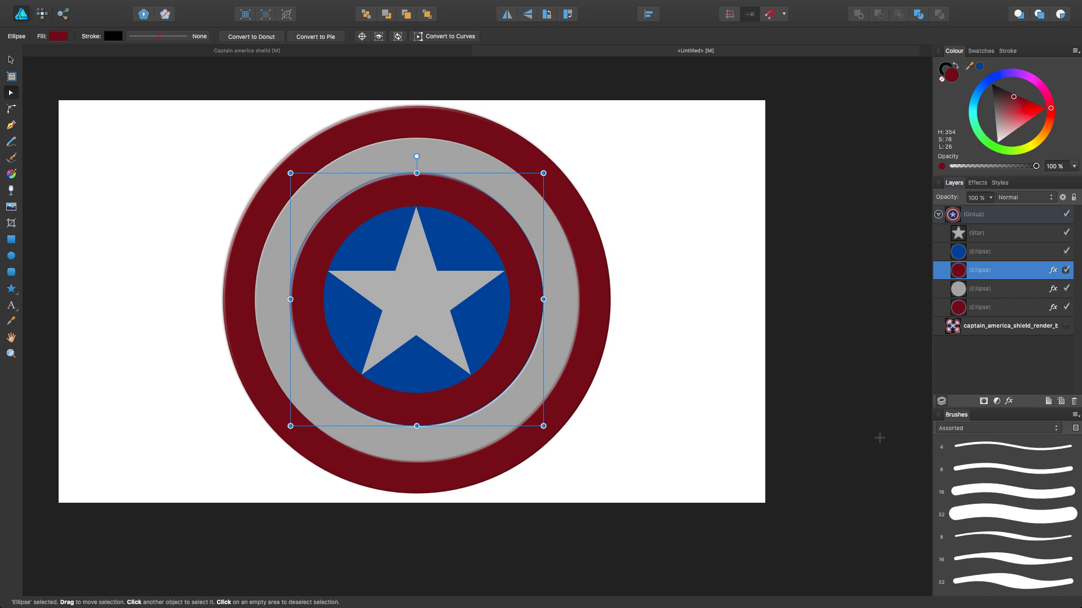
Enable a Pillow-type Bevel / Emboss effect with a 1.2 px radius on the blue circle
left_click(1007, 254)
left_click(1009, 401)
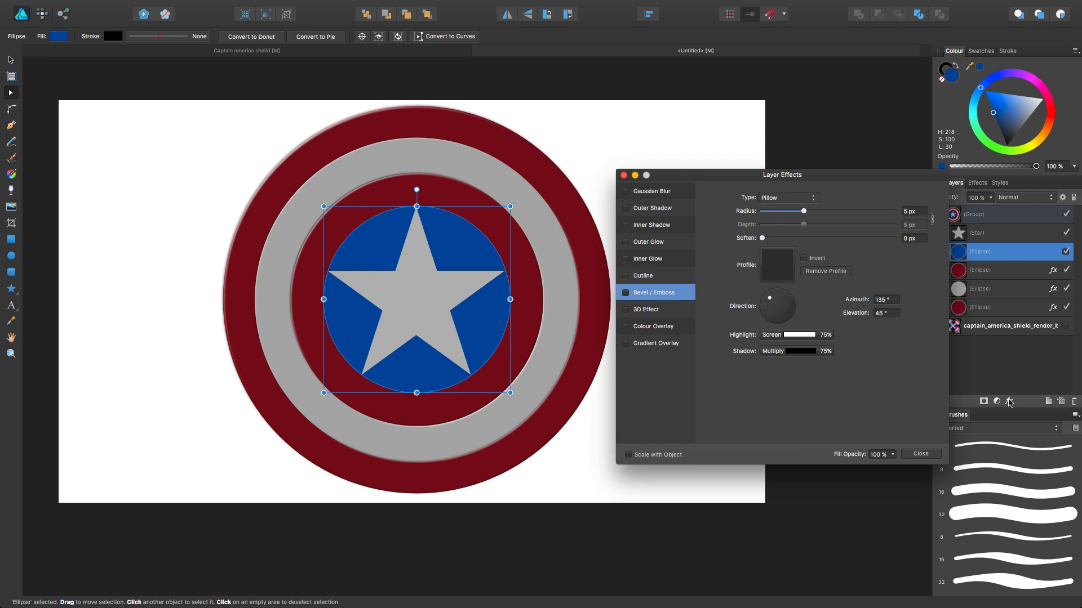
left_click(625, 293)
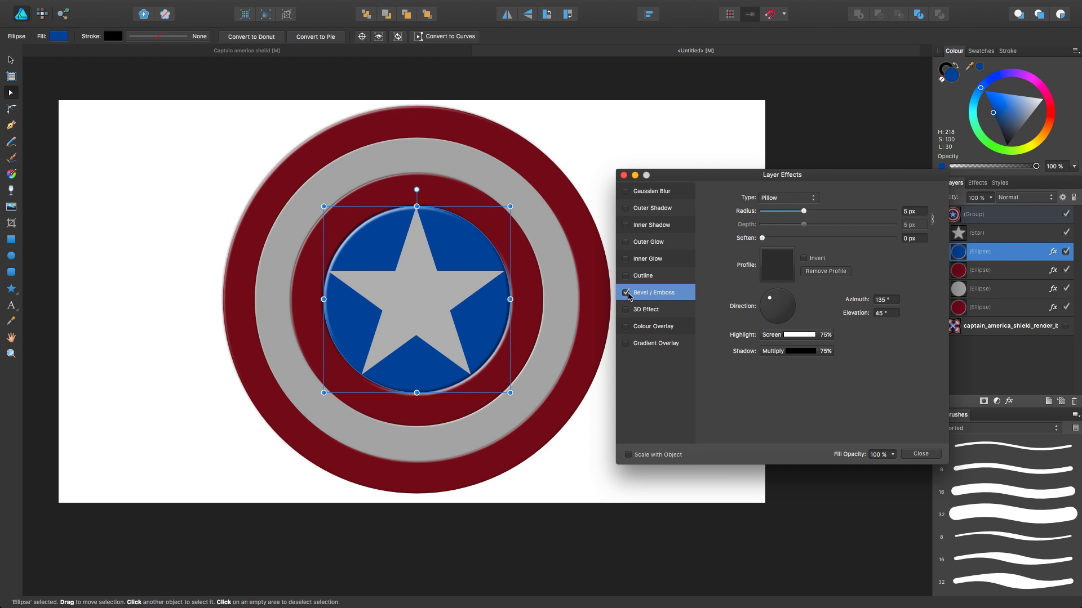
left_click_drag(804, 212, 793, 214)
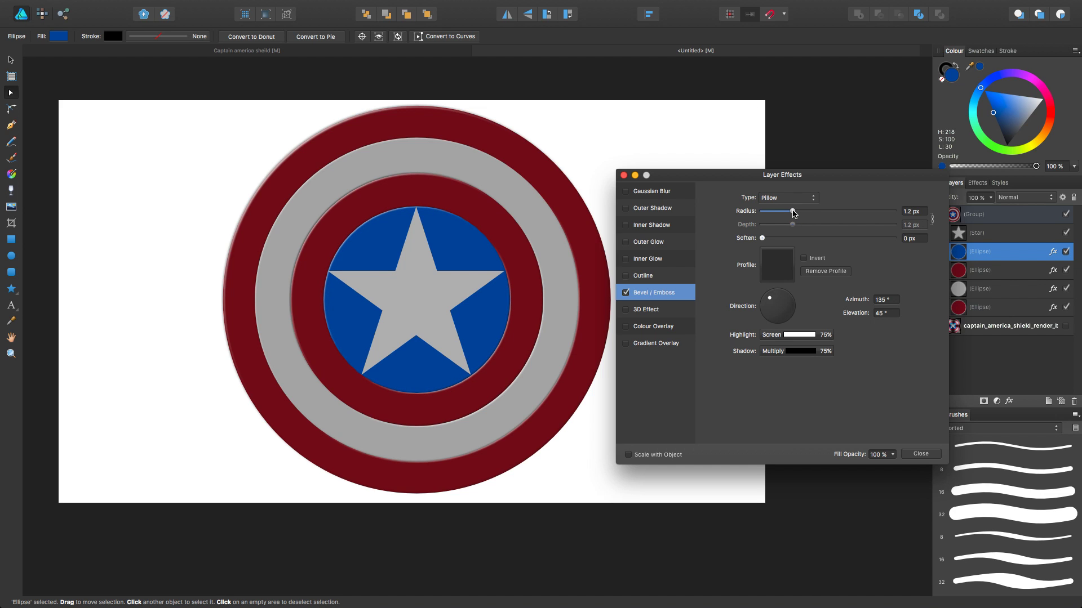
left_click(922, 455)
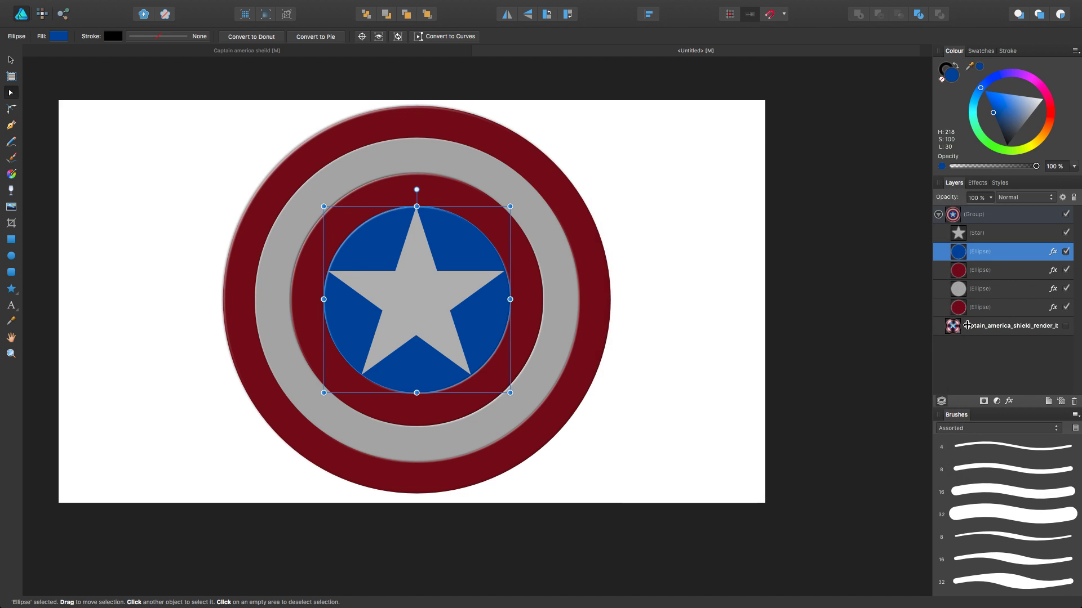
Enable a Pillow-type Bevel / Emboss effect with a 1.4 px radius on the star
left_click(975, 233)
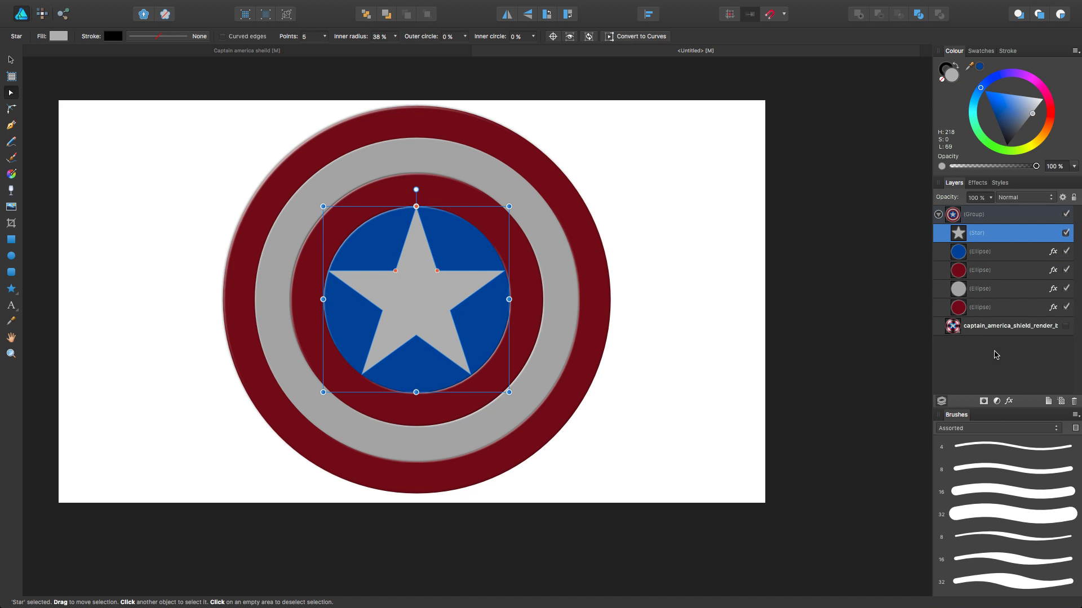
left_click(1009, 401)
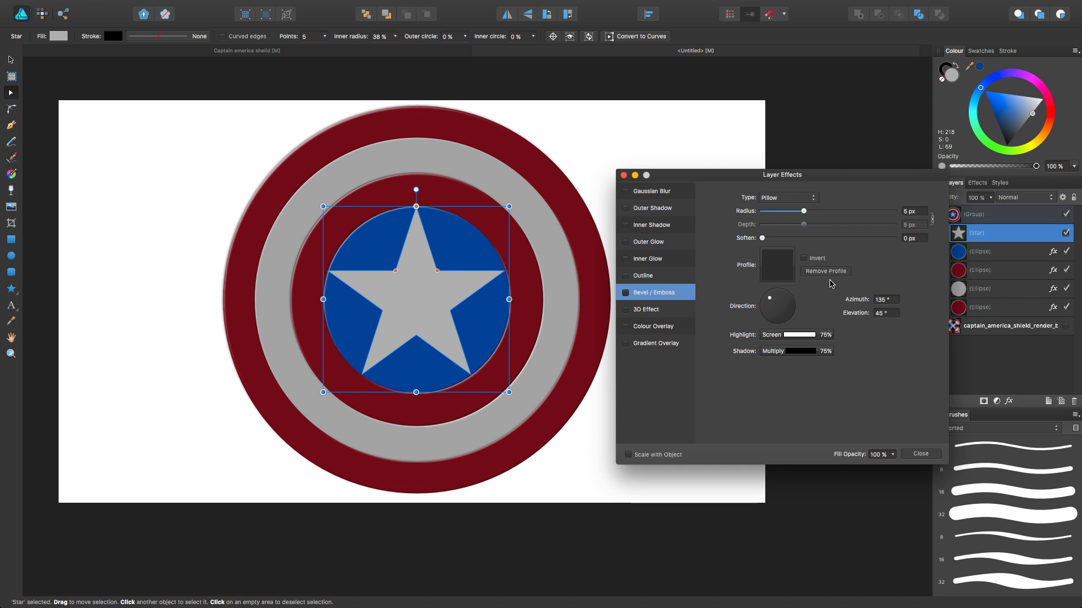
left_click(625, 293)
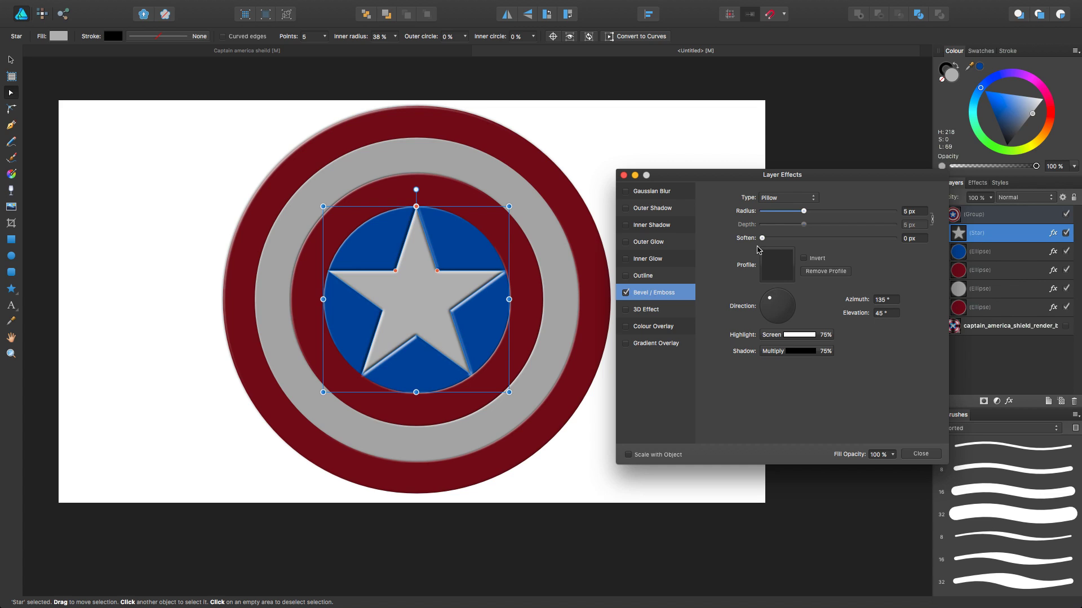
left_click_drag(804, 211, 793, 214)
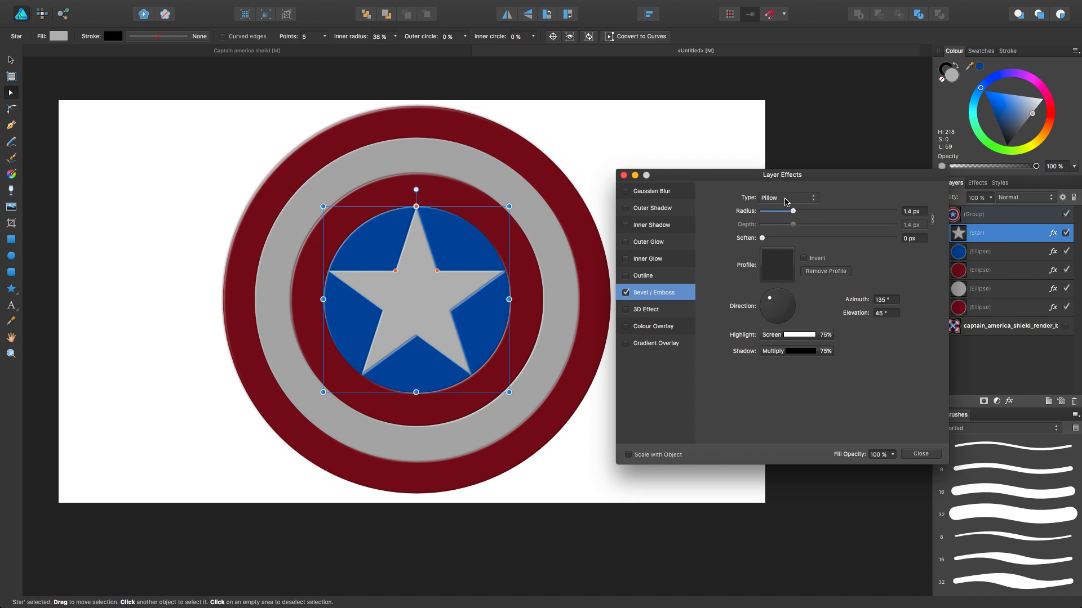
Try the Emboss type with a 0.9 px radius for the star's bevel
left_click(787, 197)
left_click(786, 189)
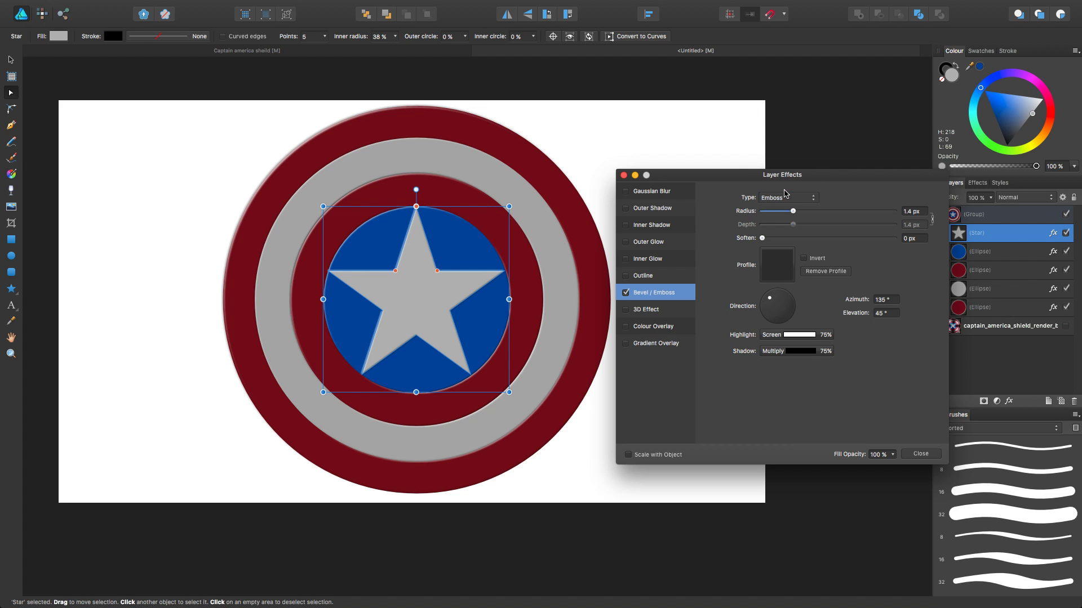
left_click_drag(793, 213, 790, 213)
scroll(416, 288, "up", 5)
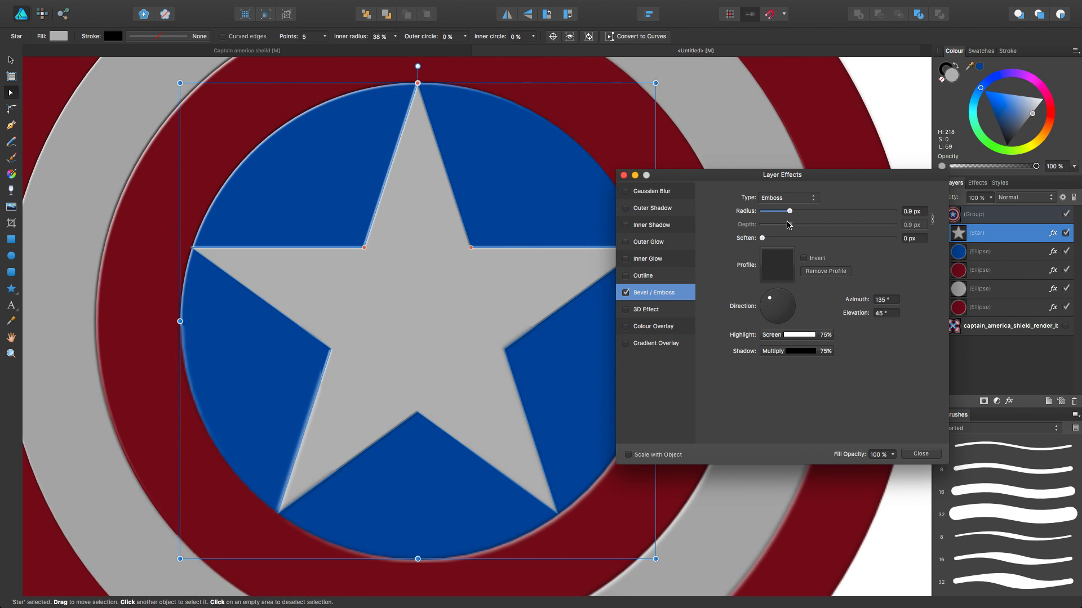
Change the star's bevel type to Inner and set its radius to 2.2 px
left_click(779, 197)
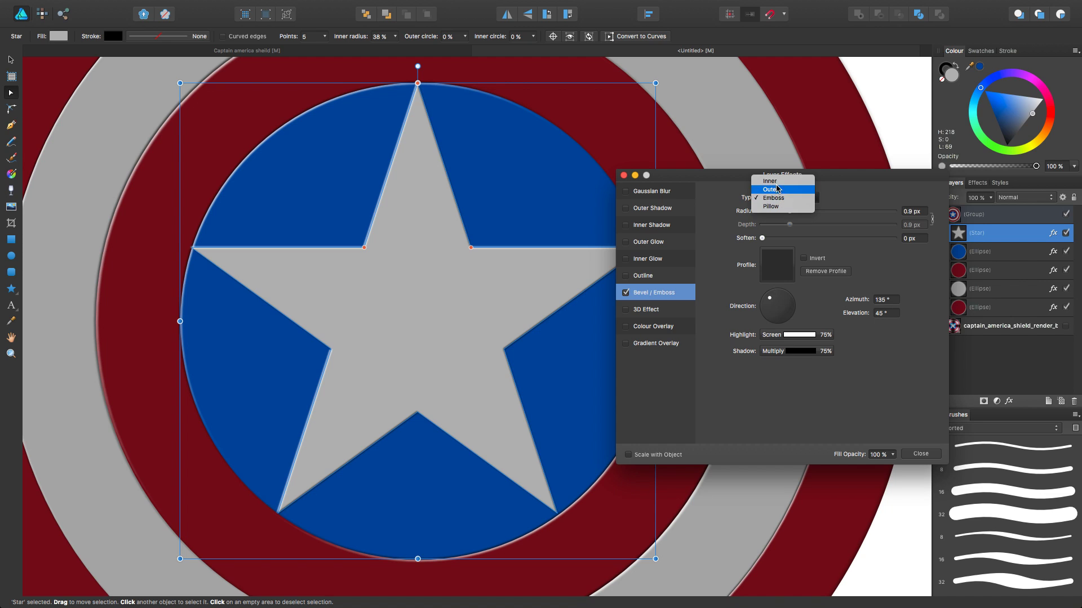
left_click(777, 182)
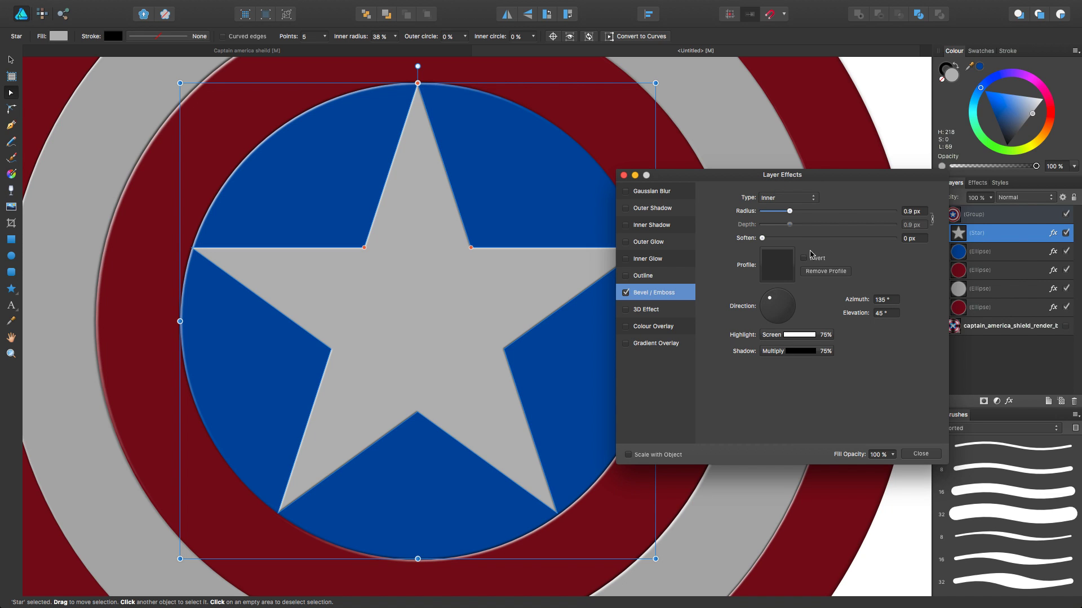
left_click_drag(791, 212, 795, 212)
left_click_drag(810, 217, 798, 221)
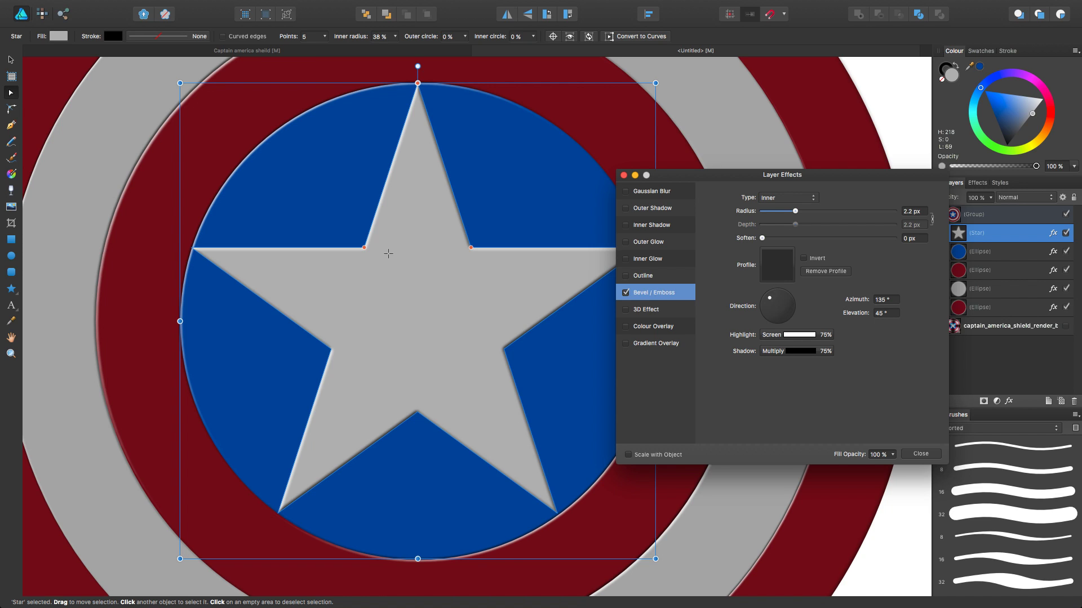
Set the star's bevel light direction to azimuth 119.5° and elevation 70°, and deselect the star
left_click(771, 300)
left_click_drag(770, 300, 775, 301)
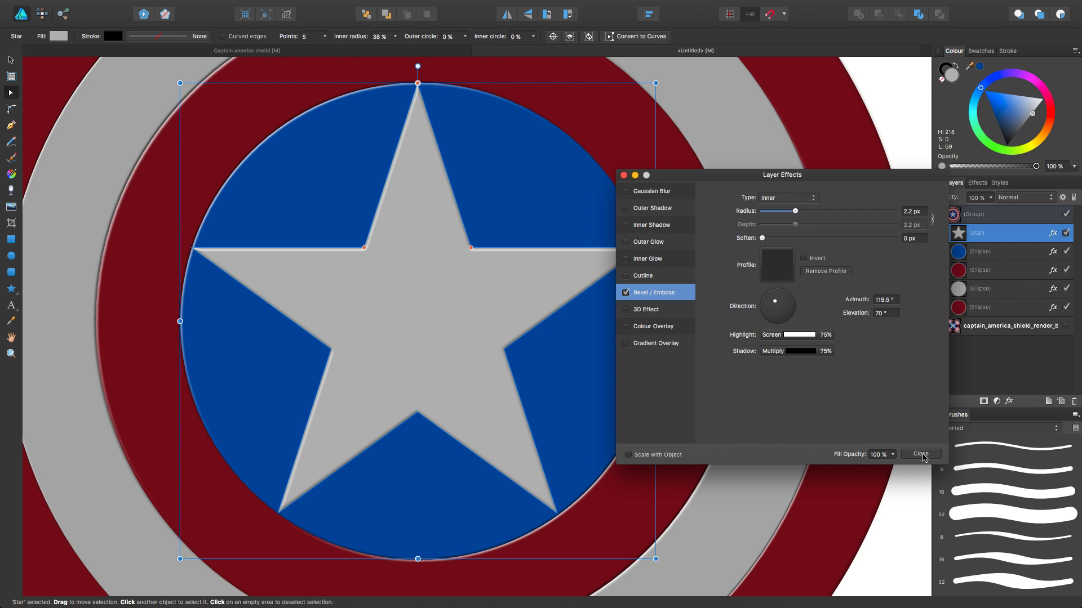
left_click(921, 454)
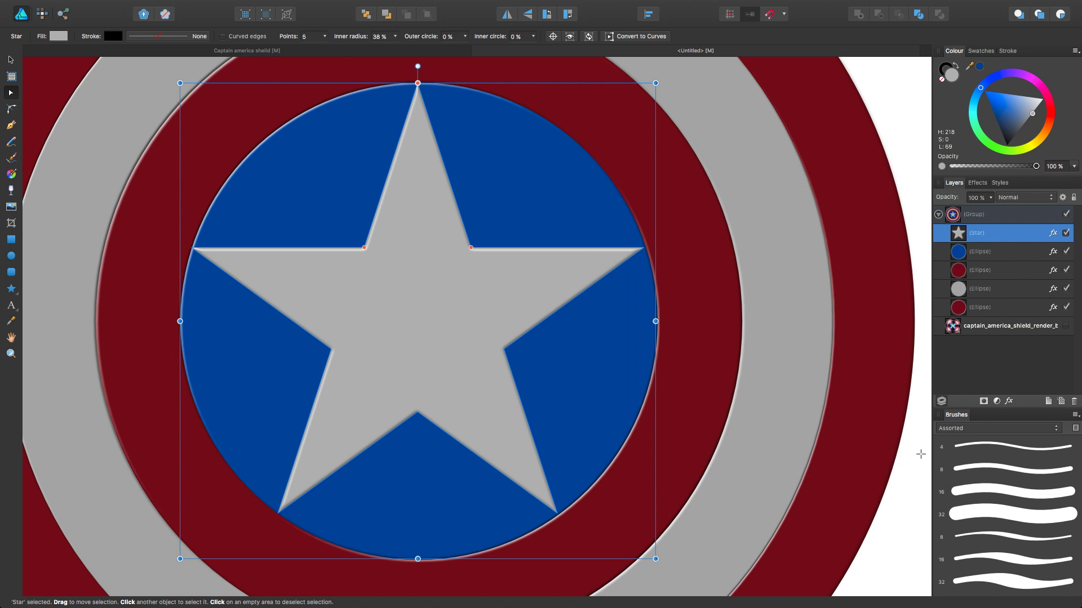
scroll(581, 393, "down", 5)
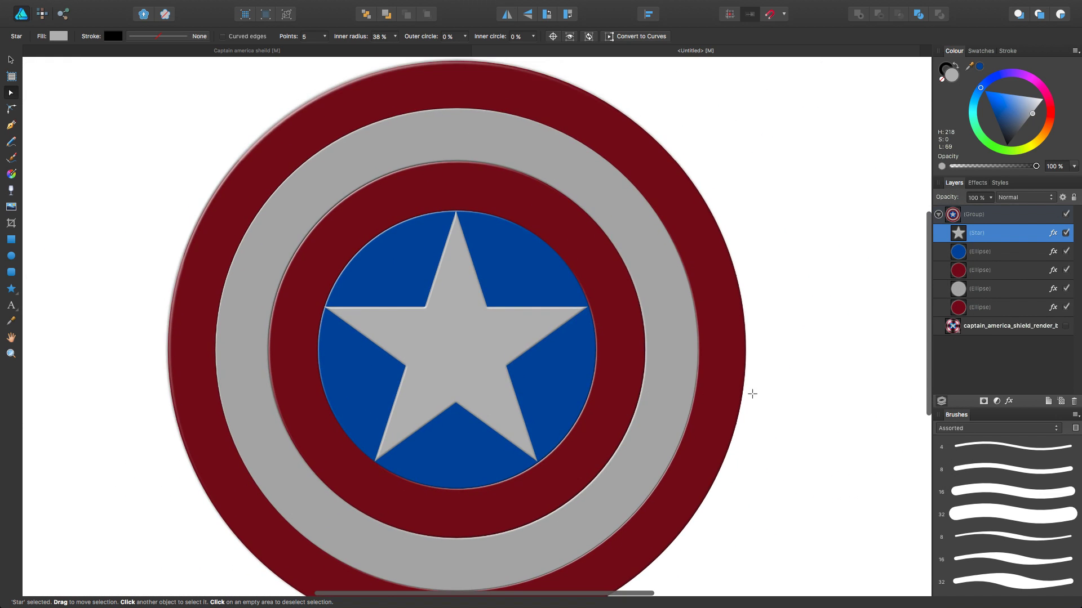
left_click(12, 59)
left_click(34, 94)
Collapse the shield group, add a new layer and move it to the bottom of the layer stack
scroll(544, 354, "down", 1)
scroll(535, 355, "down", 4)
scroll(529, 360, "up", 1)
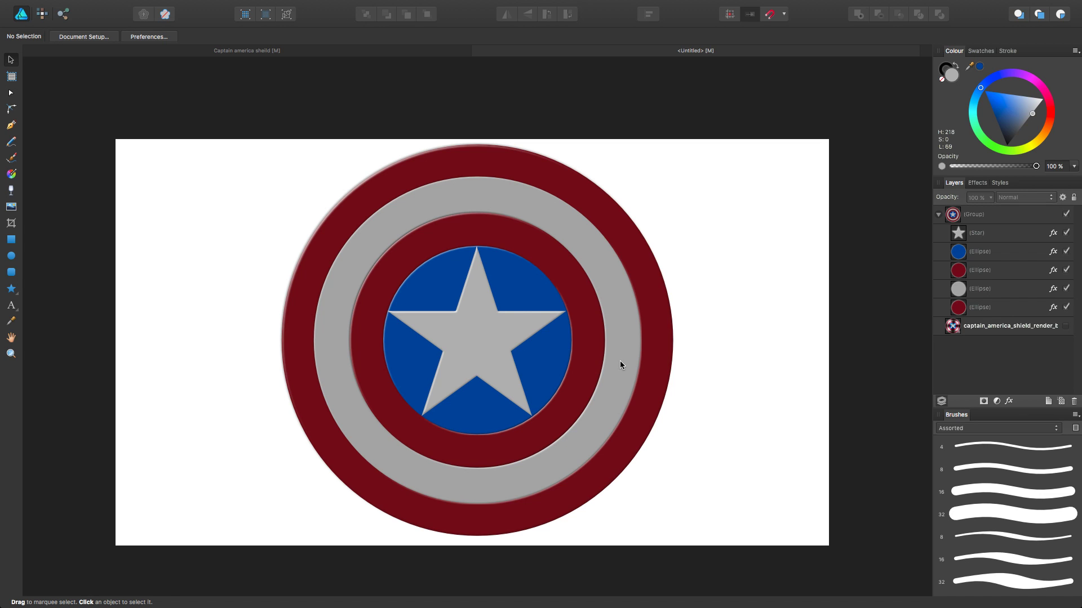
left_click(939, 214)
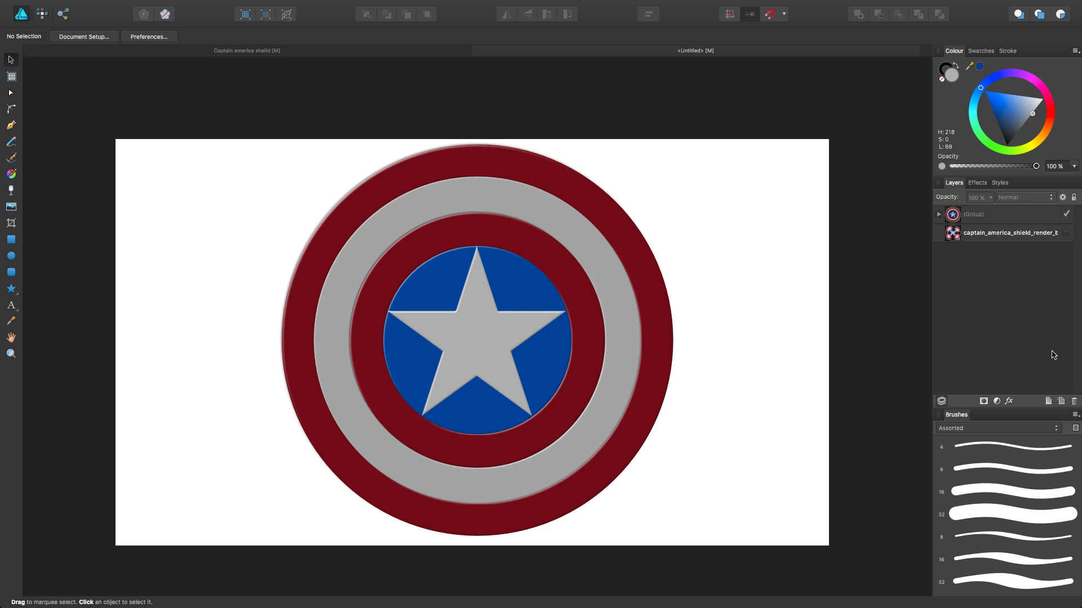
left_click(1048, 401)
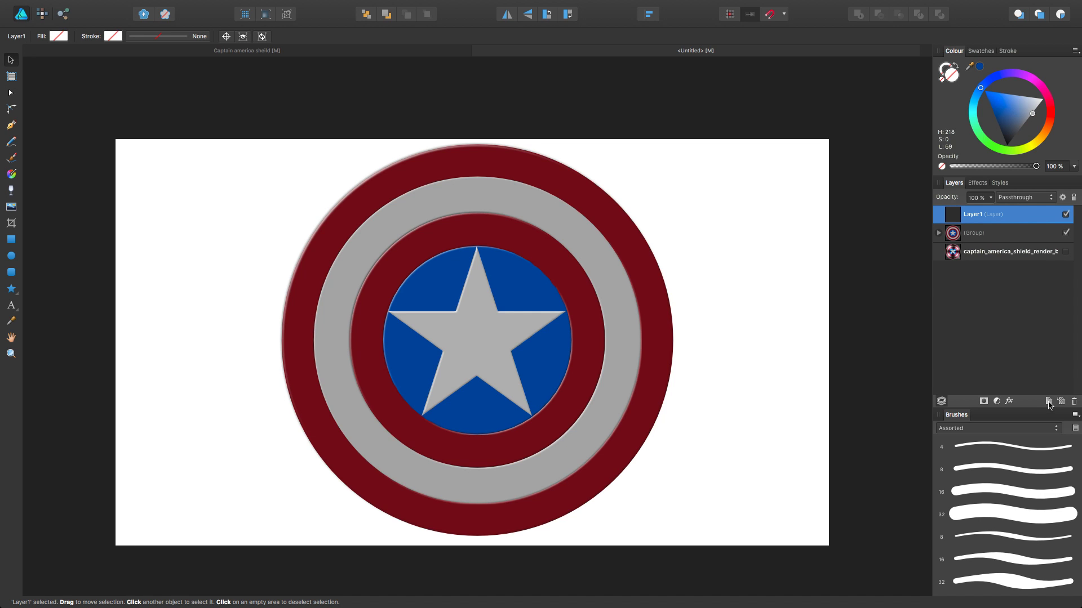
left_click_drag(1007, 219, 968, 276)
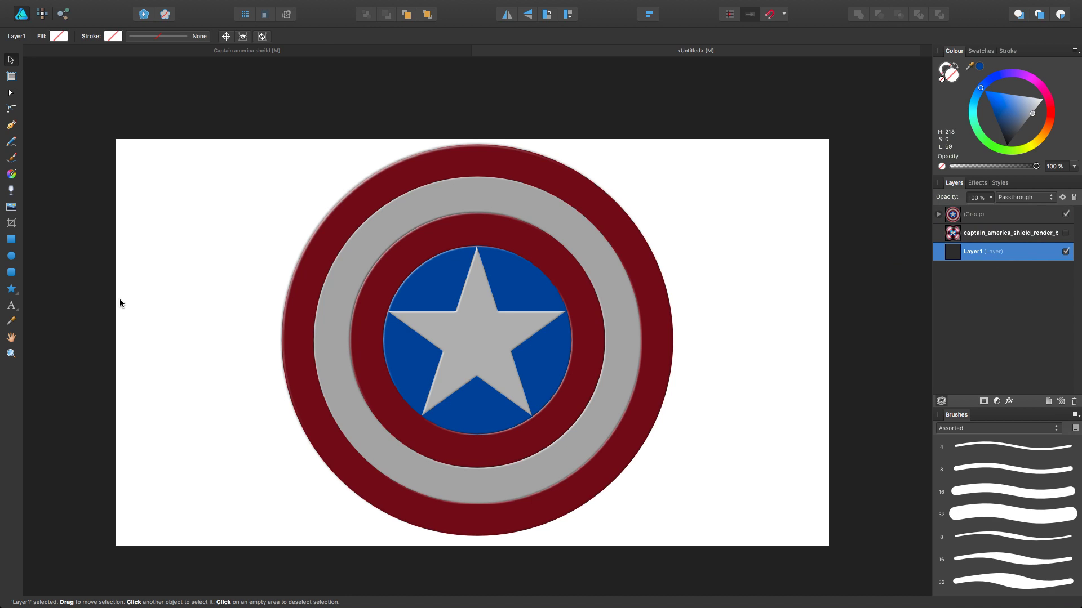
Draw a rectangle covering the whole canvas on the new bottom layer as a background
left_click(11, 275)
left_click(12, 240)
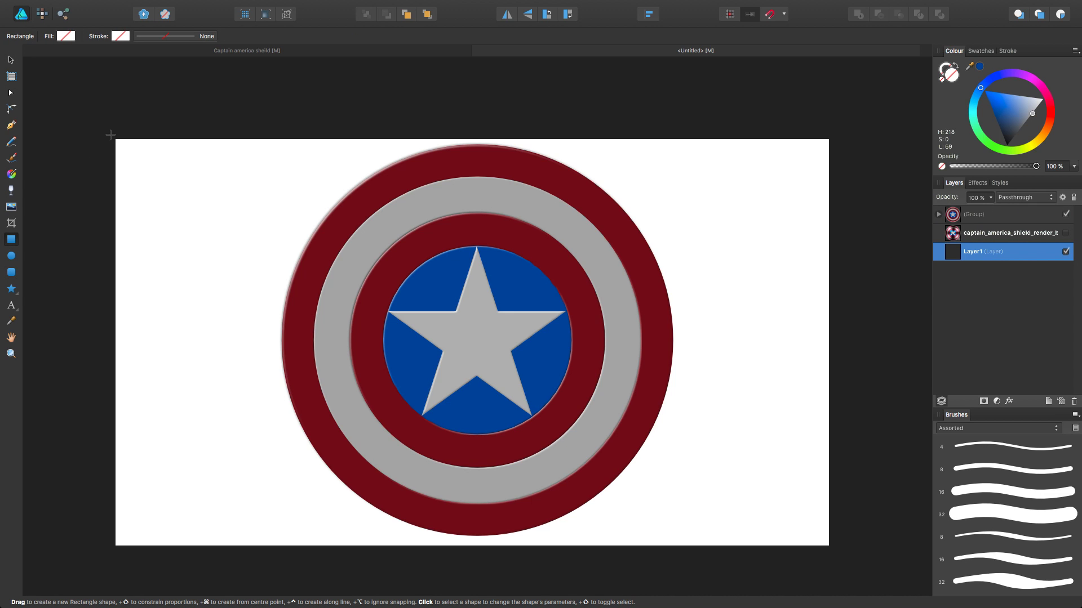
left_click_drag(111, 135, 832, 549)
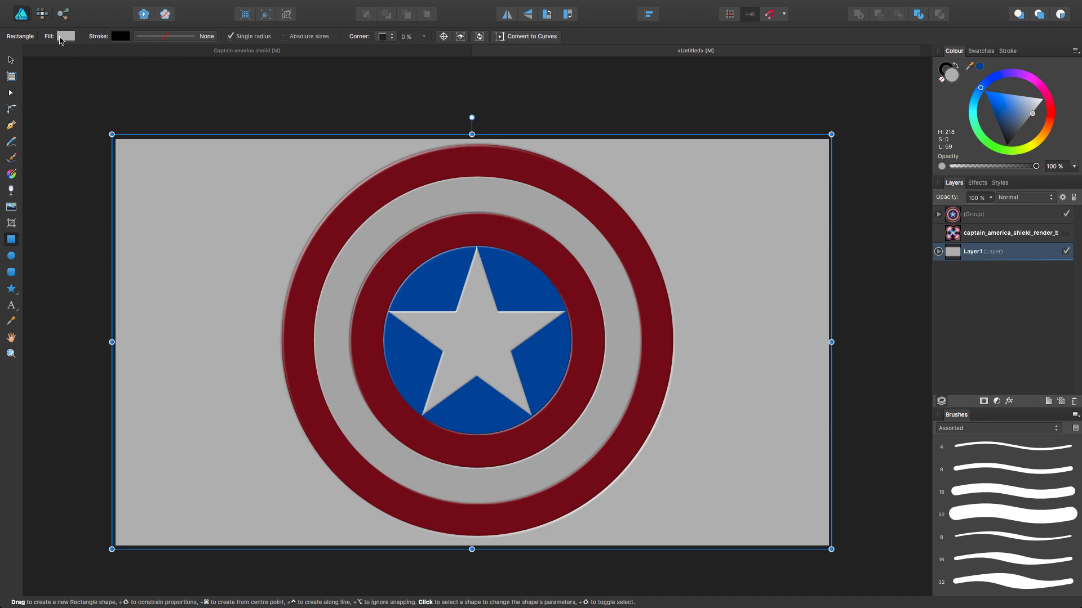
Fill the background rectangle with a linear gradient from white to blue (H 218, S 100, L 62)
left_click(65, 37)
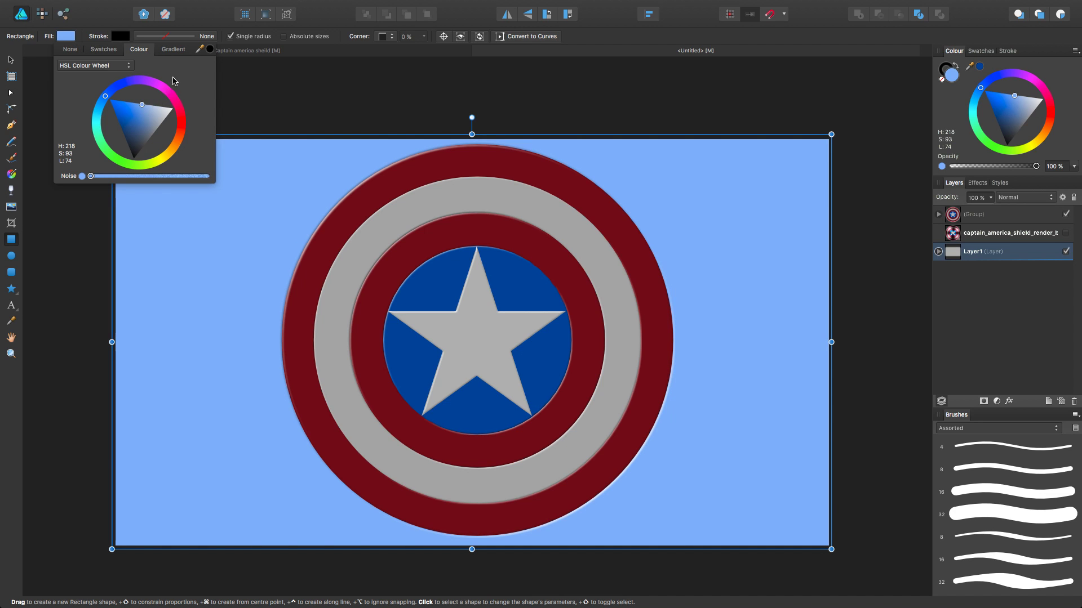
left_click(174, 51)
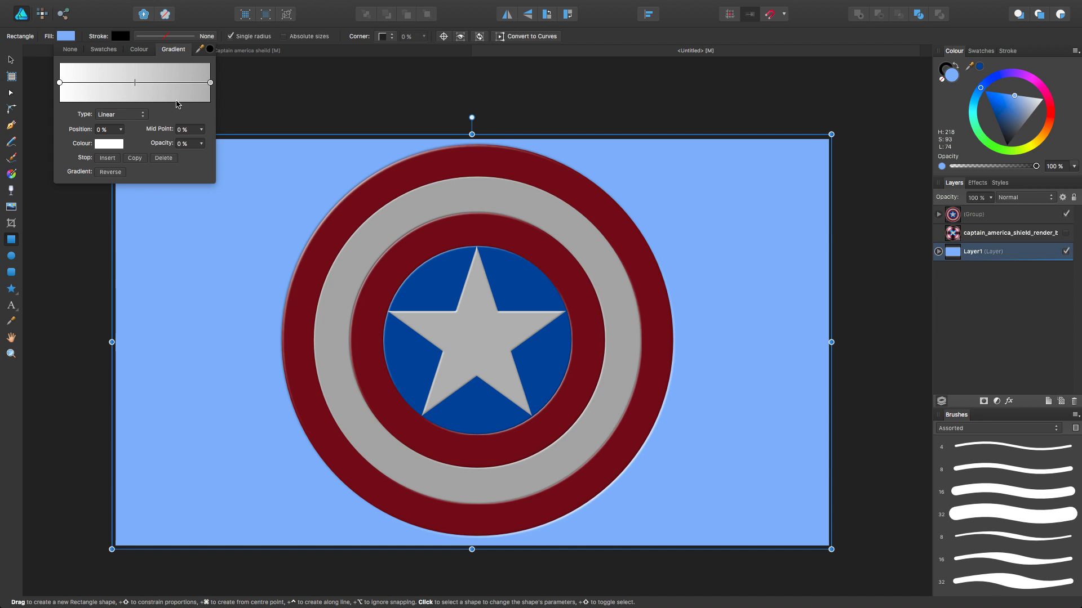
left_click(211, 82)
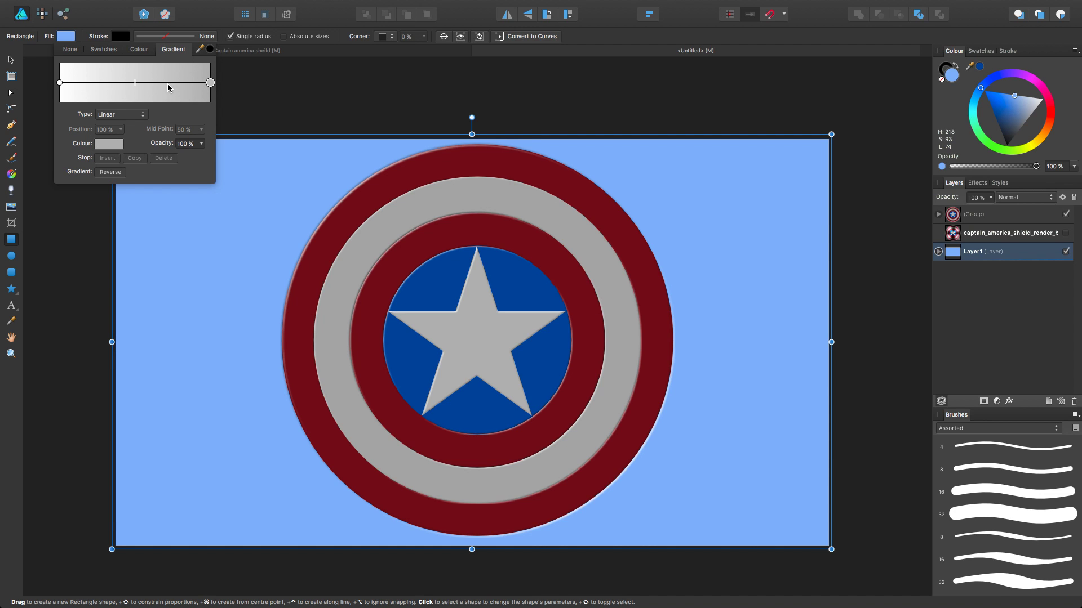
left_click(111, 145)
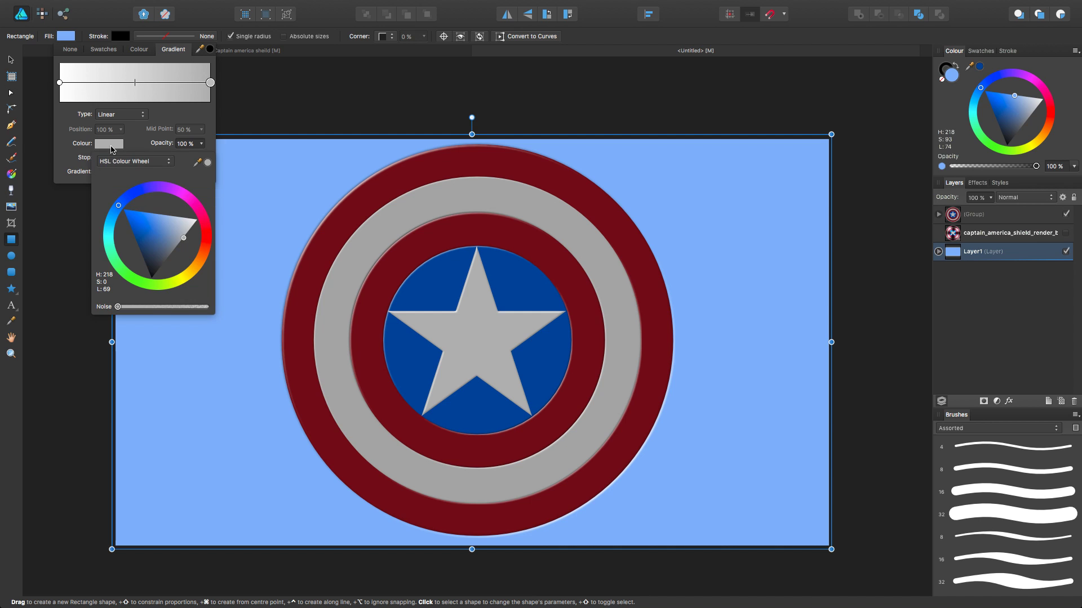
left_click(159, 218)
left_click_drag(158, 219, 143, 212)
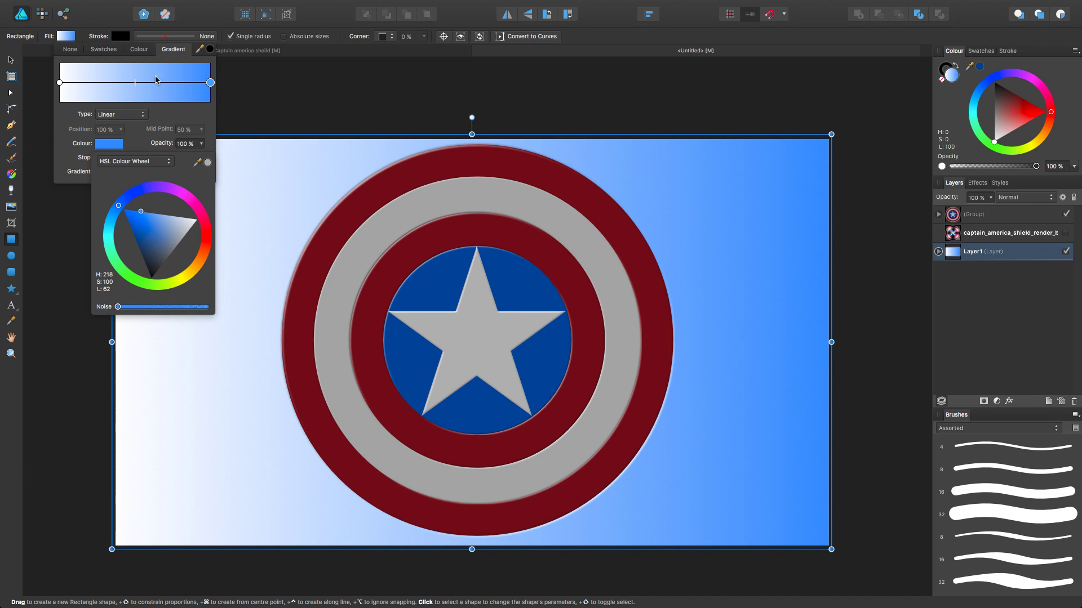
left_click(173, 52)
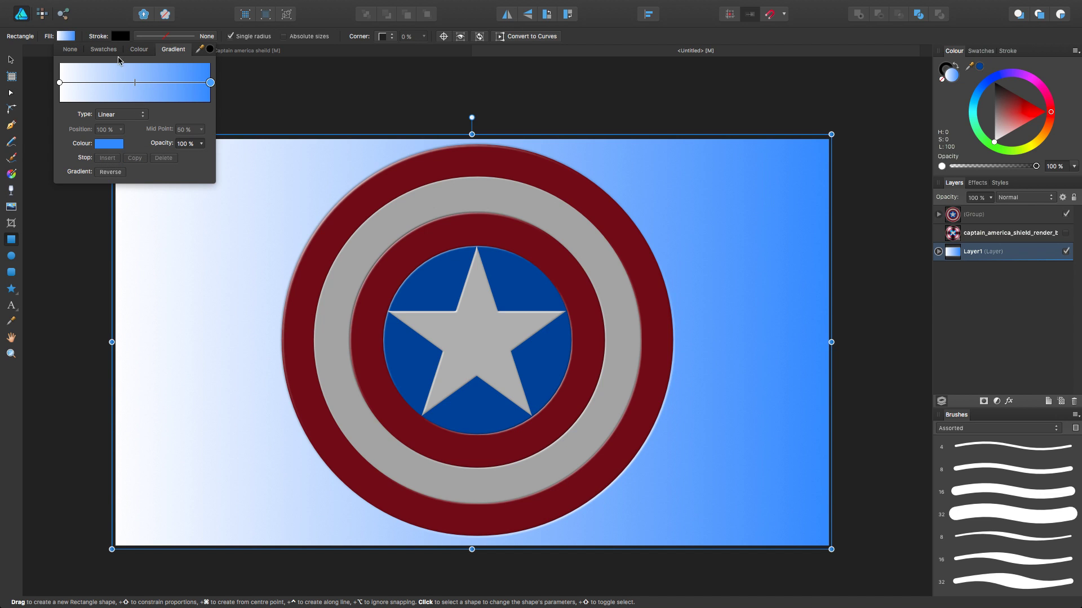
left_click(112, 84)
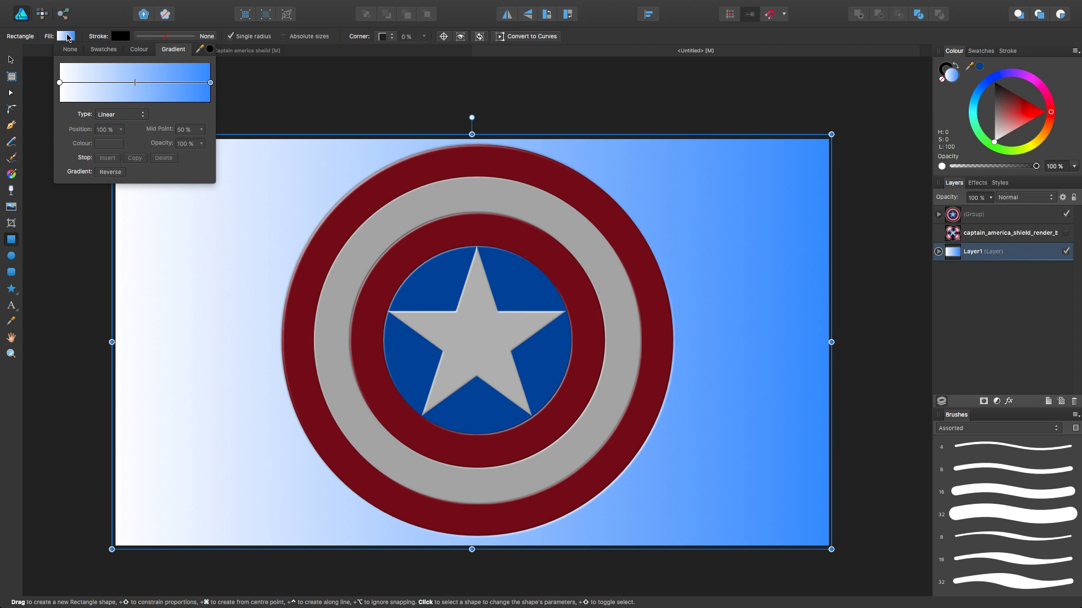
left_click(67, 37)
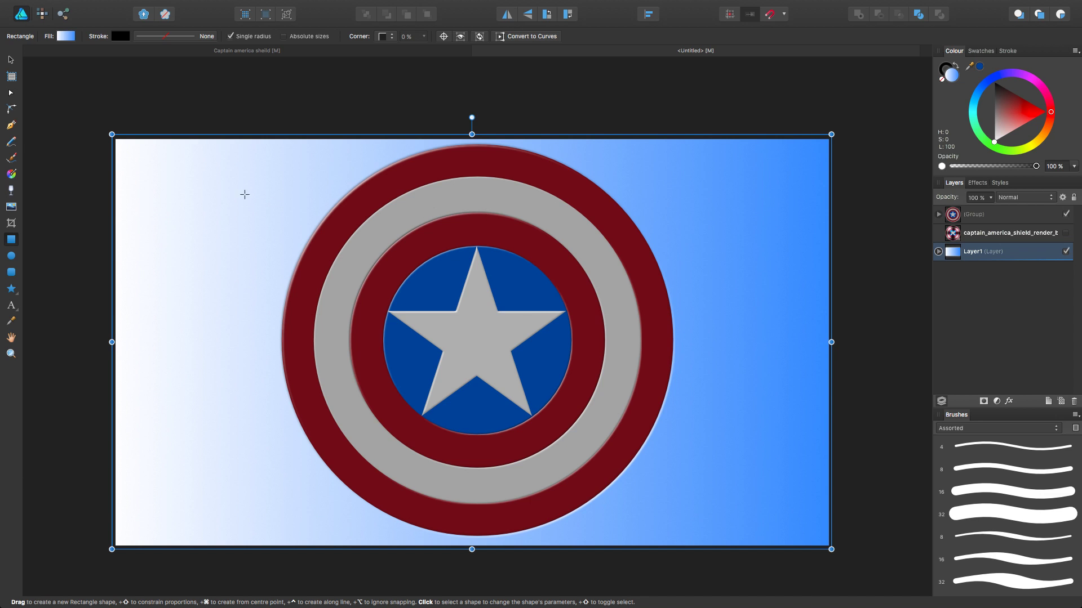
Angle the background gradient diagonally, with white at the canvas's upper-left corner and blue at its lower-right corner
left_click(11, 175)
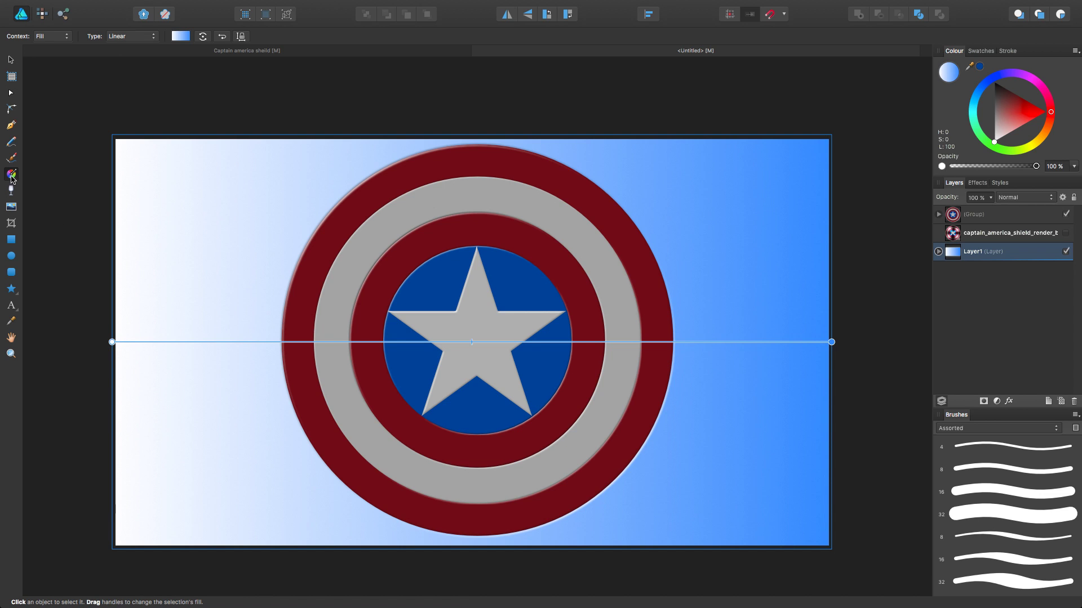
left_click_drag(112, 342, 119, 140)
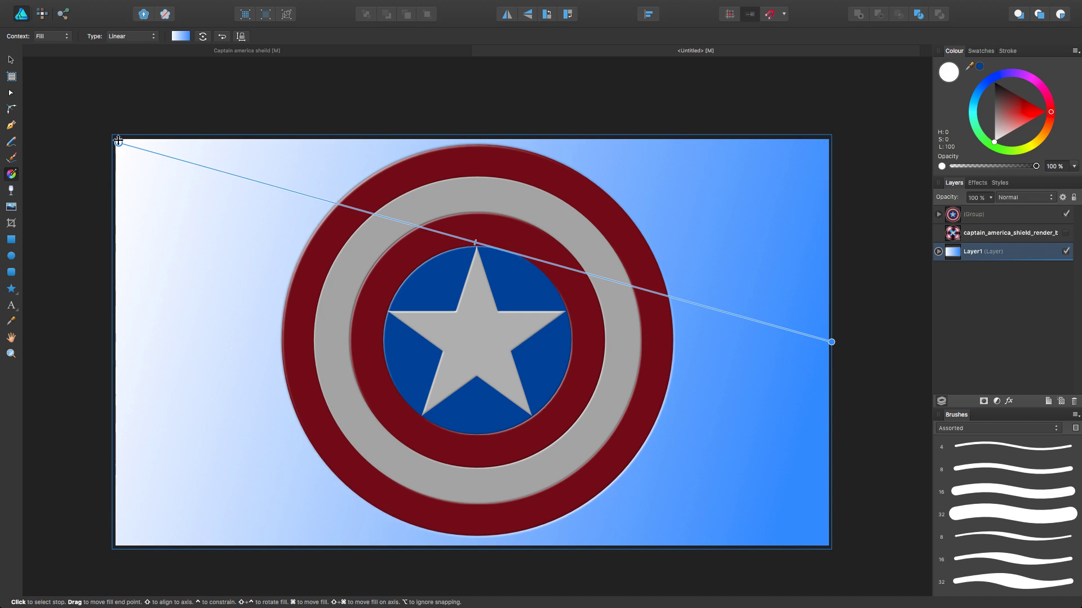
left_click(831, 342)
left_click_drag(831, 342, 832, 362)
left_click_drag(812, 483, 825, 542)
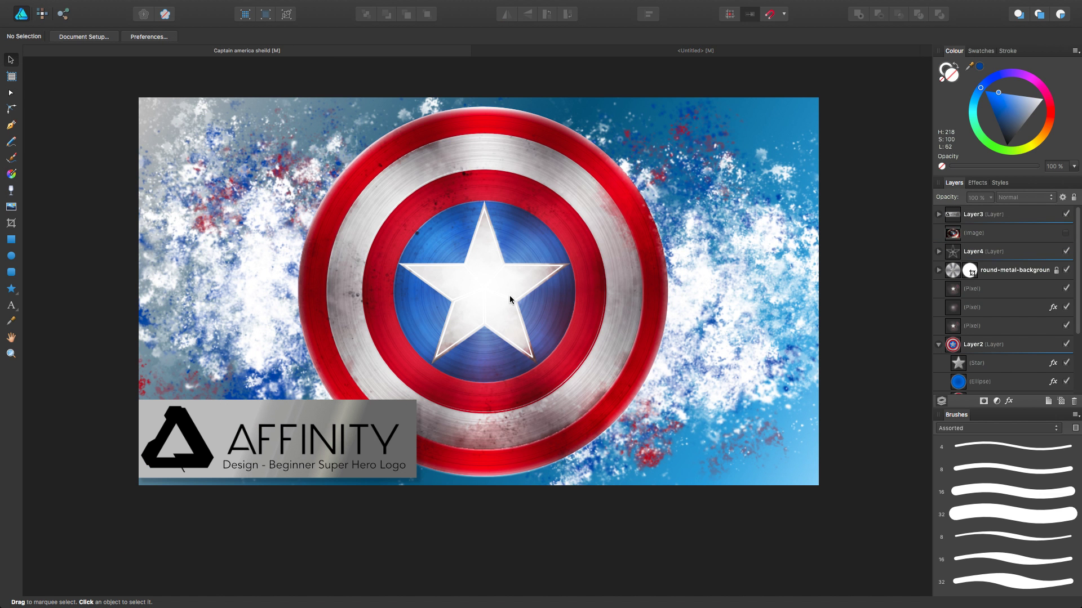
In the Captain america sheild document, hide the pixel layers inside Layer1 to examine the gradient background
scroll(982, 323, "down", 3)
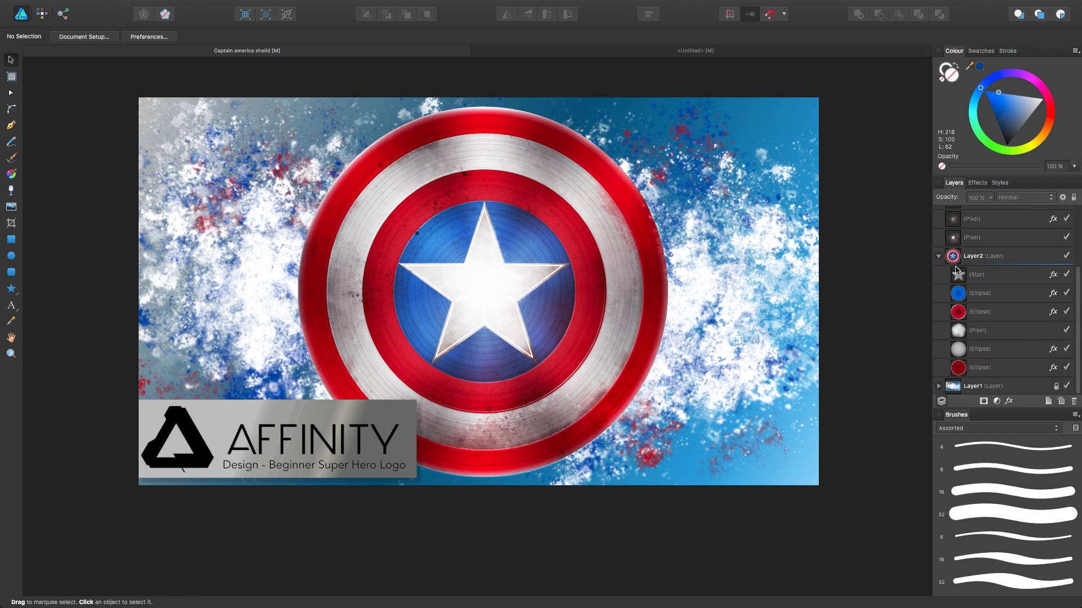
left_click(939, 258)
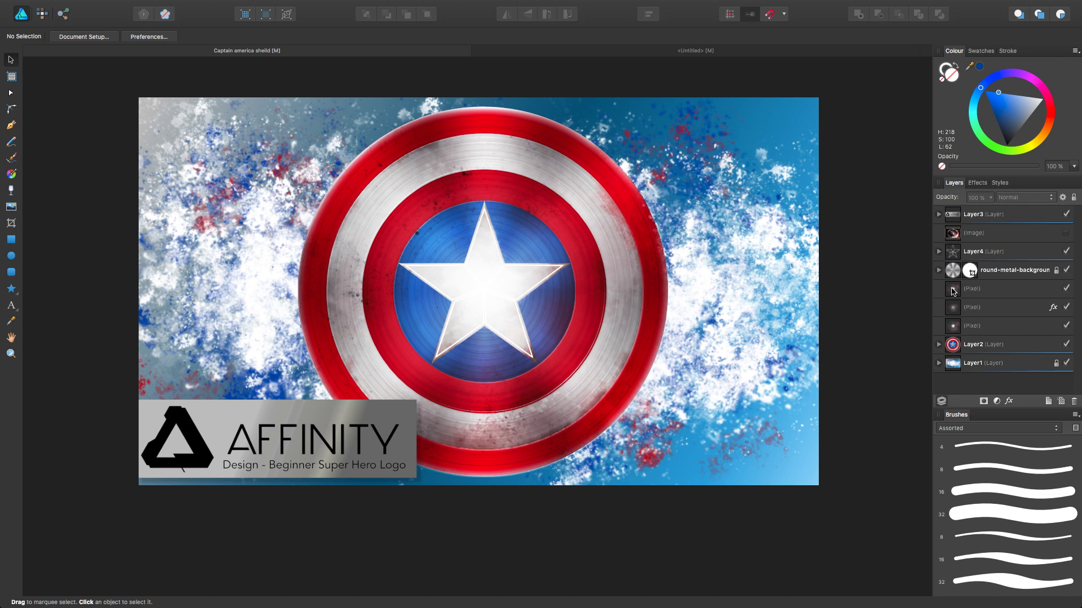
left_click(939, 365)
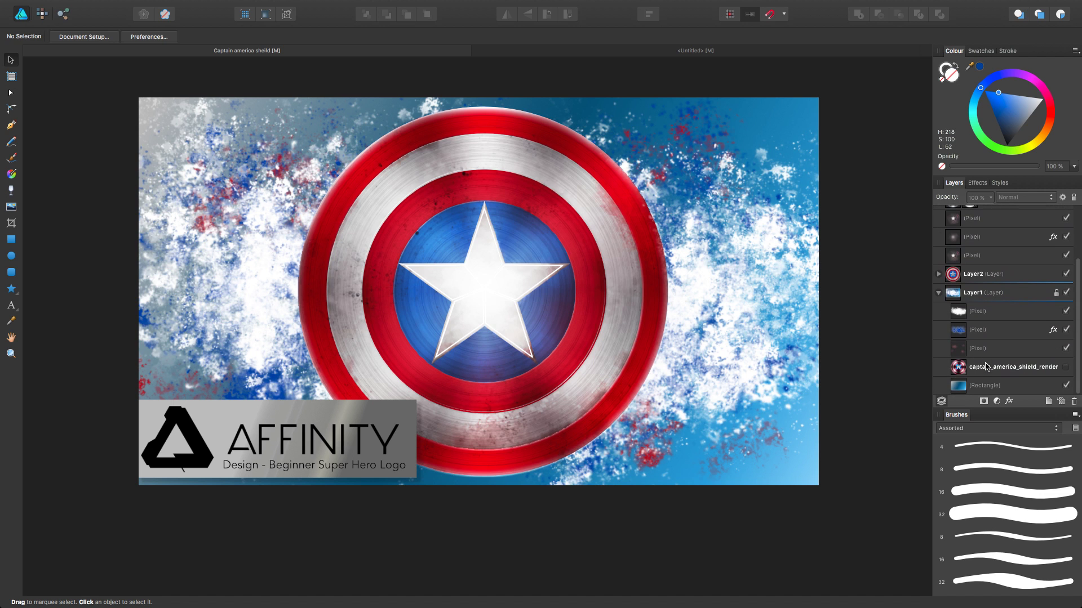
left_click(1065, 330)
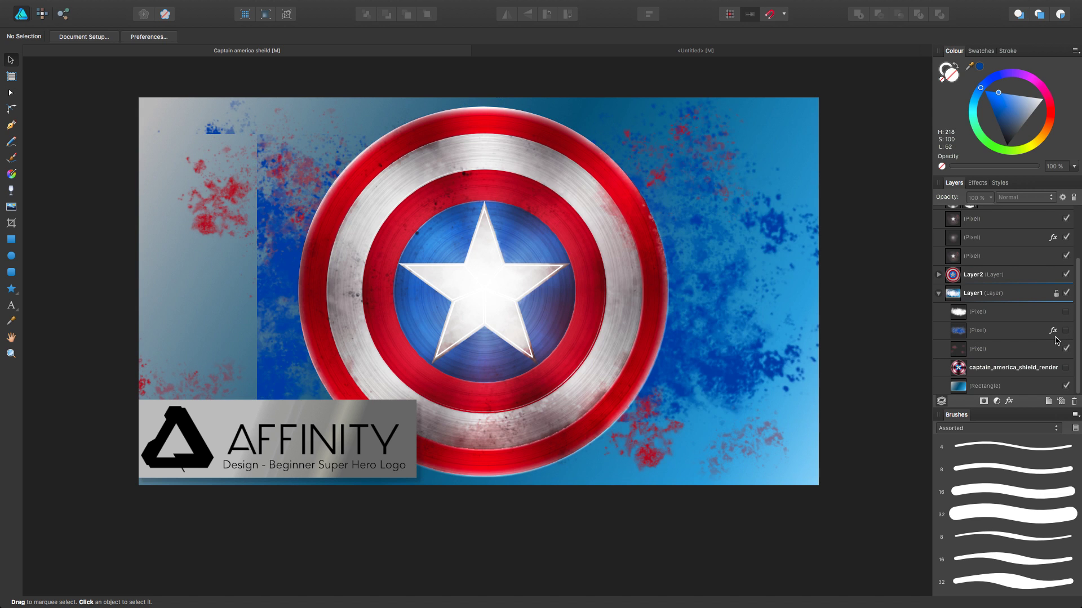
left_click(1065, 349)
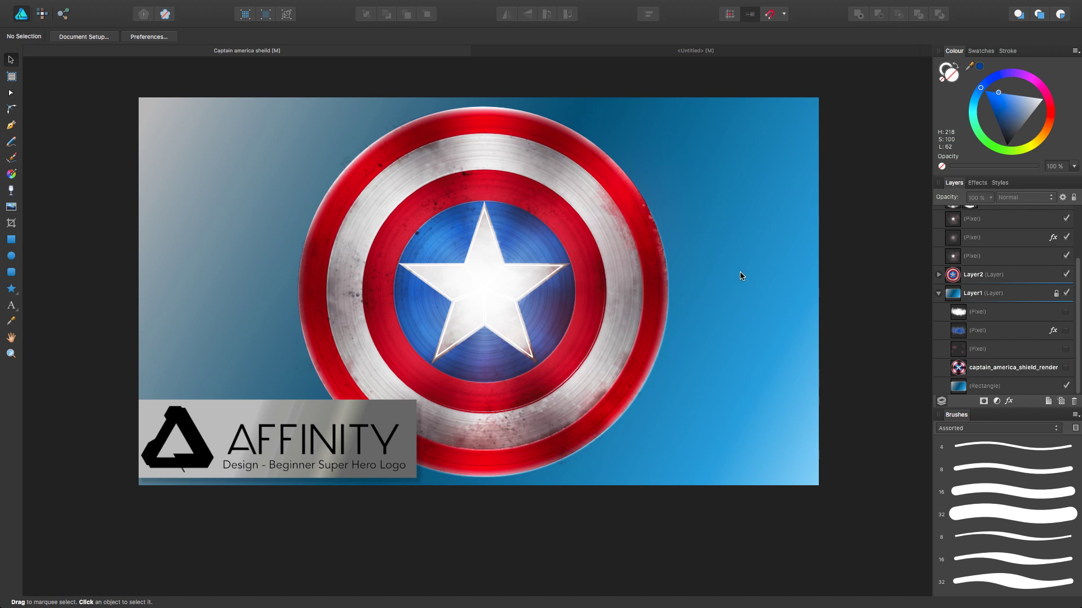
Unlock Layer1 and examine the gradient stops of its background rectangle with the Fill tool
left_click(11, 174)
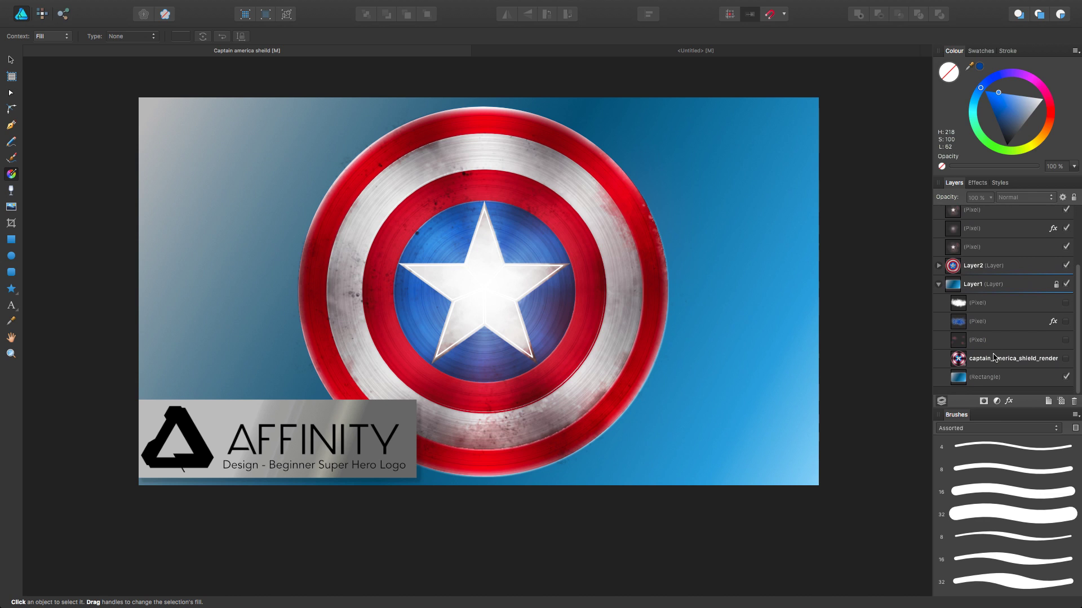
left_click(1056, 293)
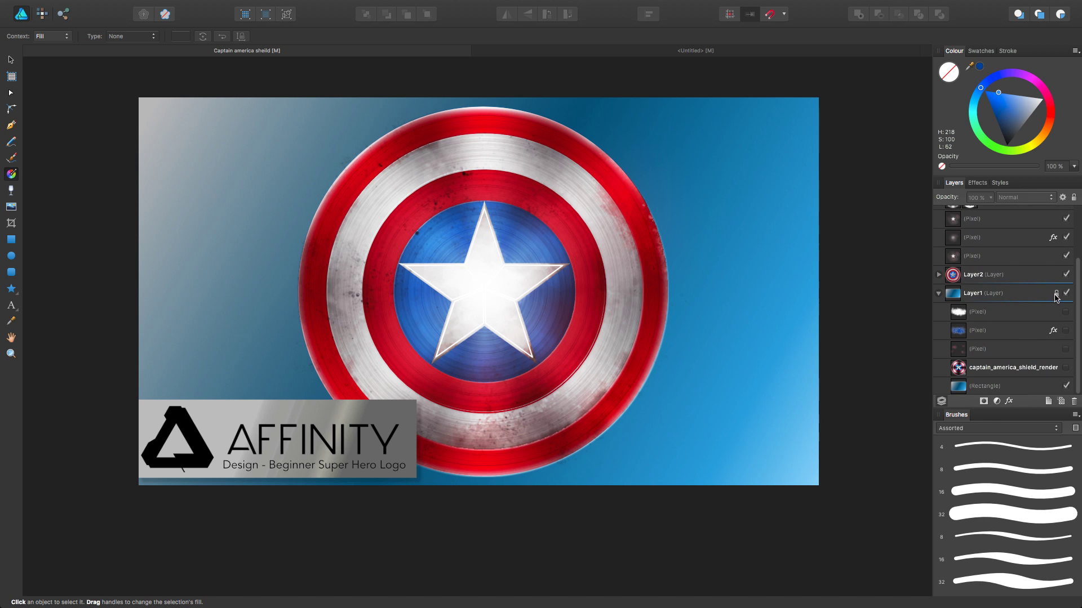
left_click(772, 317)
left_click(773, 317)
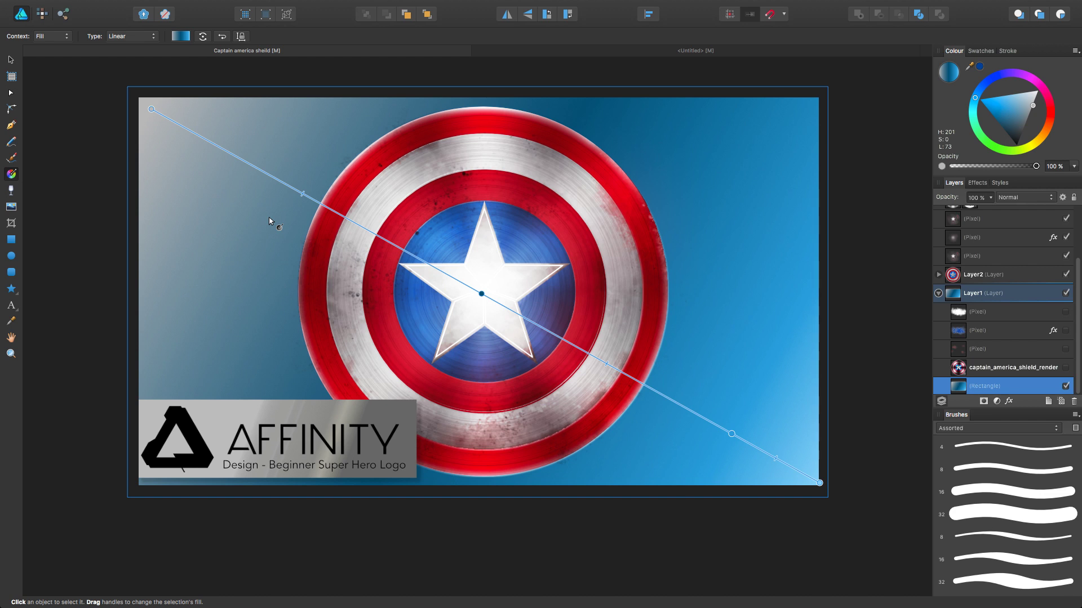
Back in the untitled document, add a gradient stop near the lower-right end and colour it dark blue (H 218, S 79, L 29)
left_click(563, 51)
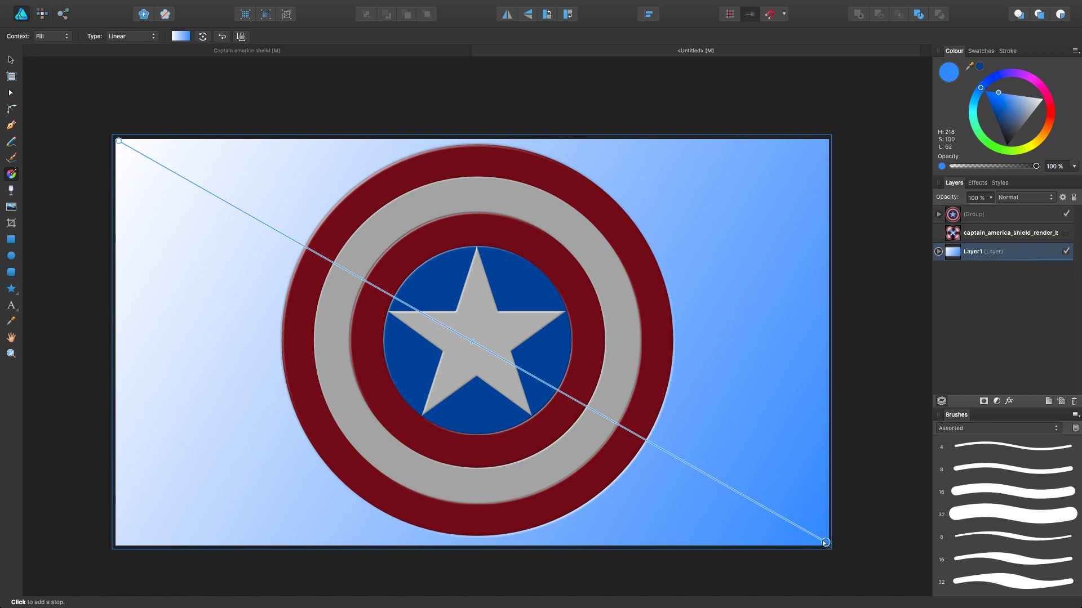
left_click(780, 517)
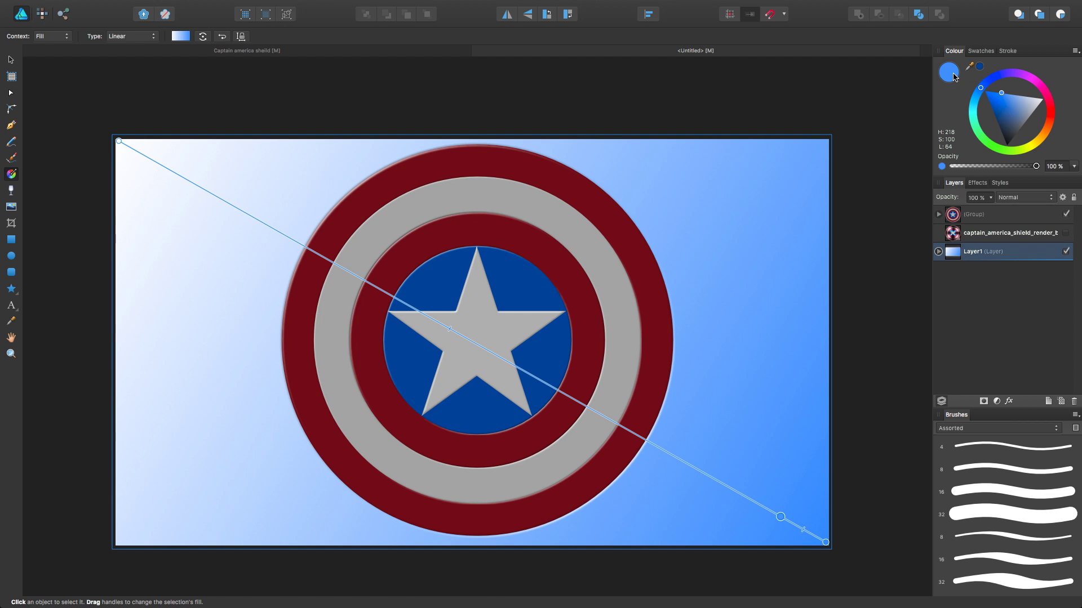
left_click_drag(1001, 93, 1000, 114)
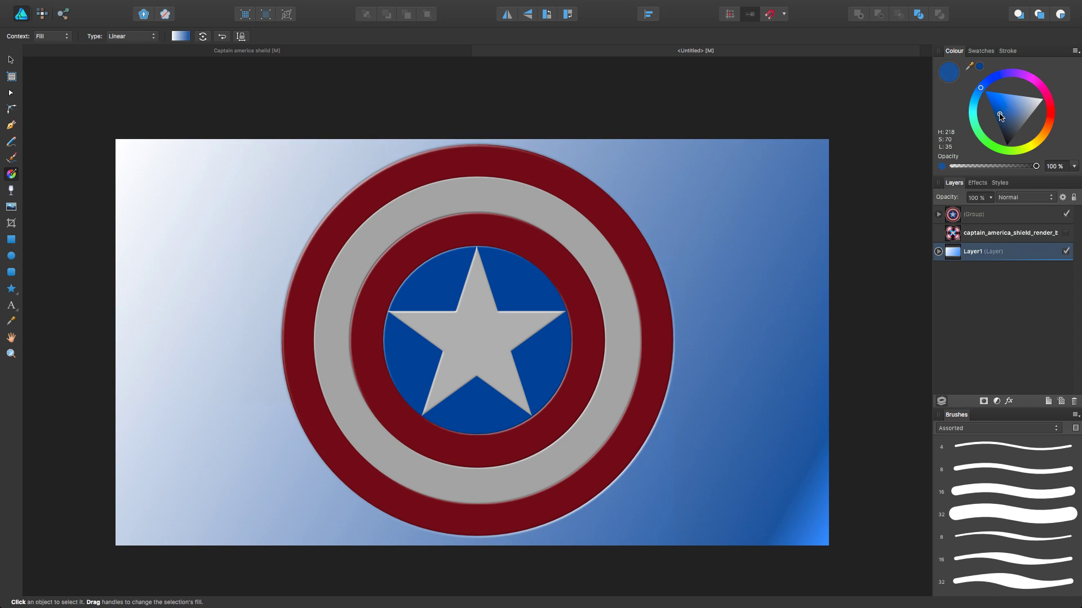
left_click_drag(1000, 116, 998, 118)
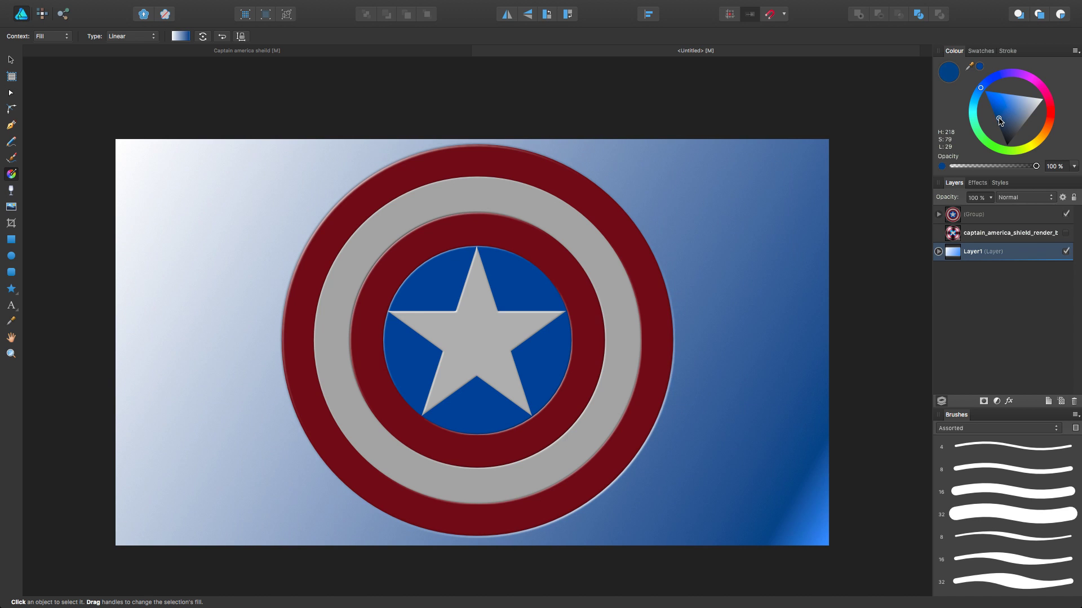
Add a blue stop (H 218, S 79, L 34) at the gradient's centre and shift the adjoining midpoint towards the white corner
left_click(474, 343)
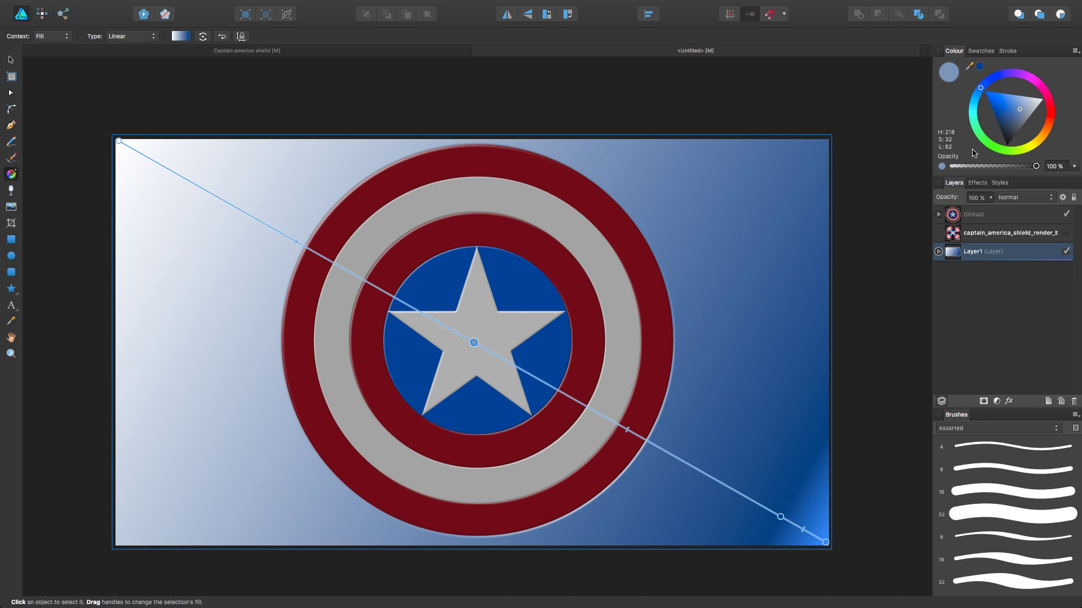
left_click_drag(1021, 117, 998, 117)
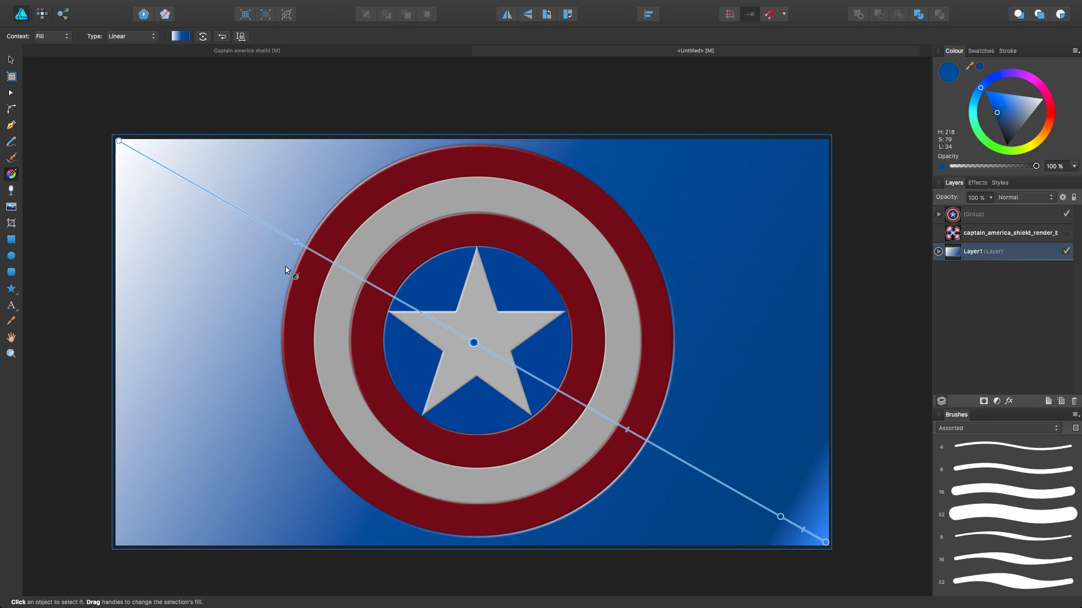
left_click(292, 239)
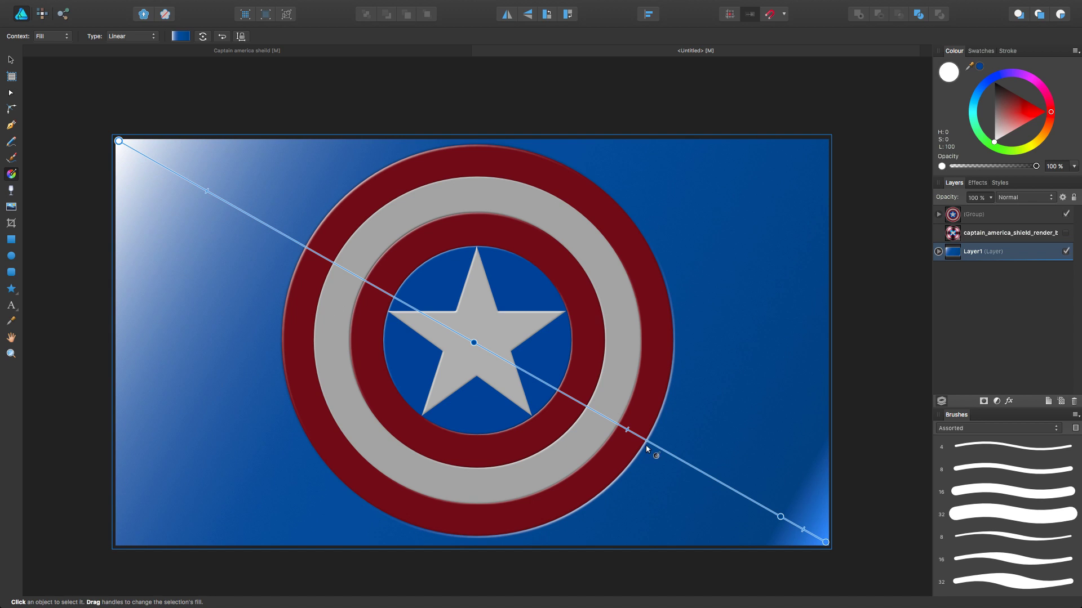
Move the background gradient's dark stop inward, darken it to H 218, S 86, L 16, and shift the following midpoint towards the lower-right corner
left_click(624, 429)
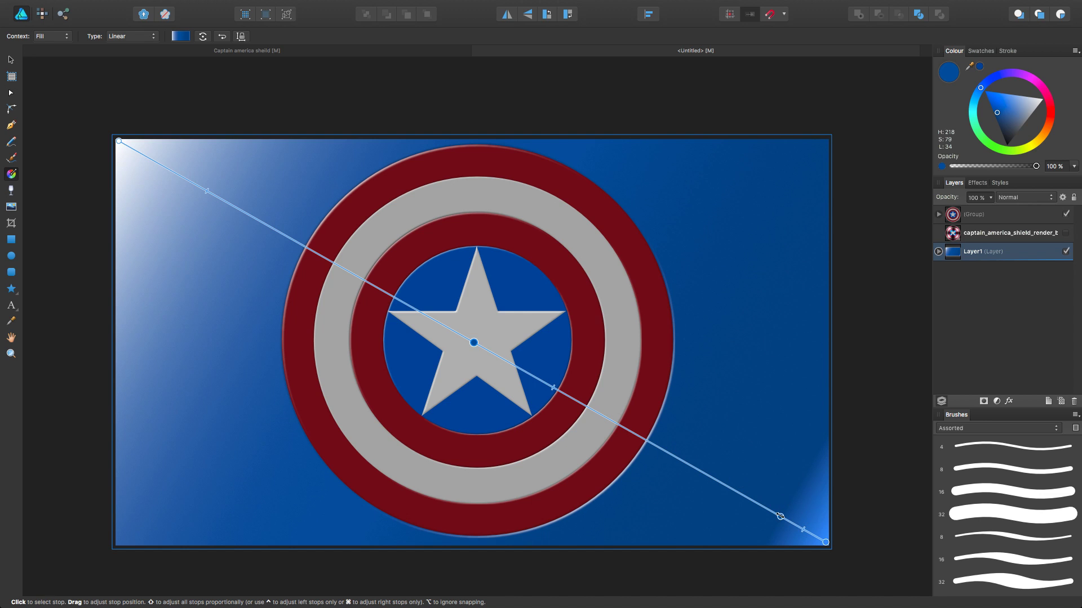
left_click_drag(775, 513, 704, 471)
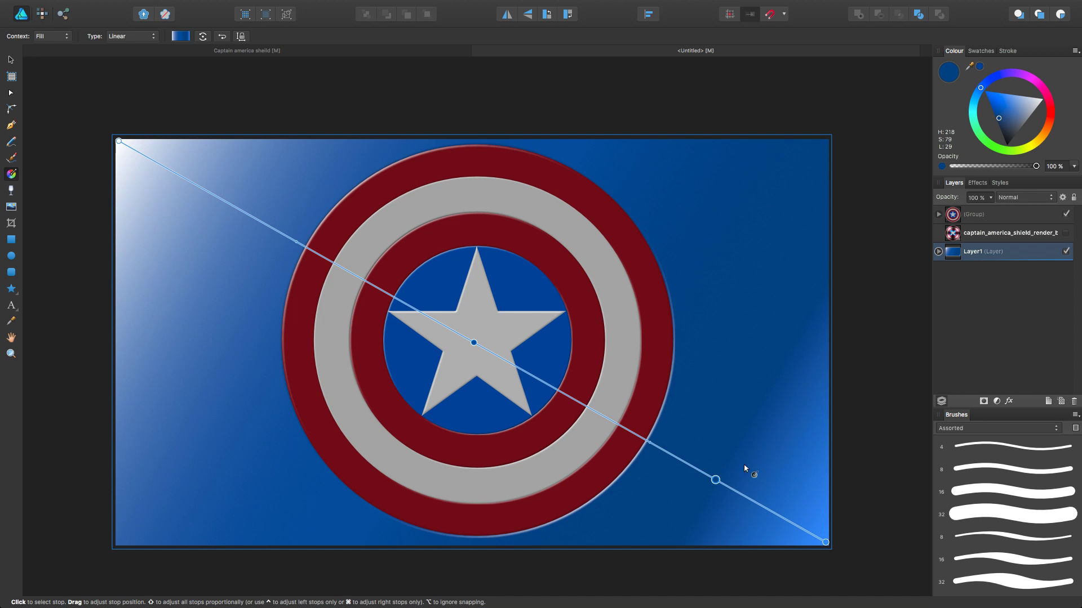
left_click_drag(1001, 120, 1001, 125)
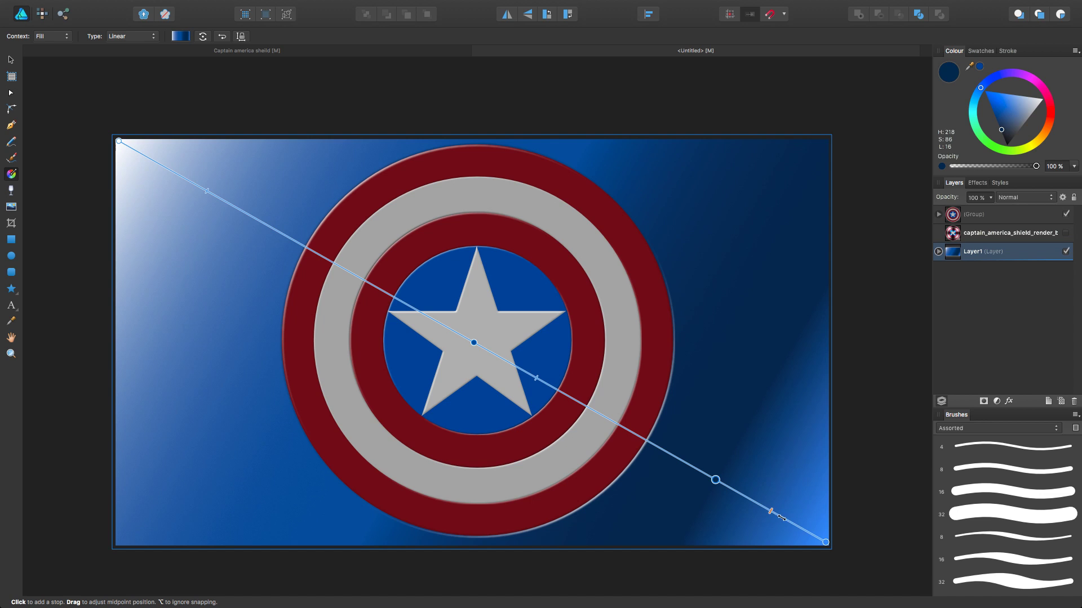
left_click_drag(782, 517, 788, 521)
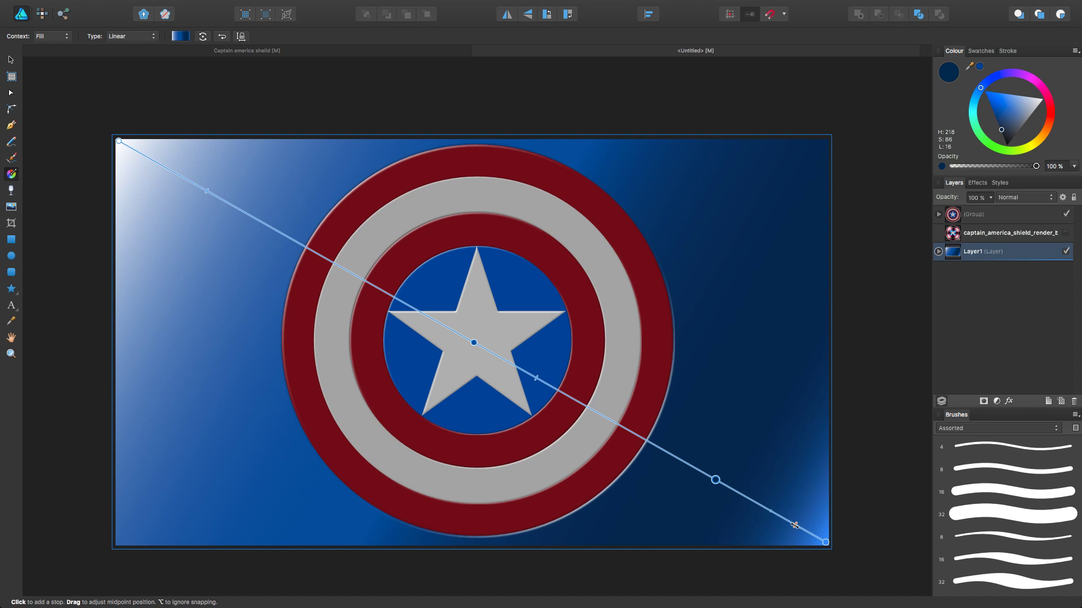
Slide the background gradient's dark and mid-blue stops towards the white corner and deselect the background
left_click_drag(715, 479, 604, 417)
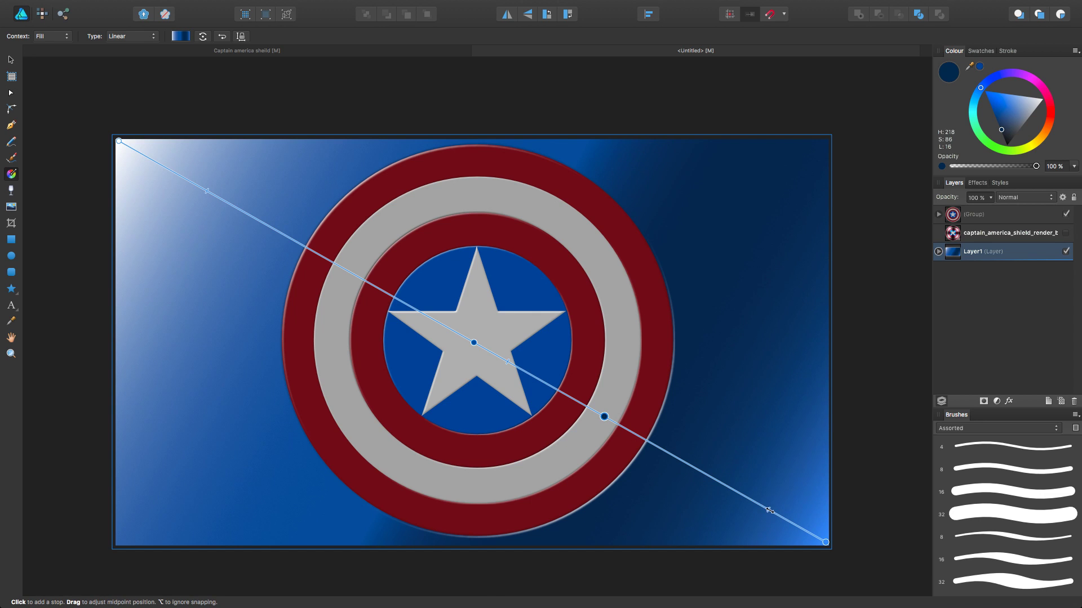
left_click_drag(474, 342, 440, 316)
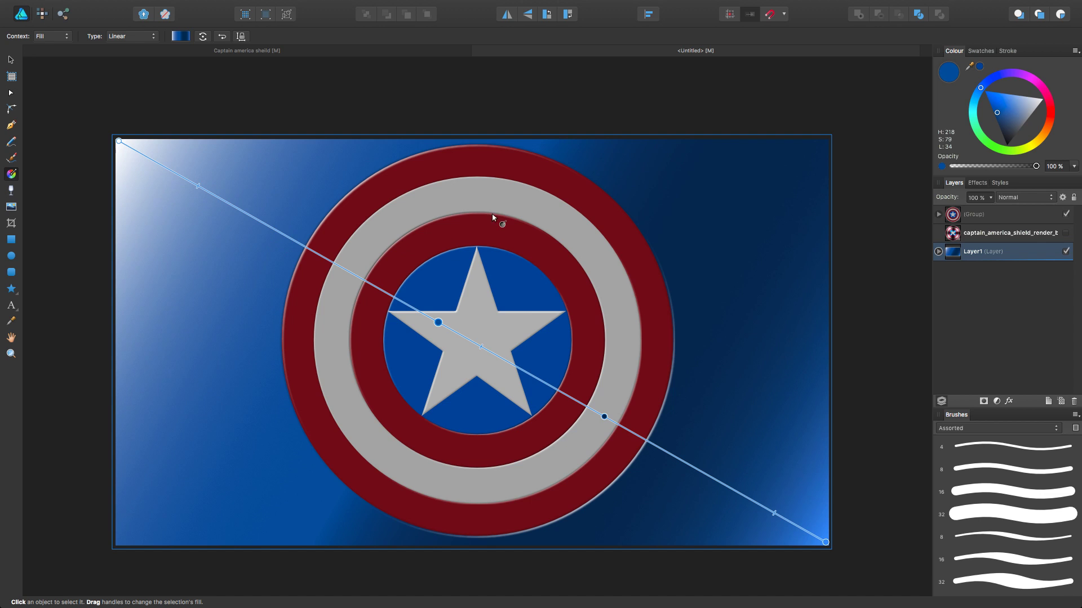
left_click(13, 61)
key("Escape")
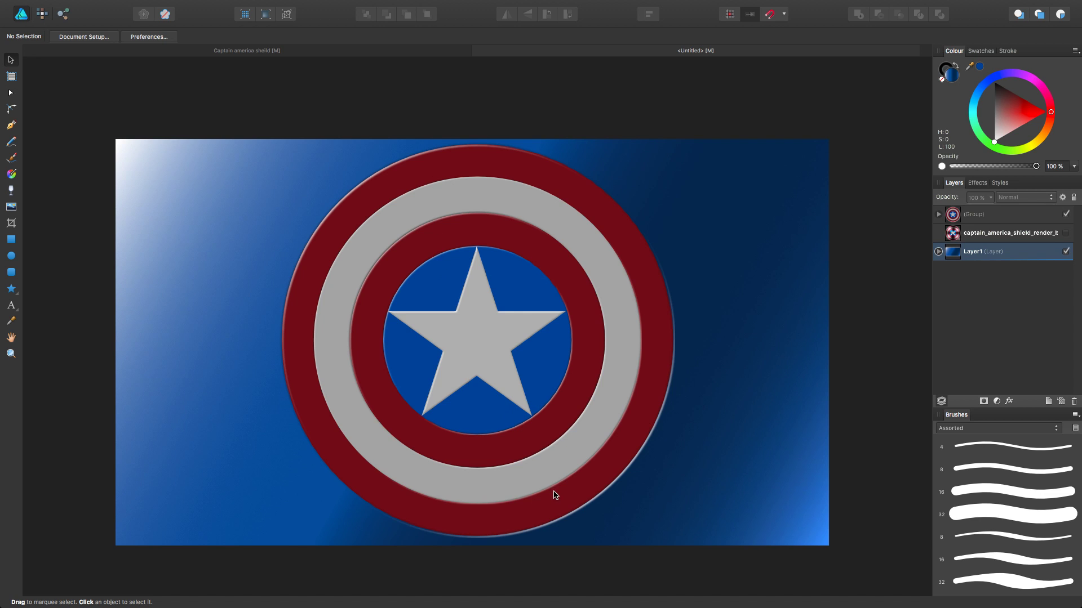
Give the shield group's outermost circle a diagonal linear gradient from dark red to bright red (H 354, S 78, L 50)
left_click(402, 180)
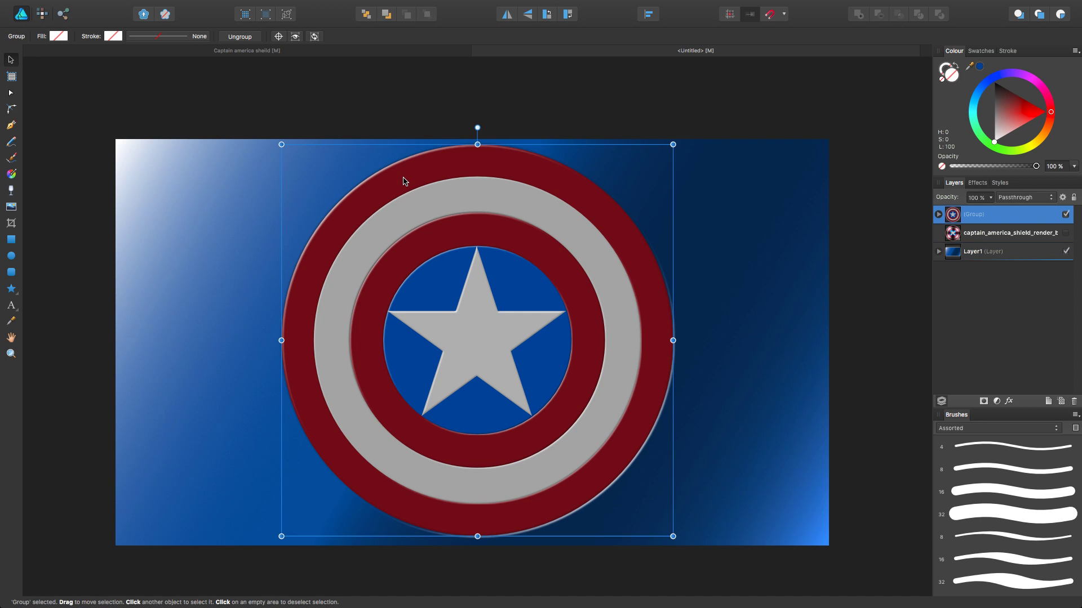
left_click(938, 214)
left_click(987, 310)
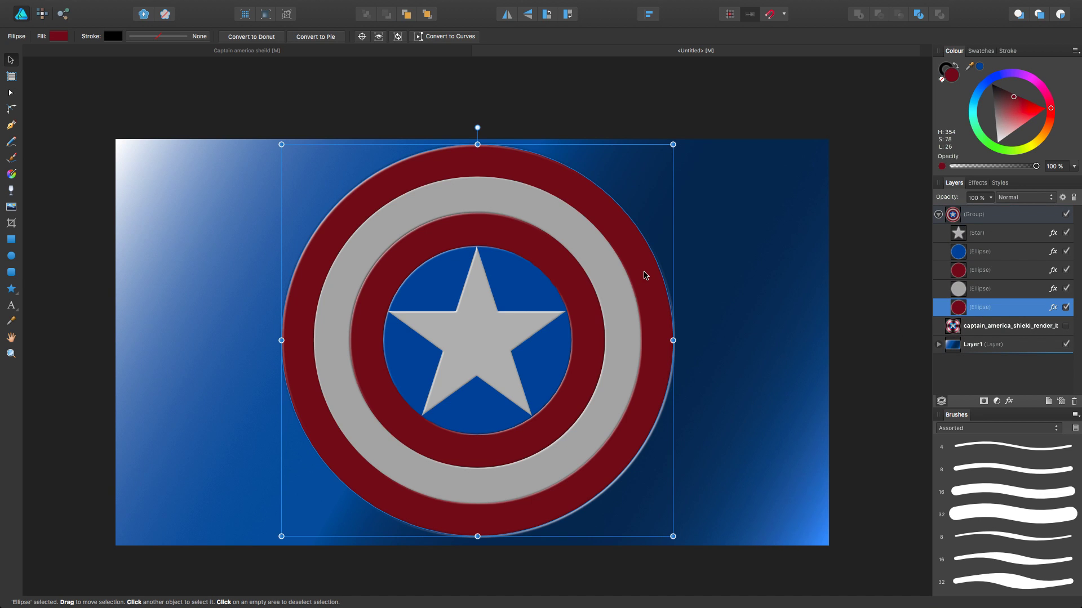
left_click(13, 176)
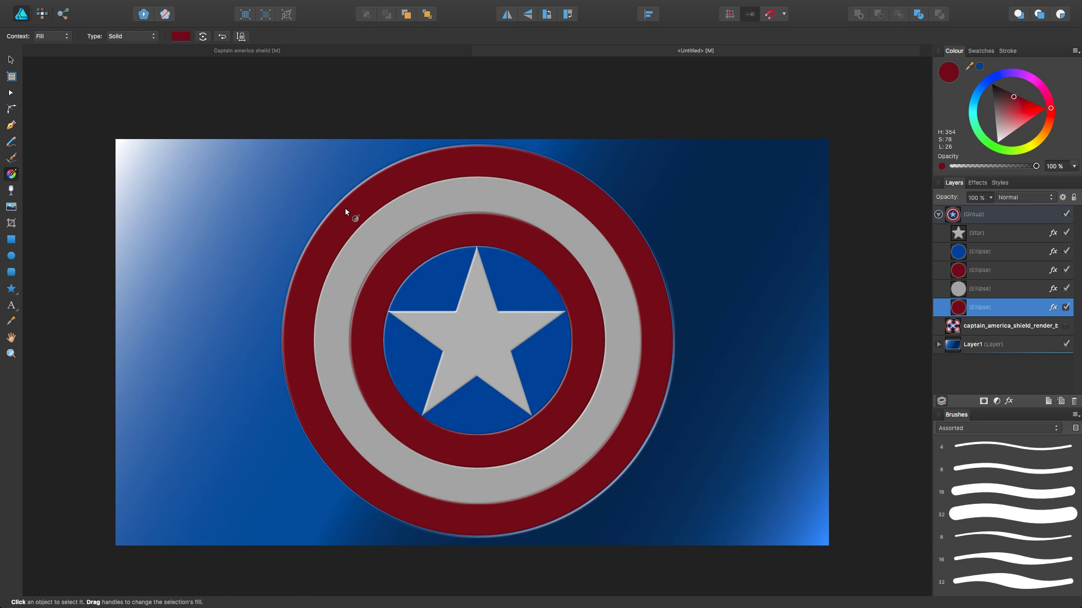
mouse_move(351, 203)
left_mouse_down()
mouse_move(482, 370)
mouse_move(605, 493)
left_mouse_up()
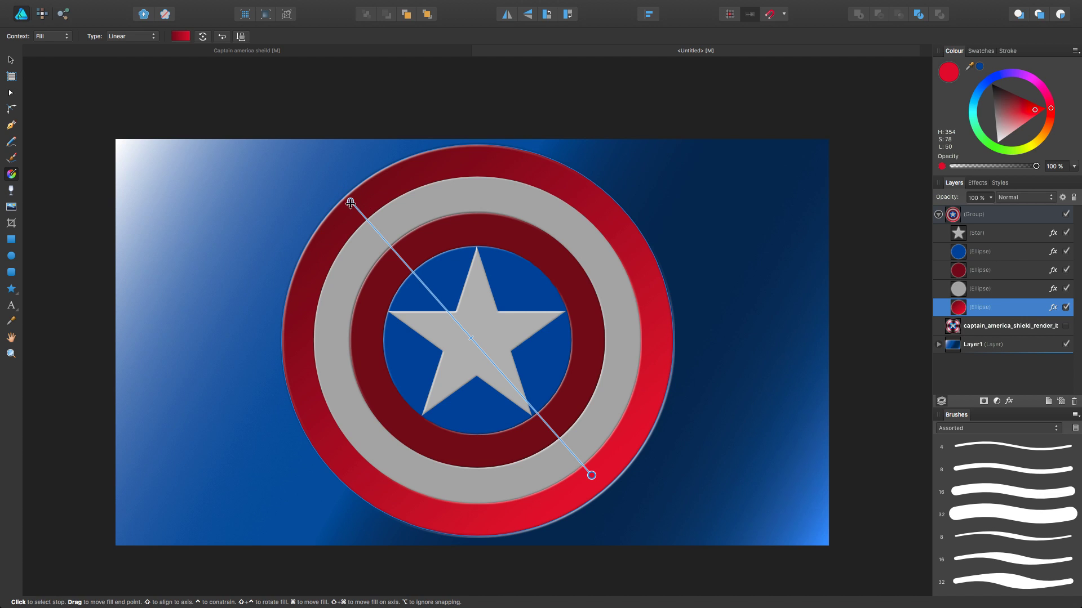
mouse_move(351, 201)
left_mouse_down()
mouse_move(441, 182)
mouse_move(560, 382)
mouse_move(636, 385)
mouse_move(655, 369)
mouse_move(489, 231)
mouse_move(333, 215)
left_mouse_up()
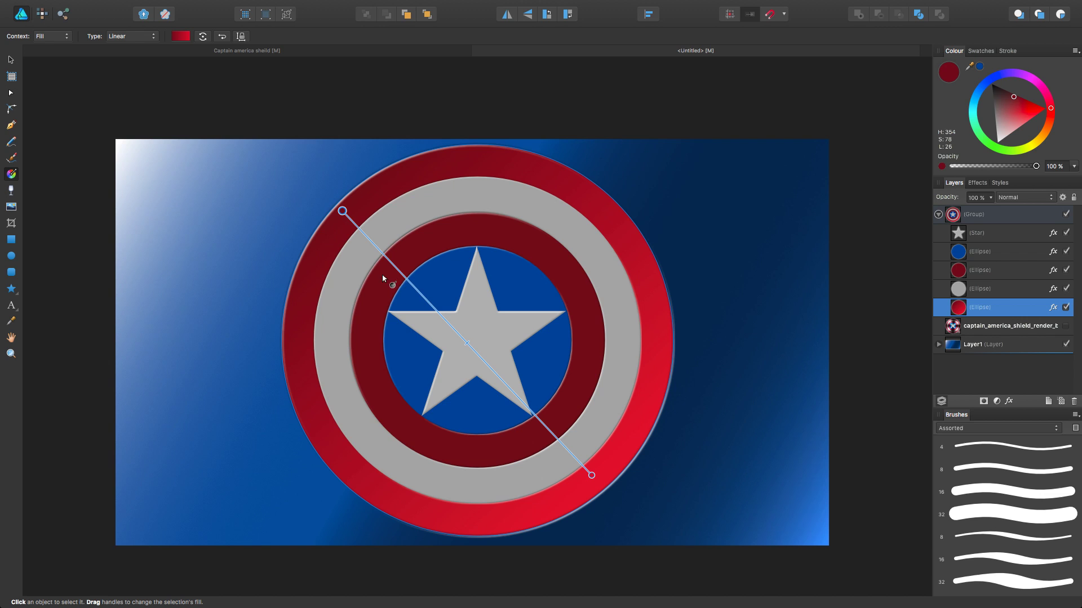
Switch the outermost circle's gradient type to Radial and pull its bright red end to the middle of the star
left_click(133, 36)
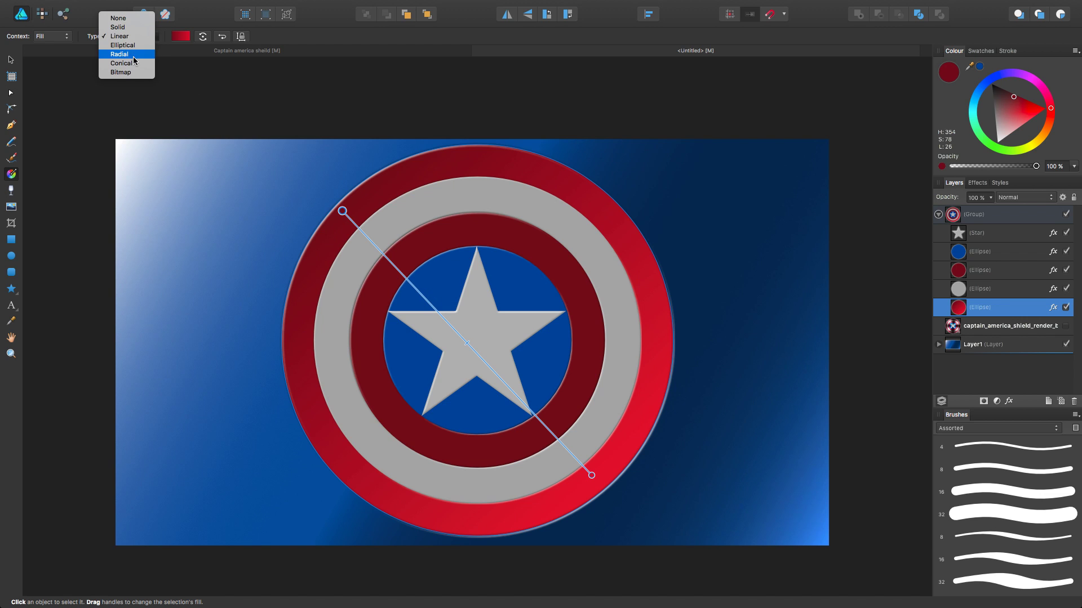
left_click(133, 56)
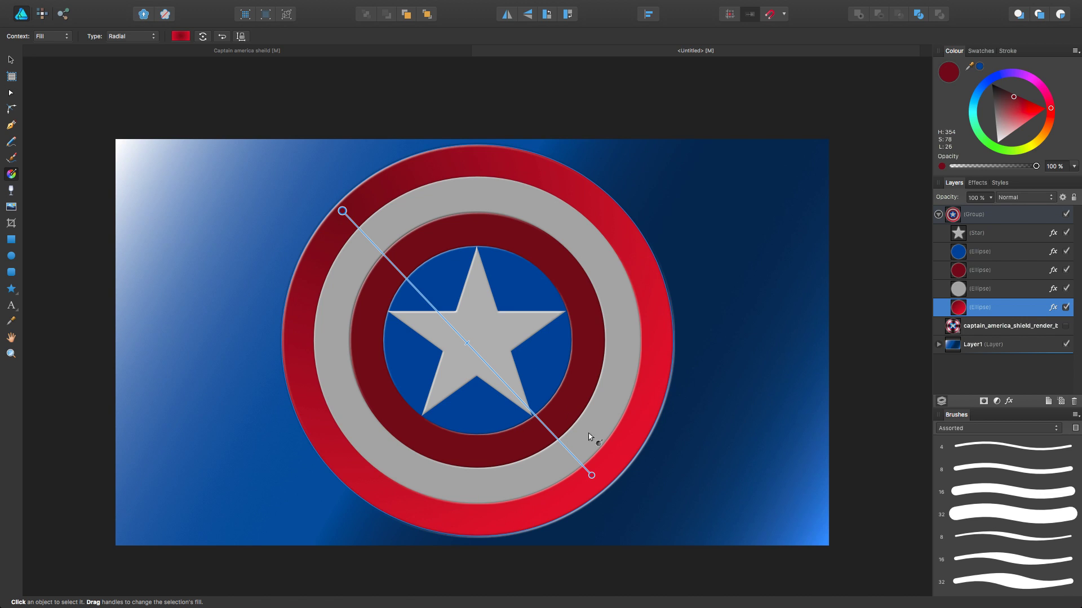
left_click(595, 474)
left_click_drag(595, 475, 594, 449)
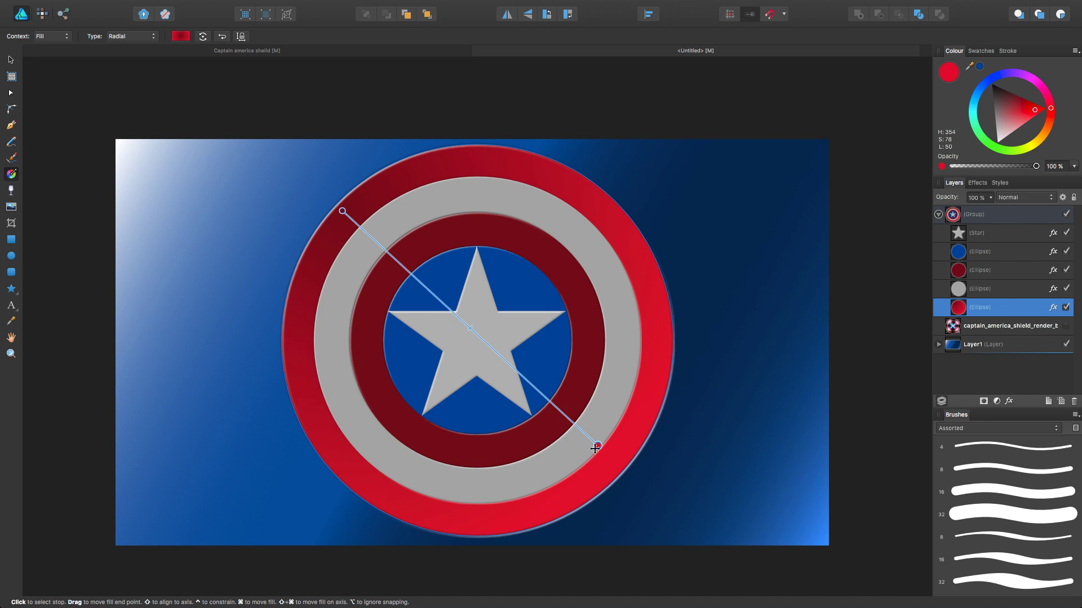
mouse_move(546, 414)
left_mouse_down()
mouse_move(462, 324)
mouse_move(473, 333)
left_mouse_up()
Hide the three inner circles and set the radial gradient's dark start at the shield's centre and its bright end on the upper-left rim
left_click(1066, 289)
left_click(1066, 270)
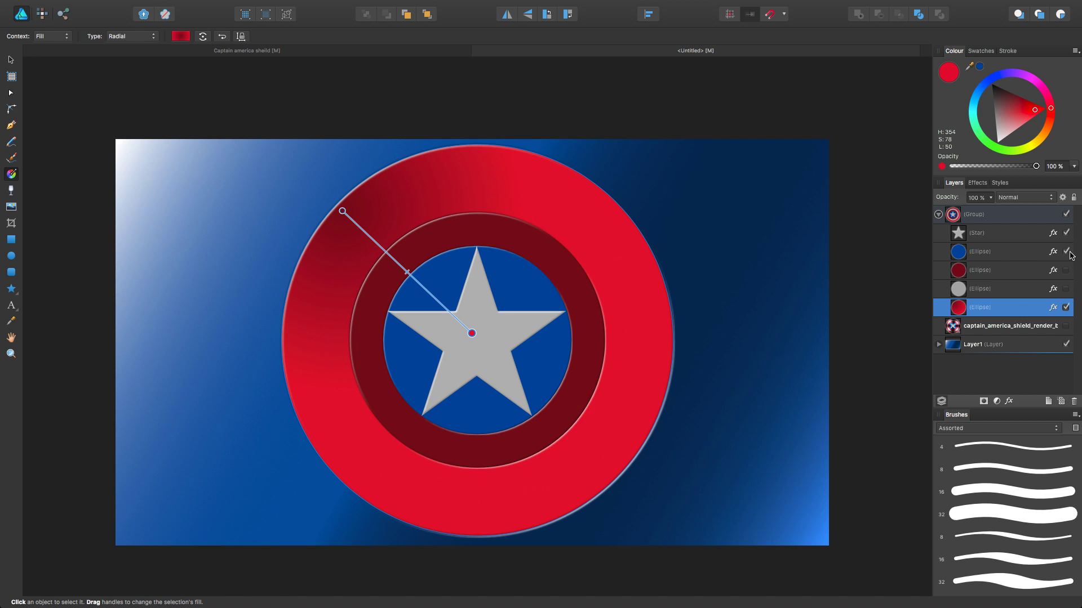
left_click(1066, 251)
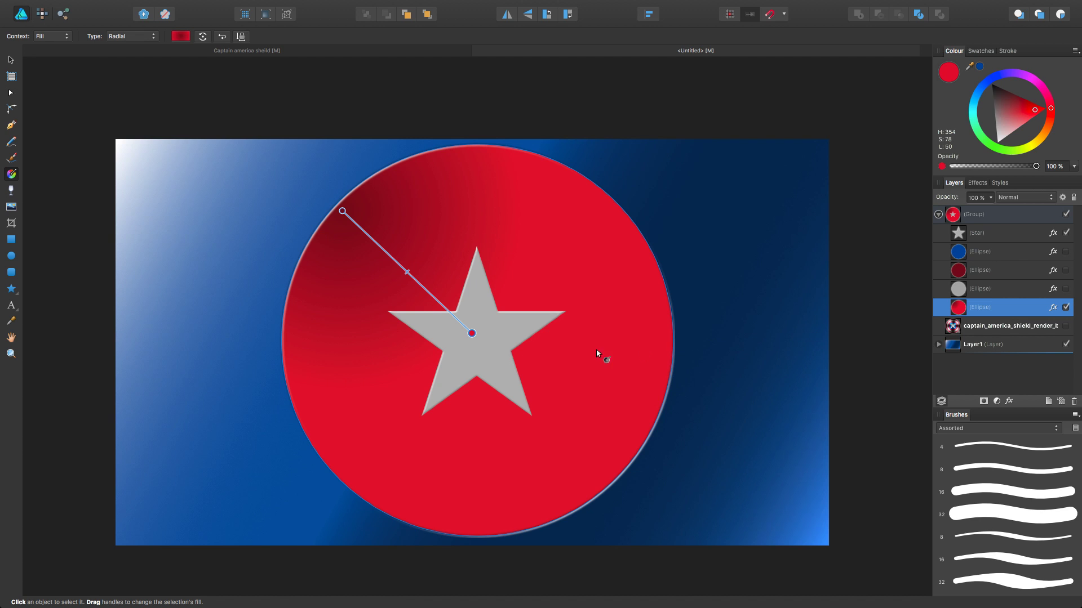
left_click_drag(471, 333, 558, 348)
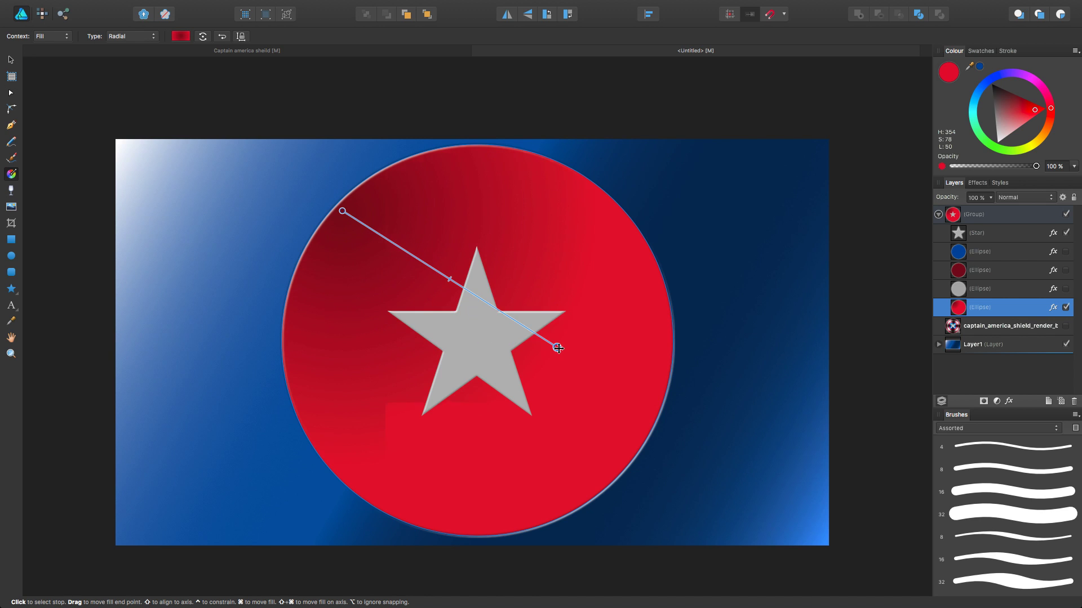
mouse_move(342, 211)
left_mouse_down()
mouse_move(425, 313)
mouse_move(475, 335)
left_mouse_up()
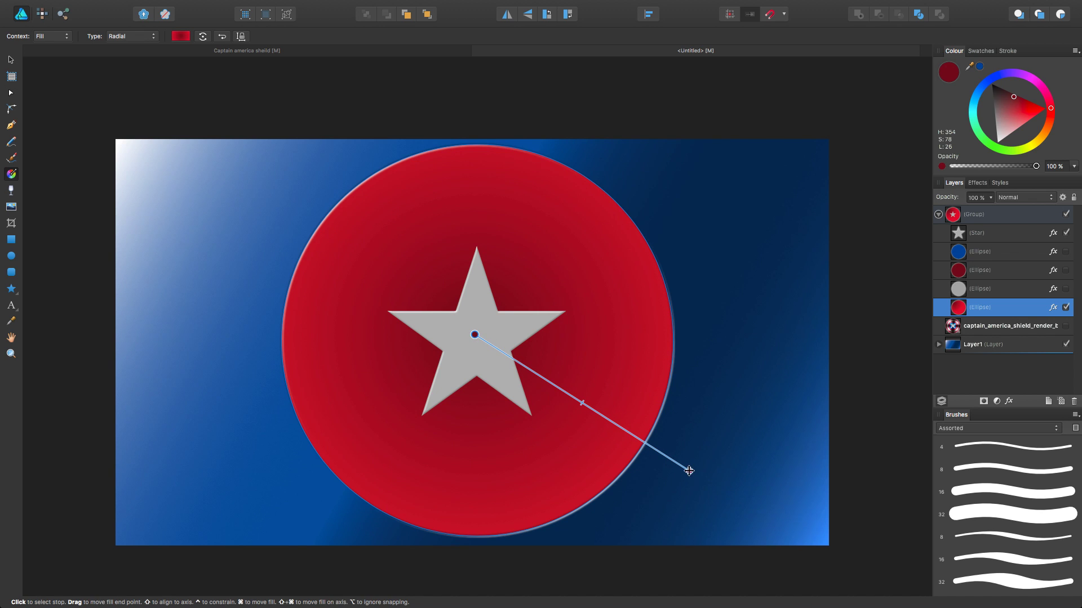
mouse_move(689, 470)
left_mouse_down()
mouse_move(413, 264)
mouse_move(350, 199)
left_mouse_up()
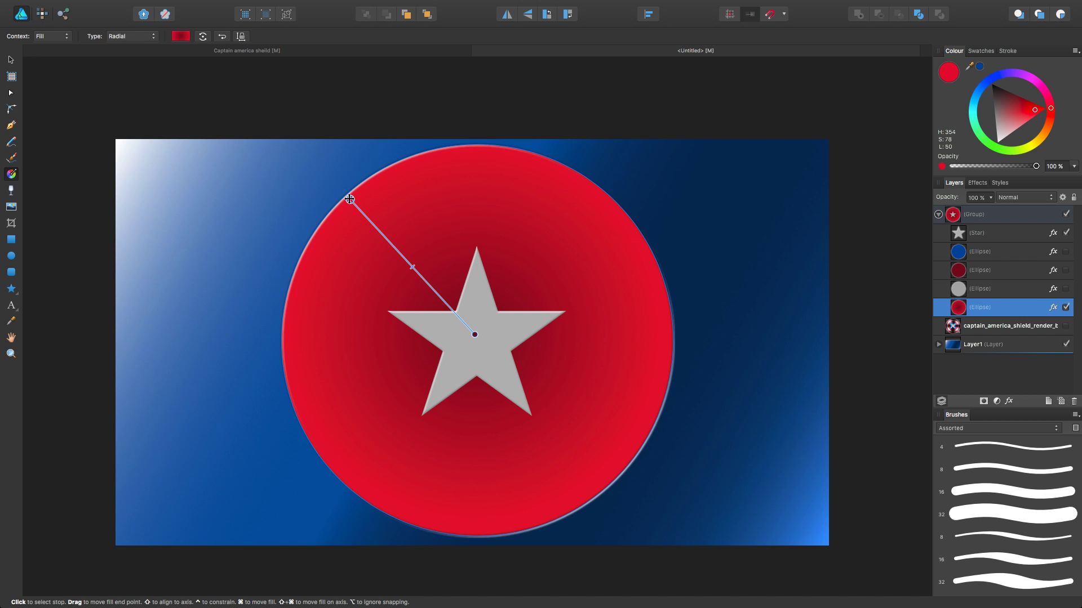
Show the three inner circles again and shift the outer circle's gradient midpoint outwards into the red ring
left_click(1065, 288)
left_click(1066, 270)
left_click(1066, 251)
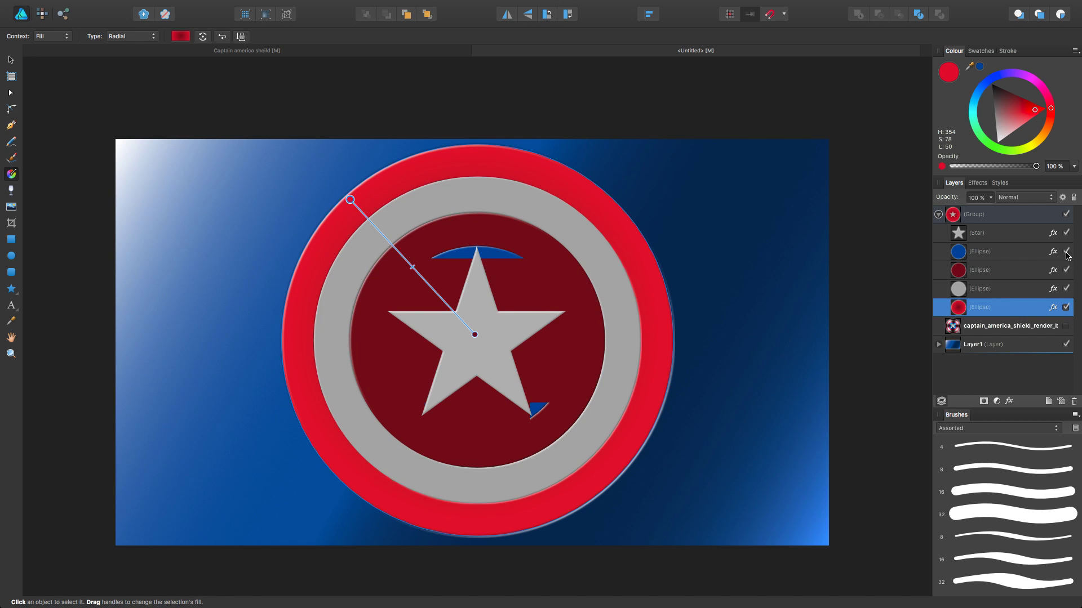
left_click(414, 265)
left_click_drag(379, 226, 372, 207)
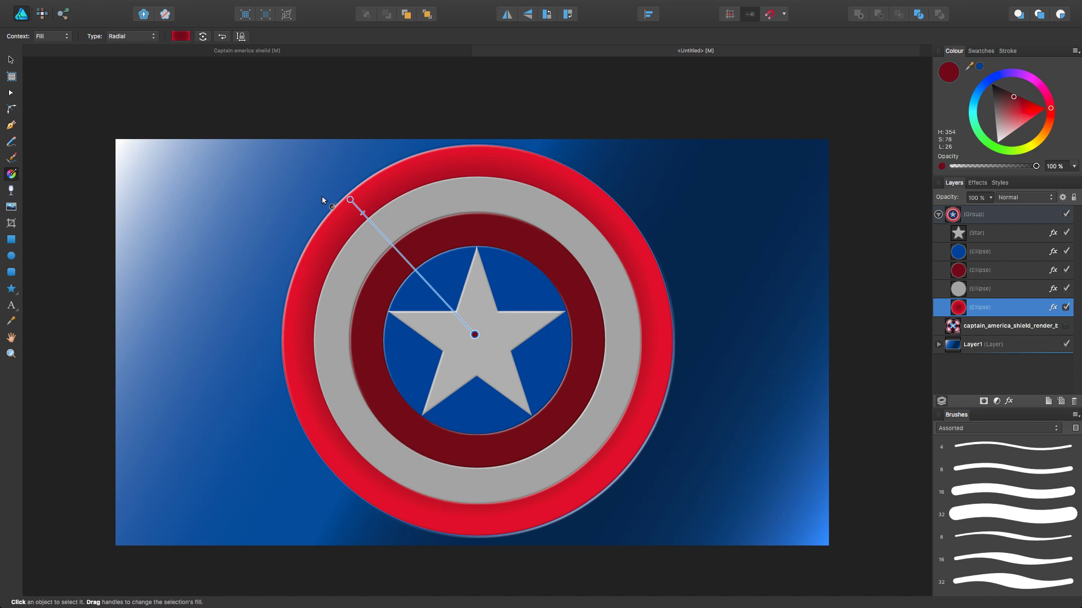
Fit the radial gradient's bright end to the outer circle's upper-left rim and nudge the midpoint within the red ring
scroll(325, 201, "up", 3)
scroll(324, 201, "up", 2)
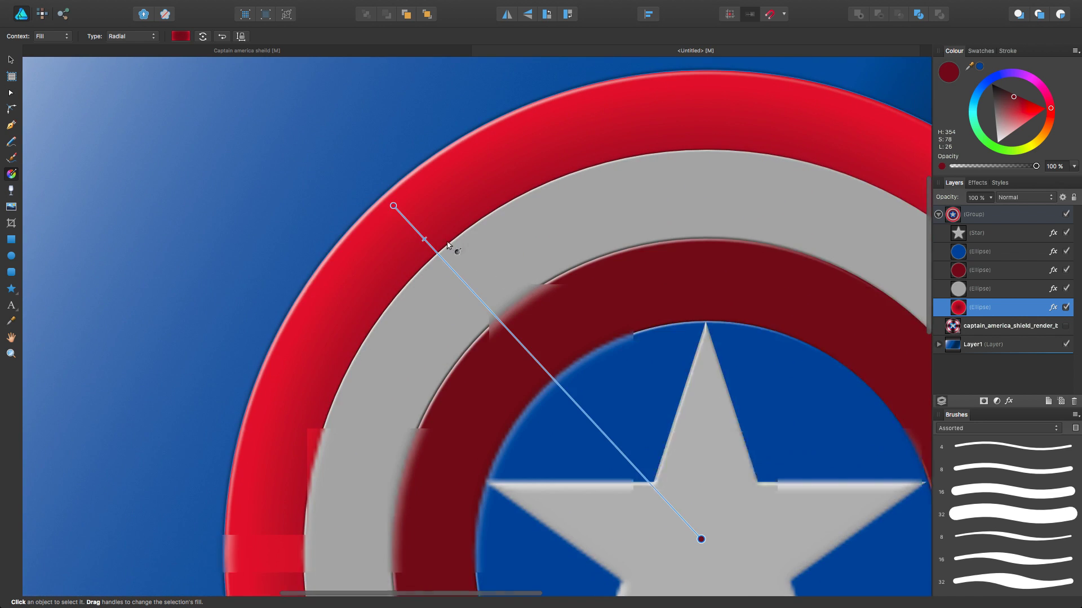
scroll(411, 234, "up", 2)
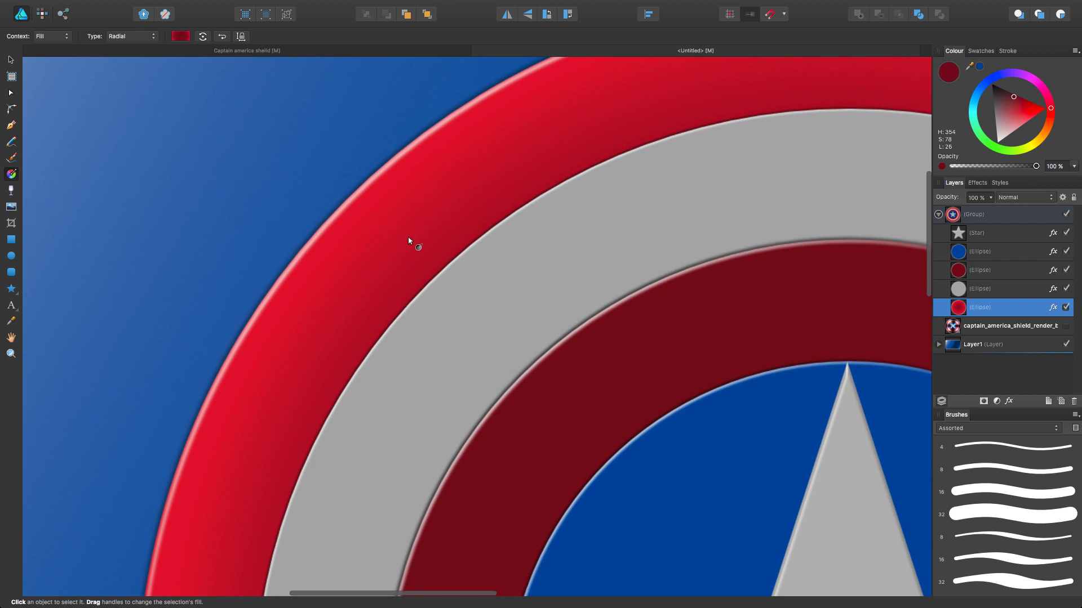
left_click_drag(383, 189, 374, 181)
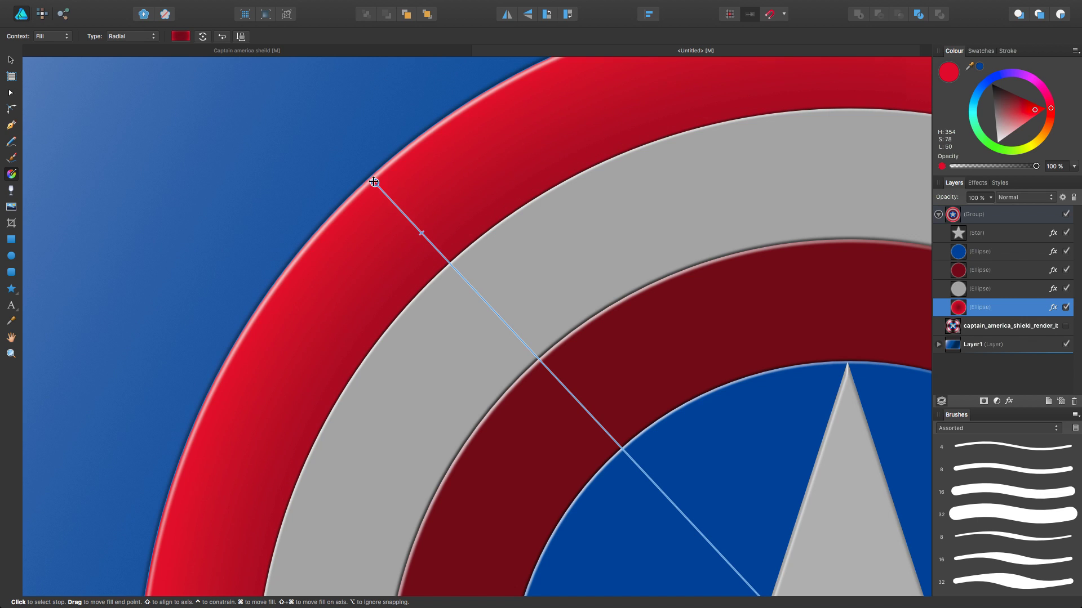
left_click(418, 228)
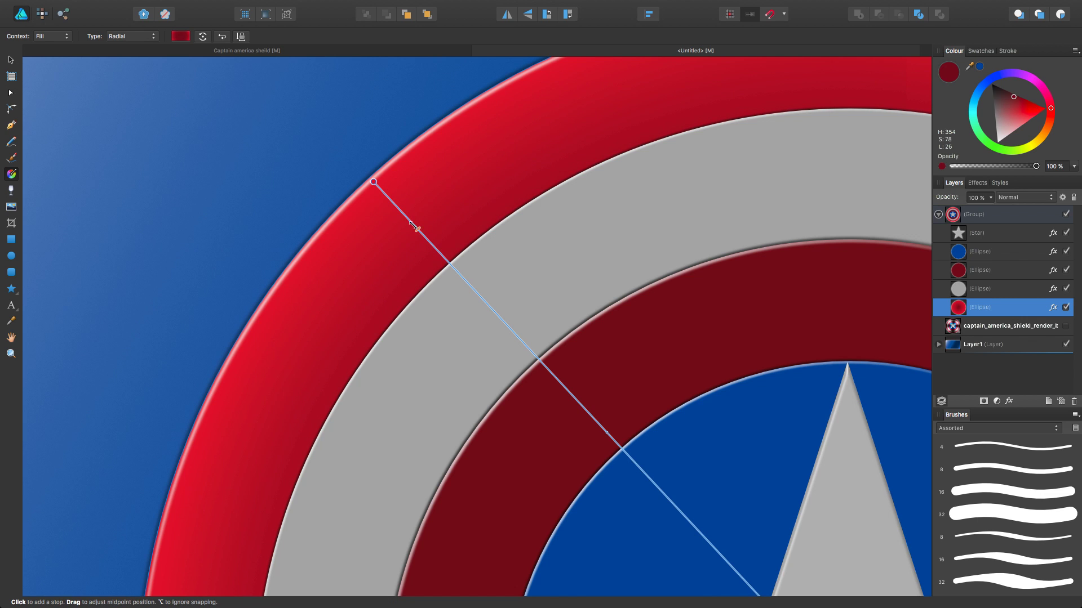
Add a gradient stop at the red ring's inner edge and colour it dark red (H 354, S 91, L 26)
left_click(454, 271)
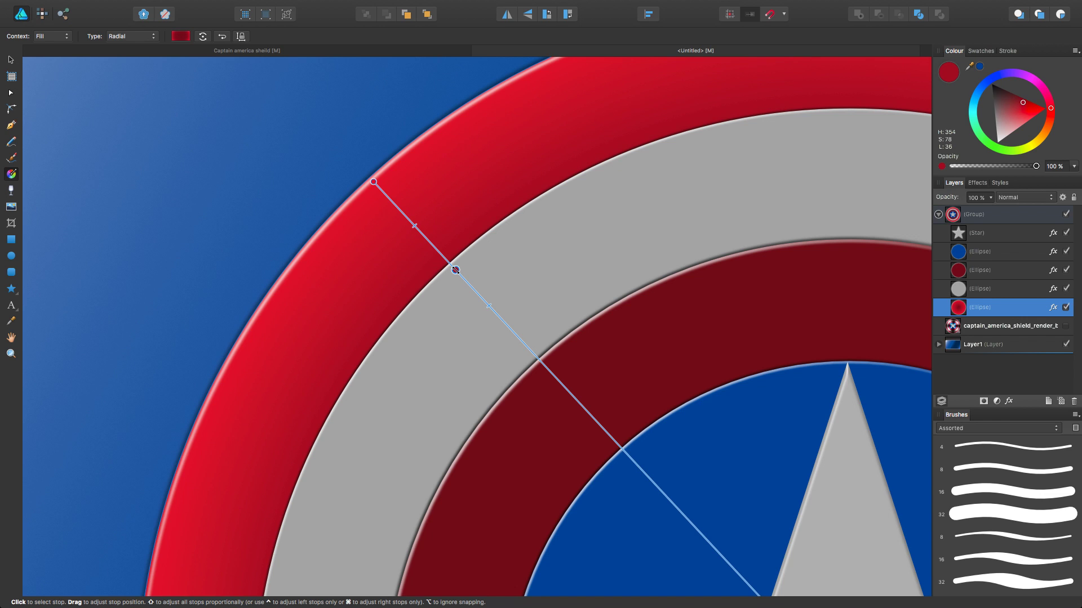
left_click_drag(1024, 104, 1019, 100)
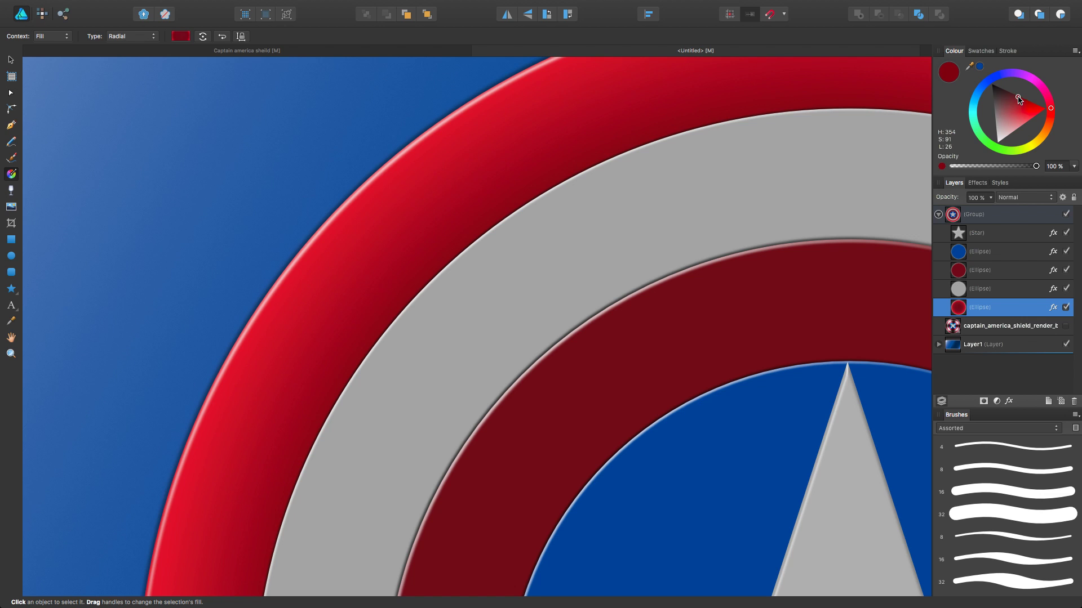
left_click_drag(1018, 97, 1018, 98)
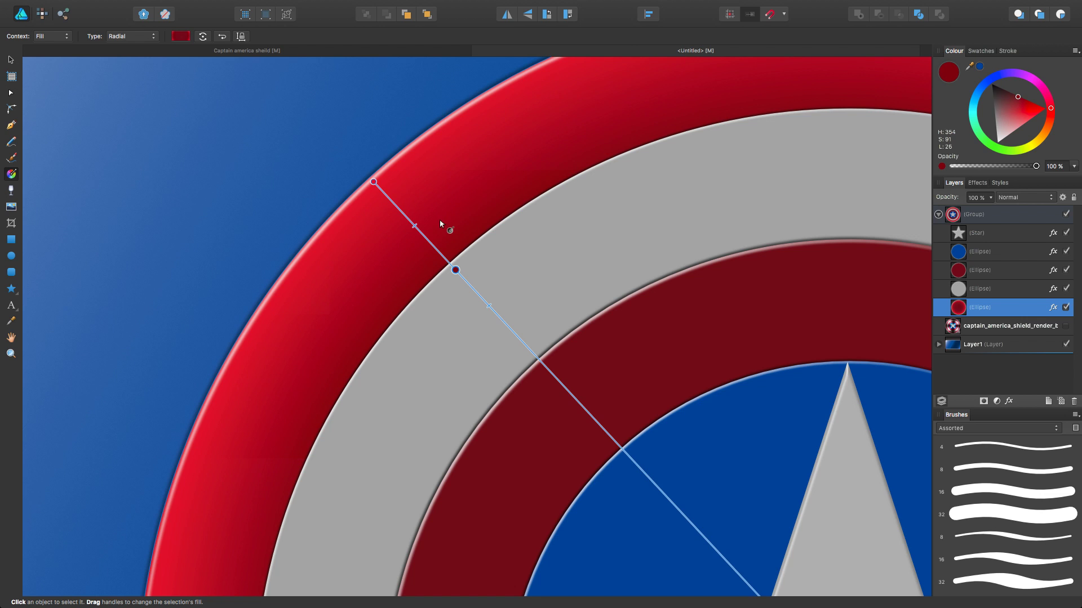
Add a gradient stop just inside the outer rim and lighten the end stop to H 354, S 89, L 61
left_click(381, 191)
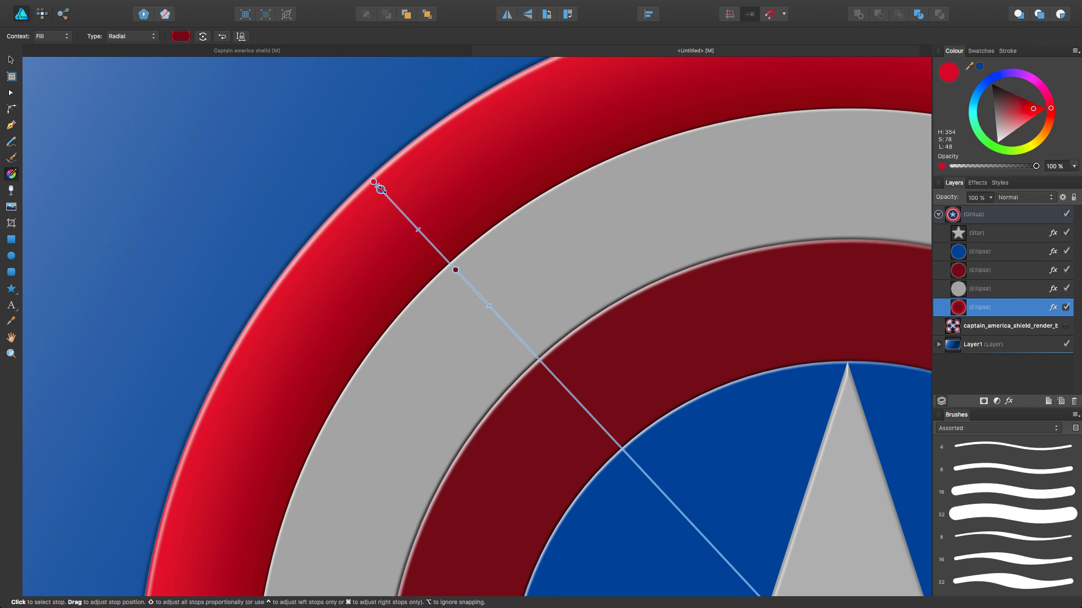
left_click(372, 181)
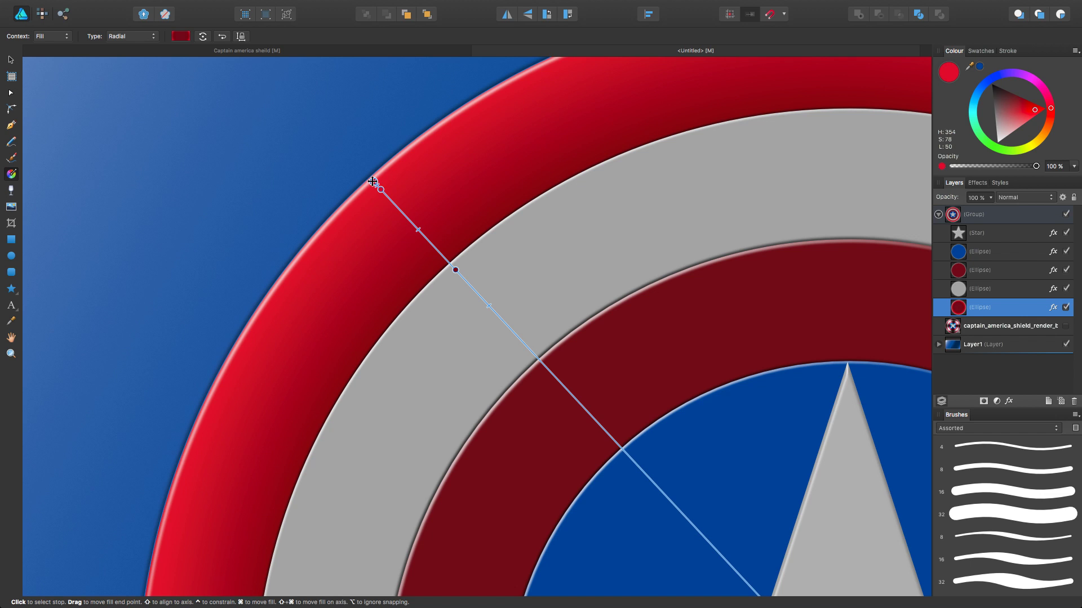
left_click_drag(1036, 115, 1034, 117)
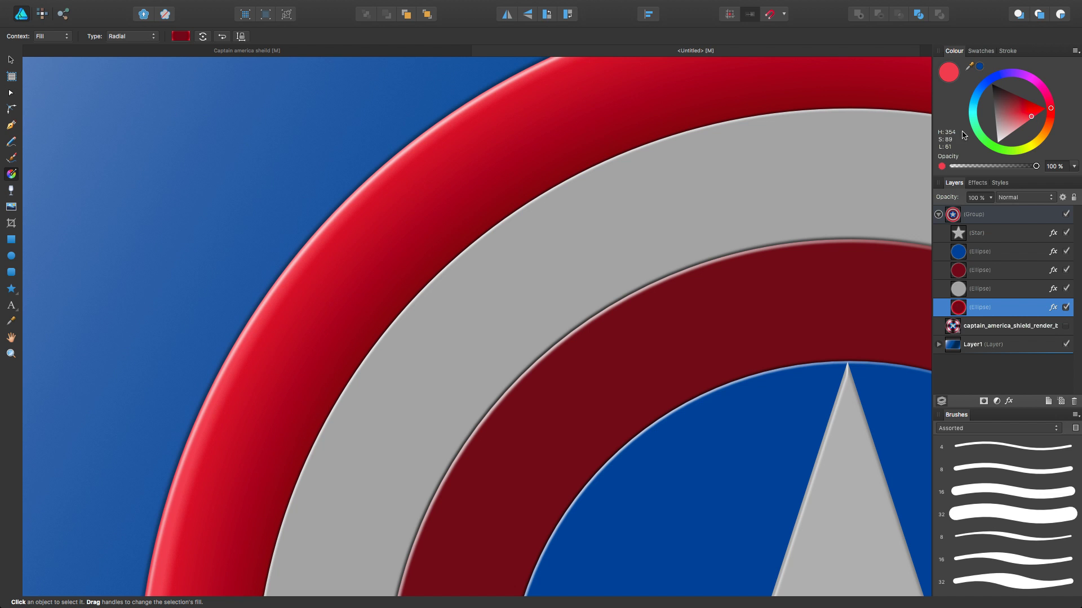
scroll(498, 276, "down", 5)
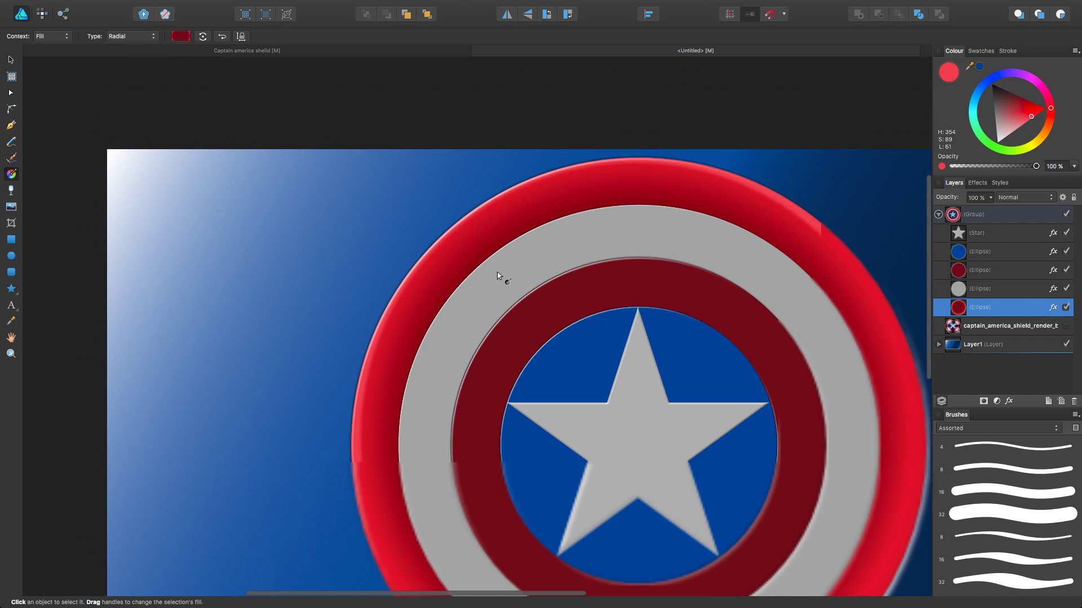
scroll(568, 324, "down", 5)
scroll(567, 326, "up", 1)
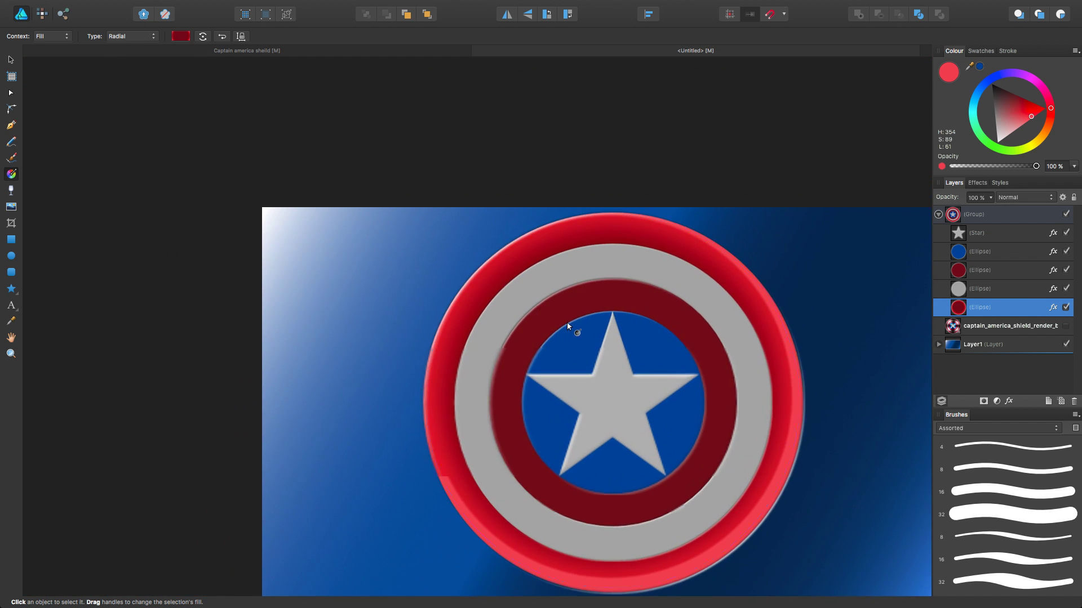
left_click_drag(630, 345, 558, 291)
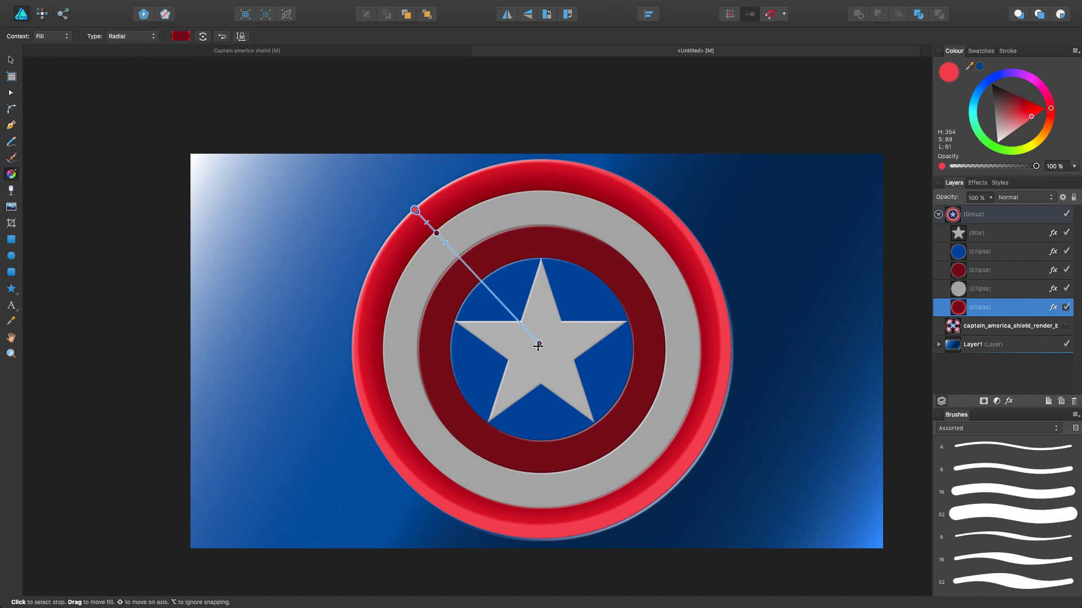
Centre the outer circle's radial gradient on the middle of the shield and refit its bright end to the upper-left rim
left_click_drag(540, 344, 542, 350)
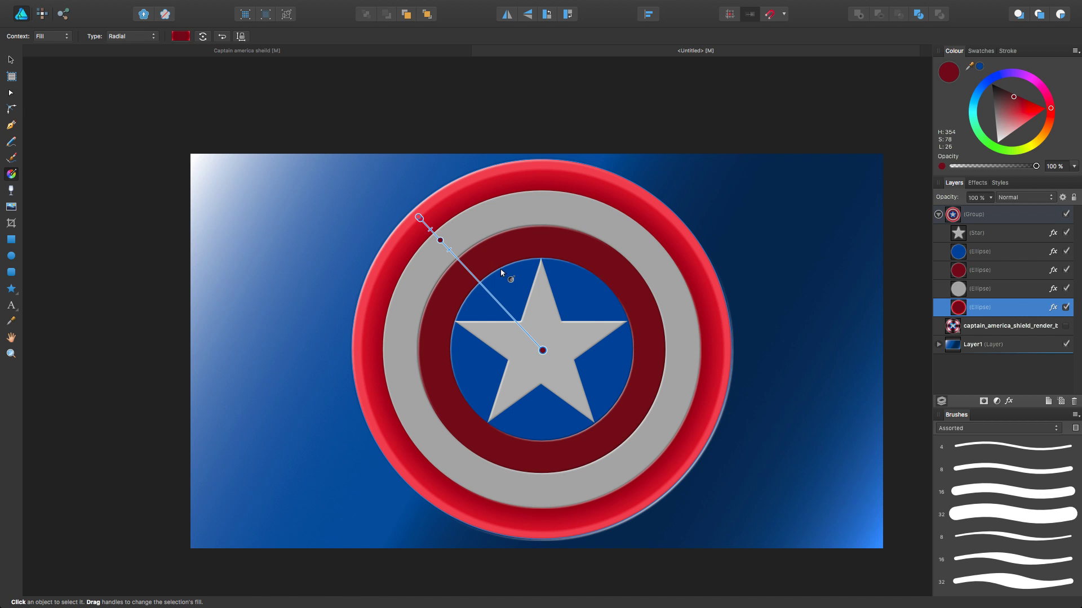
scroll(445, 246, "up", 3)
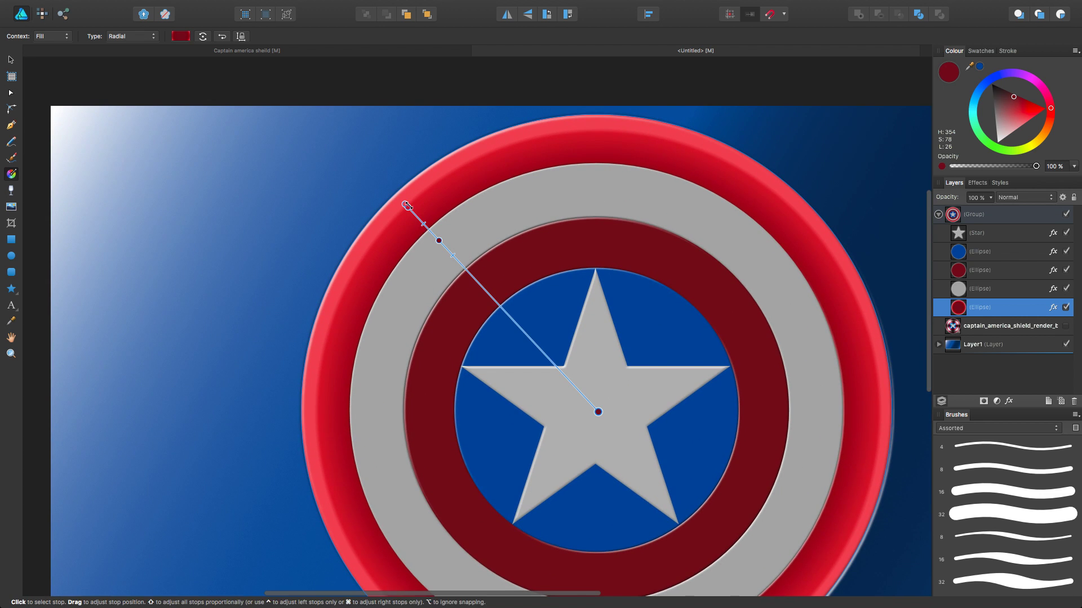
left_click_drag(402, 203, 397, 196)
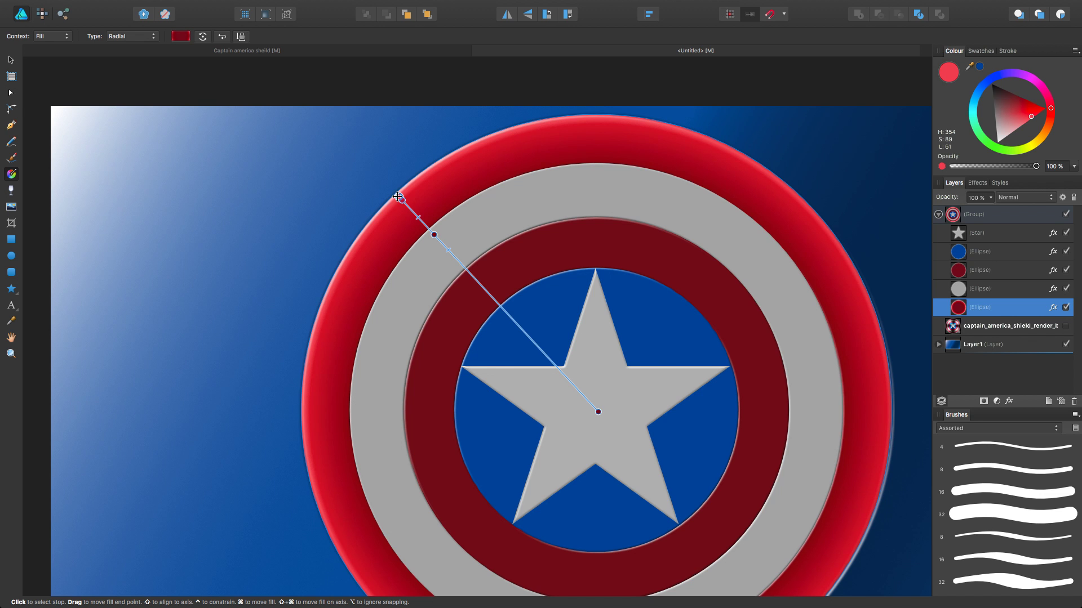
scroll(520, 281, "down", 4)
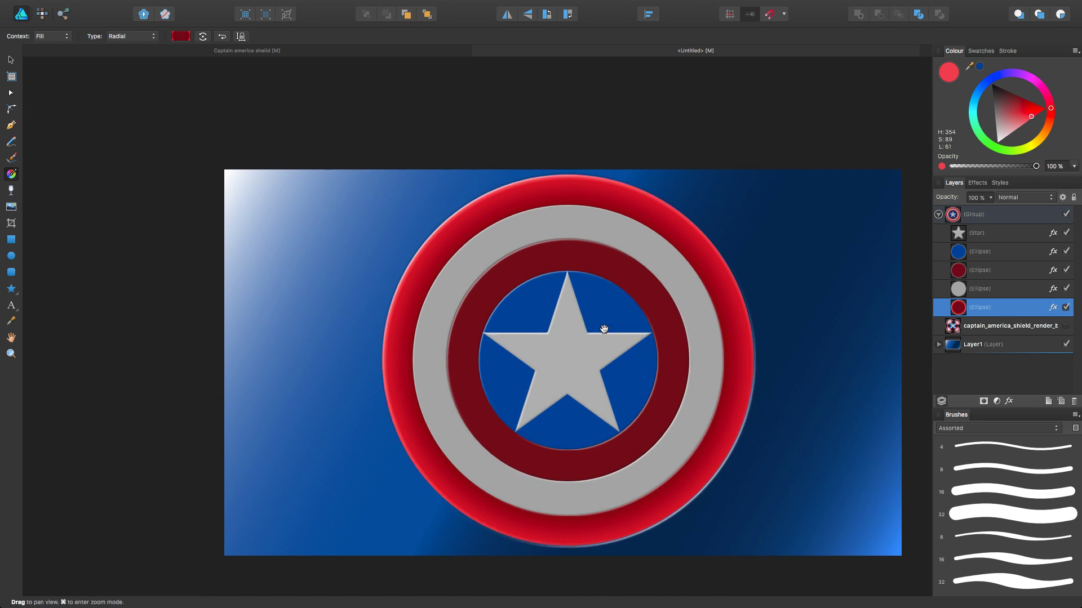
scroll(583, 322, "right", 3)
left_click(530, 355)
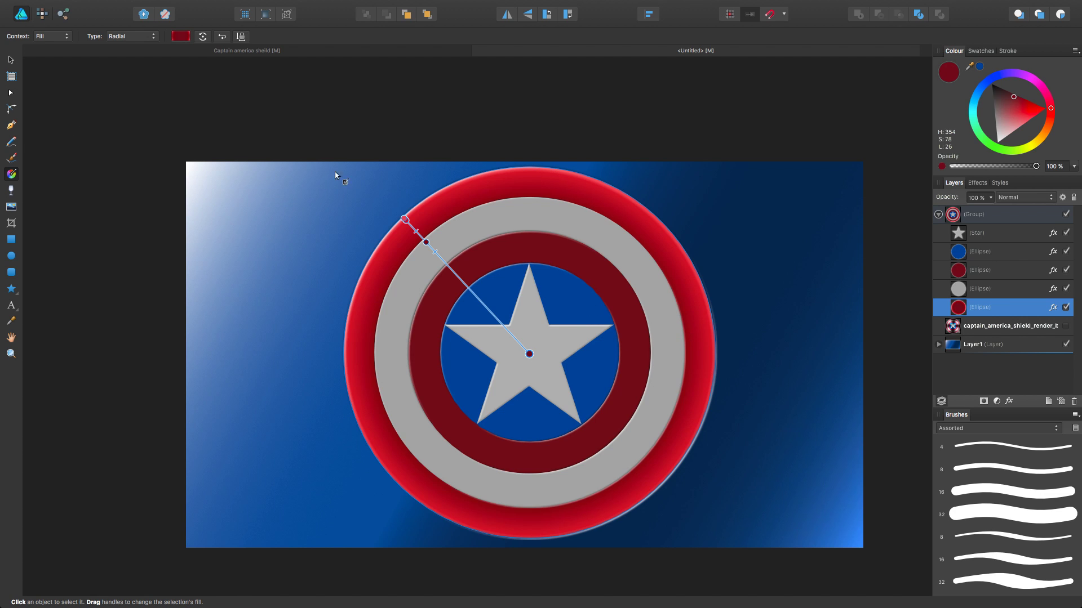
Give the grey ring a radial gradient fill running from the centre of the star to the ring's upper-left part
left_click(497, 227)
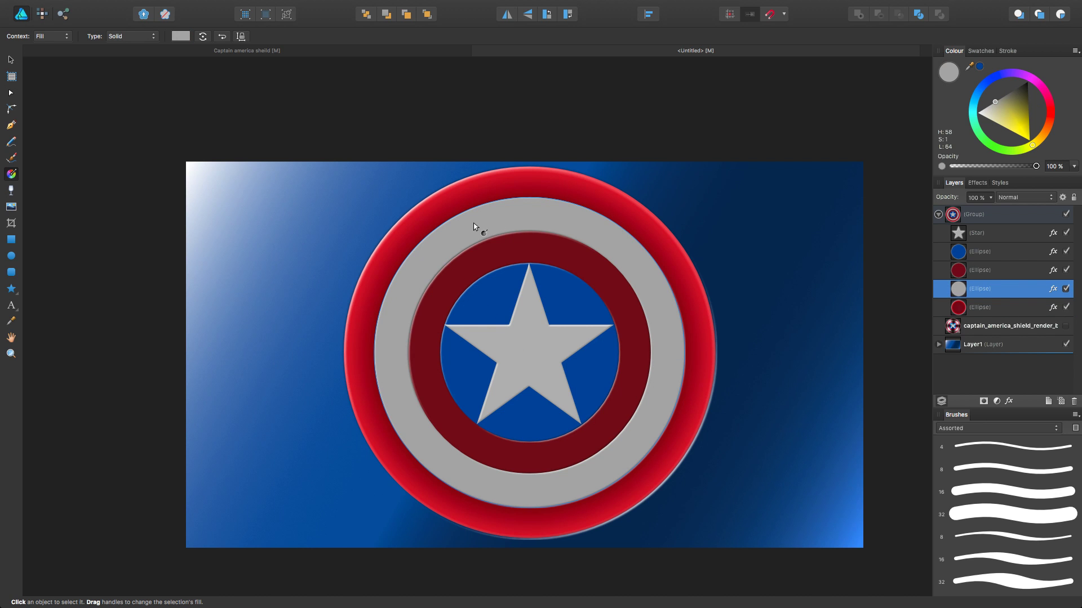
mouse_move(473, 224)
left_mouse_down()
mouse_move(550, 442)
mouse_move(596, 483)
left_mouse_up()
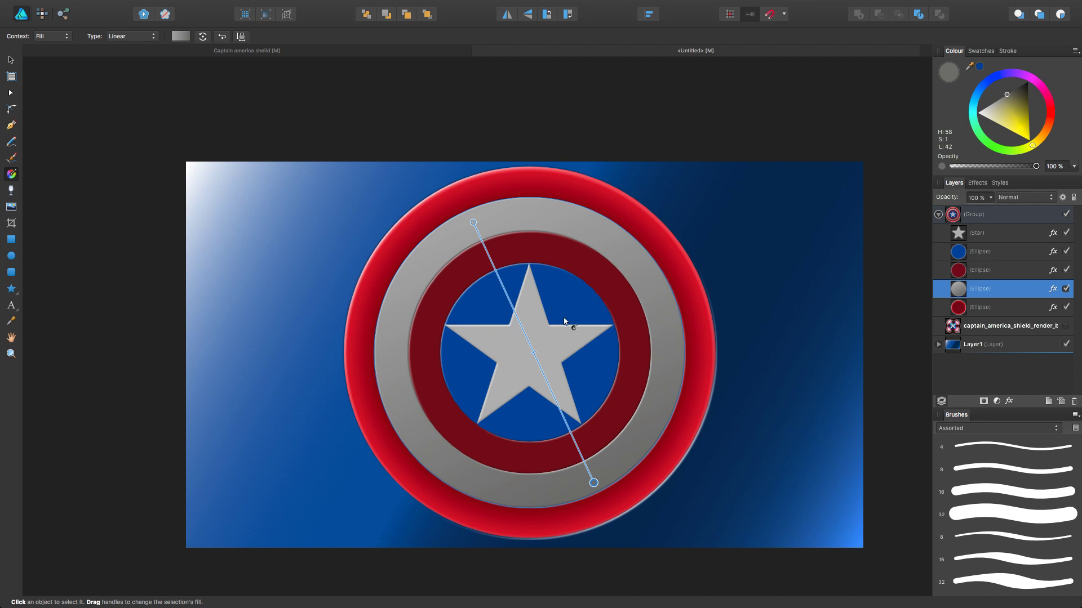
left_click_drag(591, 482, 585, 466)
left_click_drag(542, 367, 536, 359)
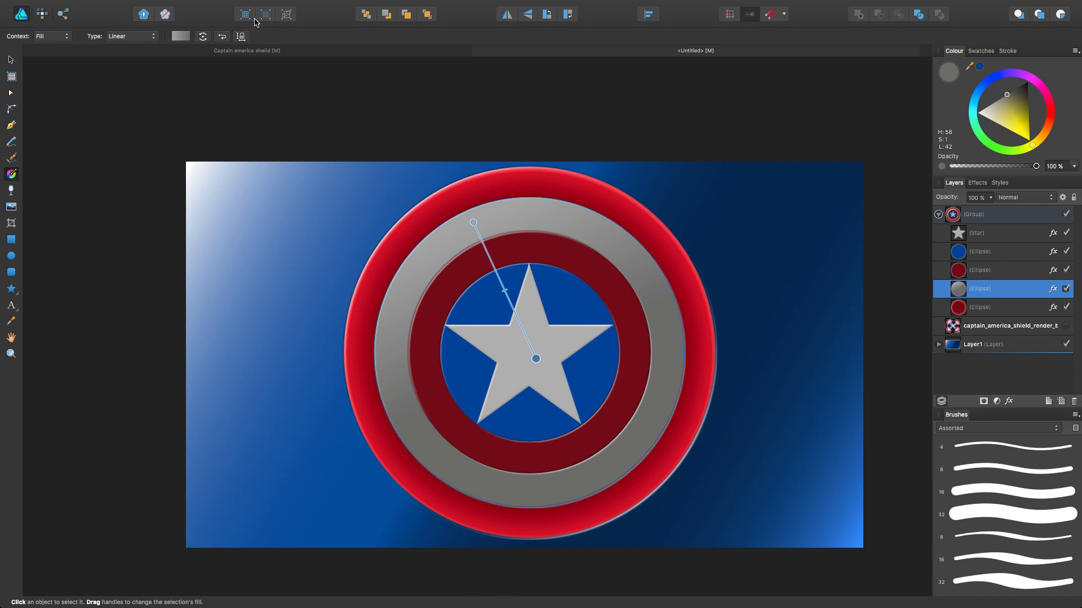
left_click(118, 37)
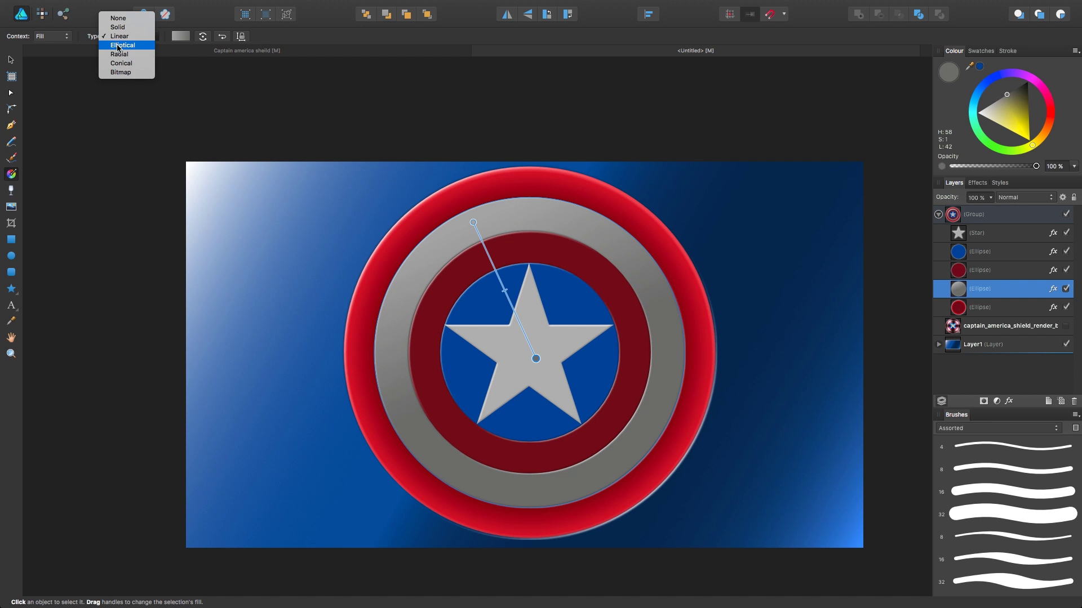
left_click(135, 59)
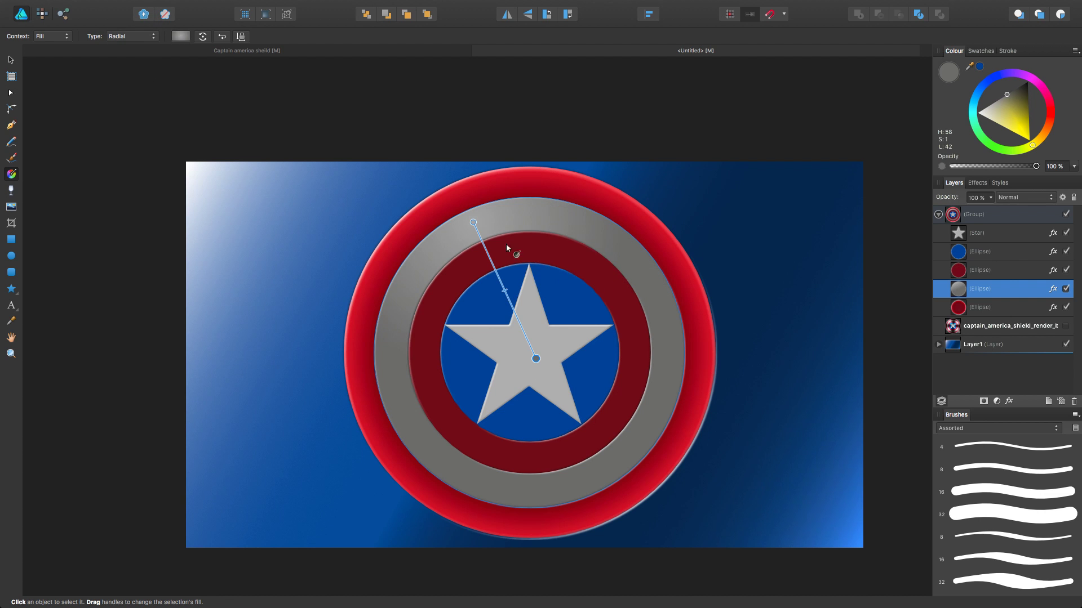
left_click_drag(474, 223, 530, 349)
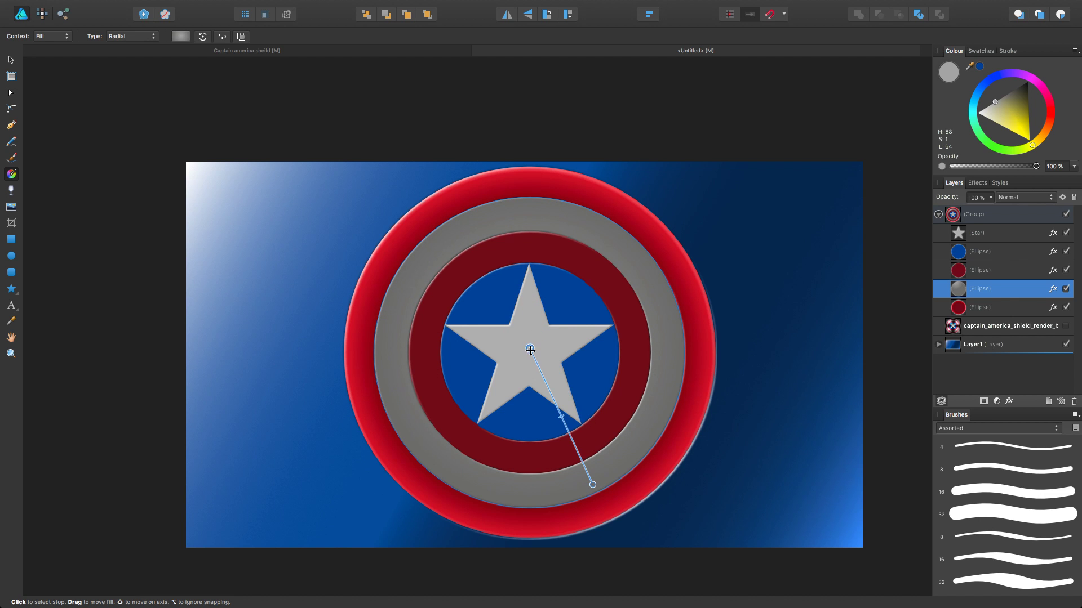
left_click_drag(589, 485, 421, 251)
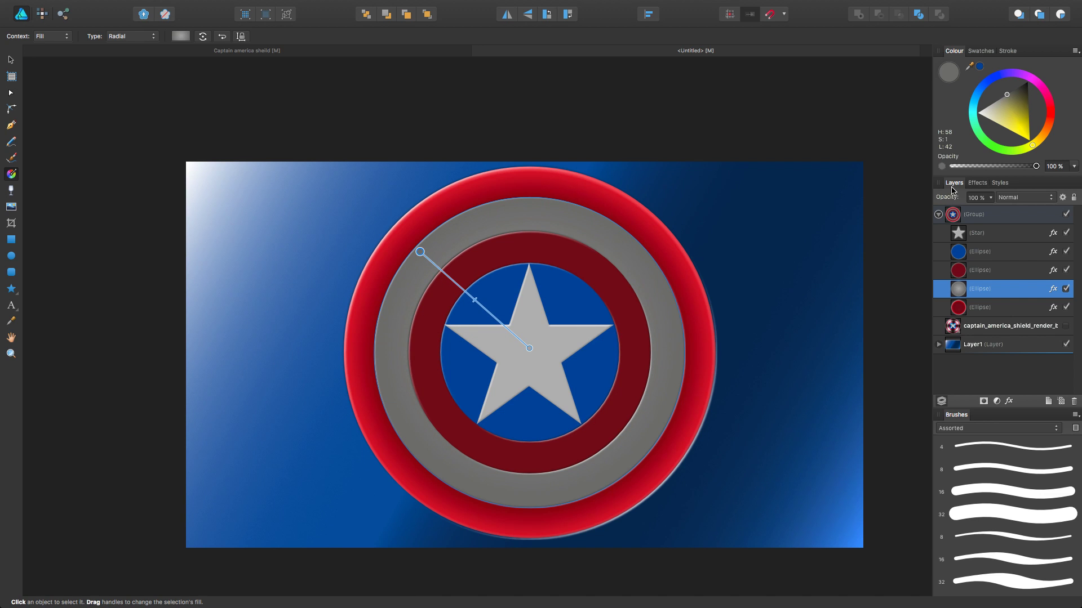
Colour the grey gradient H 58, S 5, L 67 at its end and H 58, S 2, L 33 at its centre, fitting the end to the ring's outer edge
left_click_drag(1008, 97, 995, 101)
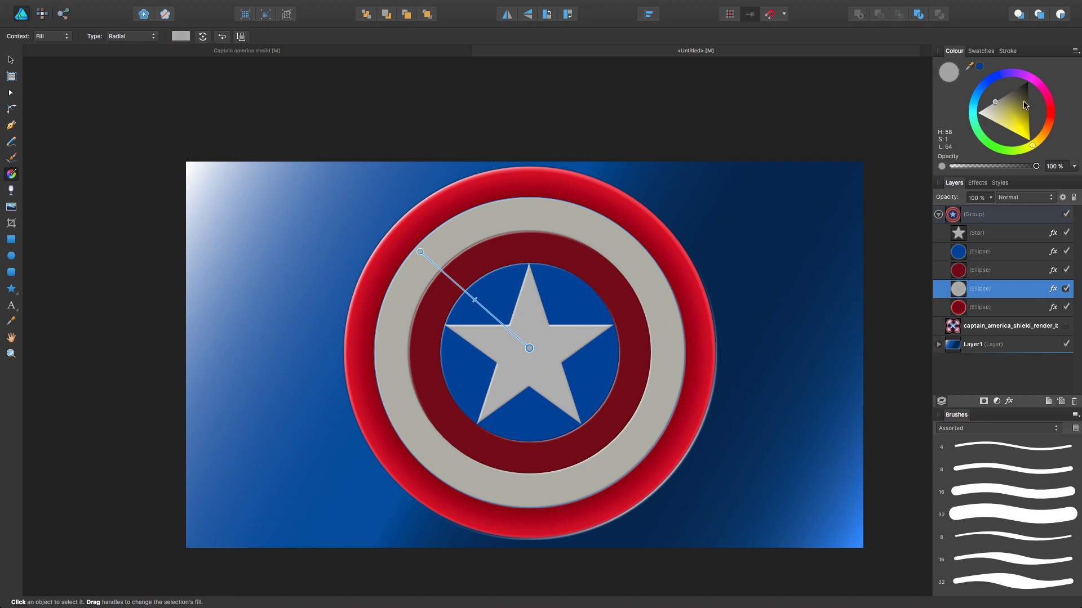
left_click_drag(997, 103, 1010, 95)
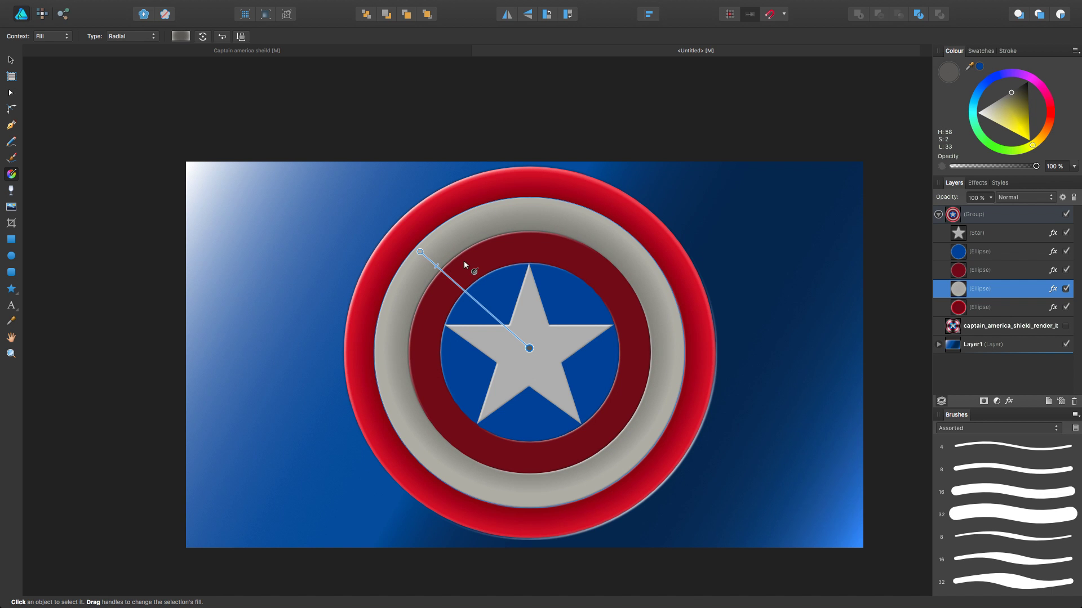
scroll(455, 261, "up", 3)
scroll(455, 263, "up", 3)
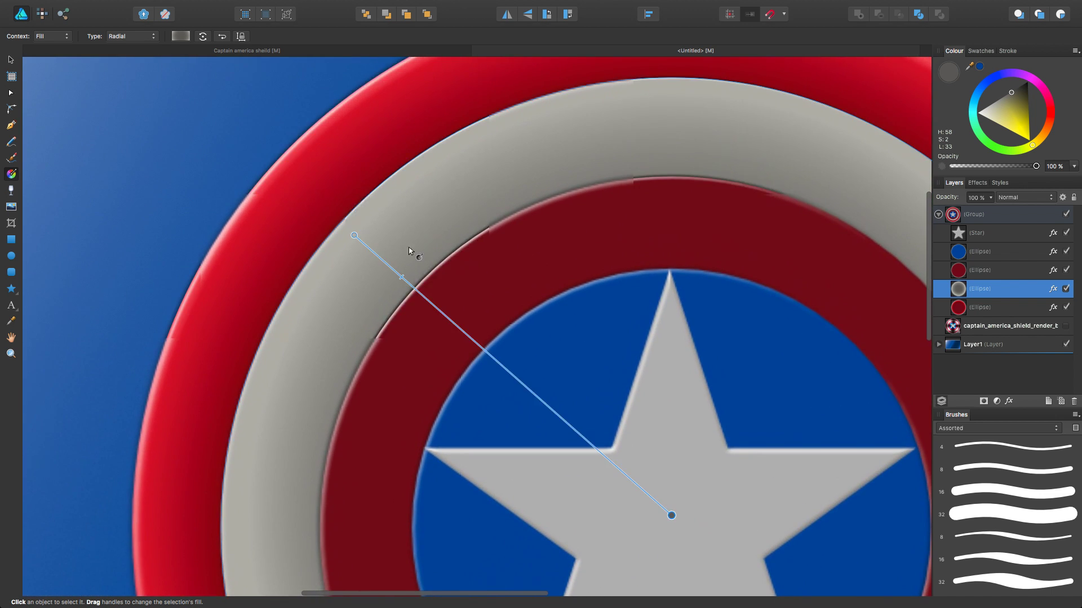
left_click_drag(351, 236, 341, 220)
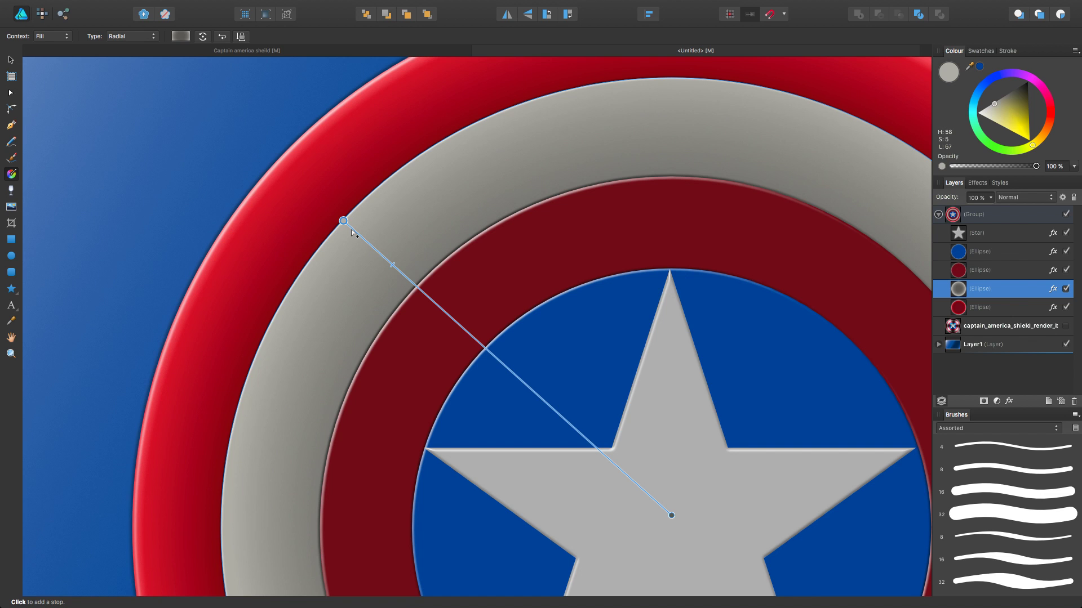
Add a gradient stop just inside the grey ring's outer edge and lighten the end stop to H 58, S 0, L 85
left_click(352, 229)
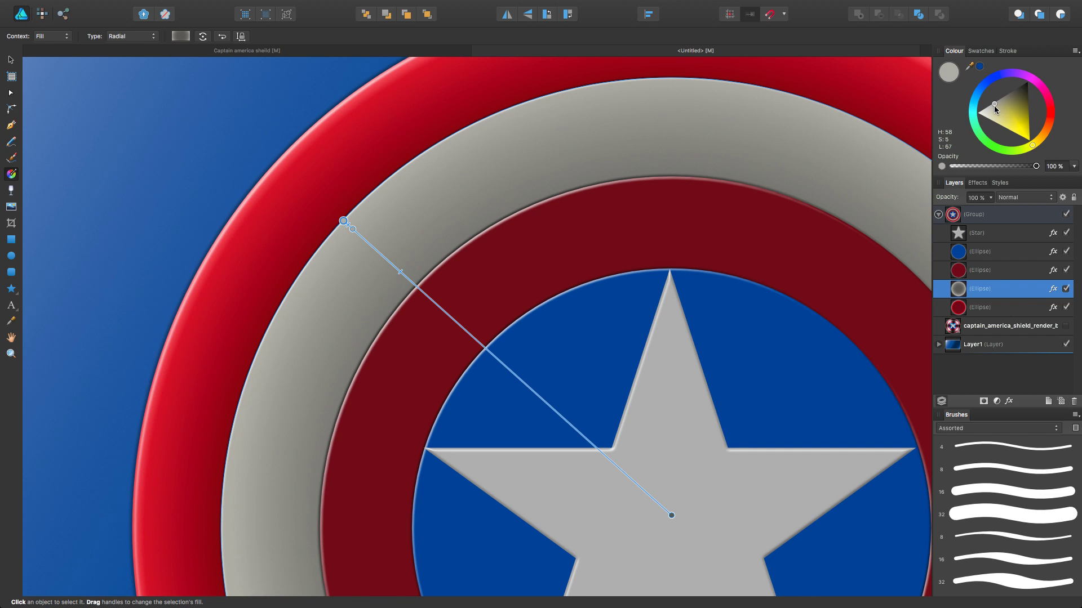
left_click_drag(993, 103, 984, 108)
scroll(655, 268, "down", 5)
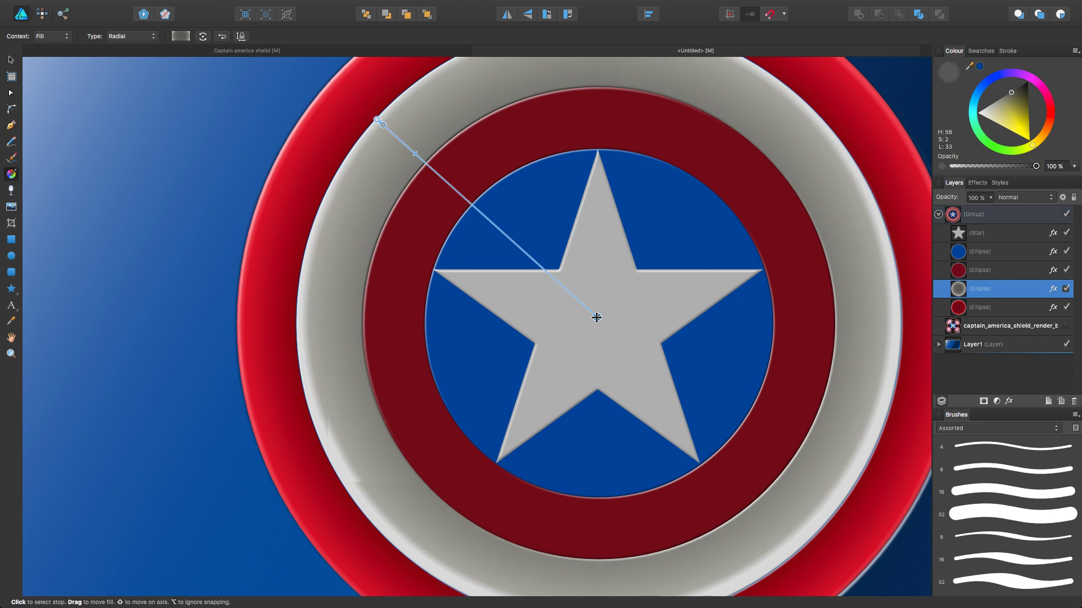
Re-centre the grey ring's gradient on the star and realign its end with the ring's outer edge on the left side
left_click_drag(596, 318, 597, 321)
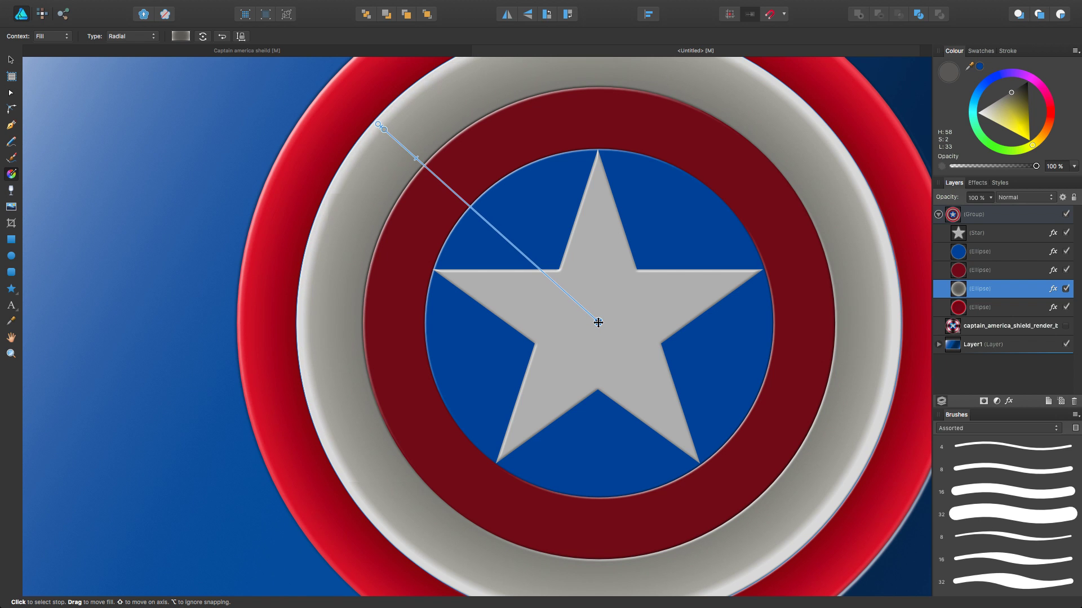
scroll(597, 321, "down", 2)
scroll(597, 322, "down", 2)
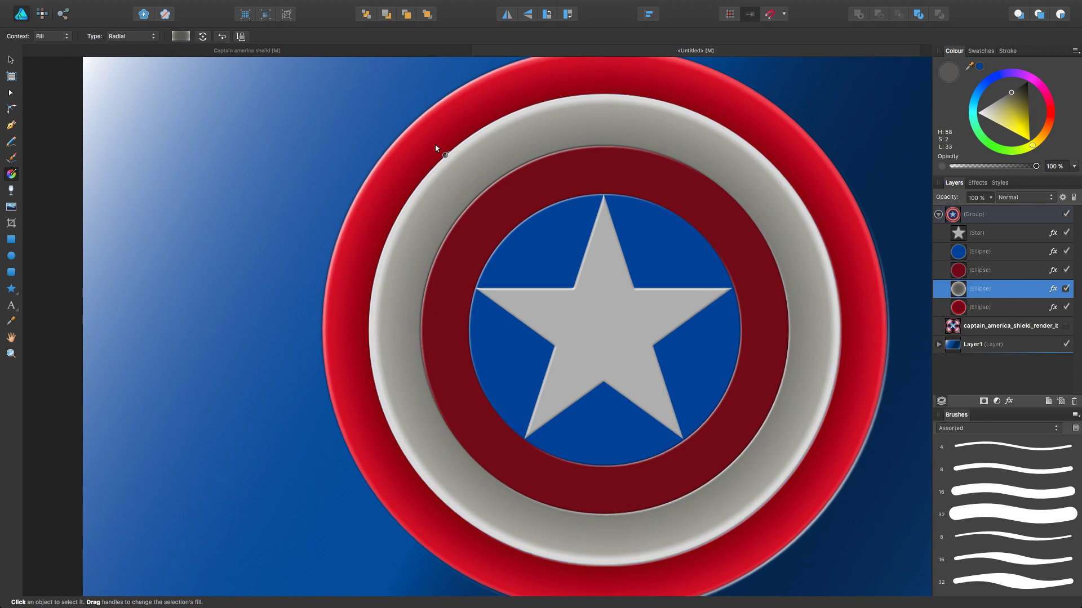
scroll(437, 149, "up", 3)
left_click_drag(432, 200, 427, 195)
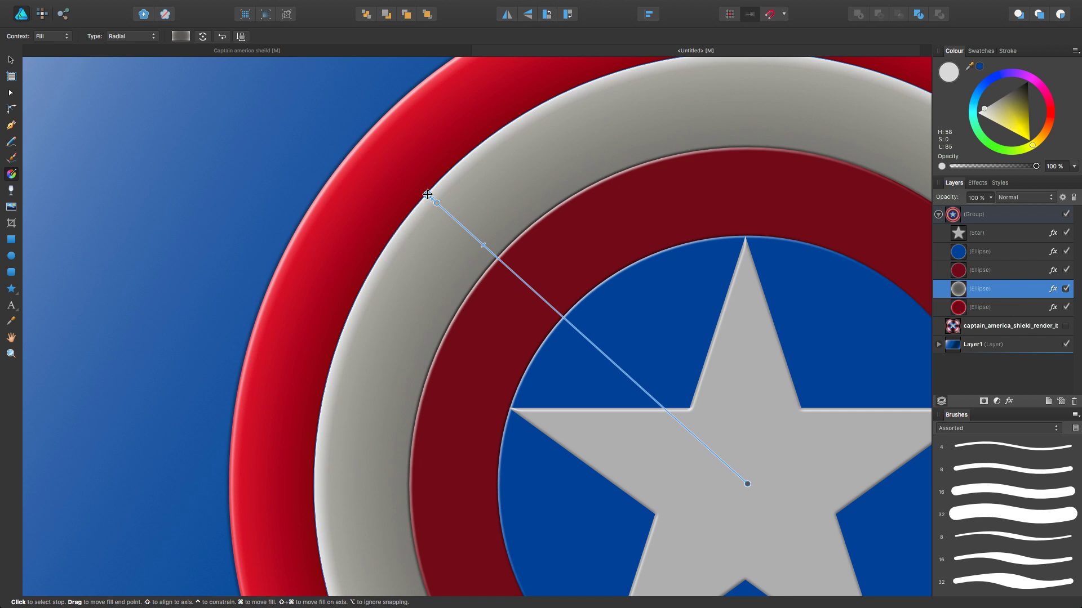
left_click_drag(428, 195, 426, 196)
mouse_move(404, 242)
left_mouse_down()
mouse_move(364, 289)
mouse_move(339, 394)
mouse_move(324, 396)
left_mouse_up()
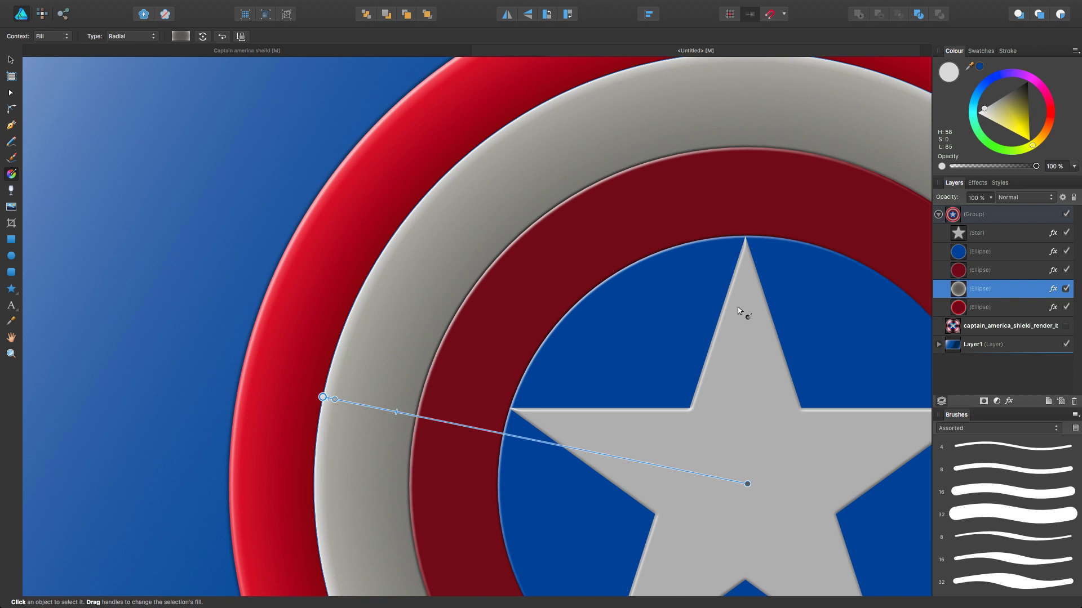
scroll(741, 312, "down", 2)
scroll(739, 311, "down", 4)
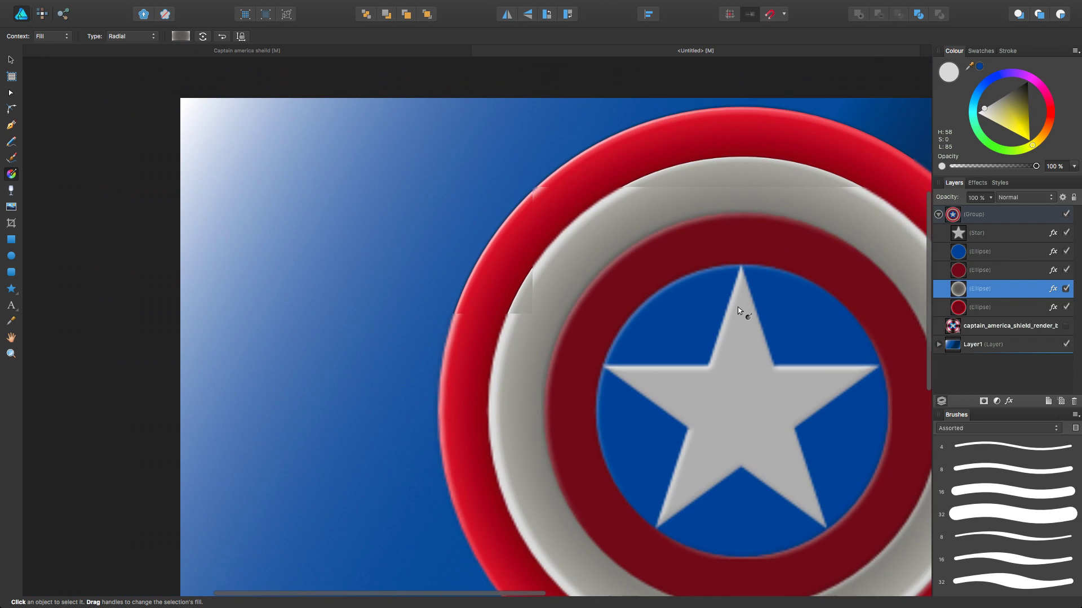
left_click_drag(770, 318, 567, 280)
scroll(550, 297, "down", 2)
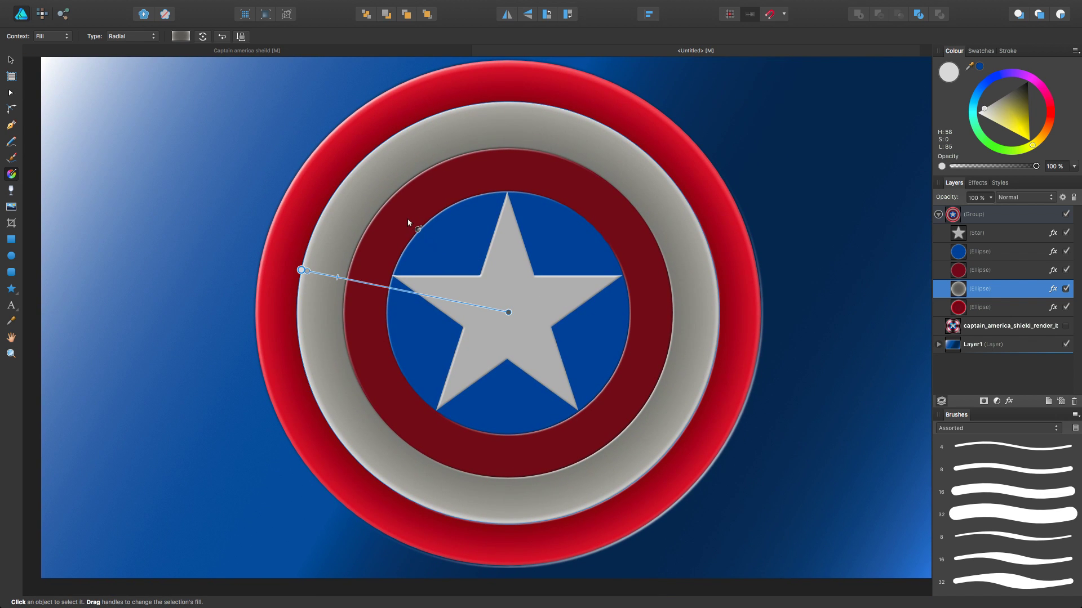
left_click_drag(400, 202, 496, 290)
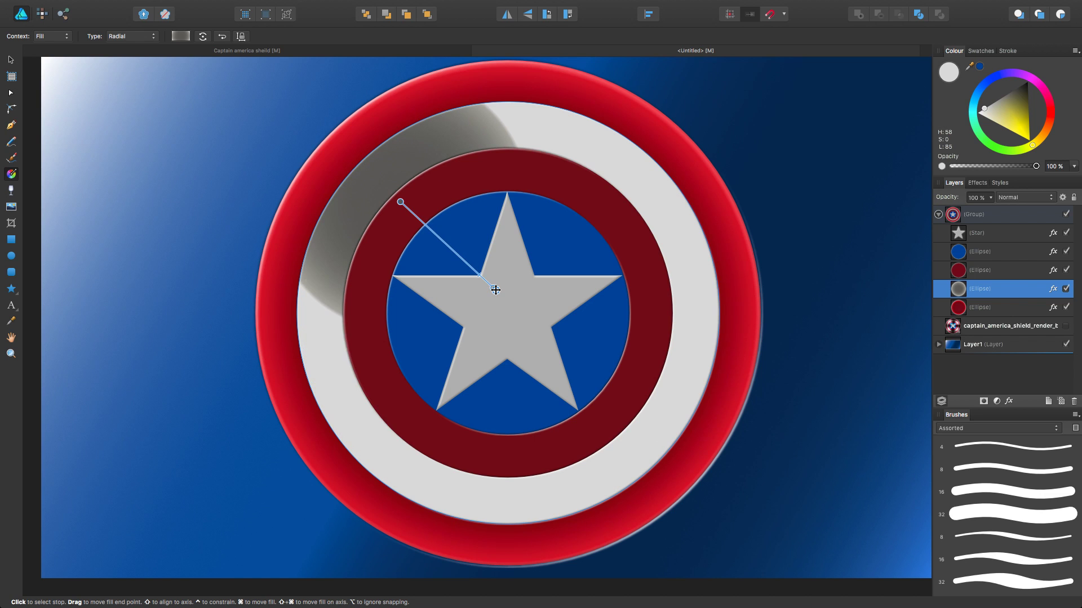
mouse_move(301, 271)
left_mouse_down()
mouse_move(500, 300)
mouse_move(508, 312)
left_mouse_up()
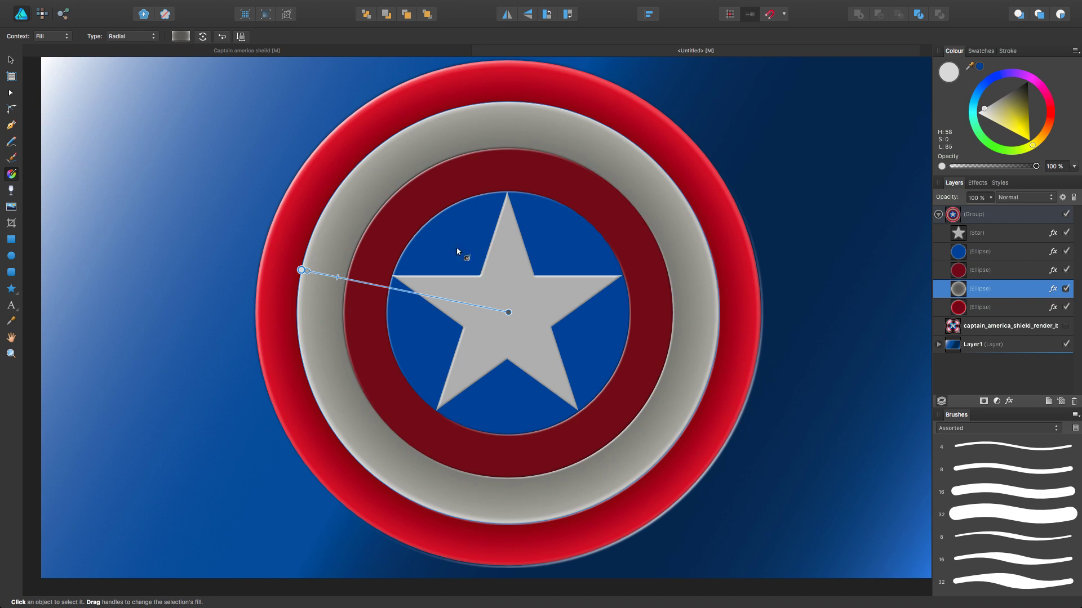
Give the inner red ring a radial gradient from dark red at the star's centre to bright red at the ring's lower-right edge
left_click(431, 213)
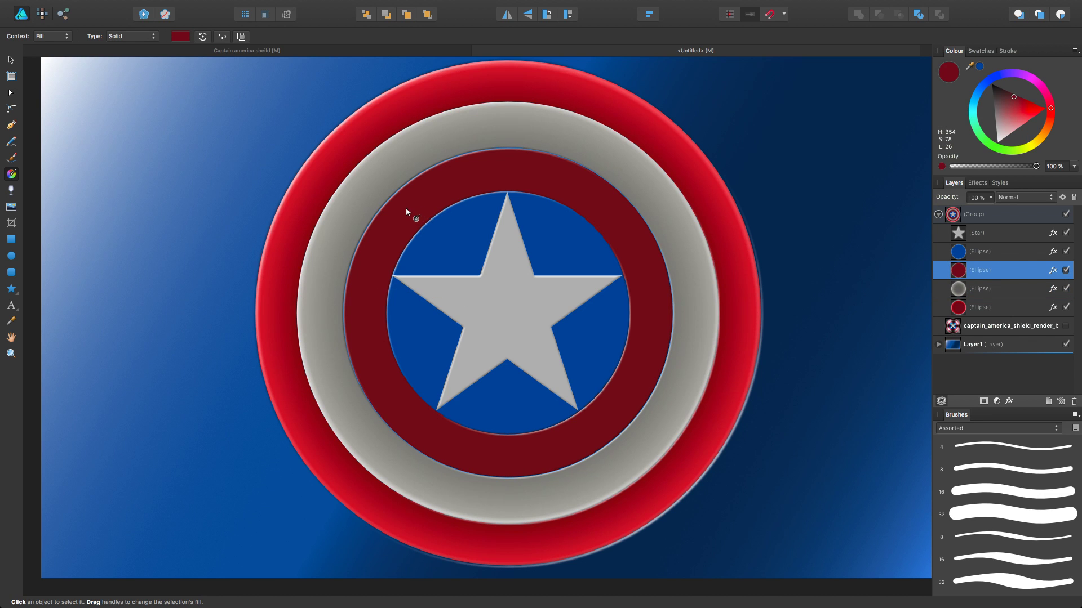
mouse_move(401, 208)
left_mouse_down()
mouse_move(496, 288)
mouse_move(507, 316)
left_mouse_up()
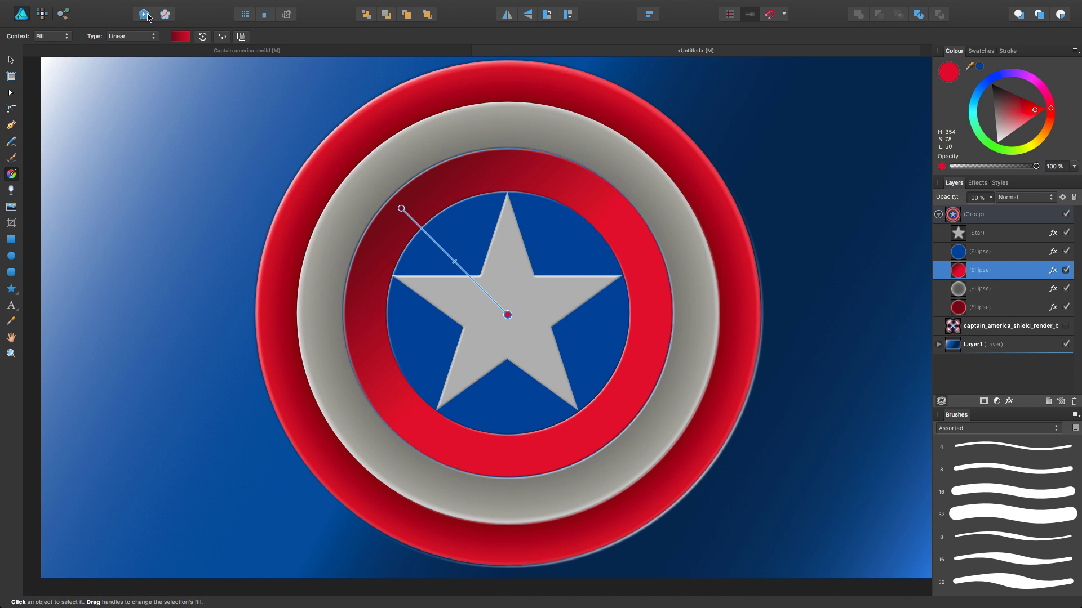
left_click(138, 37)
left_click(137, 55)
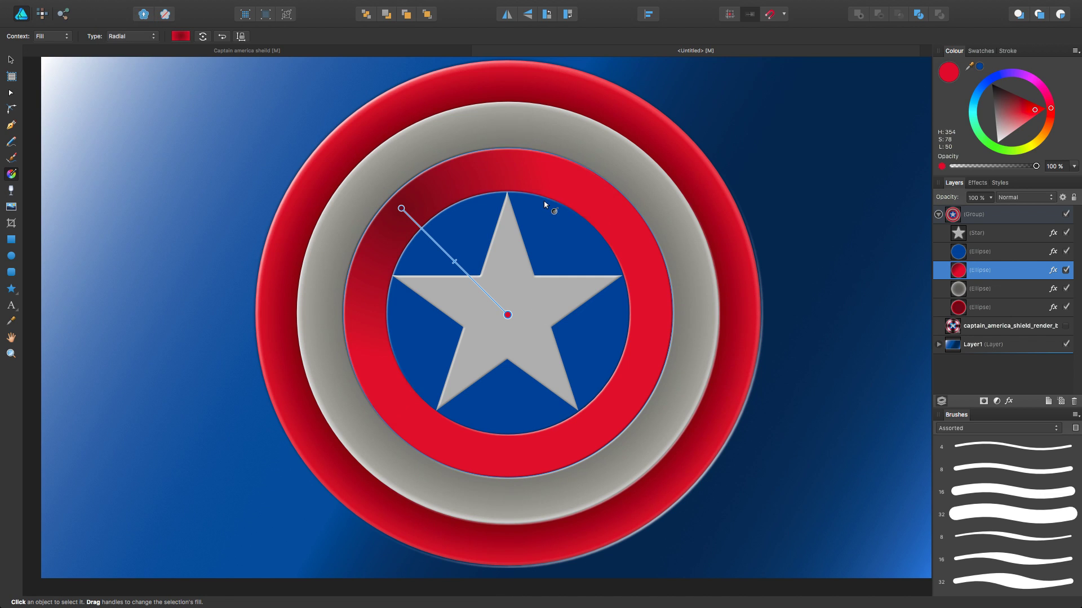
left_click_drag(401, 209, 505, 307)
left_click_drag(610, 414, 620, 424)
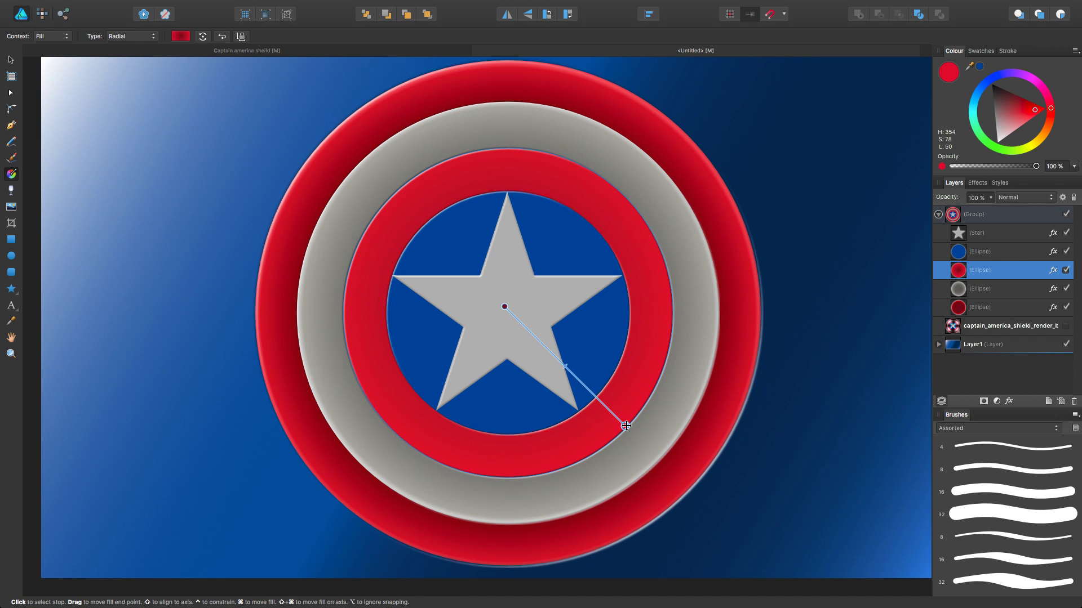
Shift the inner red gradient's midpoint outwards and align its end precisely with the ring's lower-right outer edge
left_click(579, 378)
mouse_move(578, 378)
left_mouse_down()
mouse_move(602, 399)
mouse_move(592, 385)
left_mouse_up()
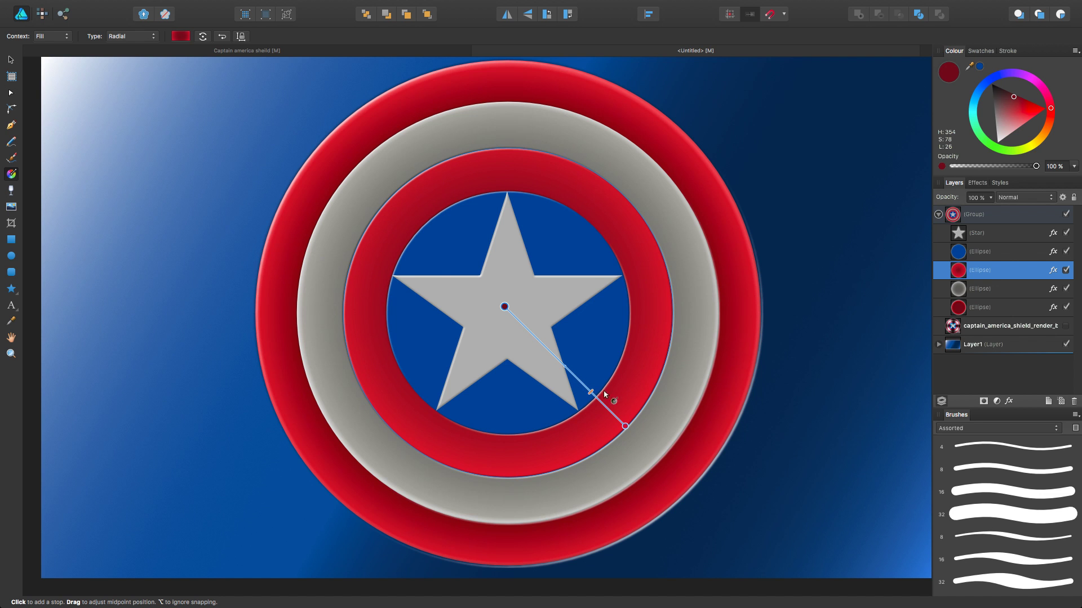
scroll(626, 420, "up", 3)
scroll(626, 420, "up", 5)
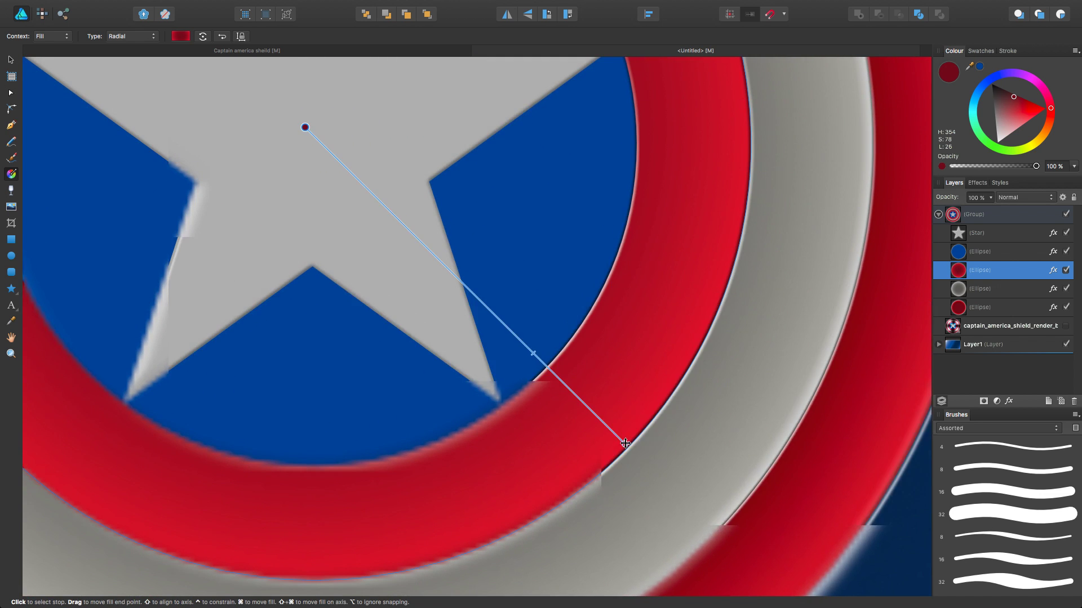
left_click(625, 444)
left_click_drag(626, 445, 628, 447)
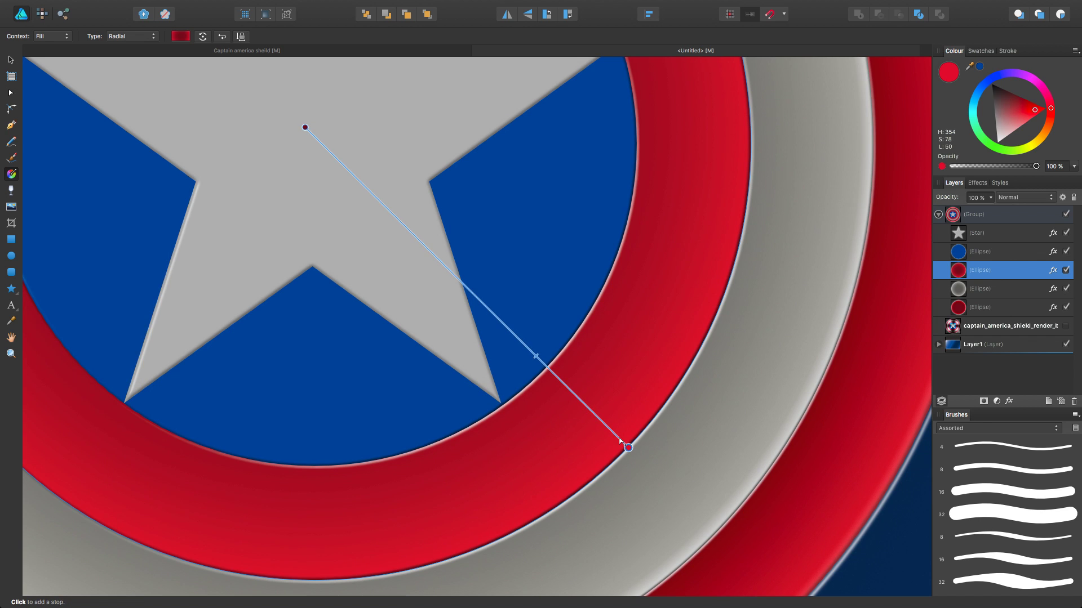
Add a gradient stop just inside the inner red ring's outer edge and set the end stop to light pink (H 354, S 72, L 77)
left_click(618, 440)
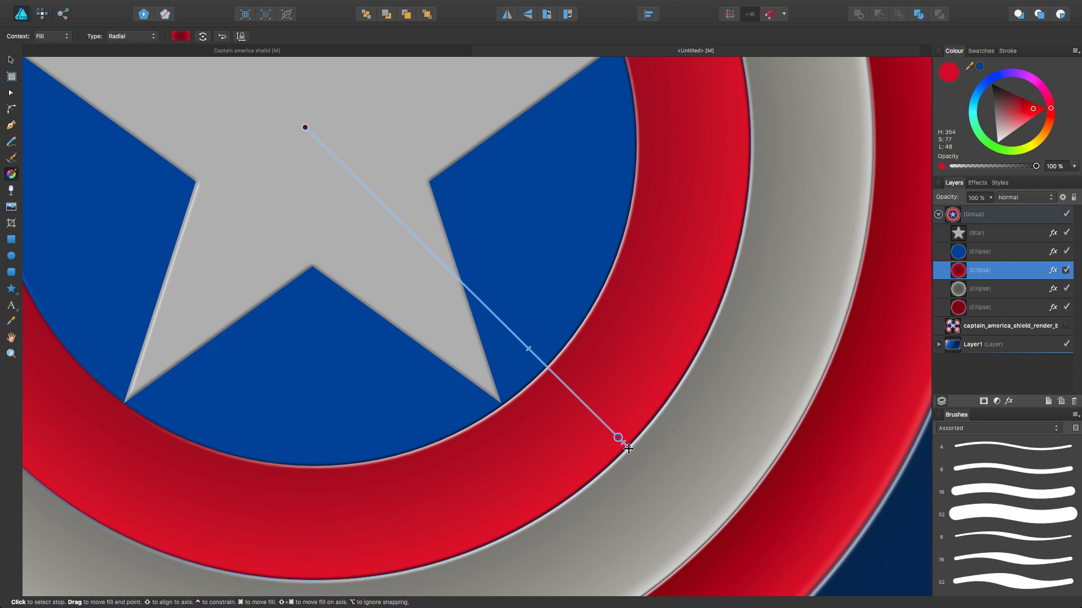
left_click(1013, 130)
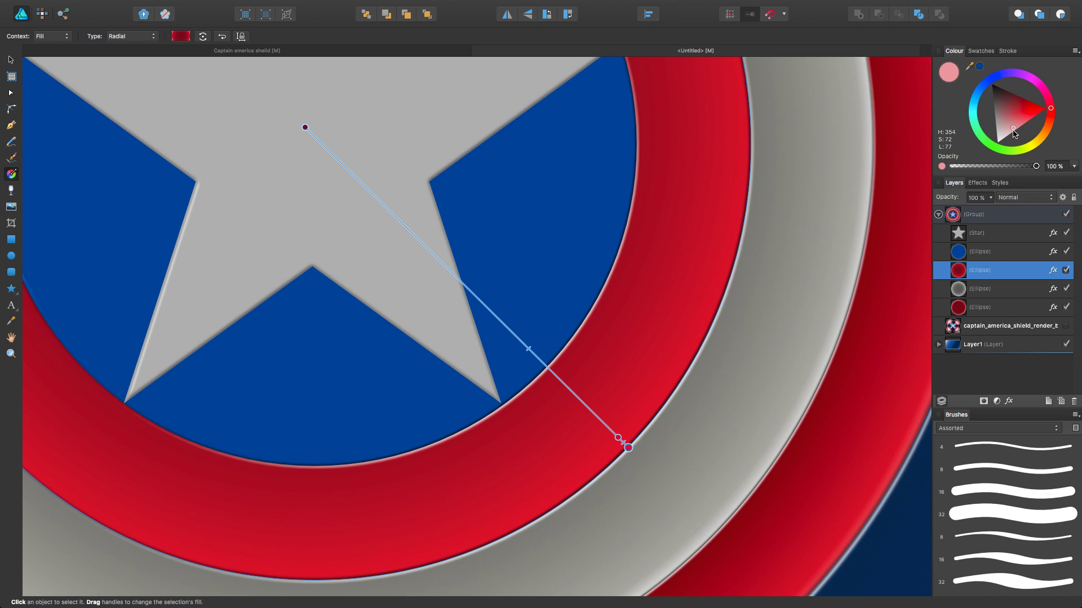
Set the end stop of the inner red ring's gradient to H 354, S 86, L 69
left_click_drag(1013, 133, 1025, 125)
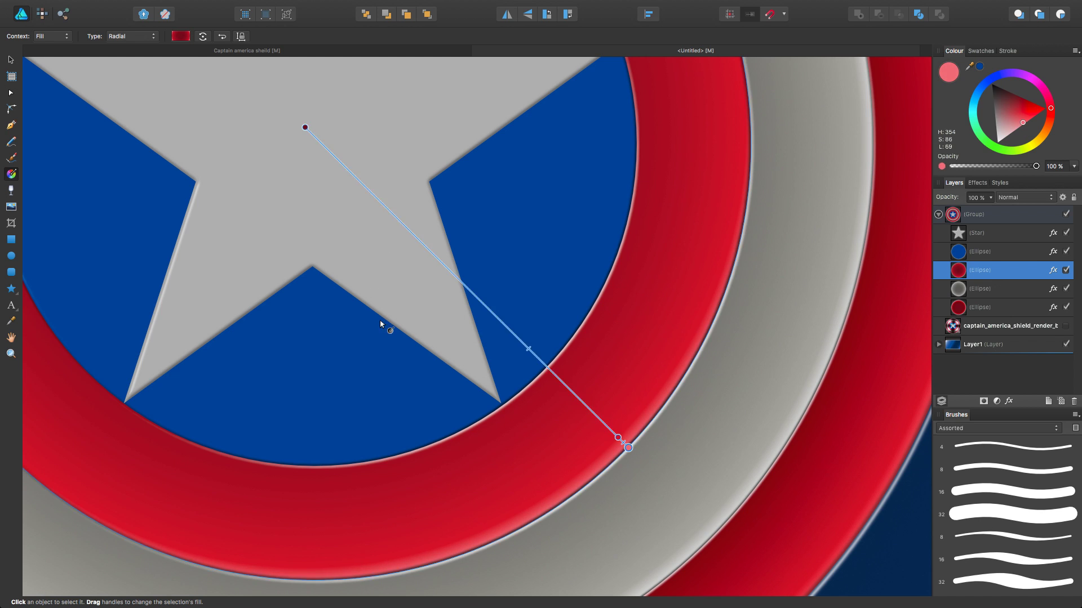
scroll(386, 321, "down", 3)
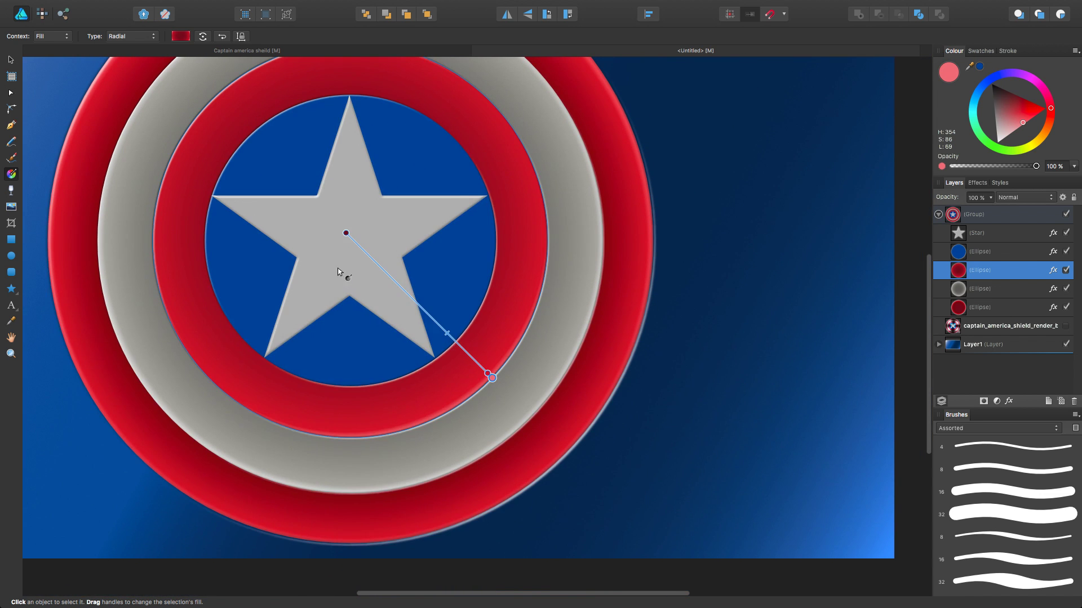
left_click_drag(330, 267, 381, 287)
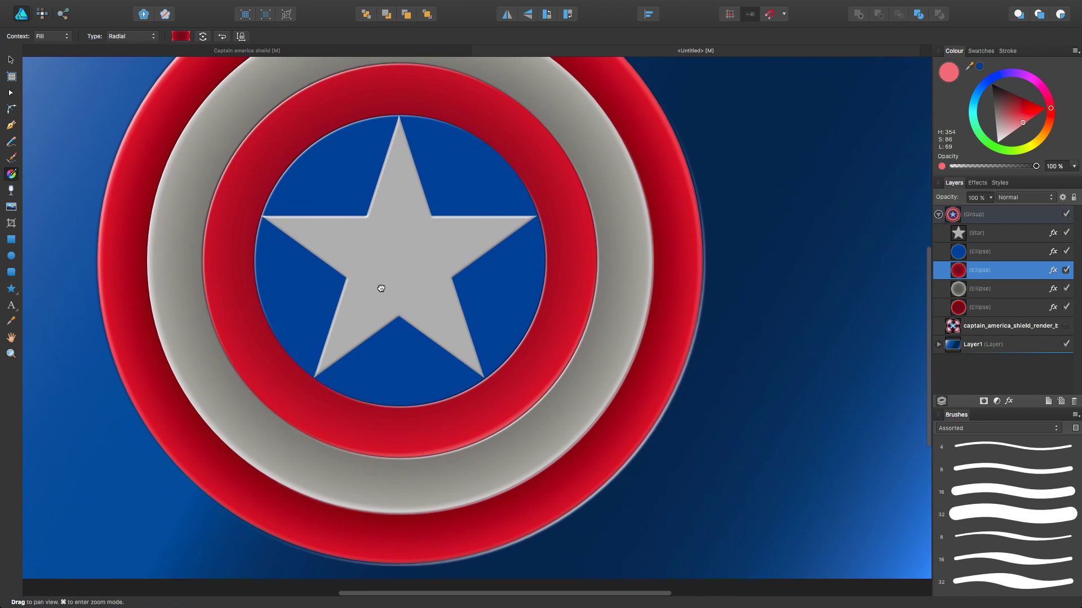
Add a gradient stop at the inner red ring's inner edge and set it to dark red (H 354, S 84, L 32)
left_click(397, 255)
left_click_drag(398, 256, 396, 256)
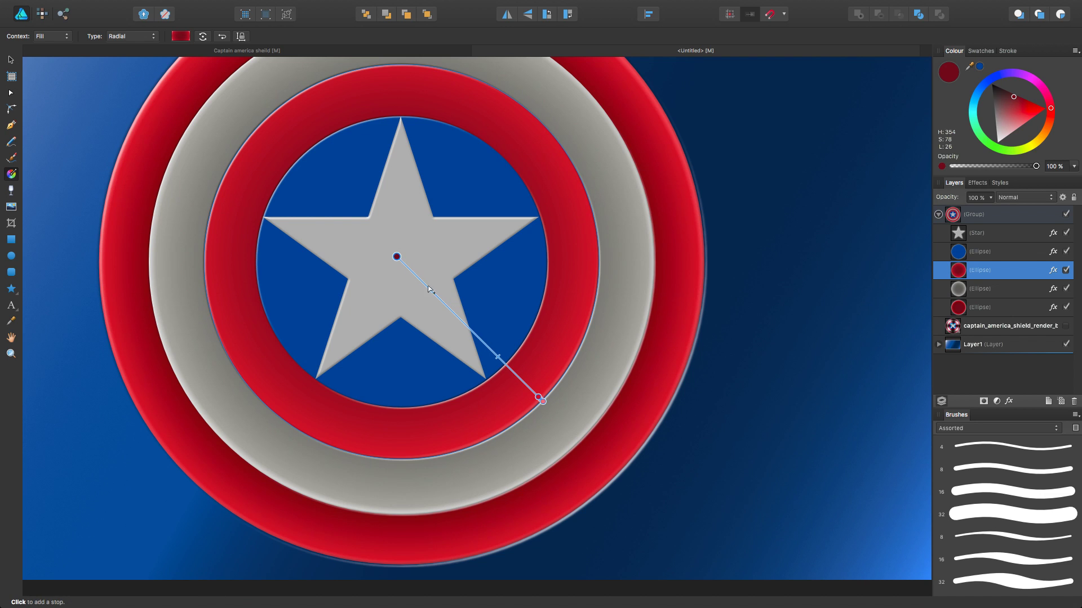
left_click(503, 363)
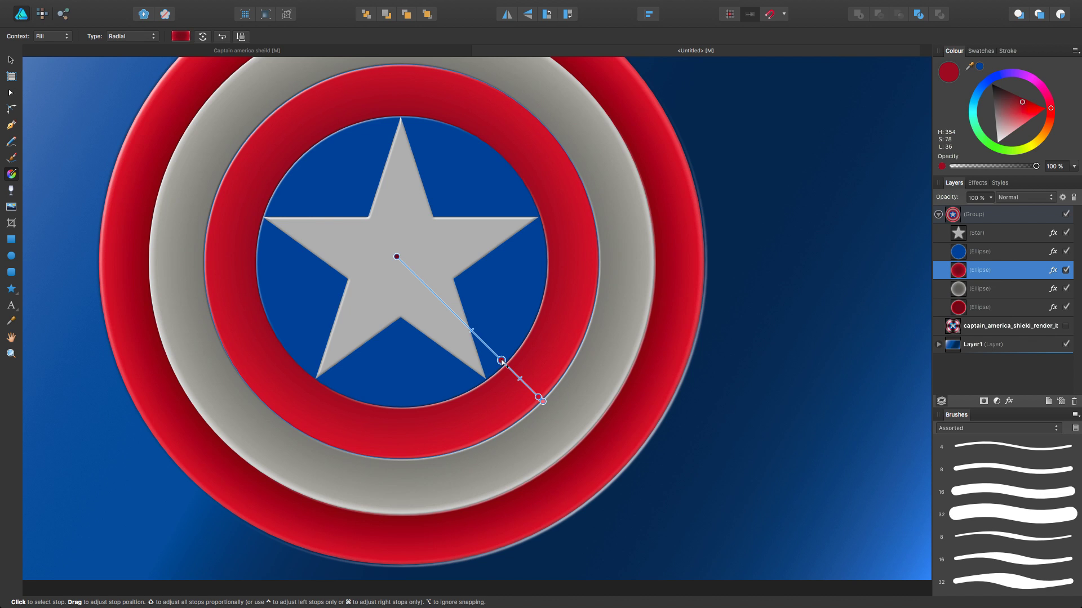
left_click(1024, 104)
left_click_drag(1024, 104, 1022, 102)
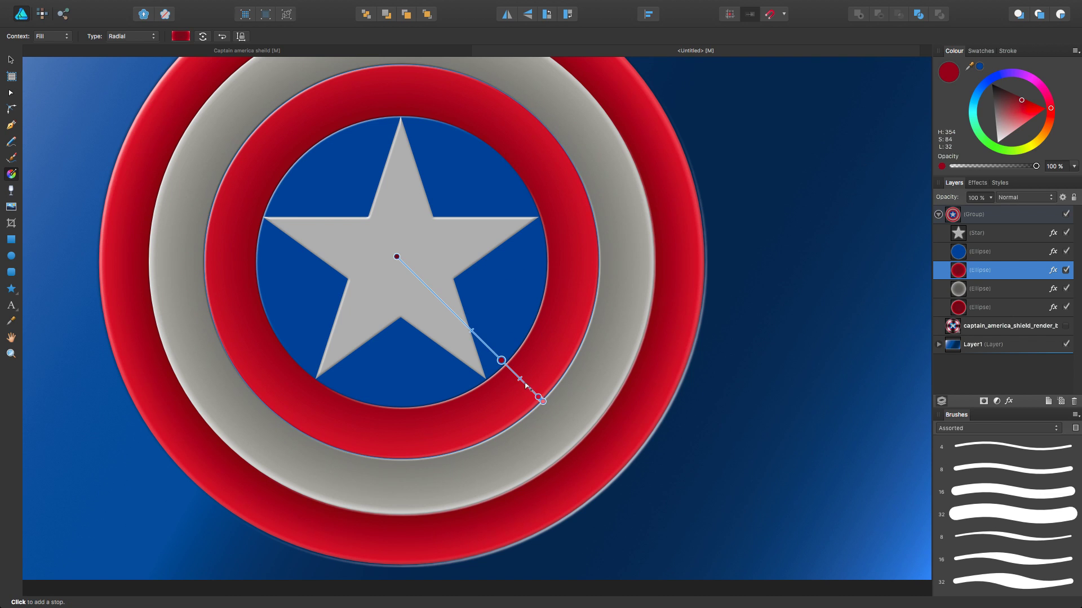
left_click_drag(522, 382, 522, 379)
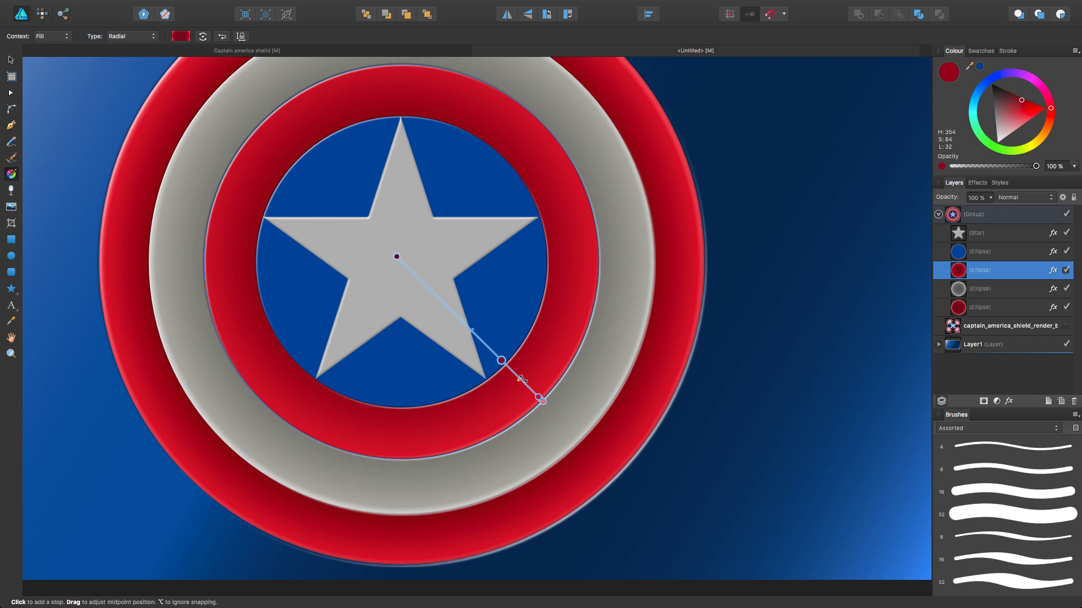
scroll(420, 259, "up", 3)
scroll(419, 259, "left", 3)
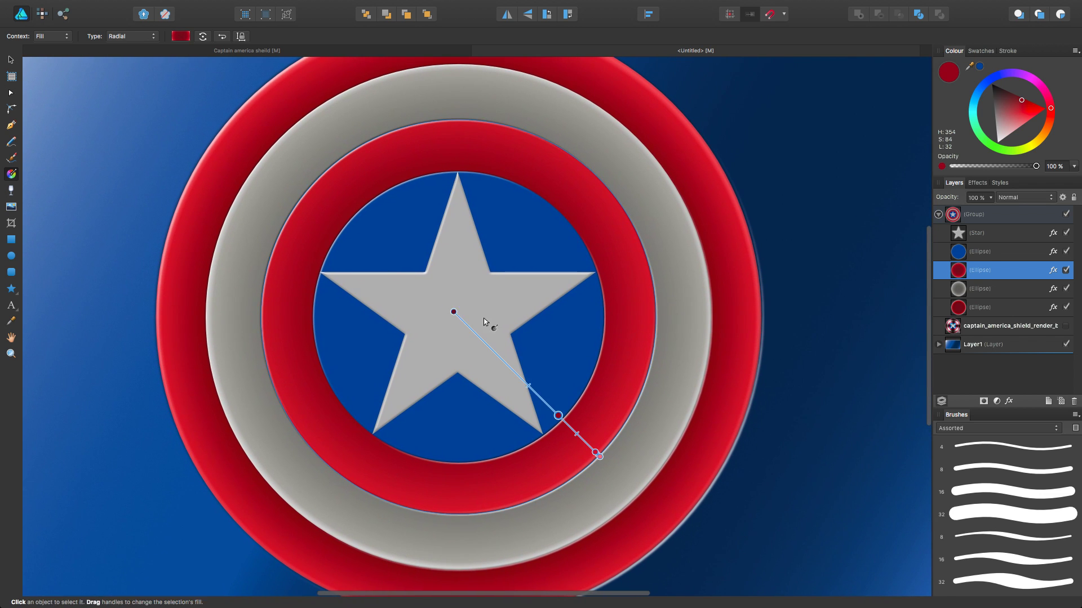
Give the blue circle a radial gradient from dark blue at the star's centre to bright blue at the circle's lower-right edge
left_click(417, 243)
scroll(423, 276, "down", 3)
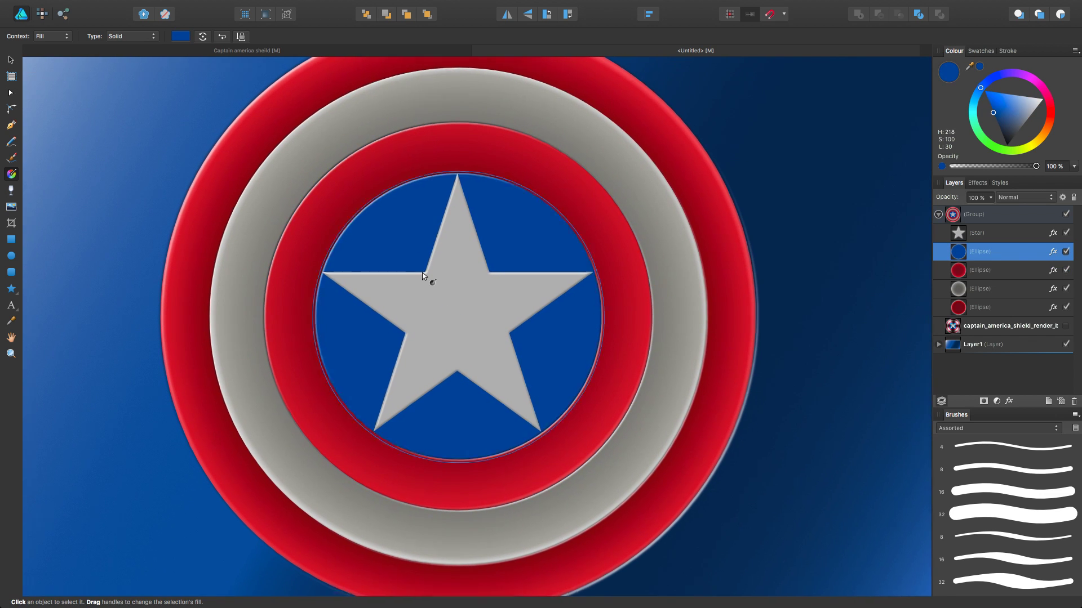
scroll(405, 251, "right", 2)
scroll(406, 251, "down", 1)
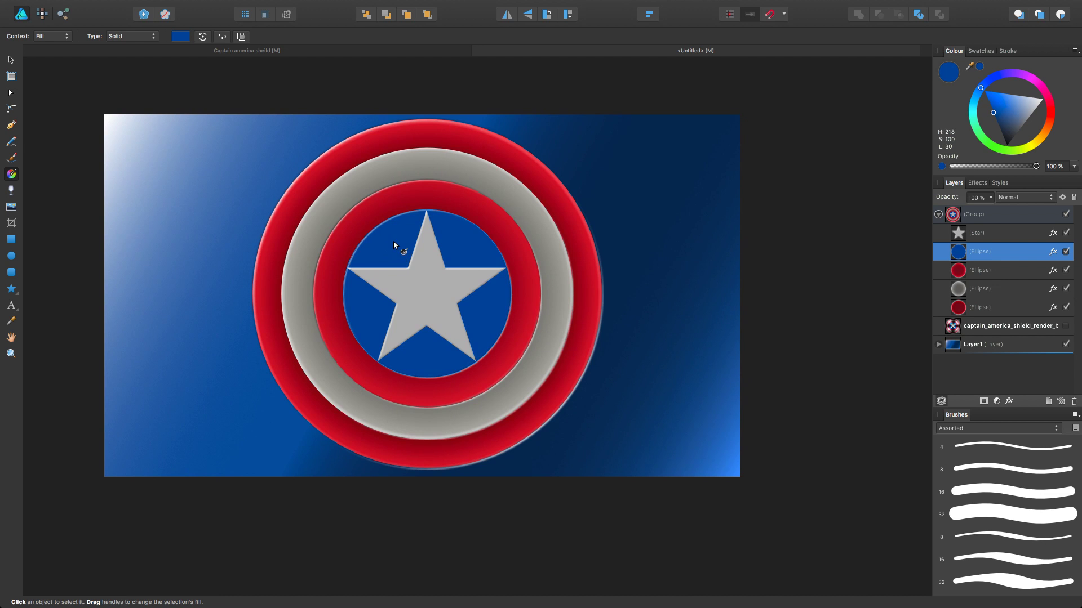
left_click_drag(382, 231, 426, 296)
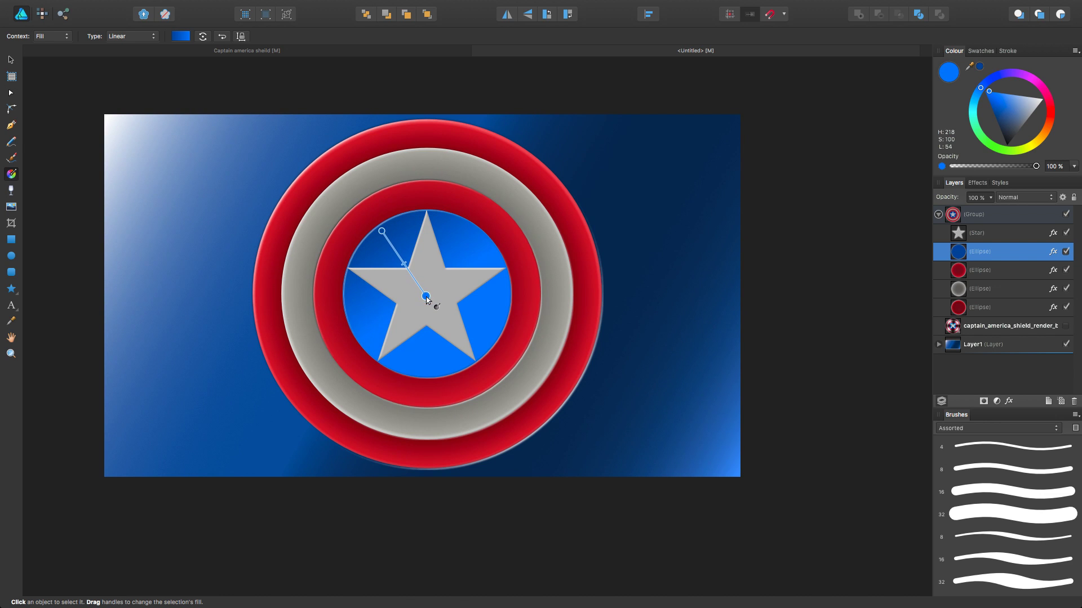
left_click(138, 36)
left_click(134, 53)
left_click_drag(389, 240, 427, 294)
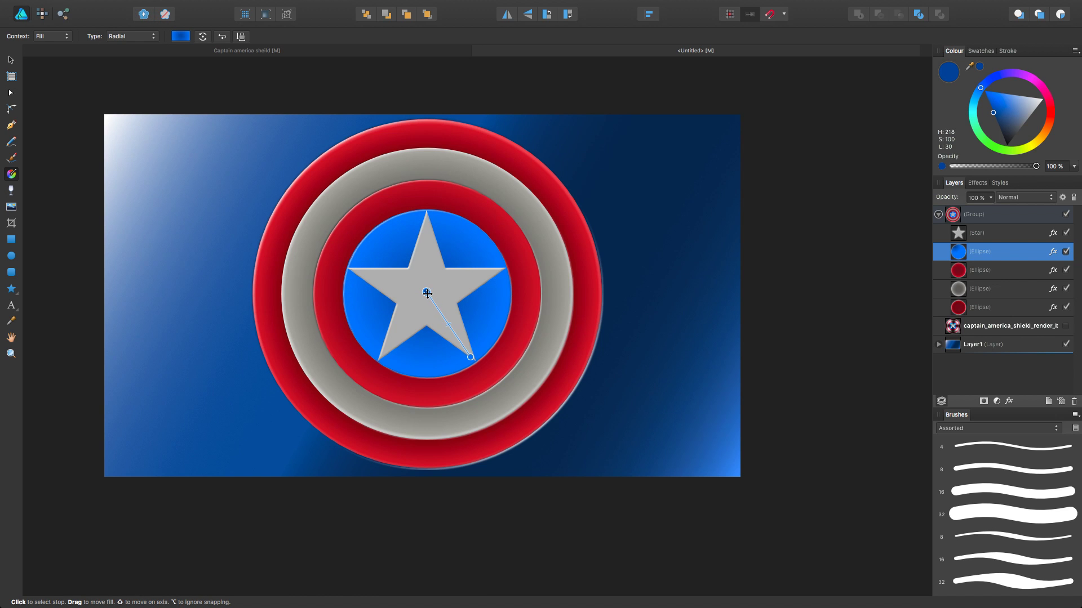
left_click_drag(470, 357, 505, 322)
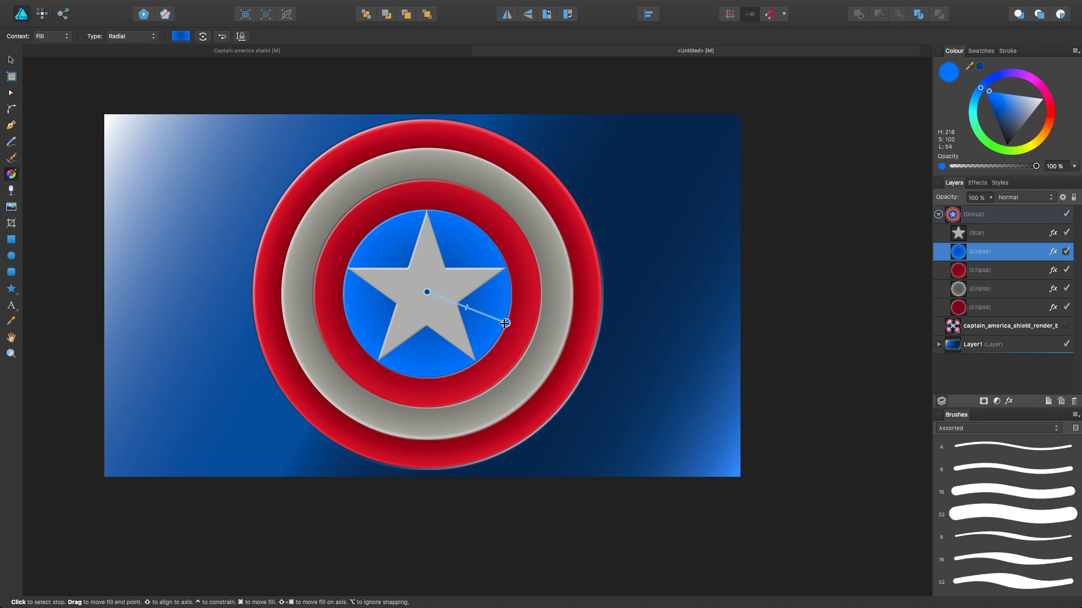
Add a medium-blue stop (H 218, S 95, L 45) just inside the blue circle's edge and set the end stop to H 218, S 93, L 61
scroll(449, 314, "up", 3)
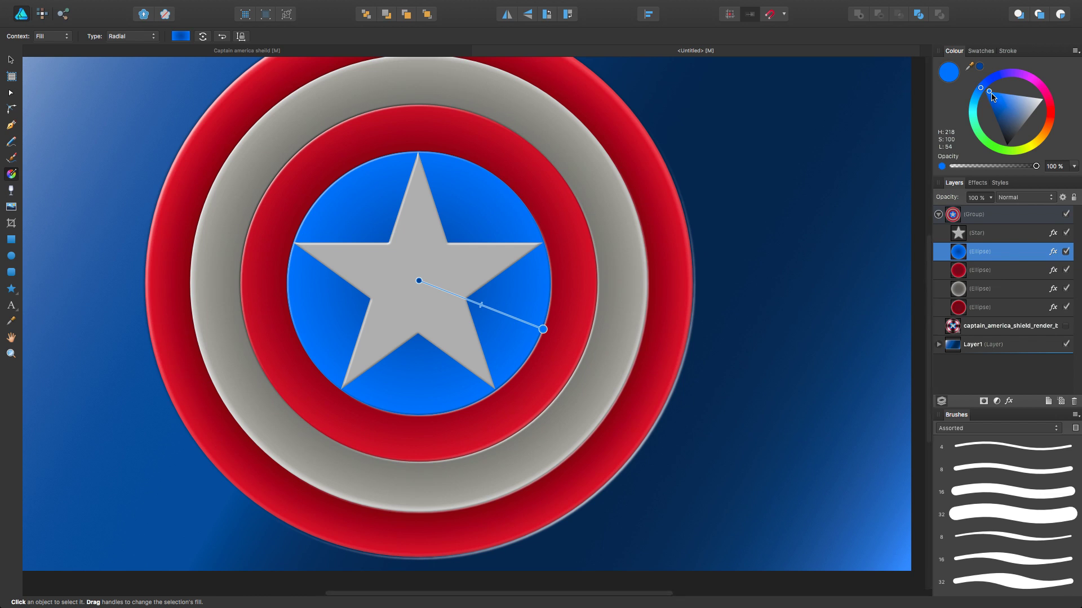
left_click_drag(991, 98, 987, 98)
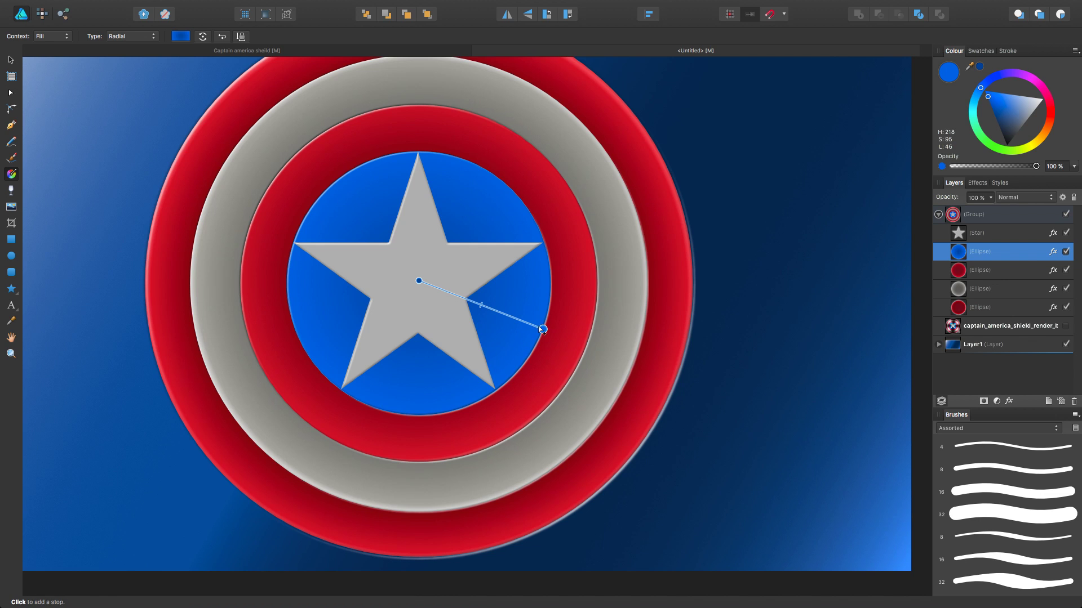
left_click(536, 327)
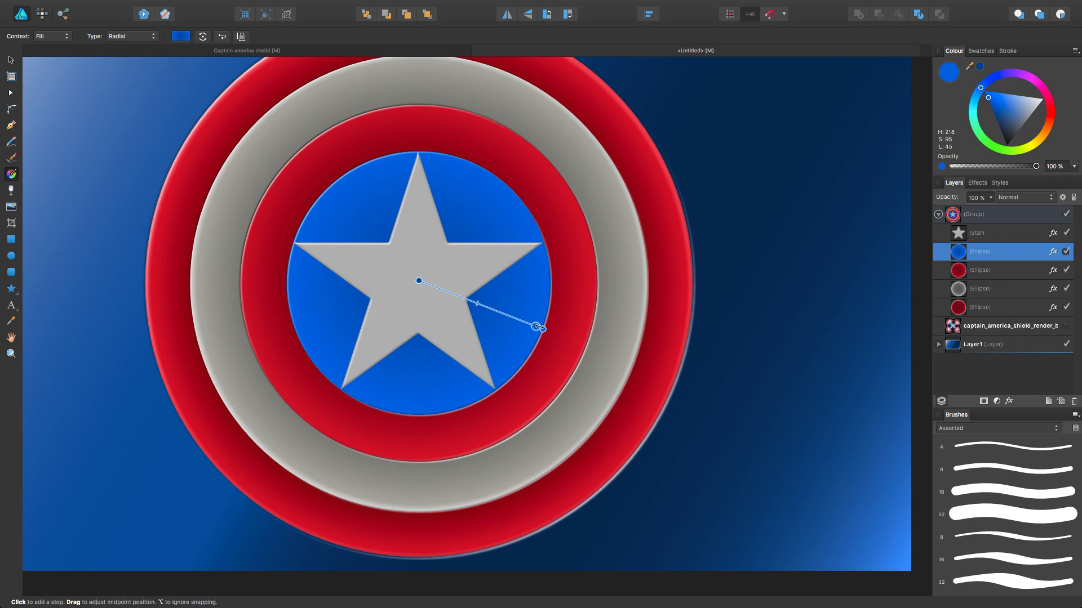
left_click_drag(992, 100, 1000, 96)
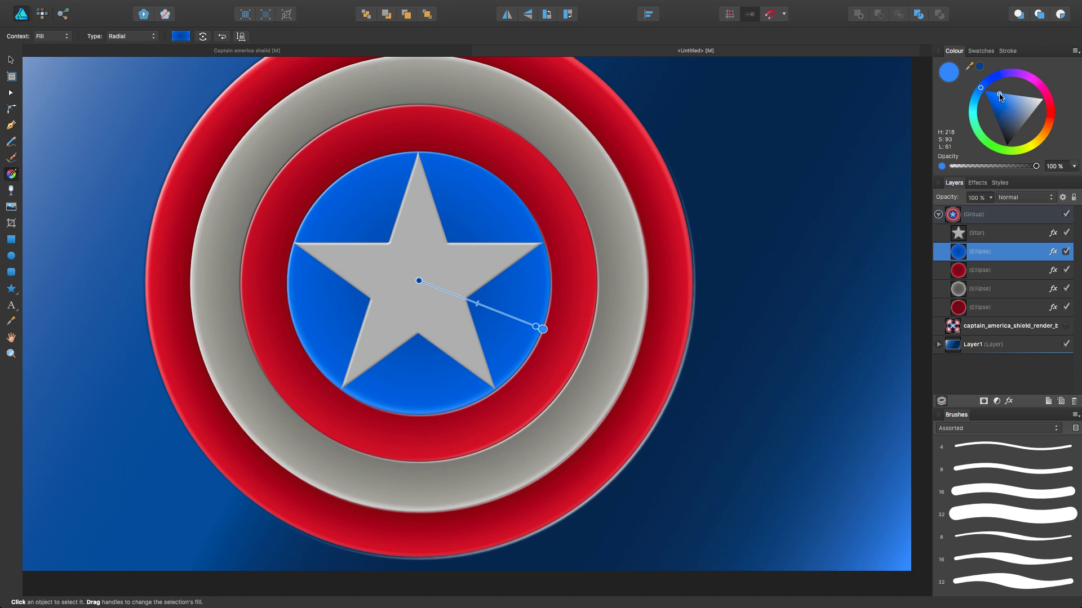
Fine-tune the blue gradient's centre on the star and add a dark blue stop (H 218, S 96, L 27) between the centre and the edge
left_click(419, 281)
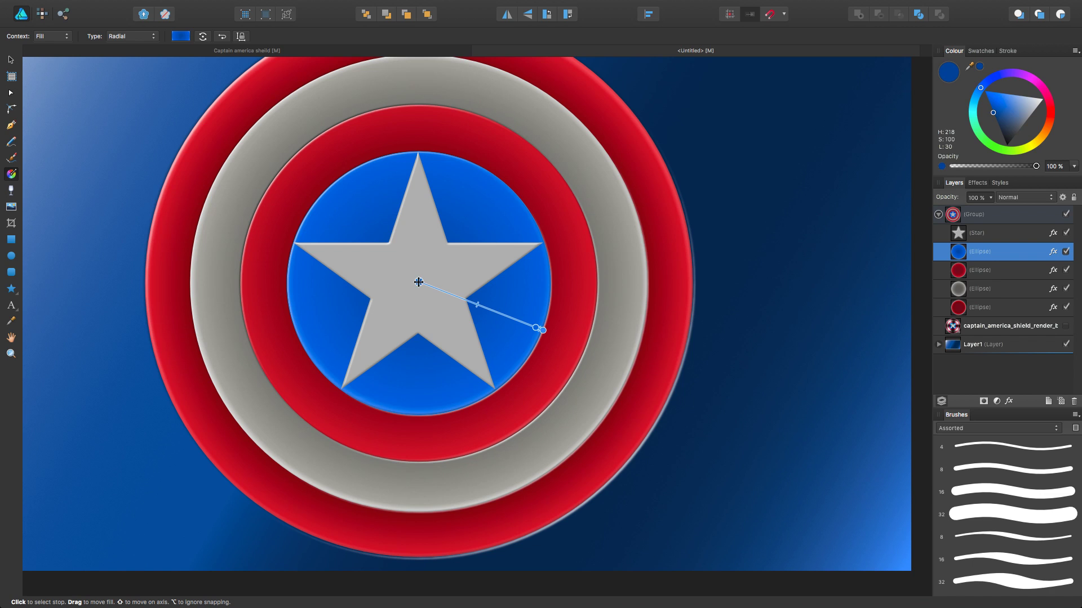
left_click_drag(418, 282, 419, 283)
left_click(455, 297)
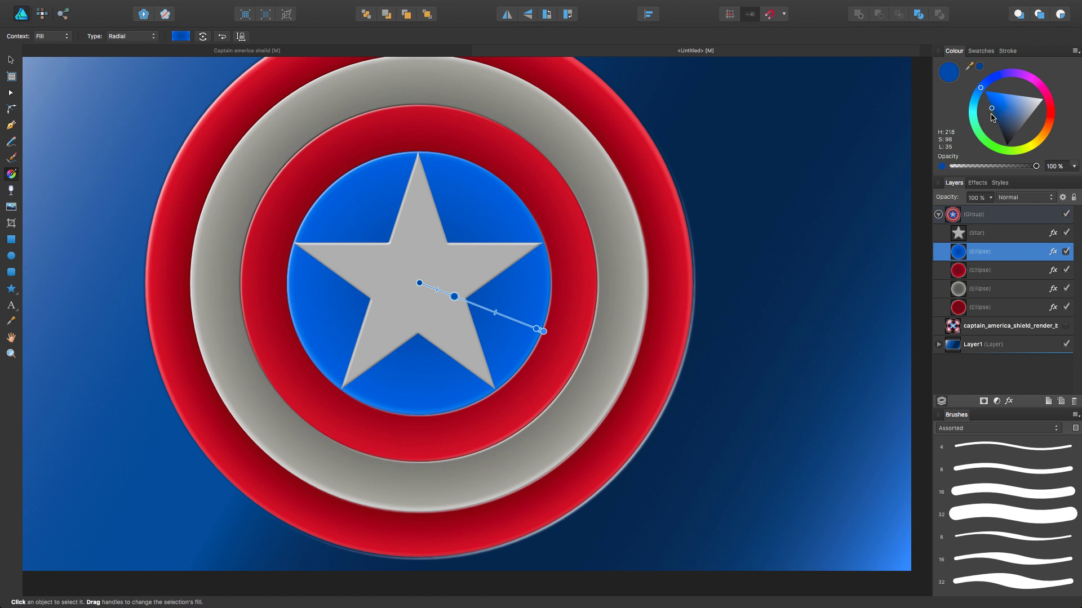
left_click_drag(994, 112, 995, 120)
scroll(475, 313, "down", 5)
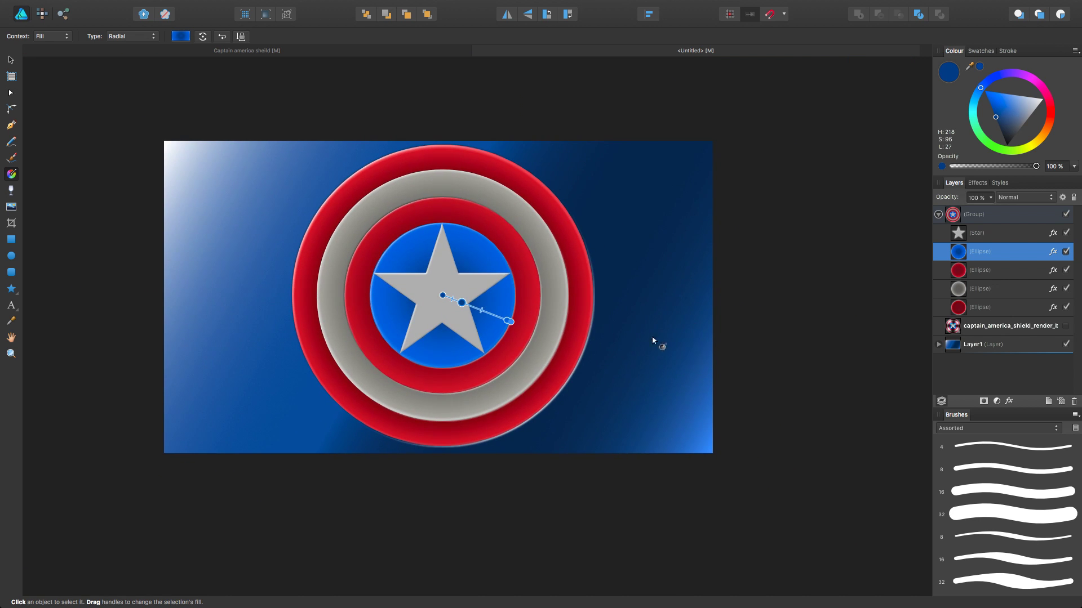
Select the whole shield group with the Move tool
left_click(10, 60)
left_click(293, 205)
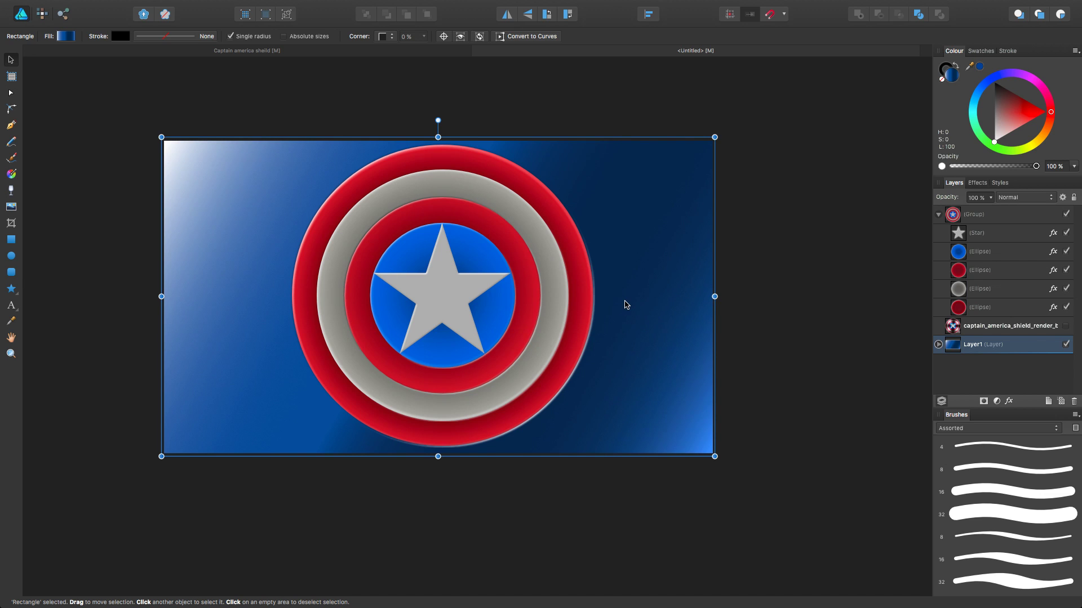
left_click(454, 298)
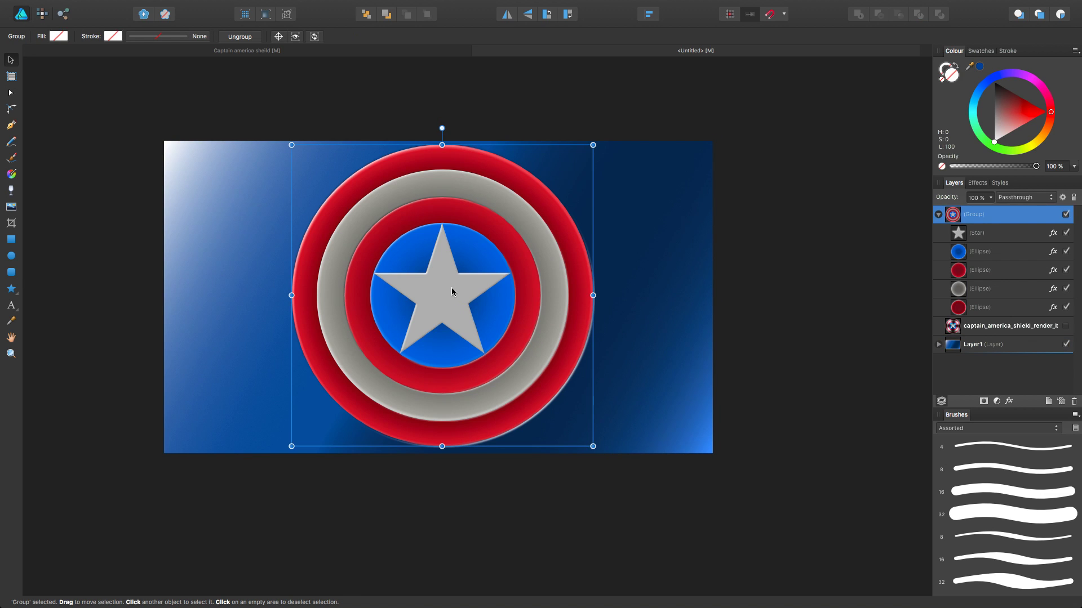
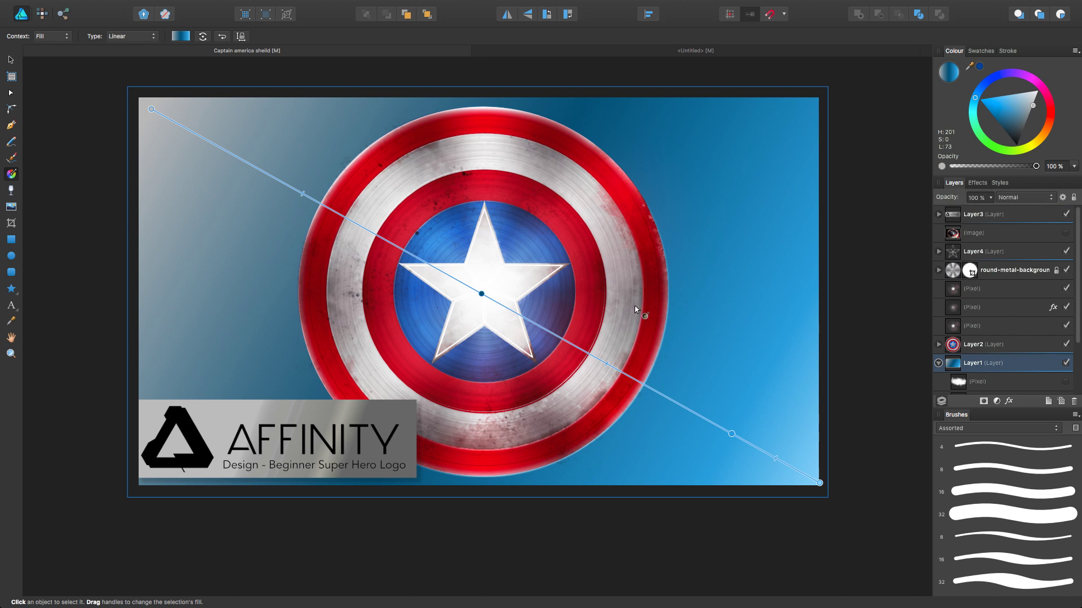
In the finished Captain America shield document, hide and show the round-metal-background layer and set its blend mode to Normal to inspect the texture
left_click(1069, 271)
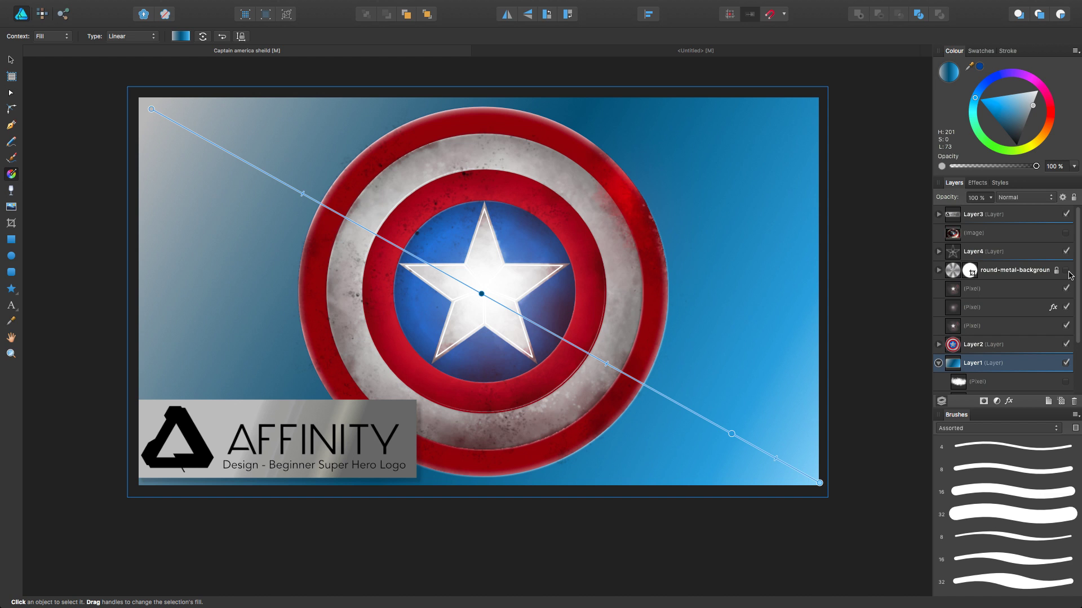
left_click(1069, 272)
left_click(1024, 272)
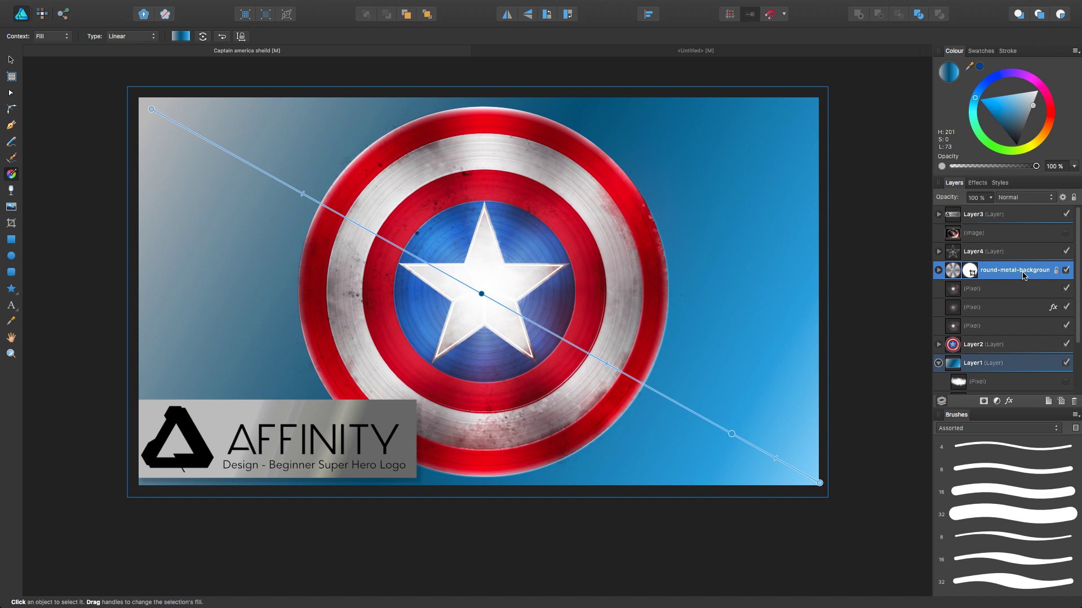
left_click(1022, 197)
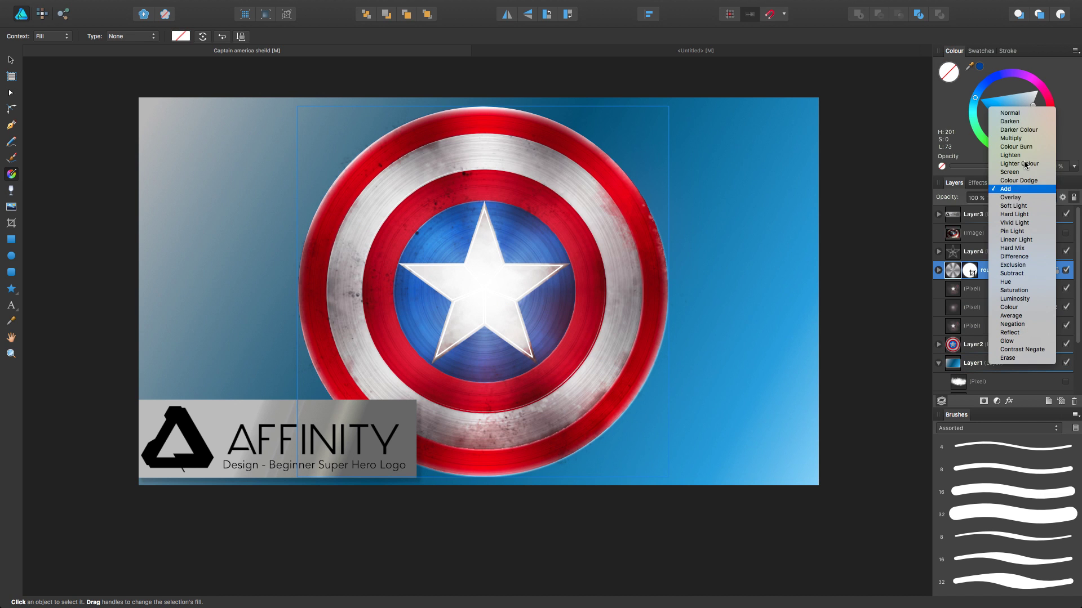
left_click(1019, 114)
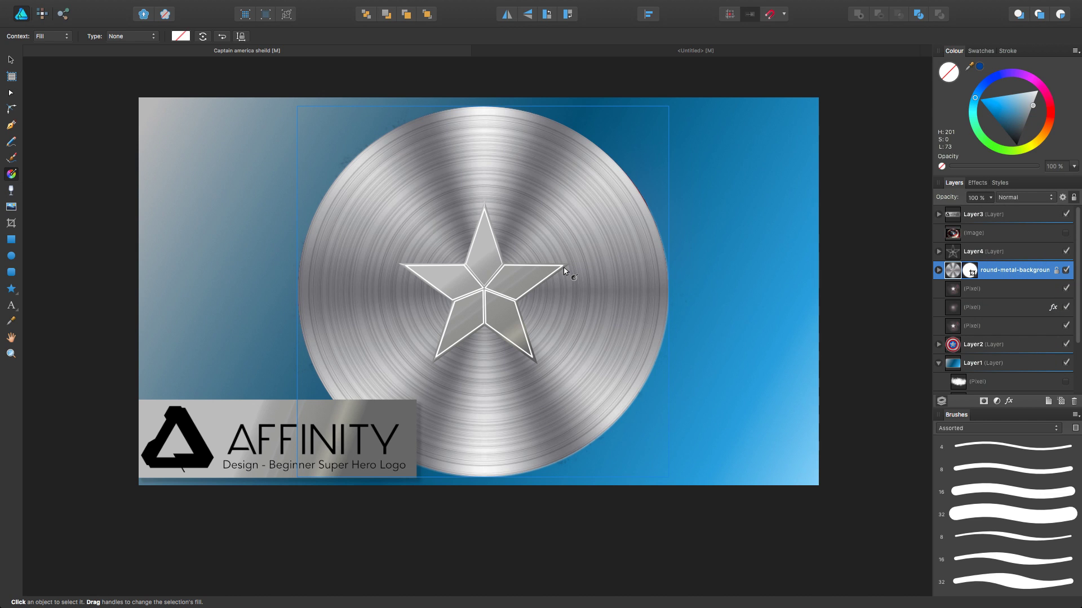
Return to the untitled document, collapse the shield group and place the round-metal-background JPEG at its default size over the shield
left_click(559, 53)
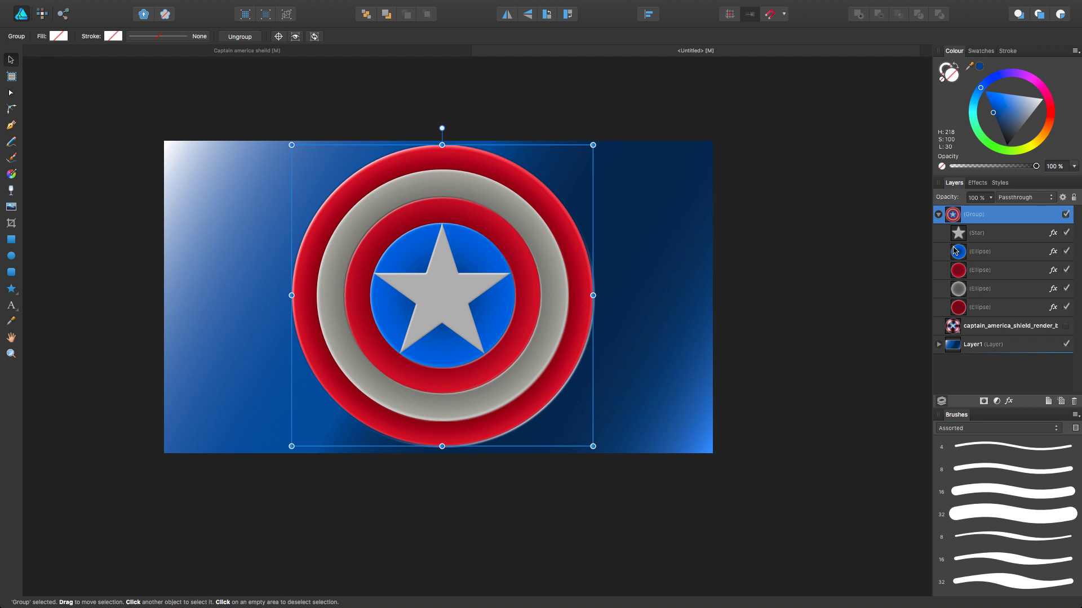
left_click(938, 217)
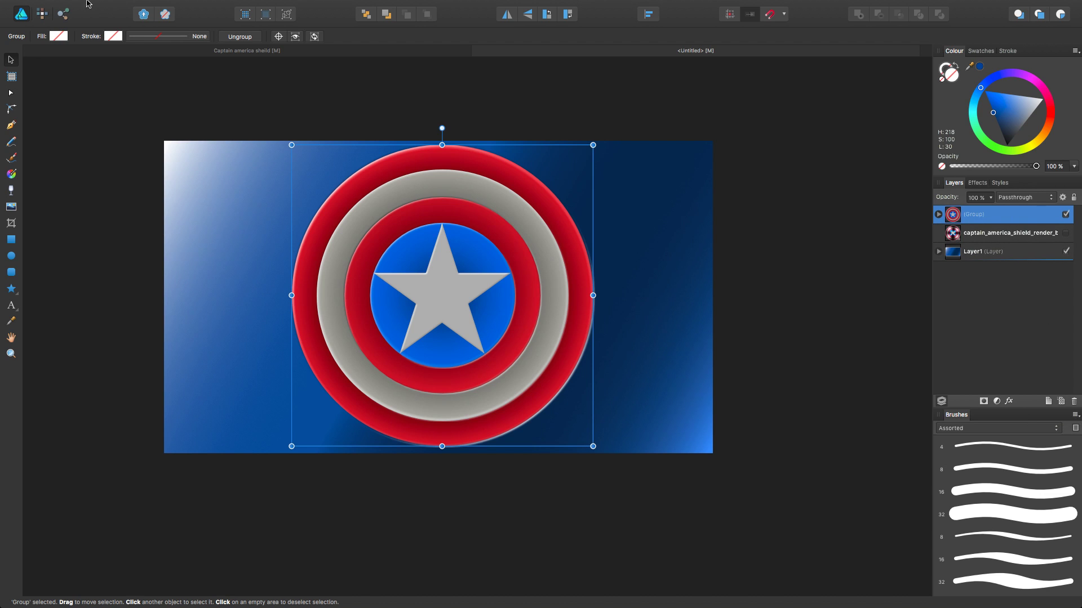
left_click(111, 7)
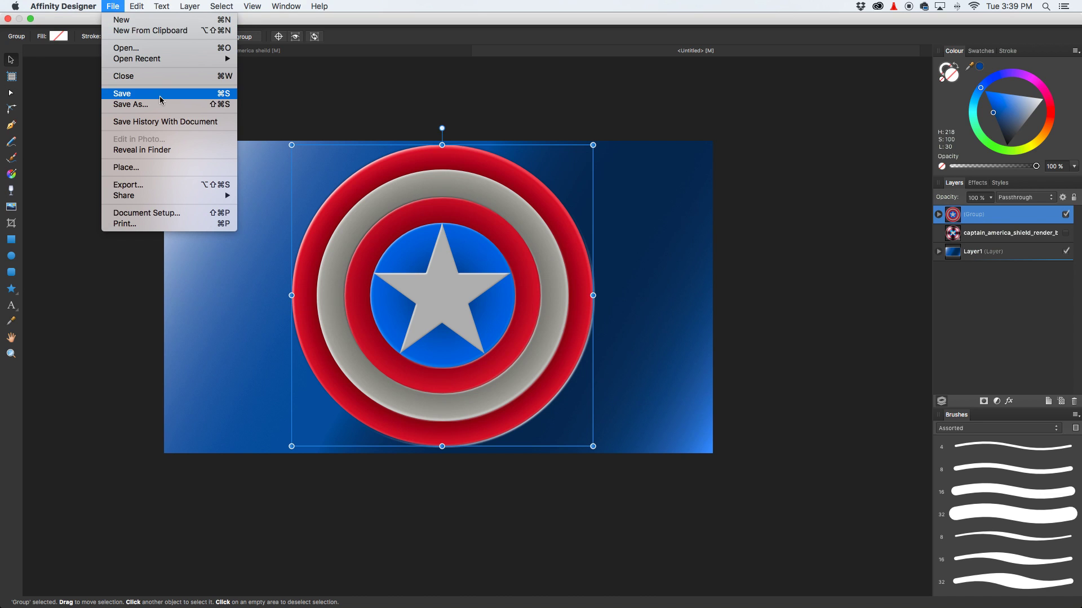
left_click(159, 168)
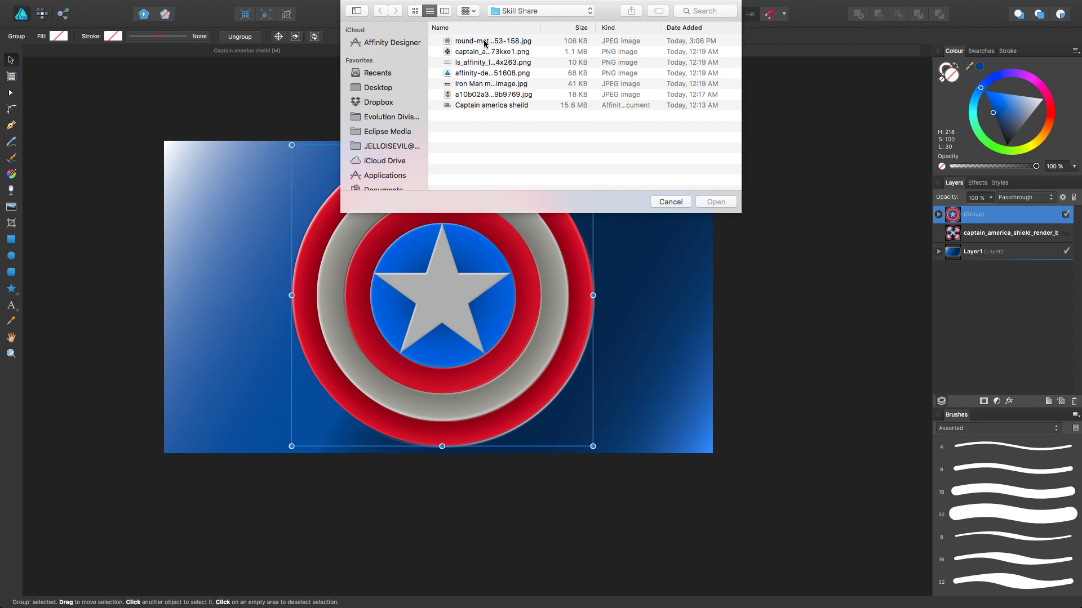
left_click(485, 43)
left_click(716, 202)
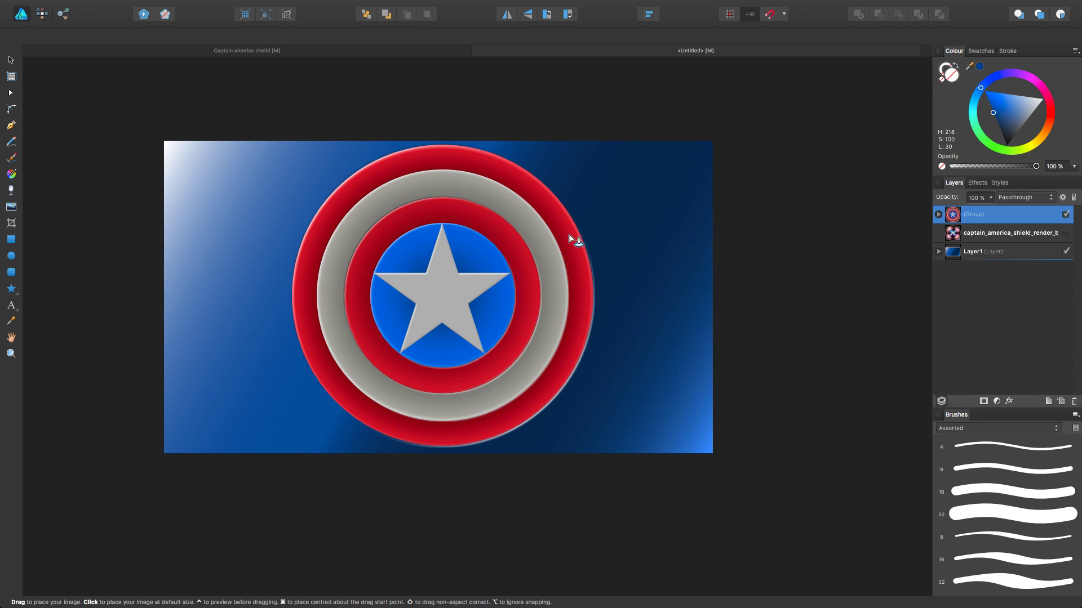
left_click(412, 230)
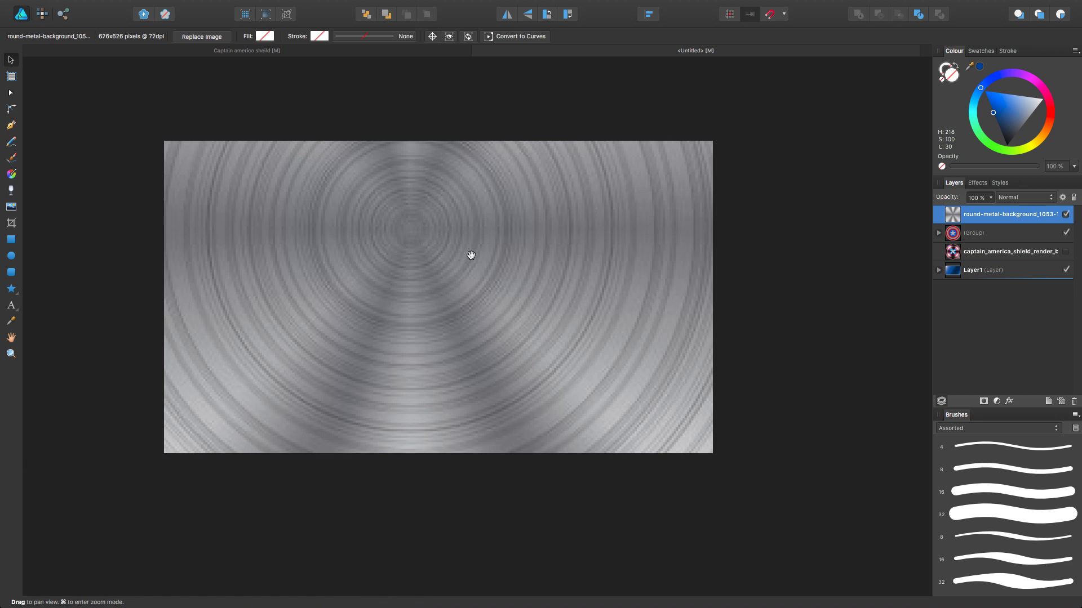
scroll(481, 262, "down", 6)
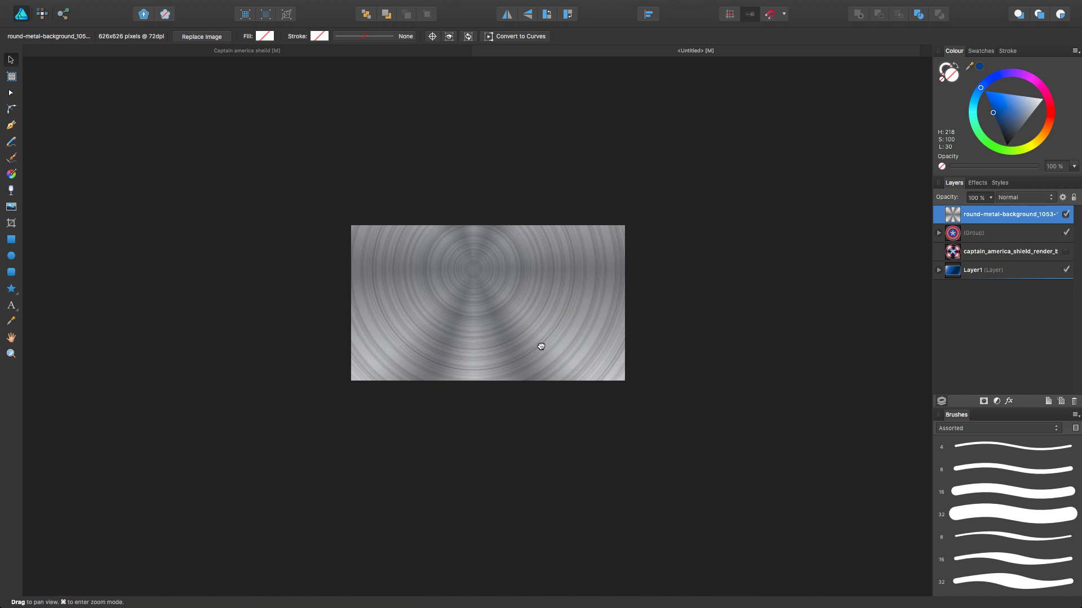
left_click_drag(479, 326, 512, 366)
scroll(512, 366, "down", 3)
scroll(512, 366, "down", 3)
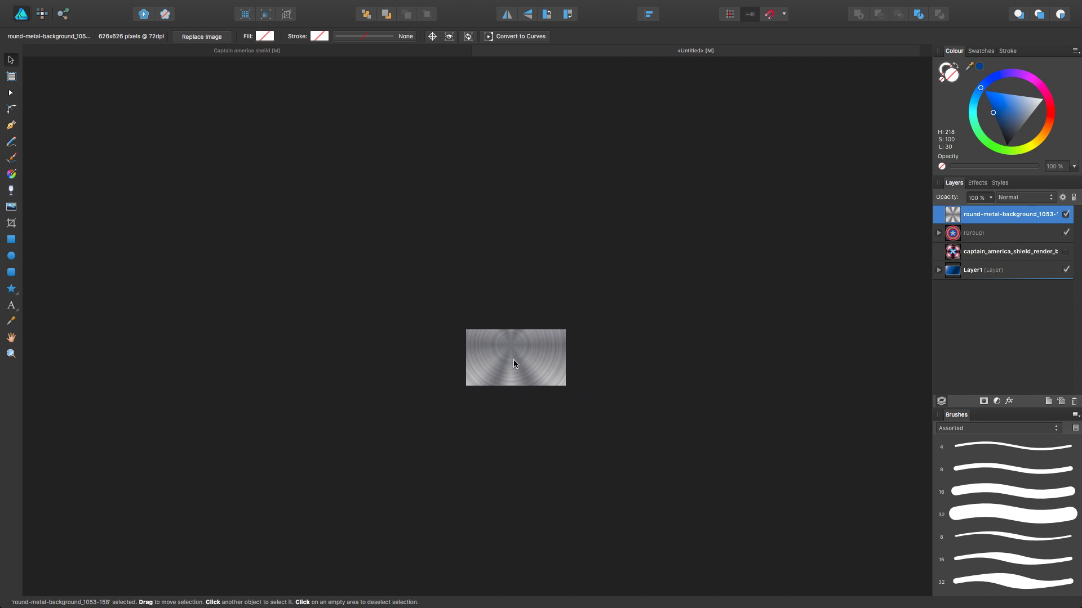
left_click_drag(388, 222, 569, 376)
left_click_drag(597, 419, 516, 361)
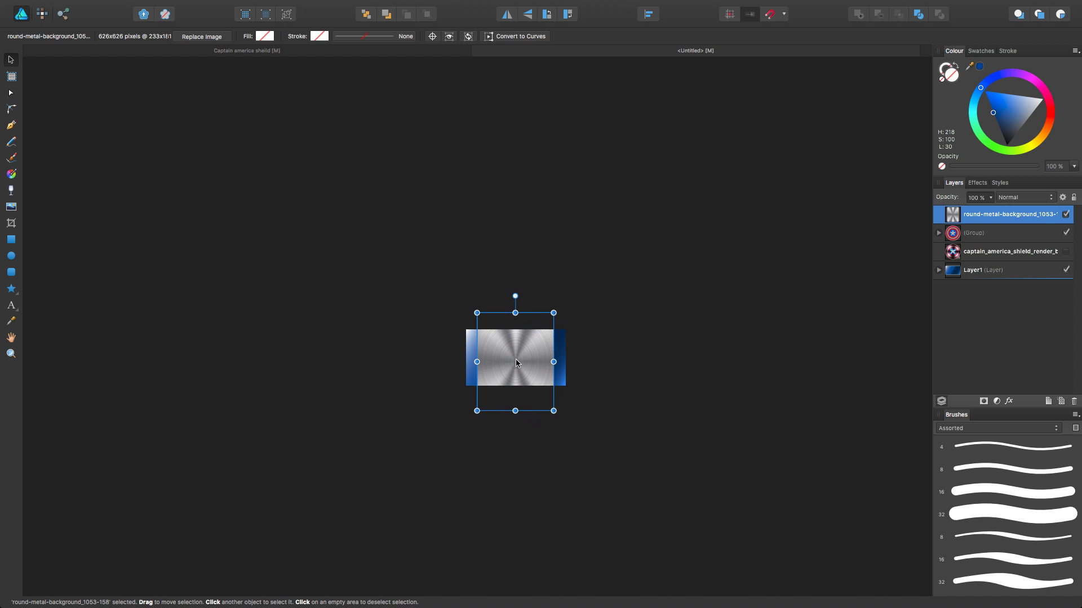
key("super+z")
left_click_drag(608, 430, 533, 370)
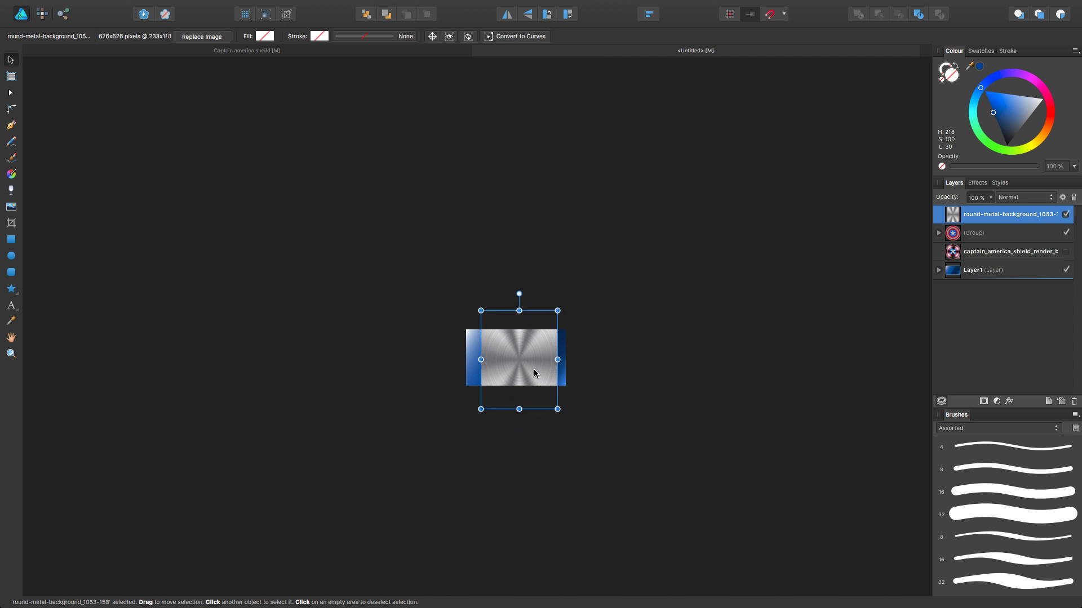
key("super+z")
key("super+z")
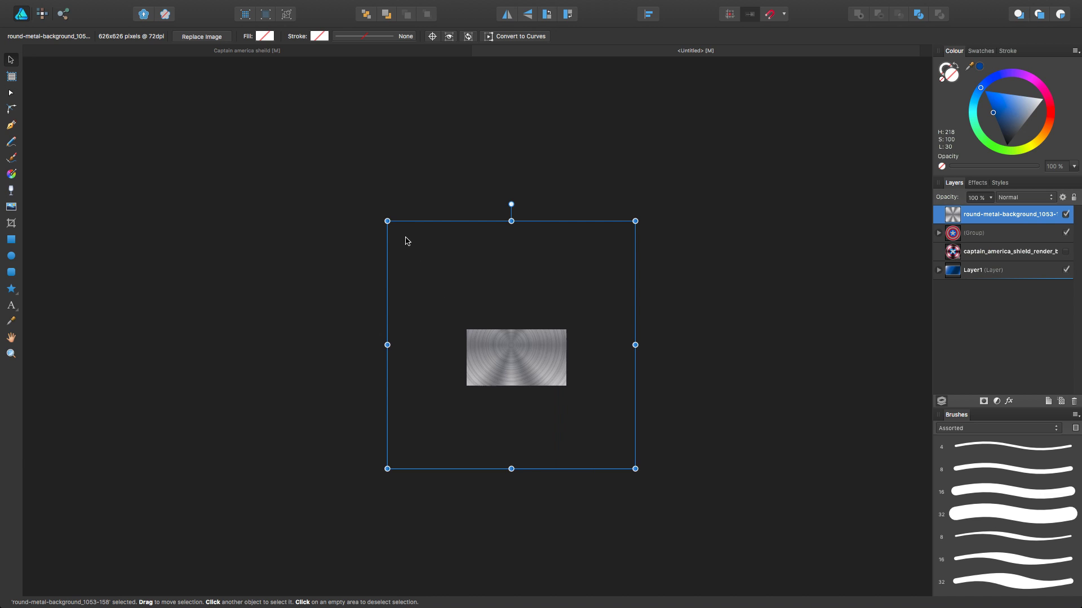
Shrink the round metal texture image proportionally to about 243 dpi and centre it on the canvas
left_click_drag(409, 245, 507, 344)
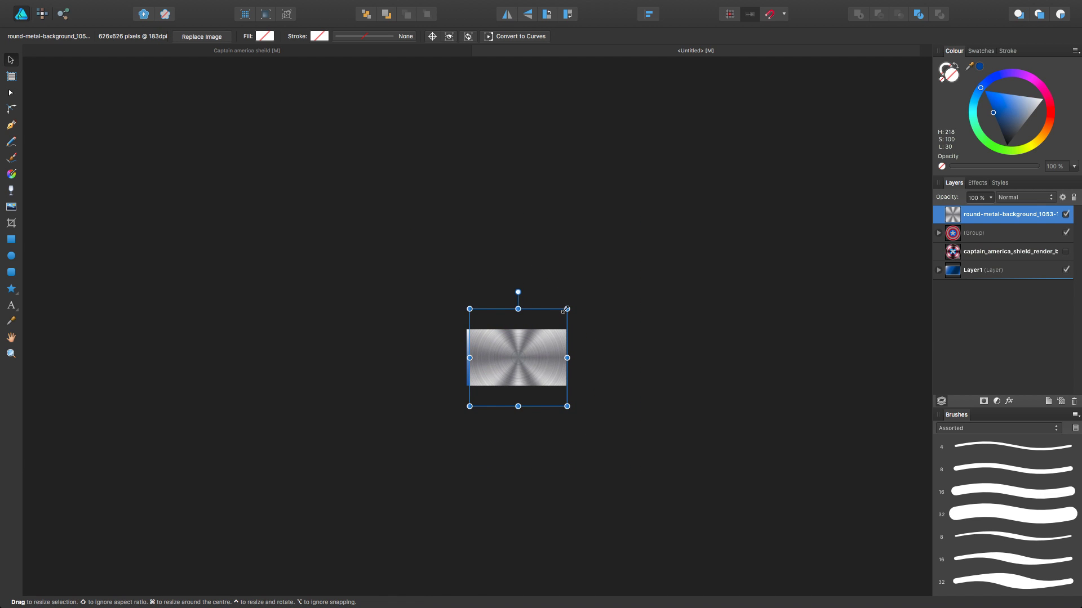
left_click_drag(562, 309, 516, 346)
scroll(504, 344, "up", 10)
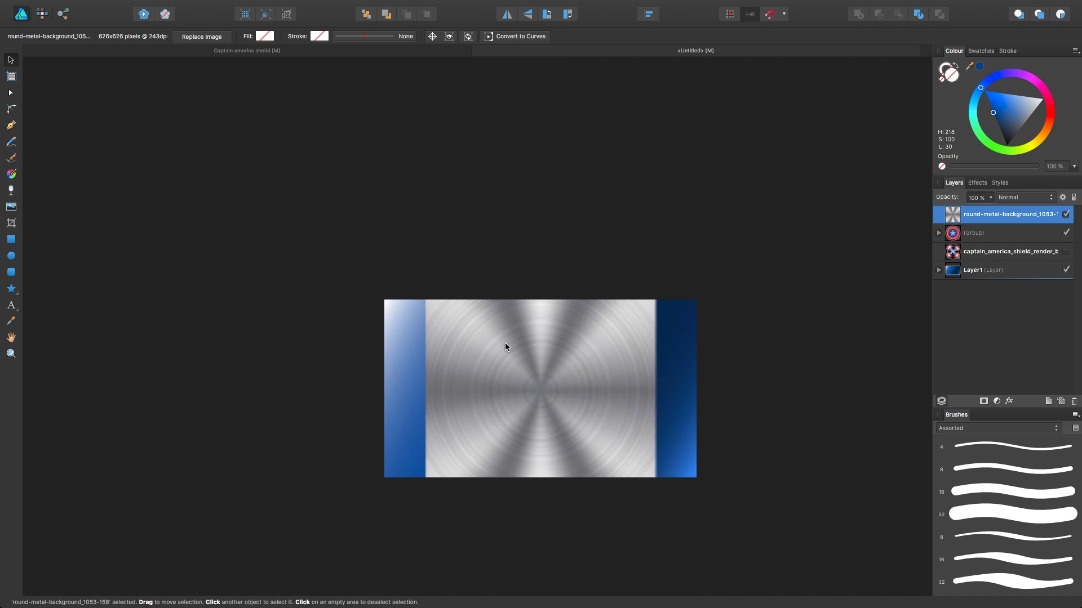
left_click_drag(534, 328, 554, 290)
scroll(549, 364, "down", 5)
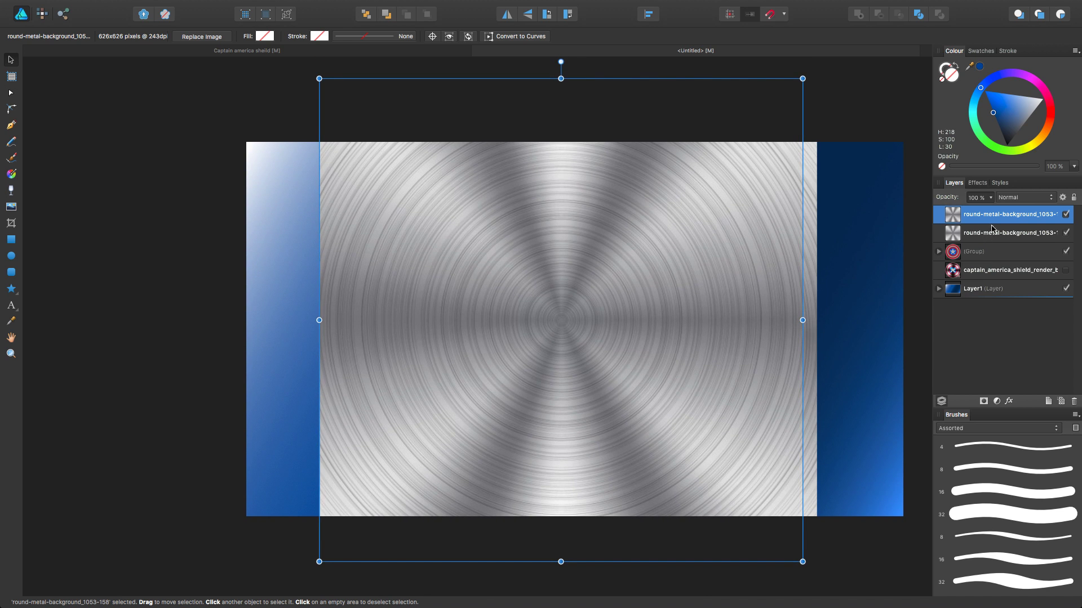
Set the round metal texture's blend mode to Overlay and align its centre with the middle of the star
left_click(1016, 198)
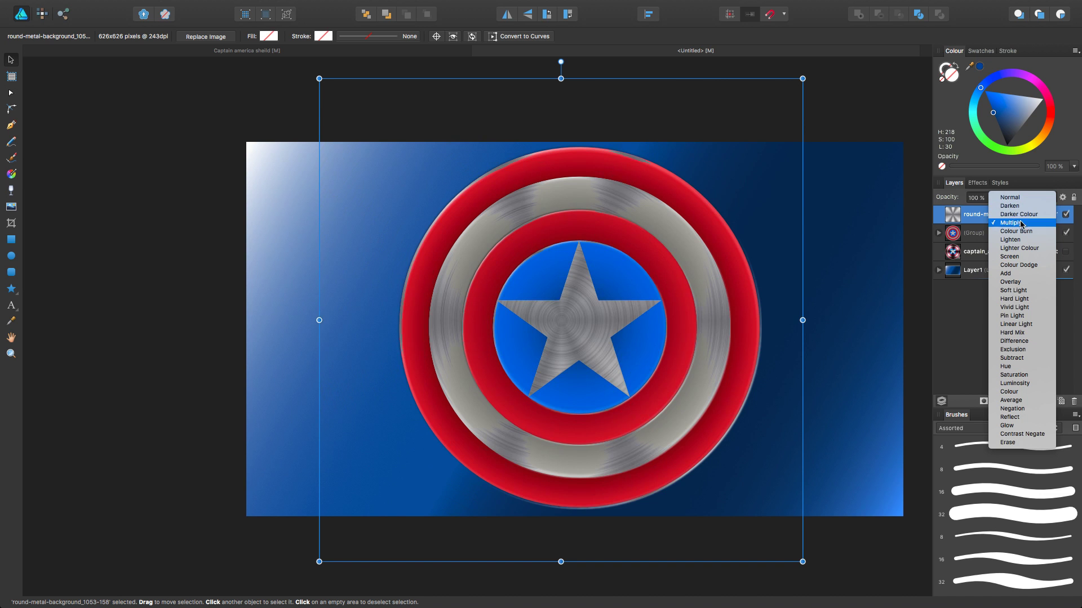
left_click(1022, 284)
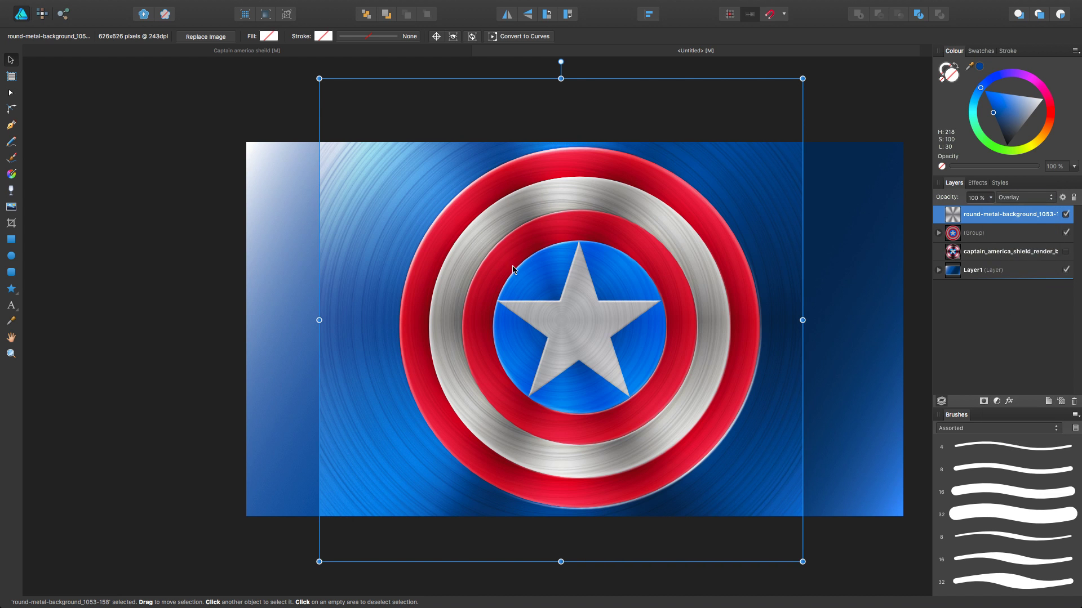
left_click_drag(567, 321, 583, 322)
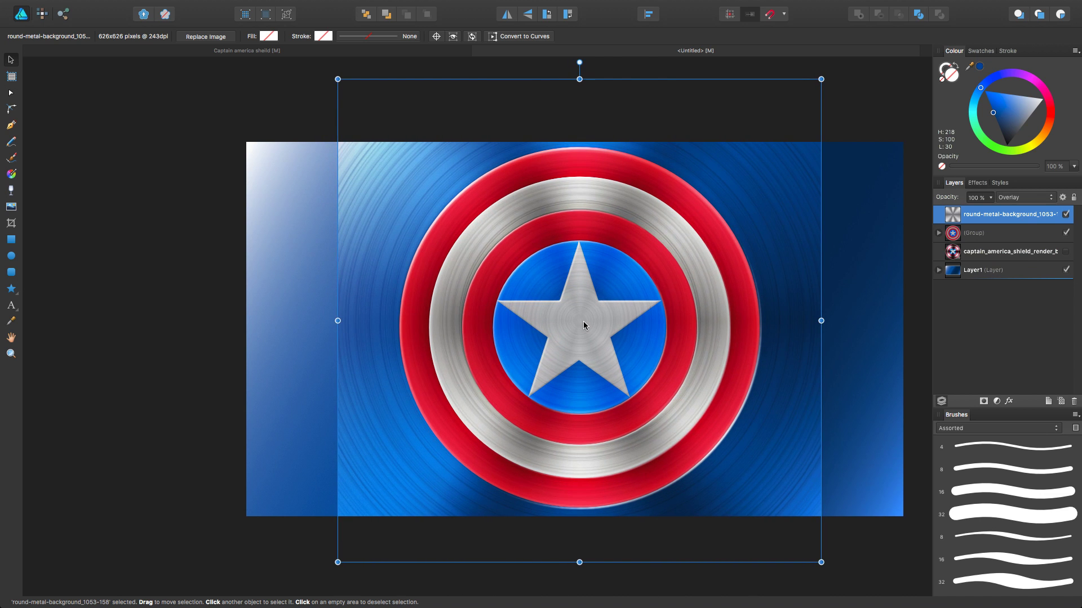
left_click_drag(582, 323, 582, 326)
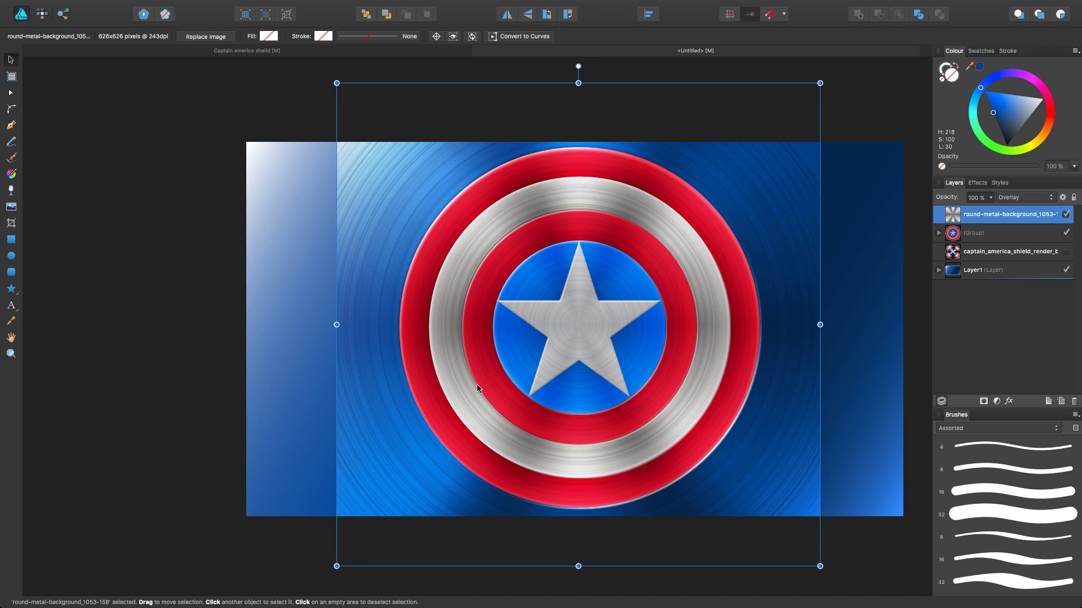
Scale the texture down to about 320 dpi so it just surrounds the shield, and nudge it into alignment with the shield's centre
left_click_drag(339, 564, 428, 506)
left_click_drag(600, 311, 568, 348)
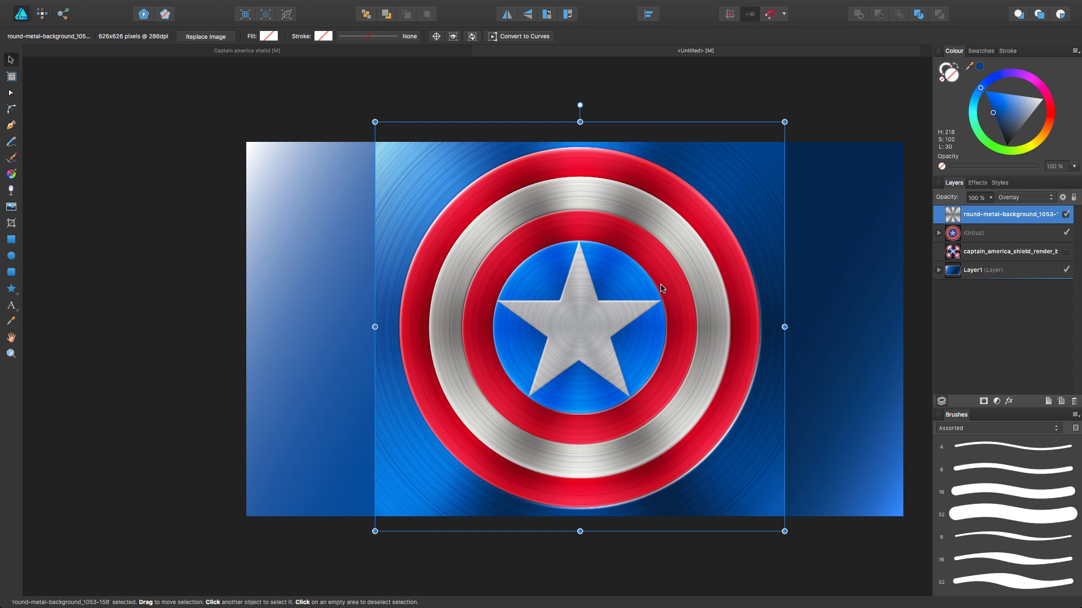
left_click_drag(783, 123, 761, 144)
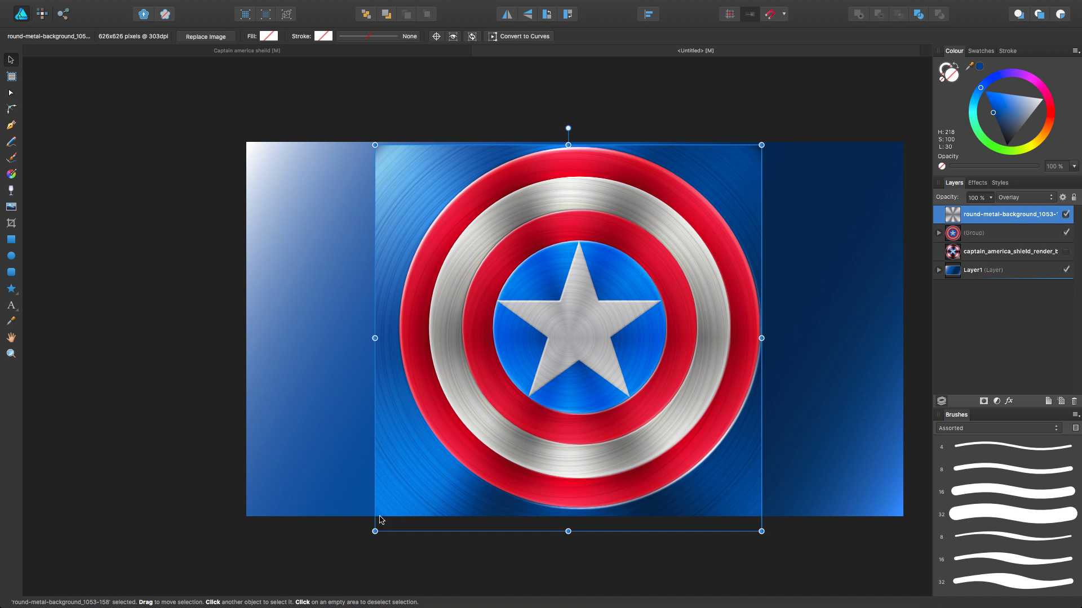
left_click_drag(375, 531, 395, 511)
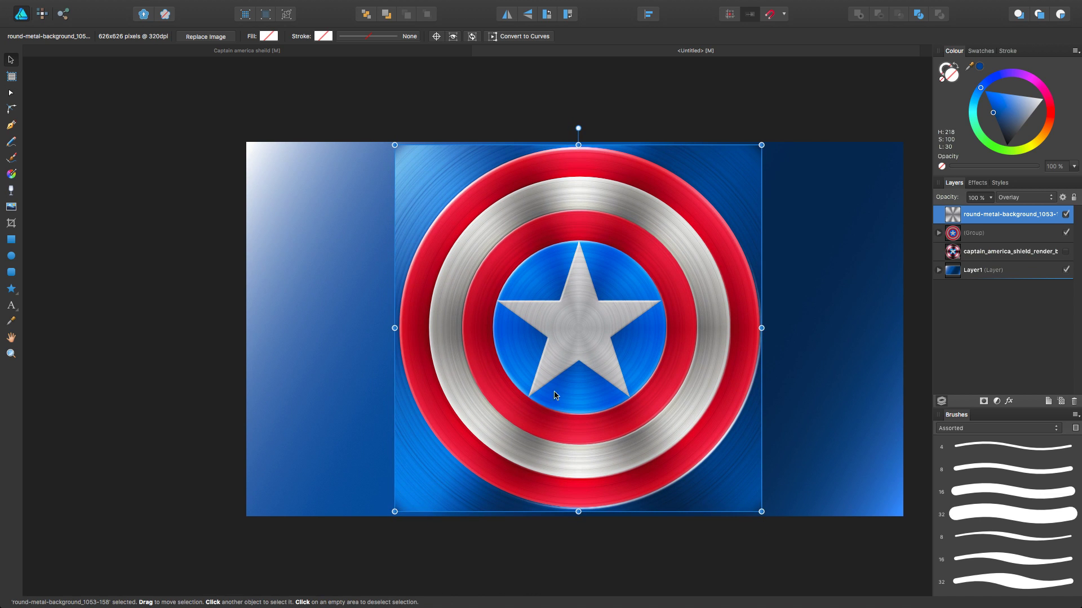
left_click_drag(583, 337, 581, 336)
key("Up")
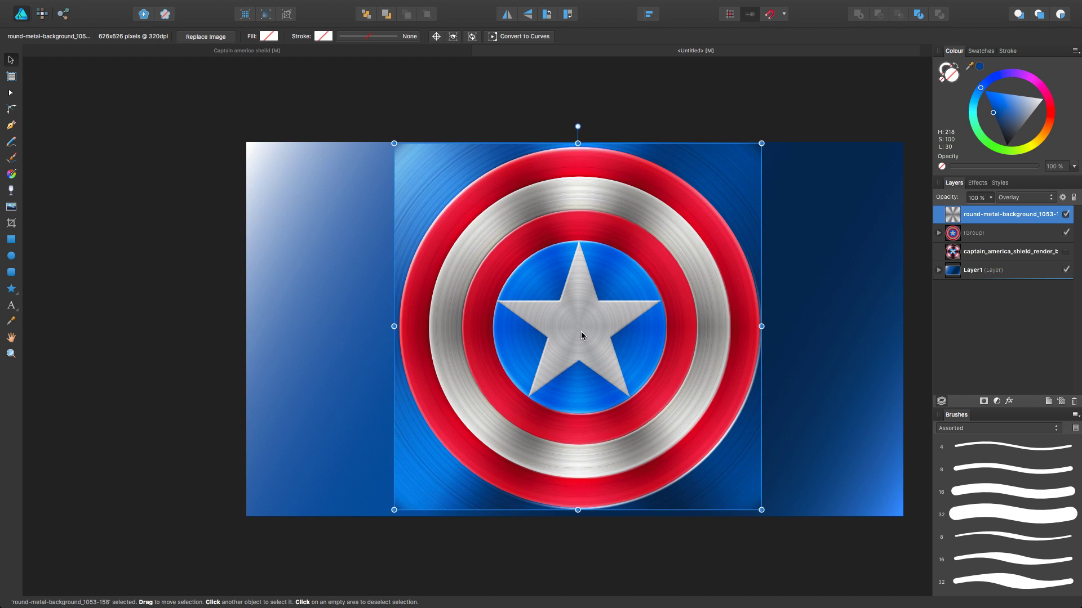
key("Up")
key("Left")
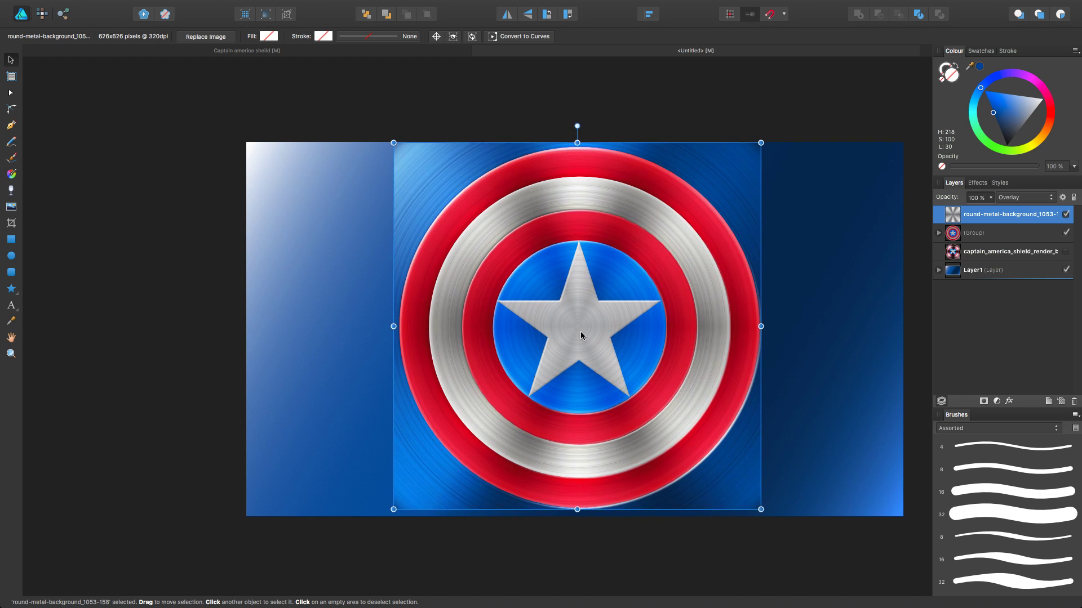
key("Down")
Deselect the texture and examine how it overlays the shield and the surrounding background
key("super+minus")
key("super+minus")
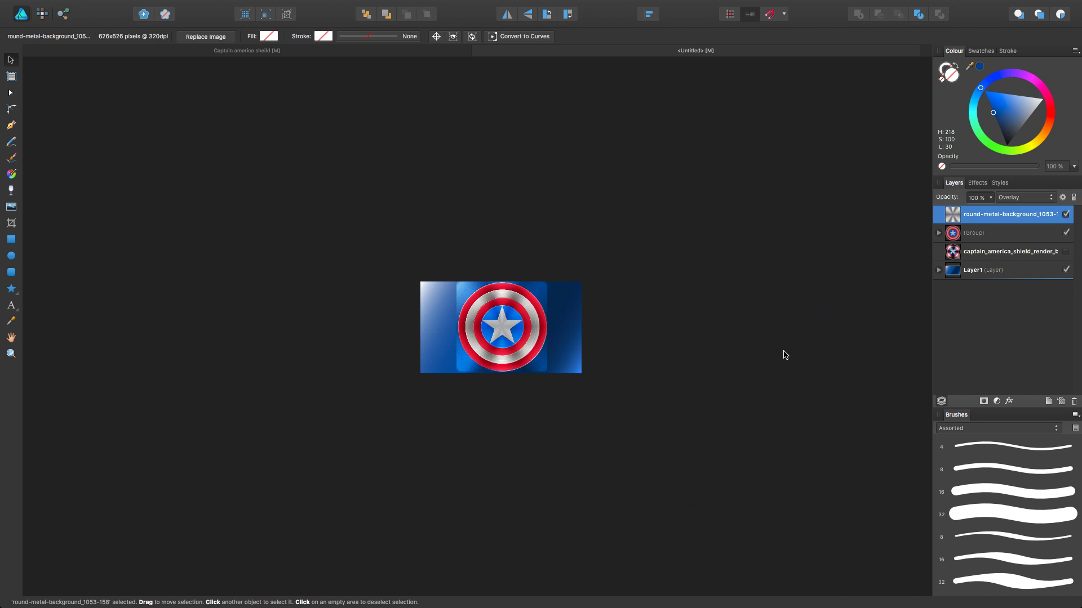
left_click(783, 351)
scroll(501, 341, "up", 5)
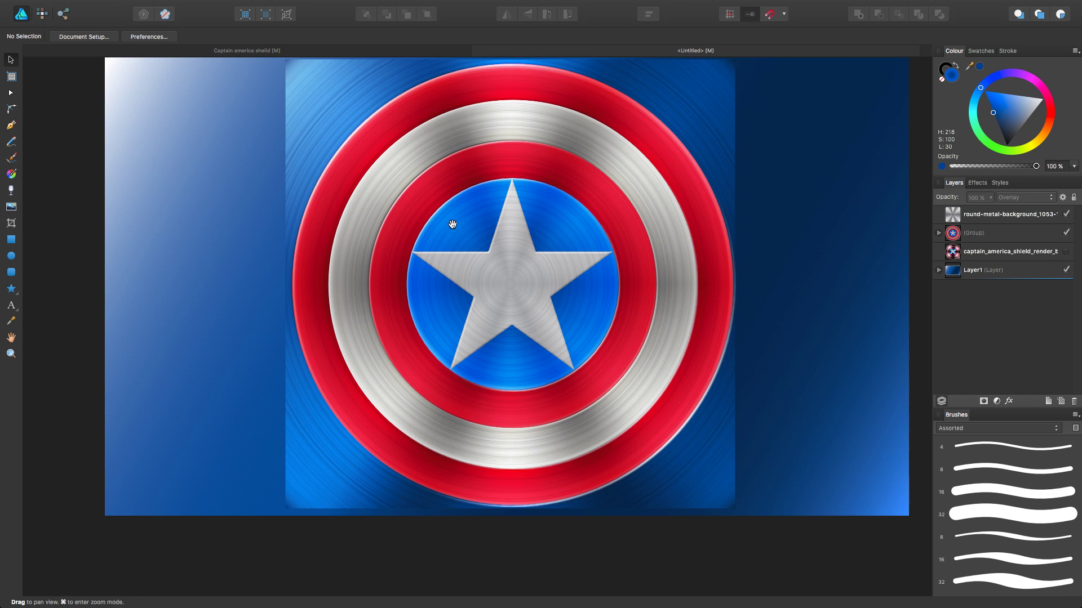
left_click_drag(443, 213, 474, 257)
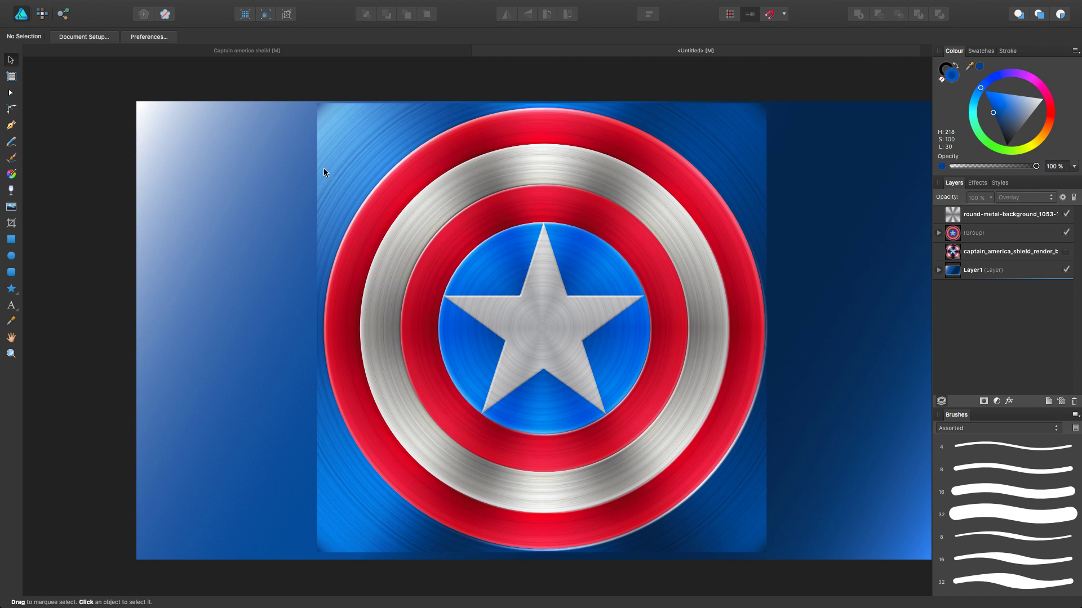
left_click_drag(573, 372, 539, 346)
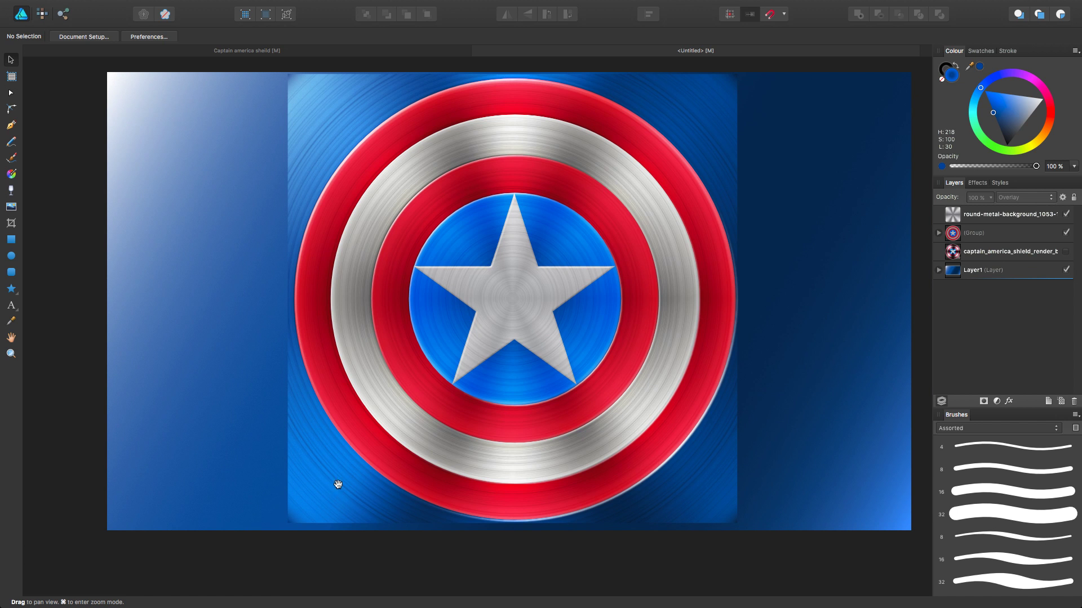
scroll(527, 313, "down", 3)
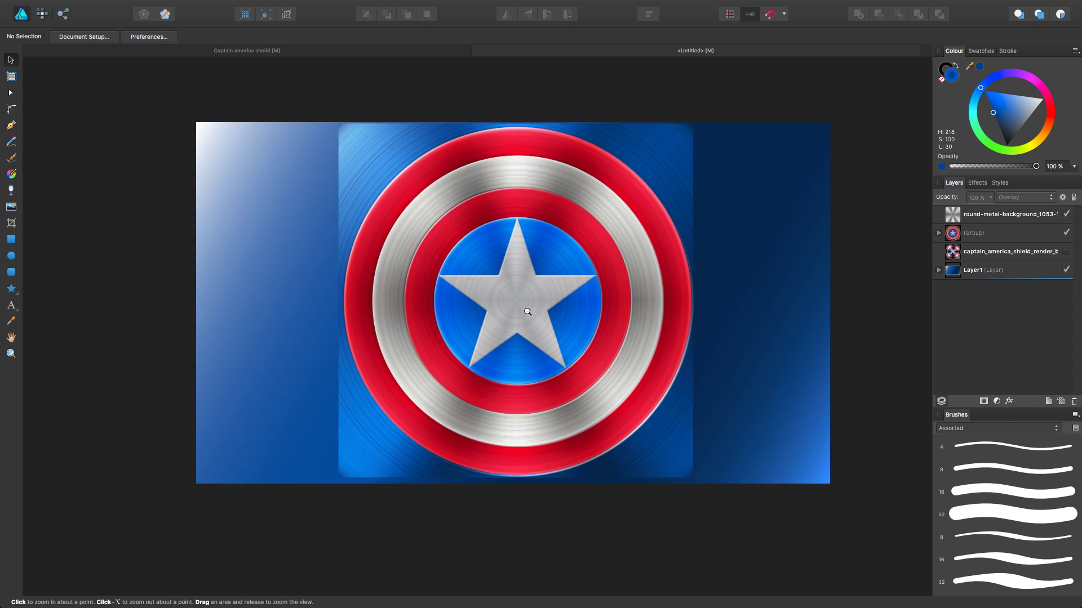
Duplicate the outermost red ellipse of the shield group and place the copy above the metal texture in the layer stack
left_click(938, 233)
left_click(999, 327)
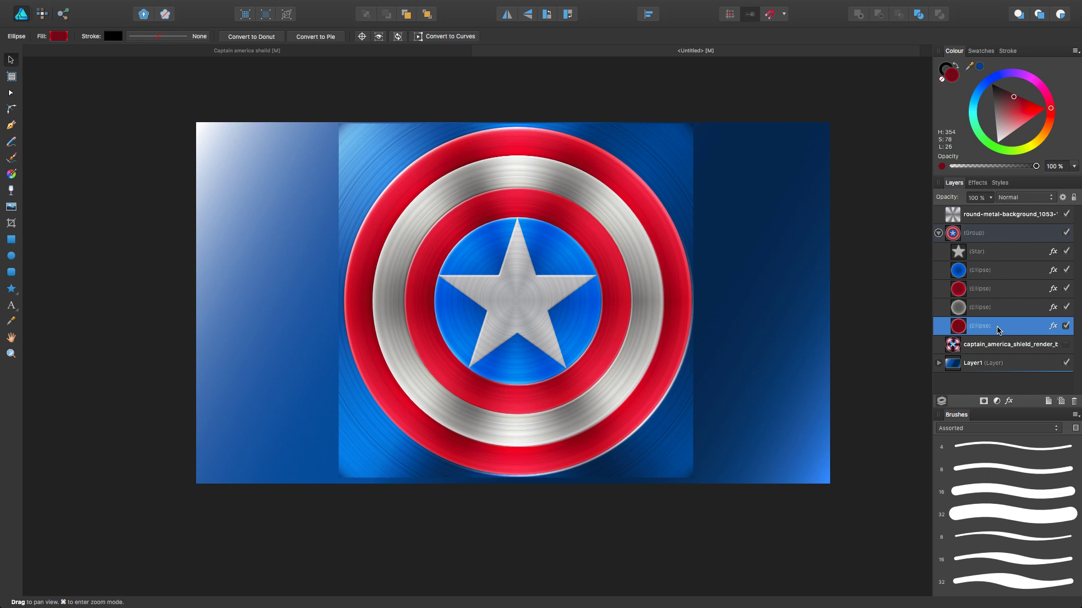
key("super+j")
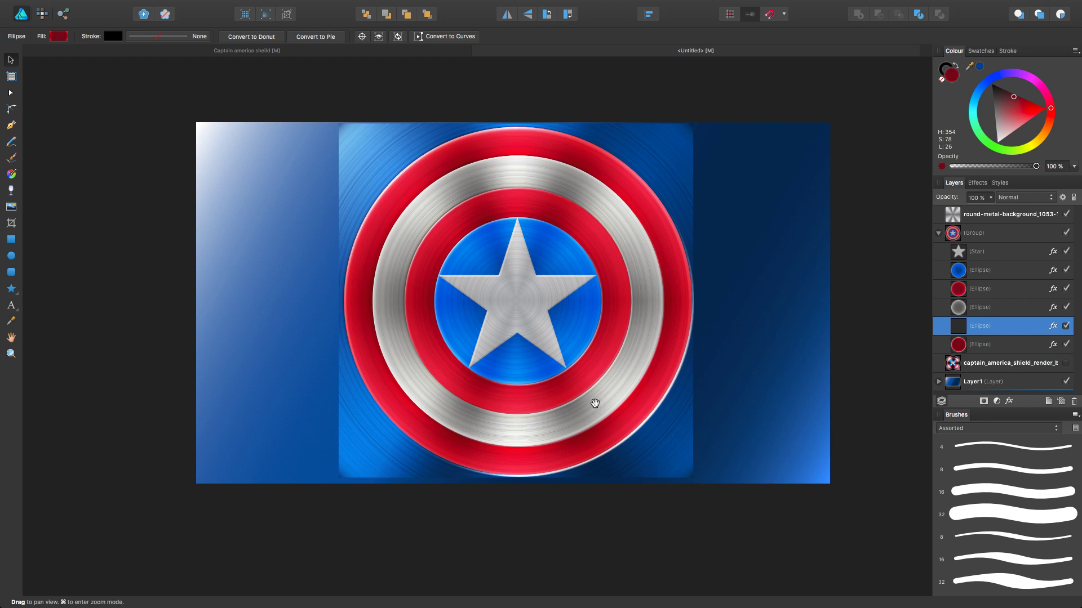
left_click_drag(1000, 330, 956, 213)
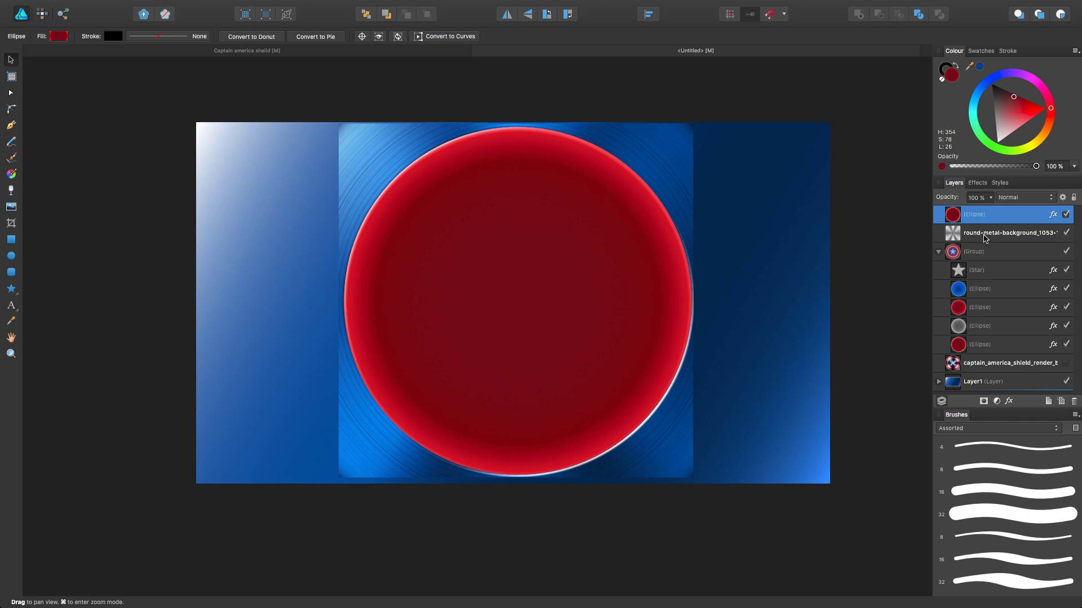
Mask the metal texture with the duplicated red ellipse and expand the texture layer to show its mask
right_click(1000, 224)
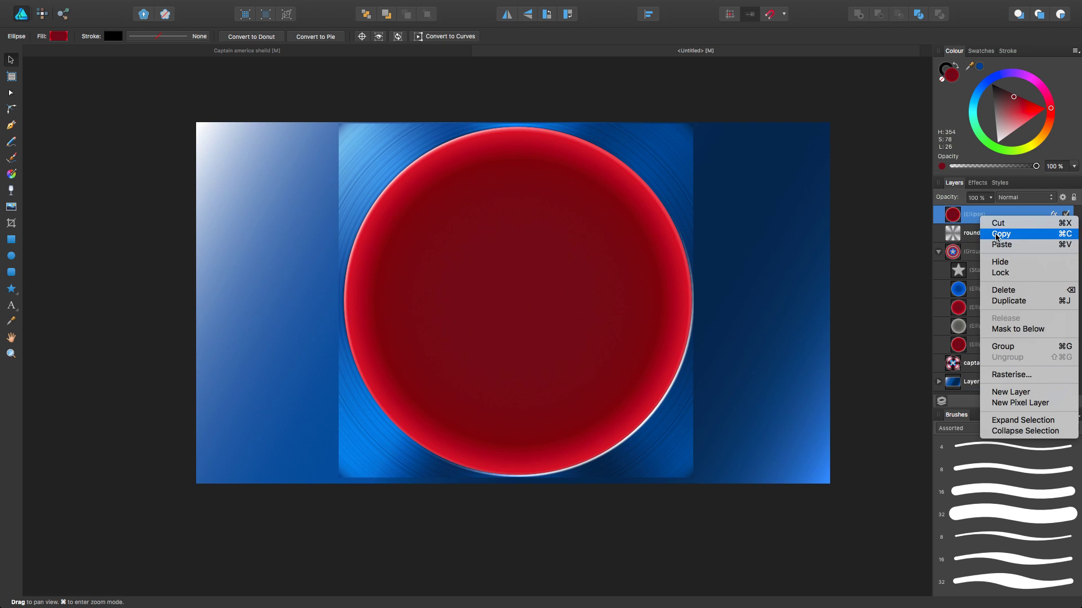
left_click(1027, 332)
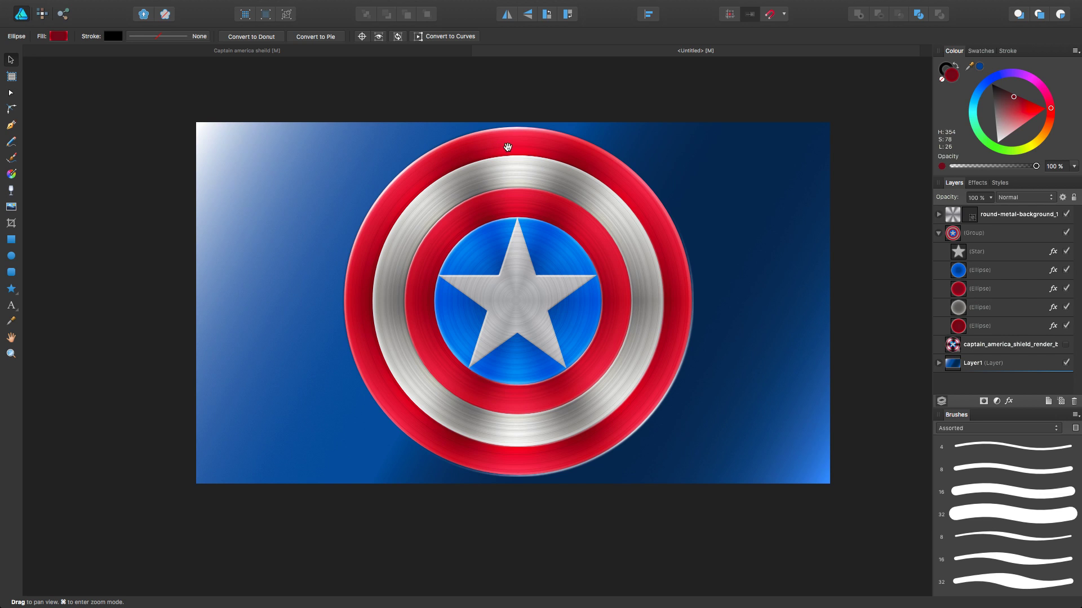
left_click(939, 215)
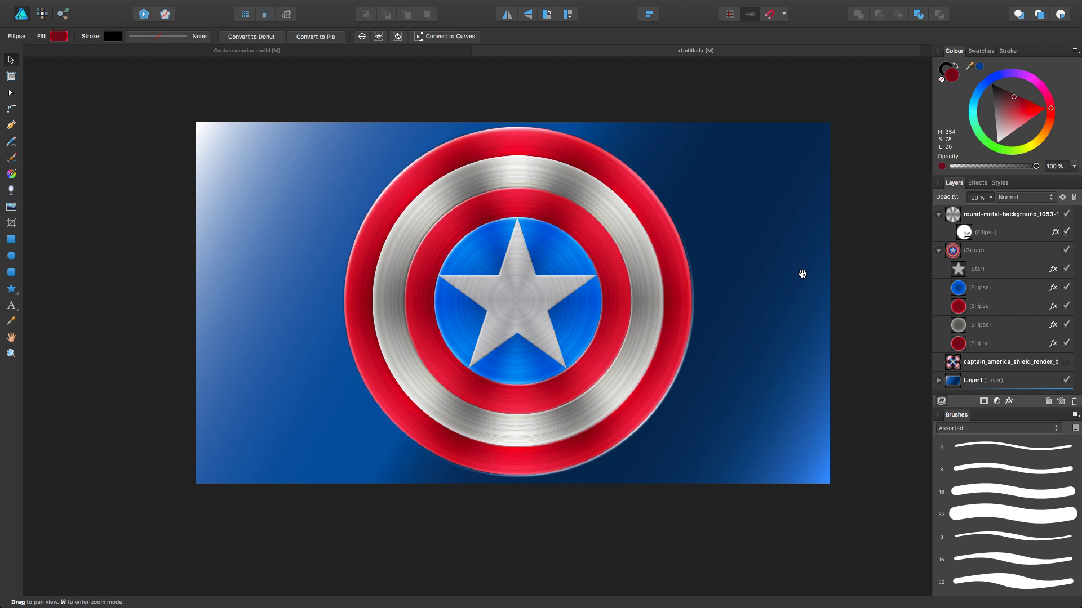
Duplicate the shield's star and nest the copy inside the metal texture layer so it covers the texture over the star
left_click(1006, 272)
key("super")
key("super+j")
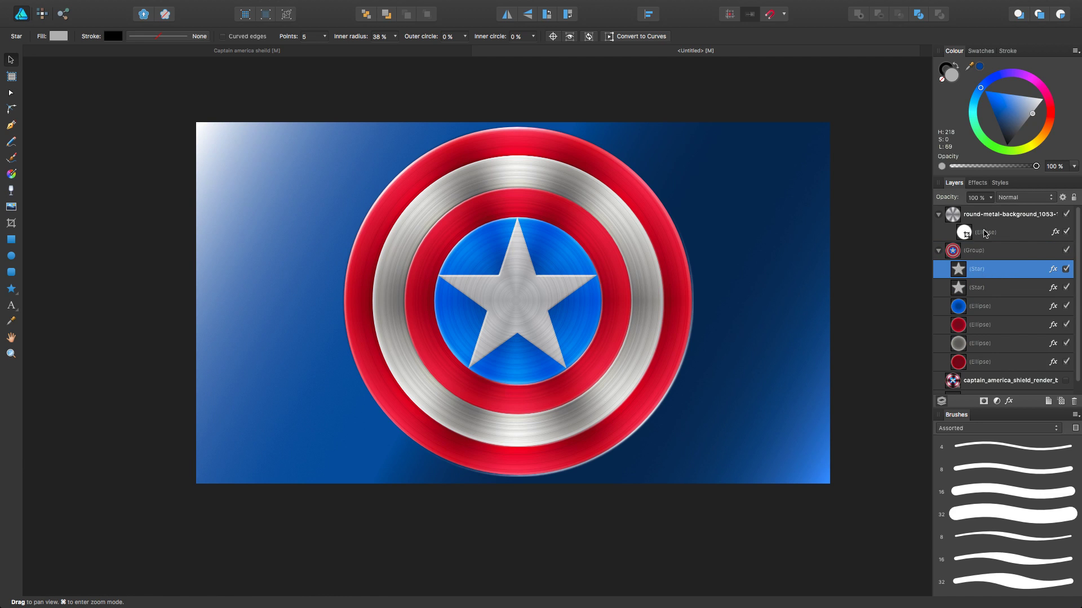
left_click_drag(983, 275, 965, 231)
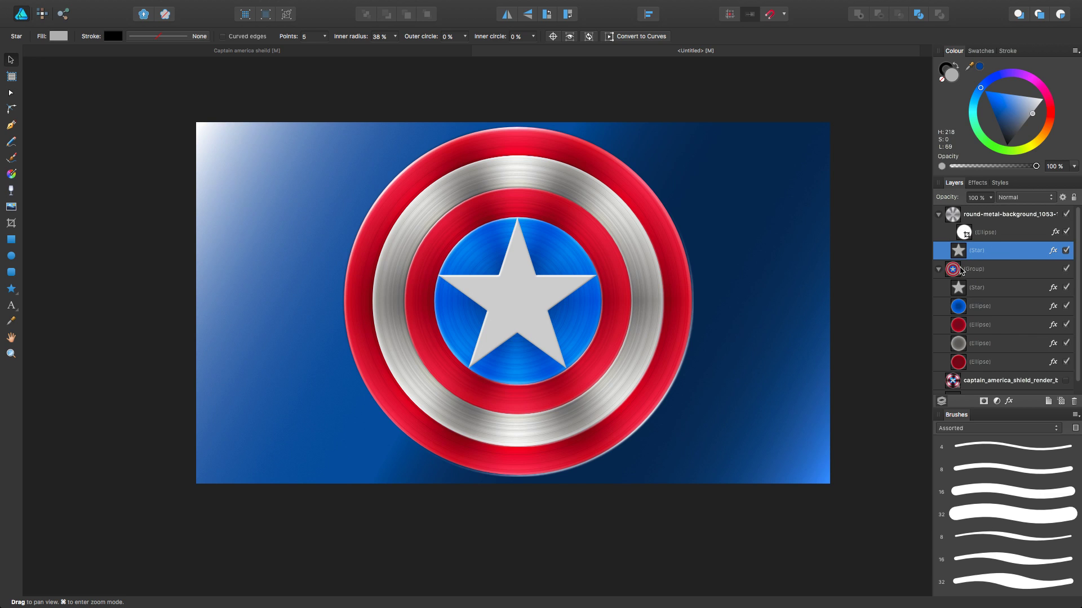
left_click_drag(617, 301, 599, 316)
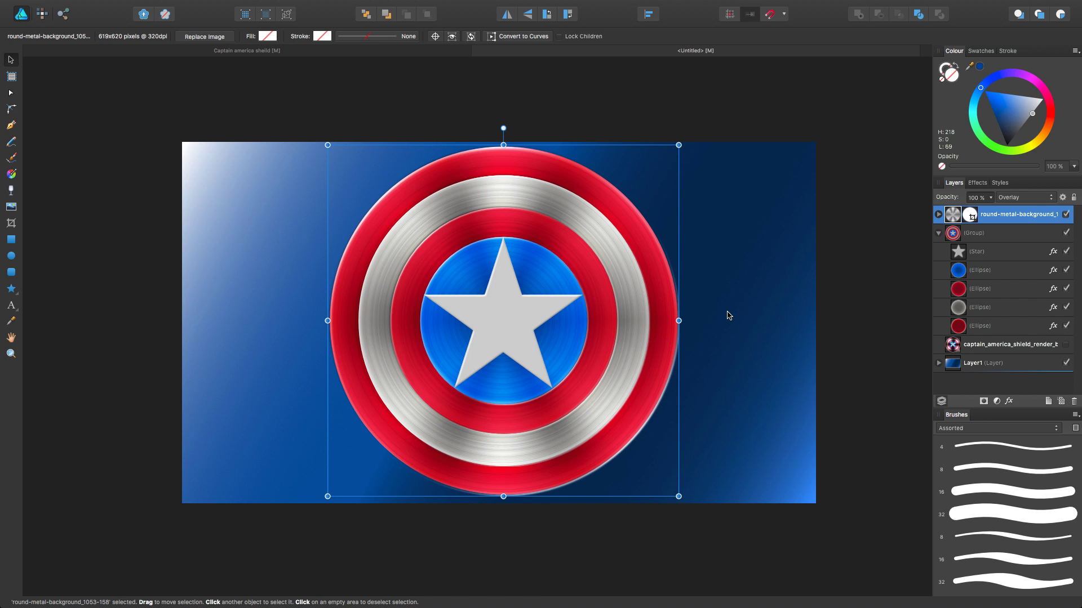
left_click(742, 351)
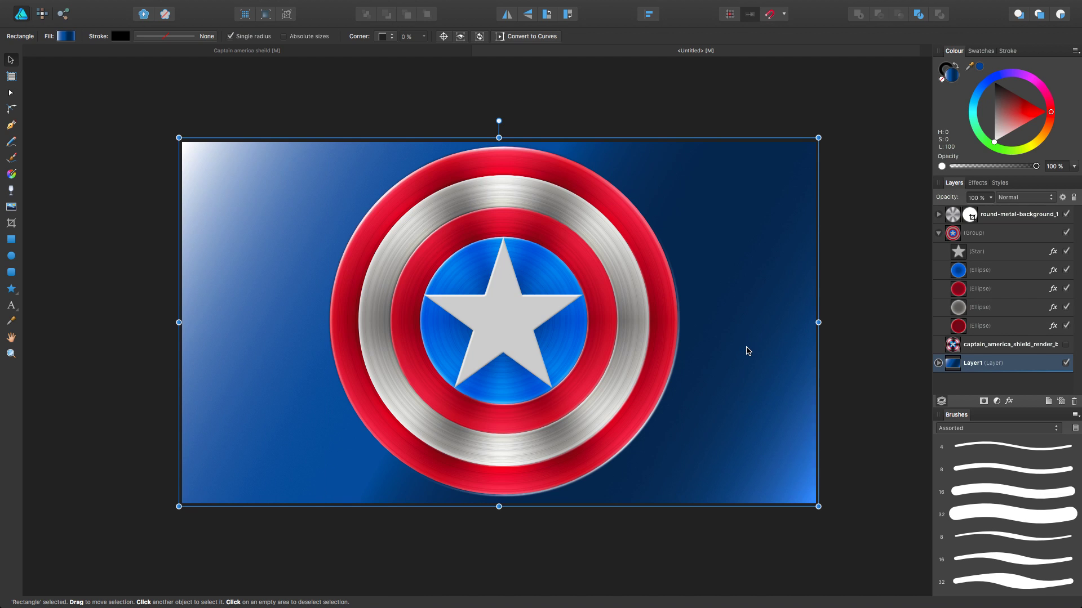
Switch to the Captain america sheild document and set its round metal background layer's blend mode to Overlay
left_click(42, 13)
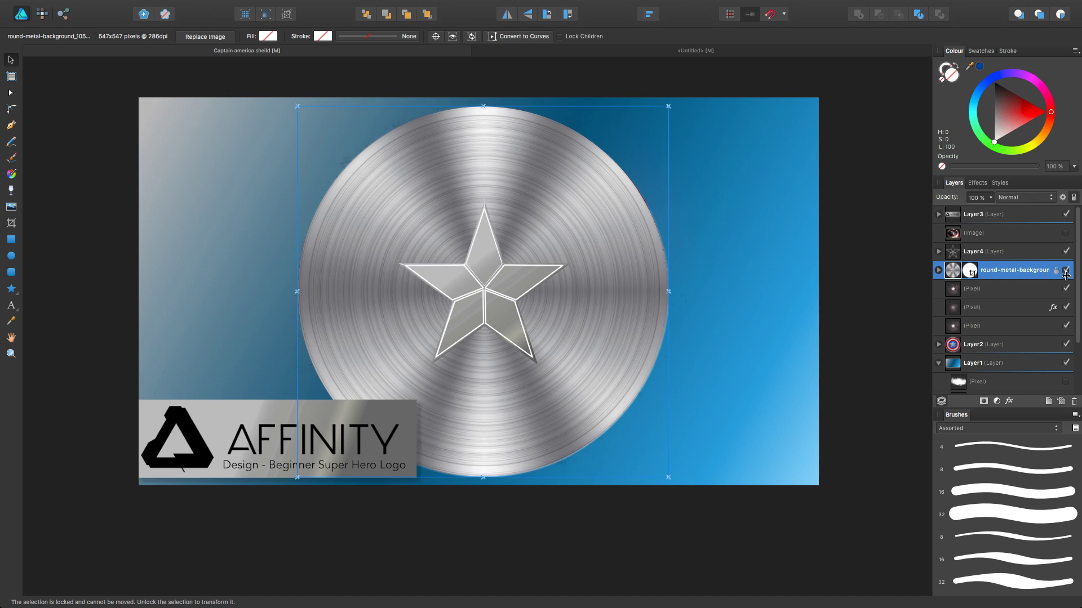
left_click(1029, 198)
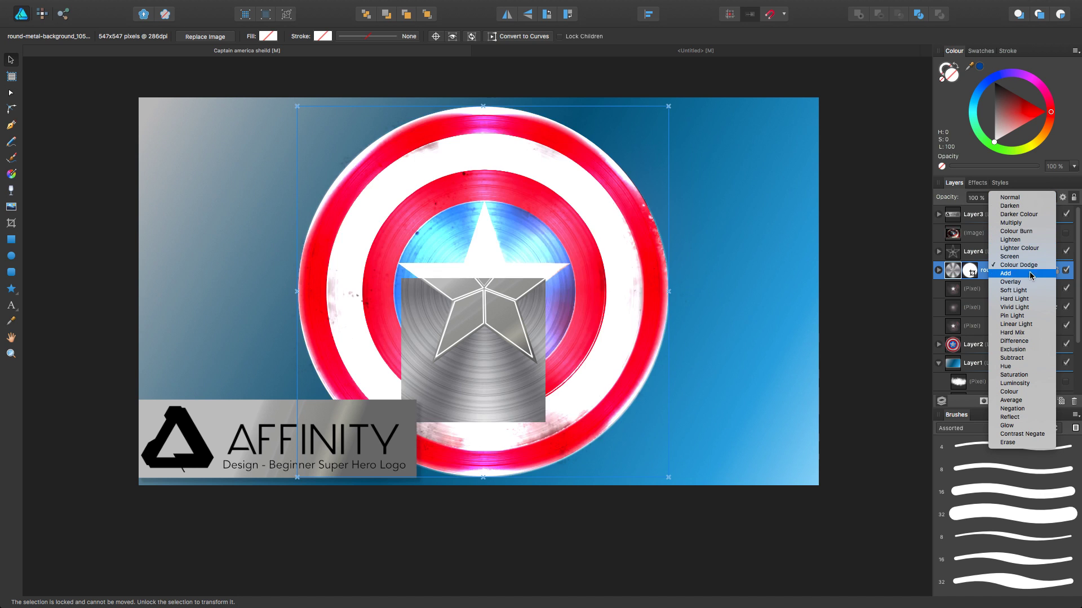
left_click(1031, 281)
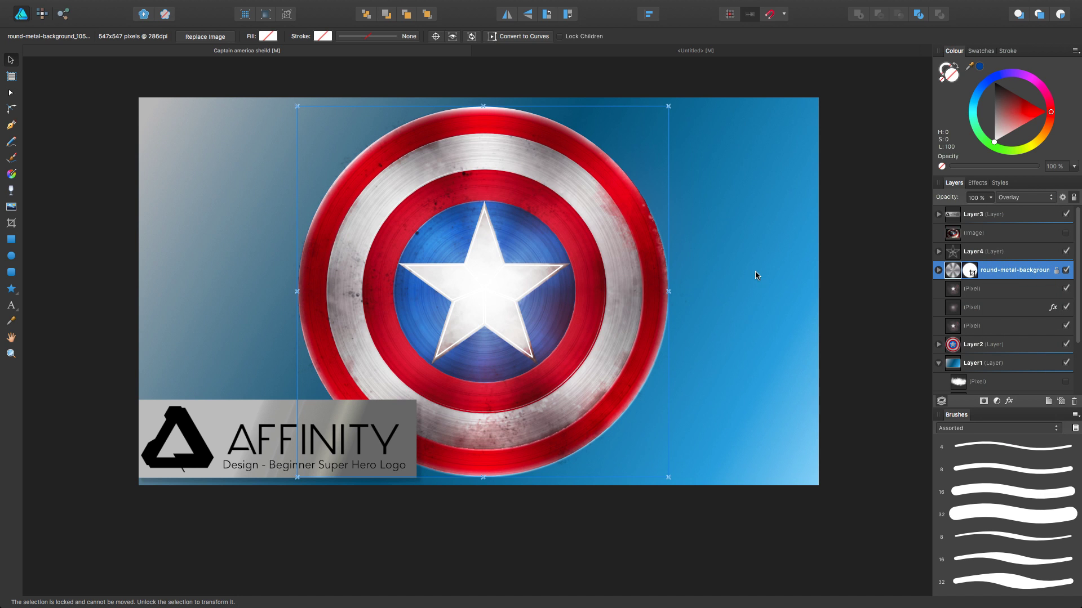
Show the three hidden pixel splatter layers inside Layer1, behind the shield
scroll(1027, 354, "down", 3)
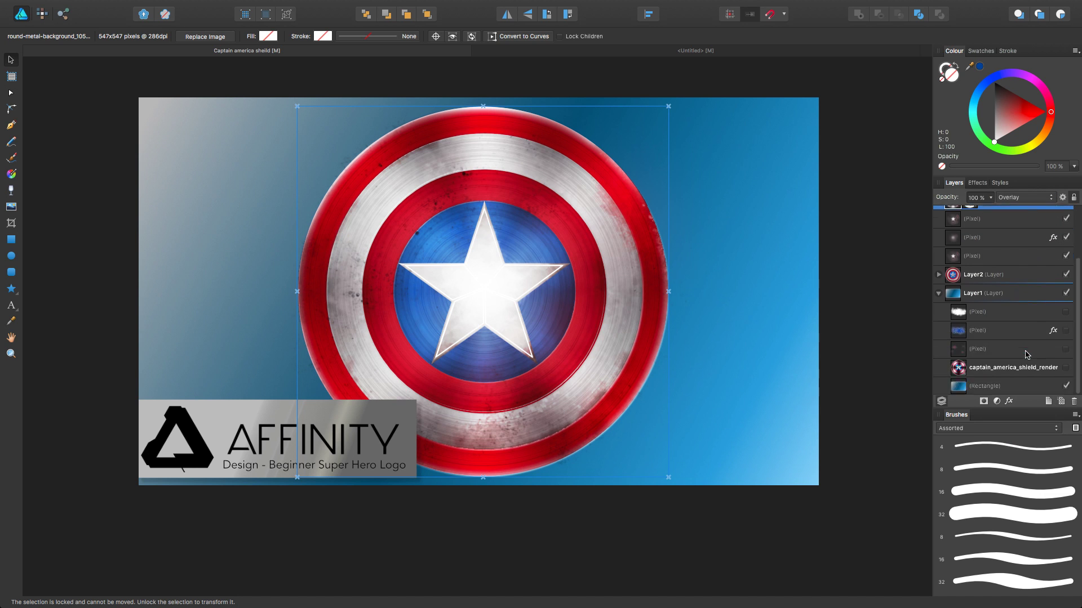
left_click(1066, 312)
left_click(1066, 331)
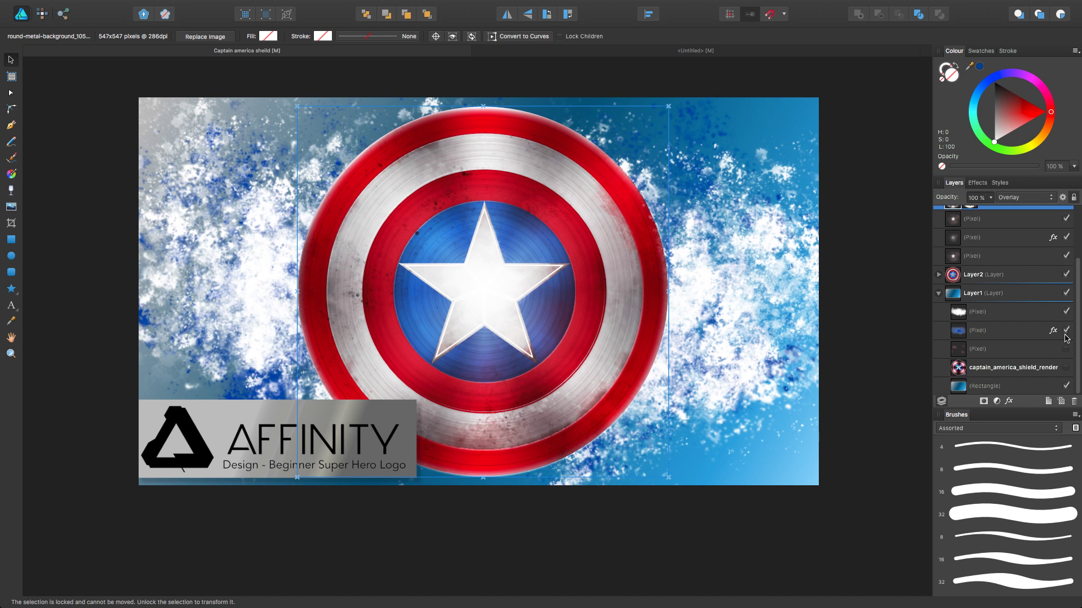
left_click(1065, 349)
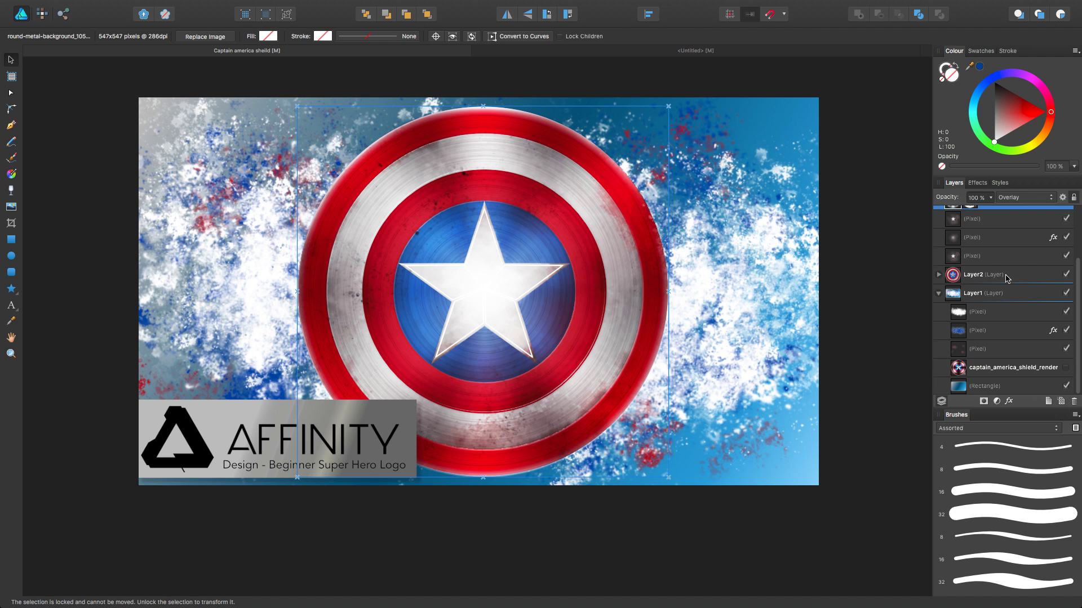
Hide Layer3 with the Affinity logo banner and clear the selection to view the finished artwork
scroll(1011, 265, "up", 4)
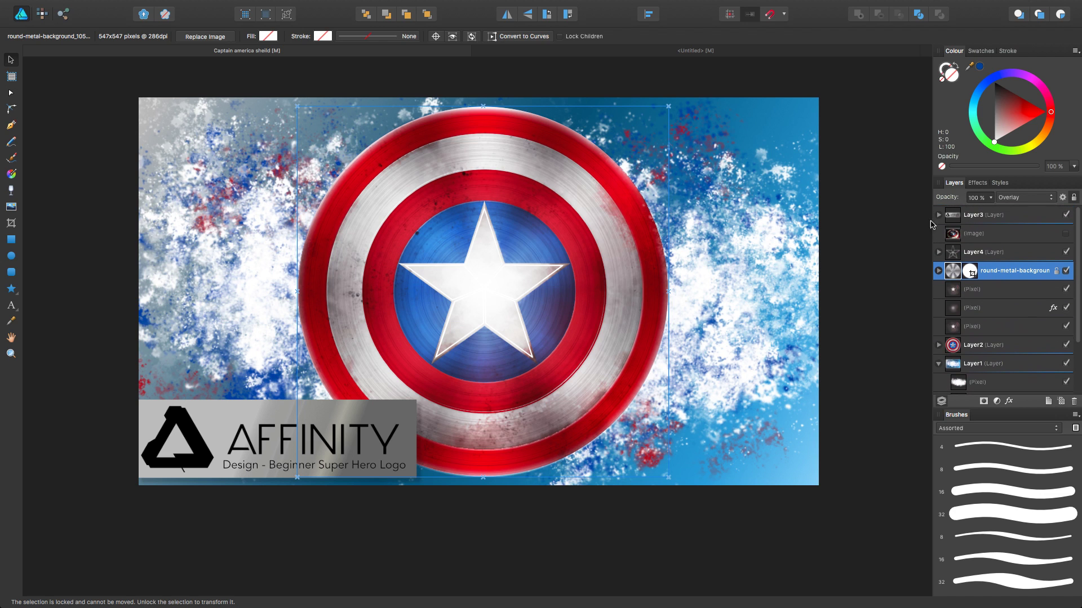
left_click(1065, 214)
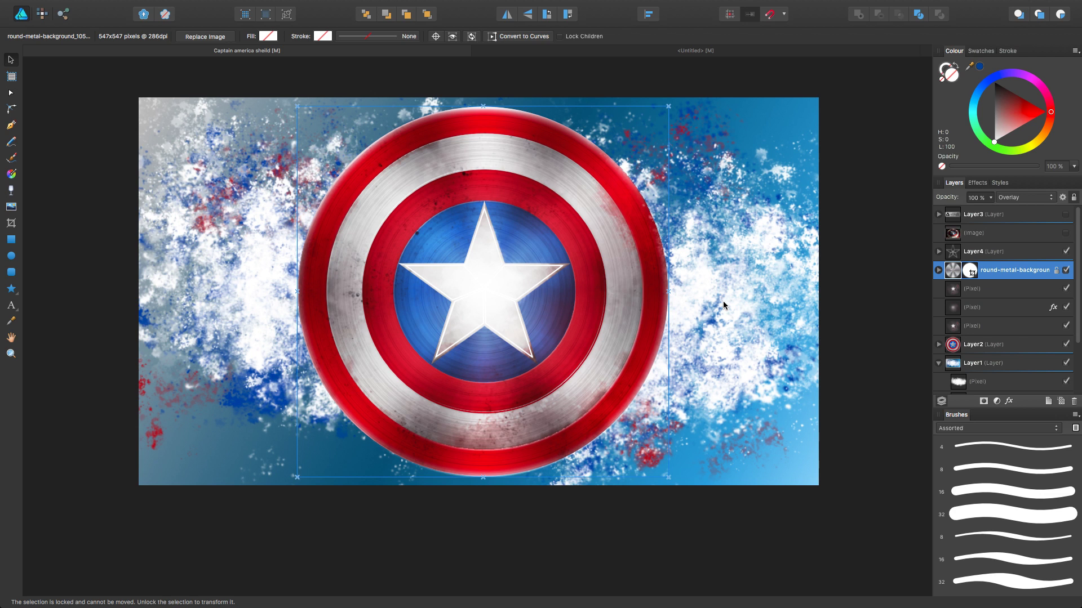
left_click(762, 289)
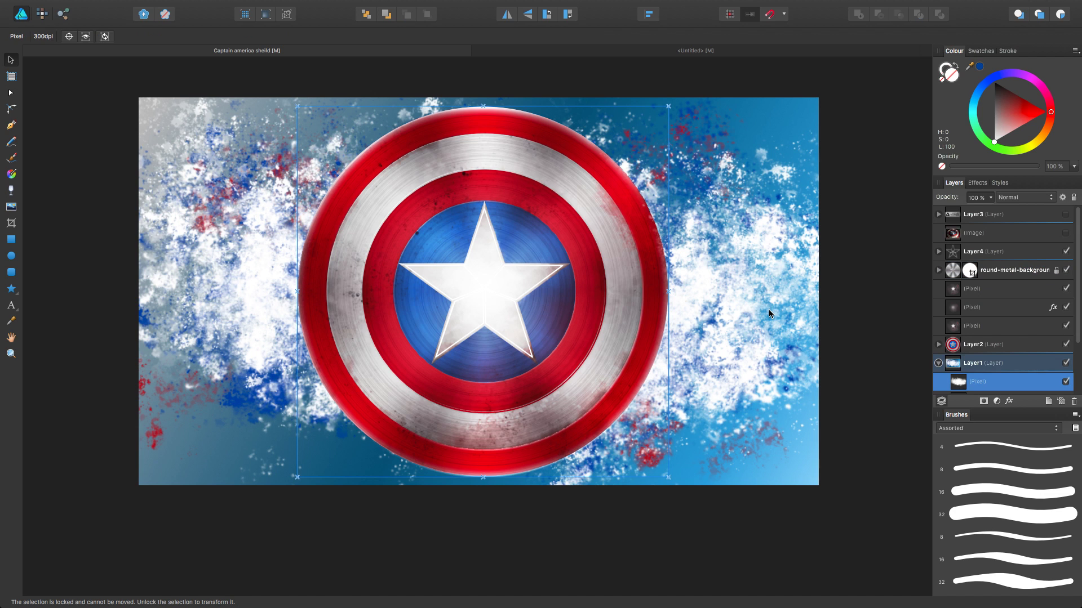
left_click(890, 359)
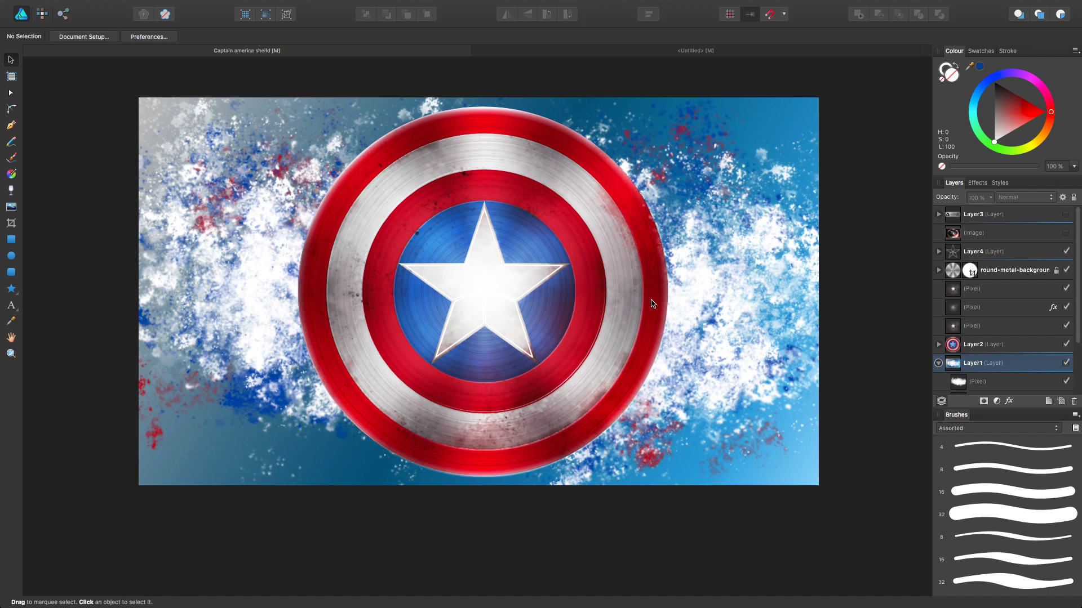
Switch to the untitled document and display the Effects brush category
left_click(559, 52)
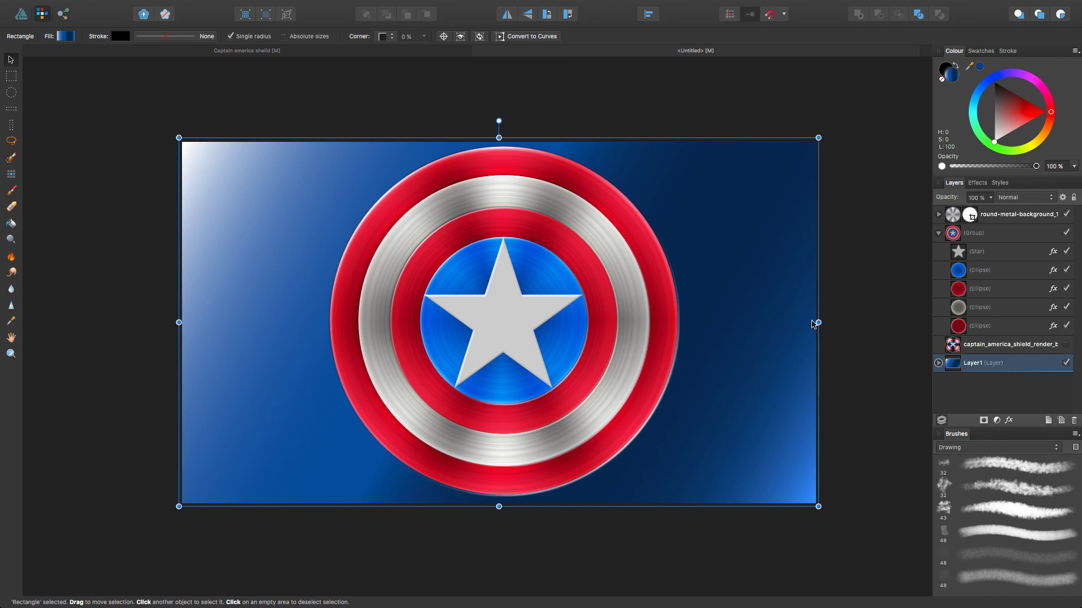
left_click(991, 448)
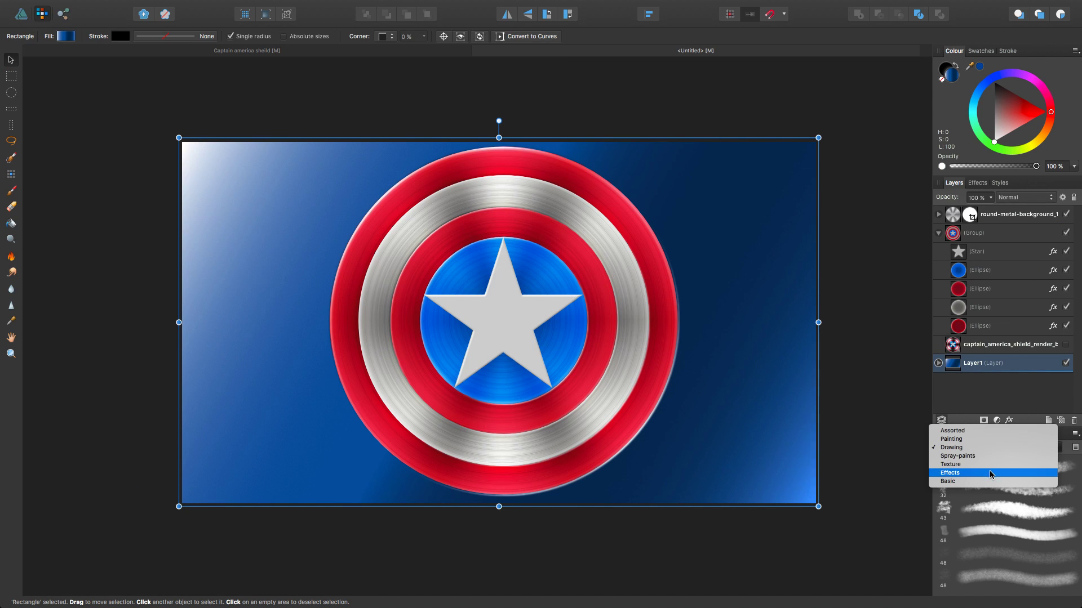
left_click(991, 473)
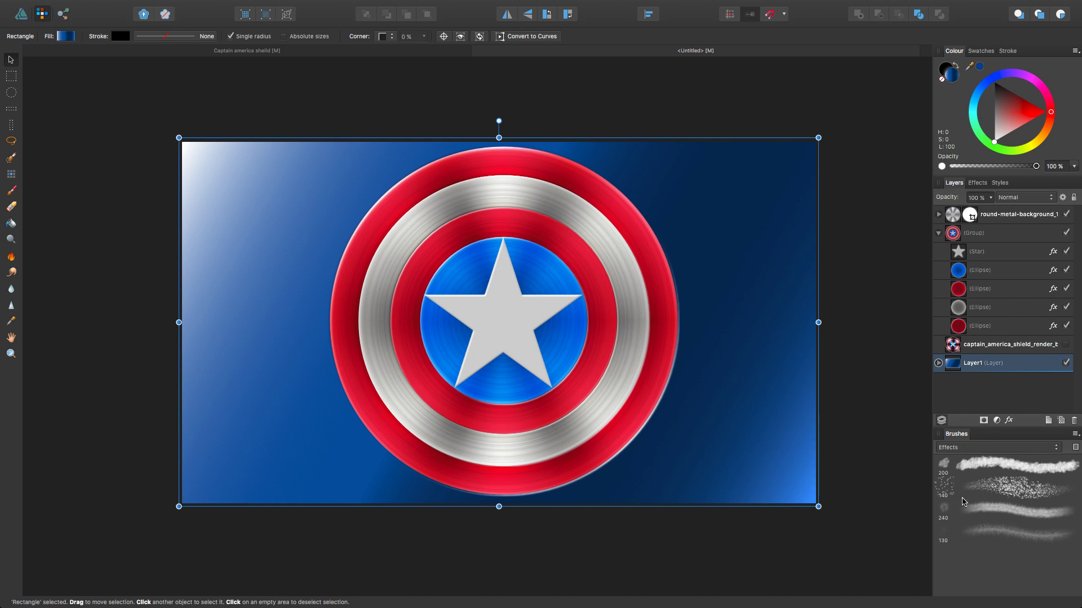
Search the help for "brush" to locate the Brushes panel among the Studio panels
mouse_move(418, 4)
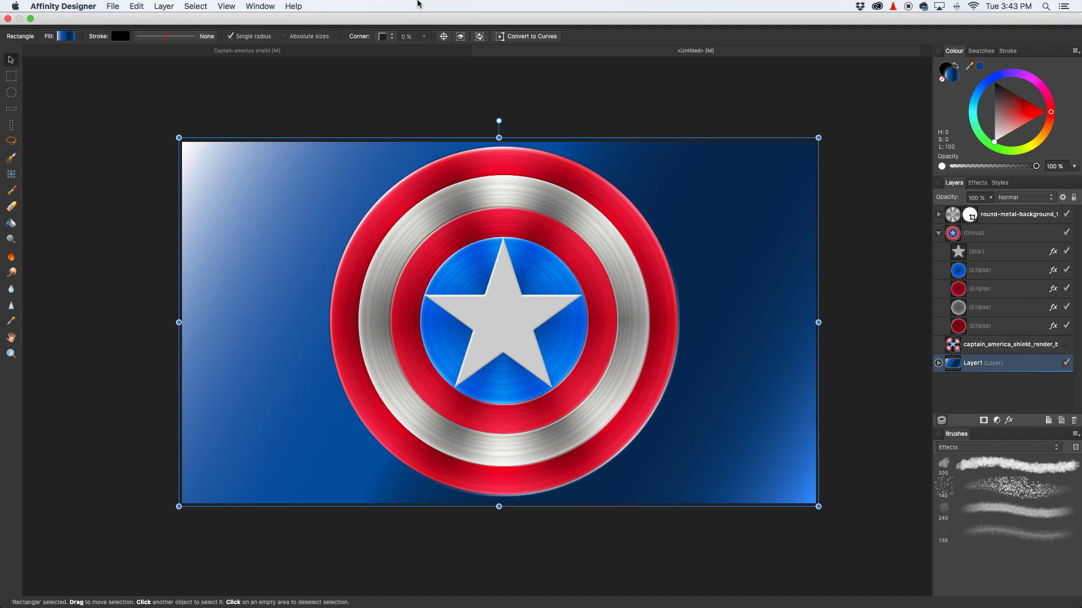
left_click(261, 7)
mouse_move(228, 6)
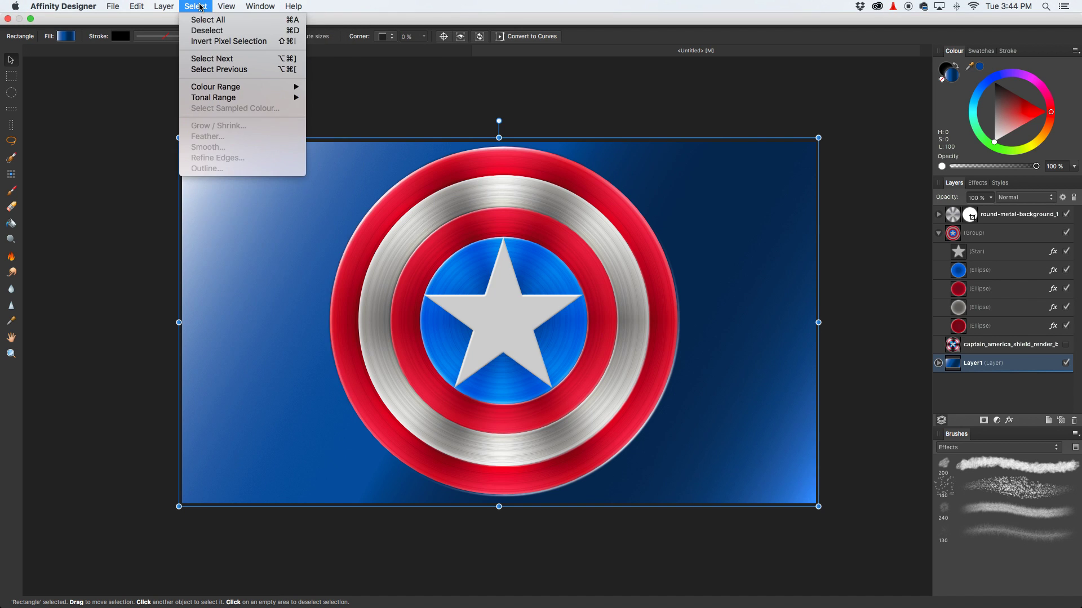
mouse_move(260, 7)
mouse_move(163, 7)
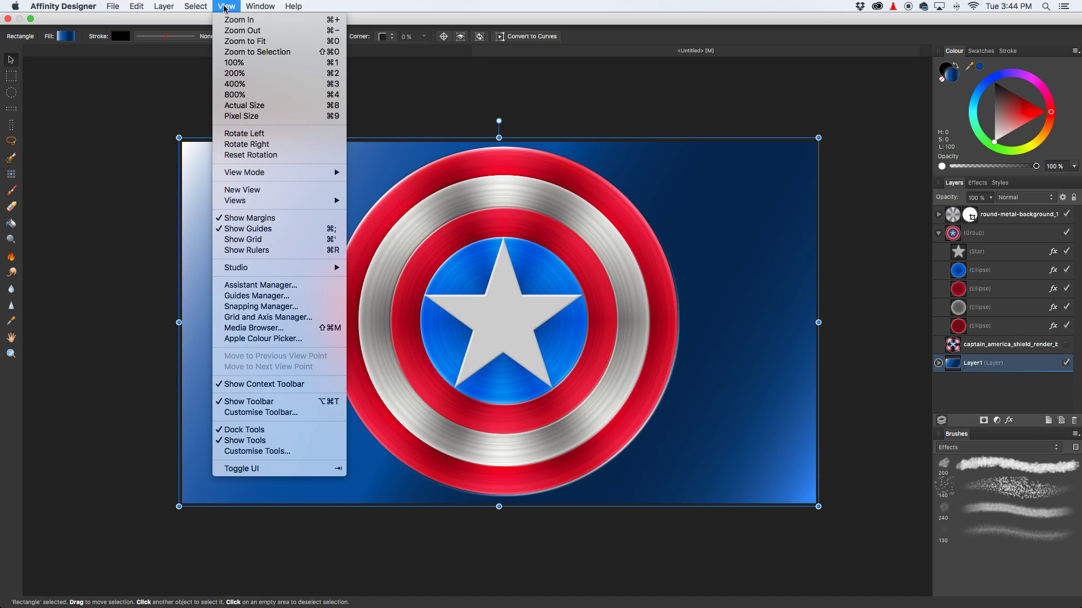
left_click(225, 8)
left_click(293, 7)
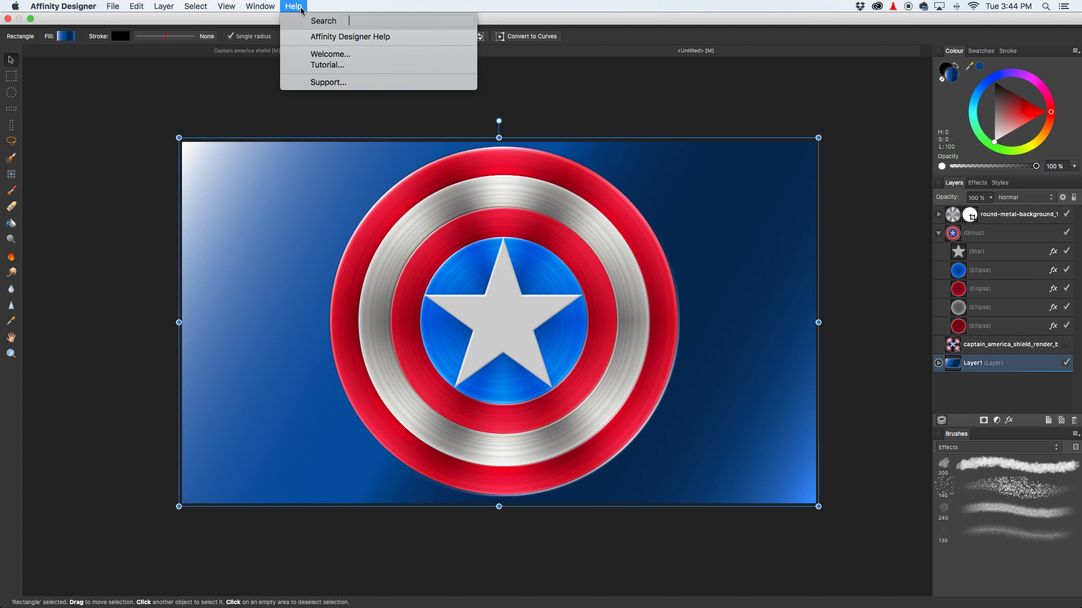
type("brush")
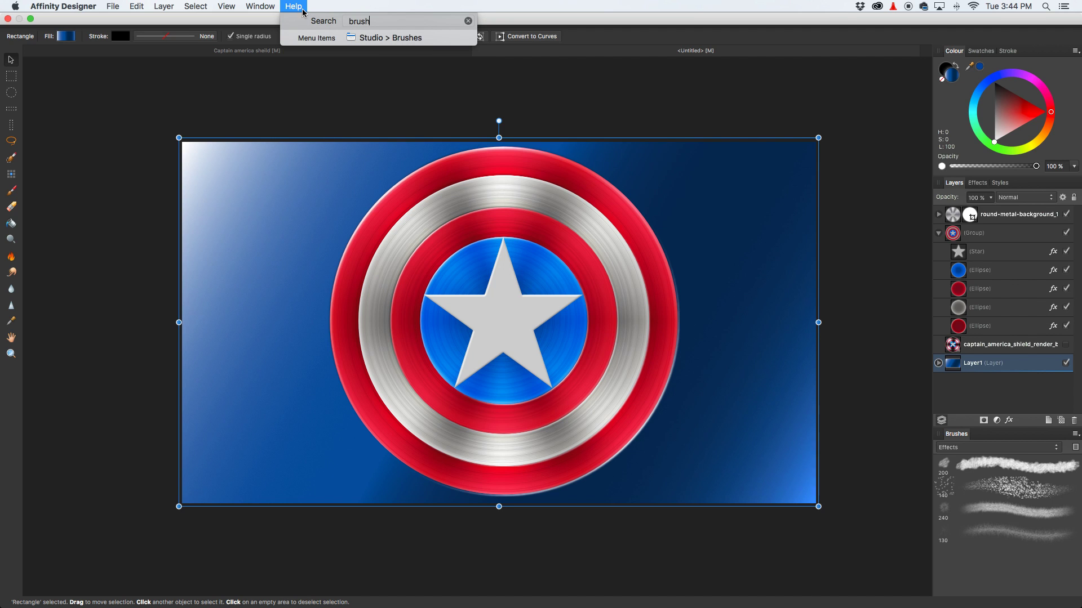
mouse_move(314, 35)
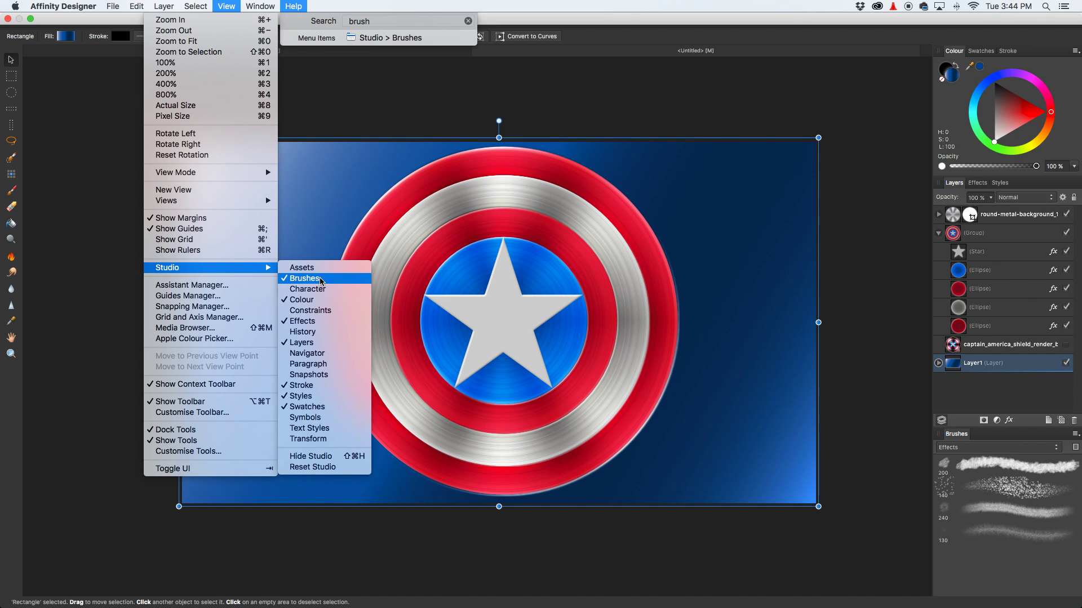
left_click(225, 7)
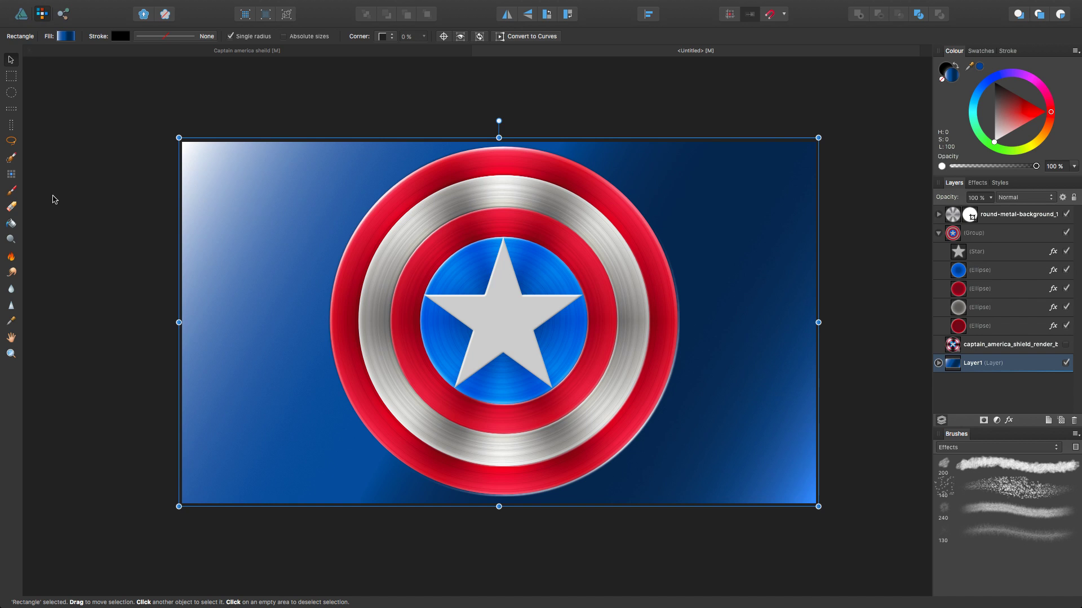
Activate the Paint Brush tool and choose the 285 px splatter brush from the Texture category
left_click(12, 192)
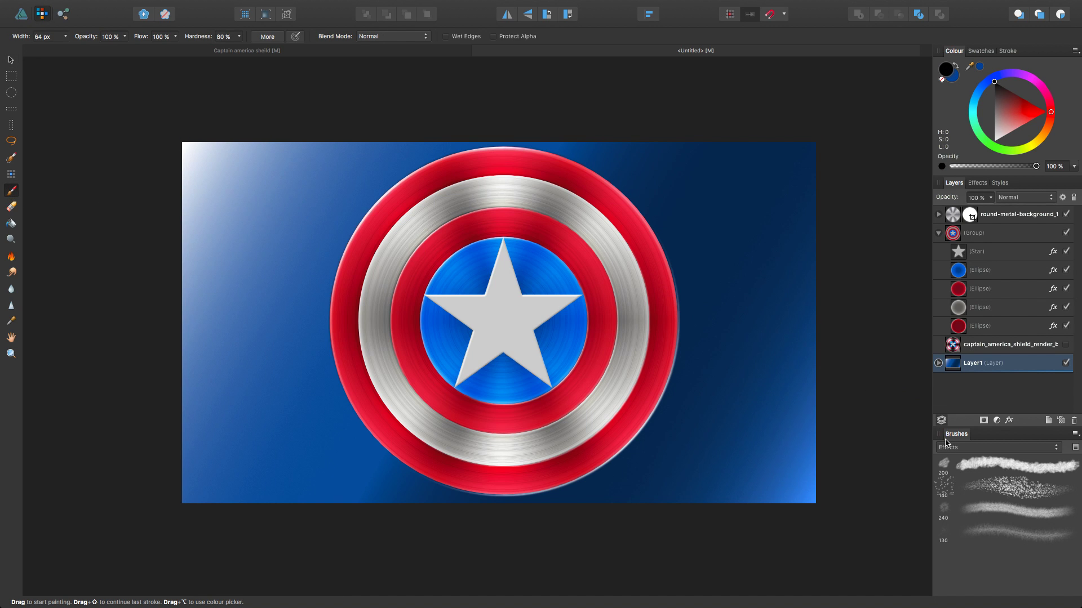
left_click(989, 469)
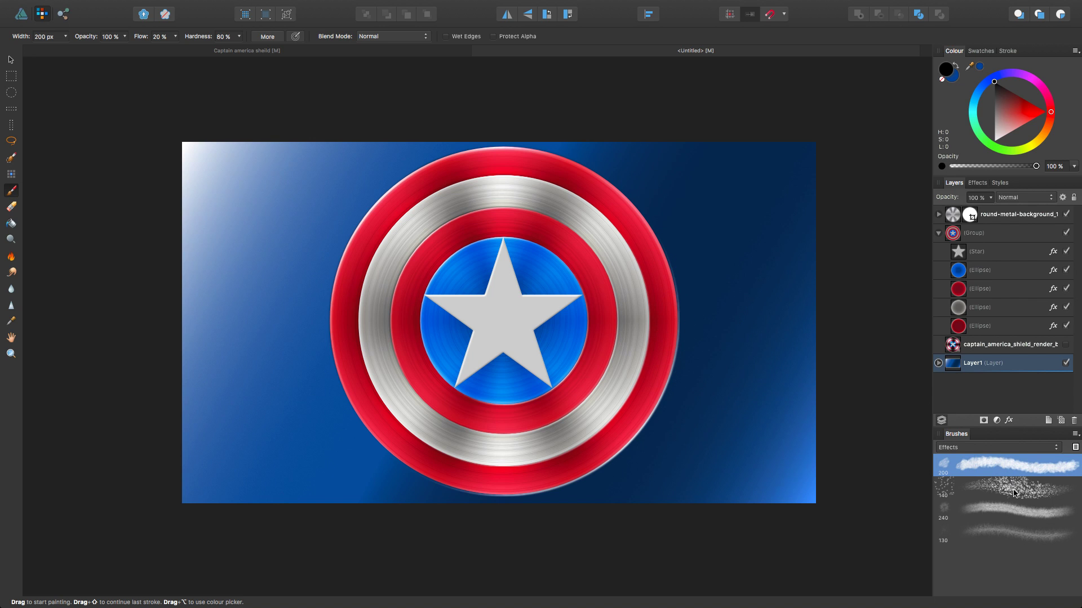
left_click(972, 448)
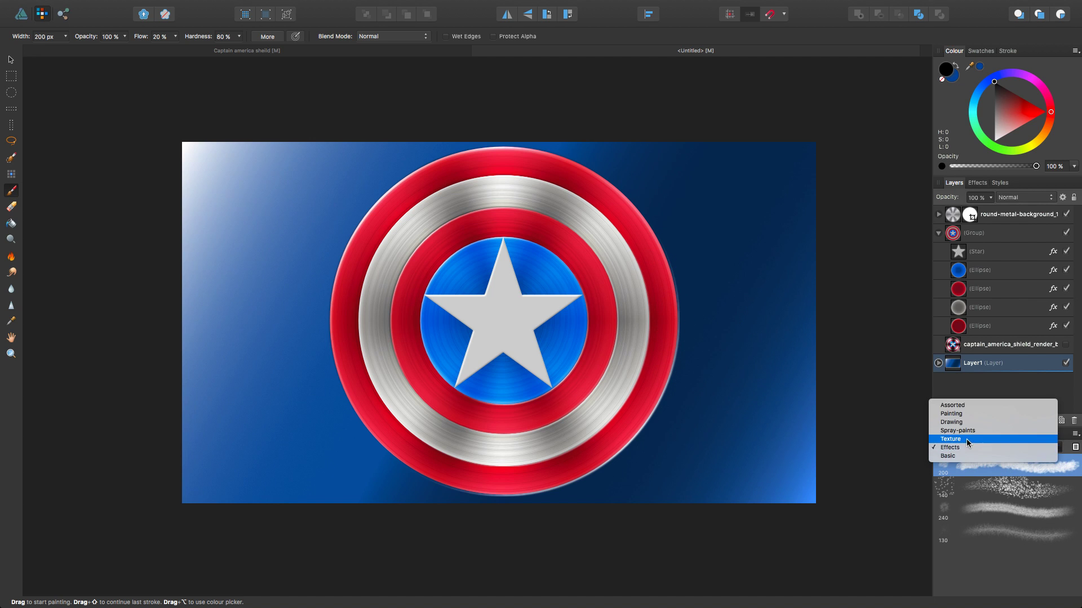
left_click(967, 440)
scroll(1002, 493, "down", 5)
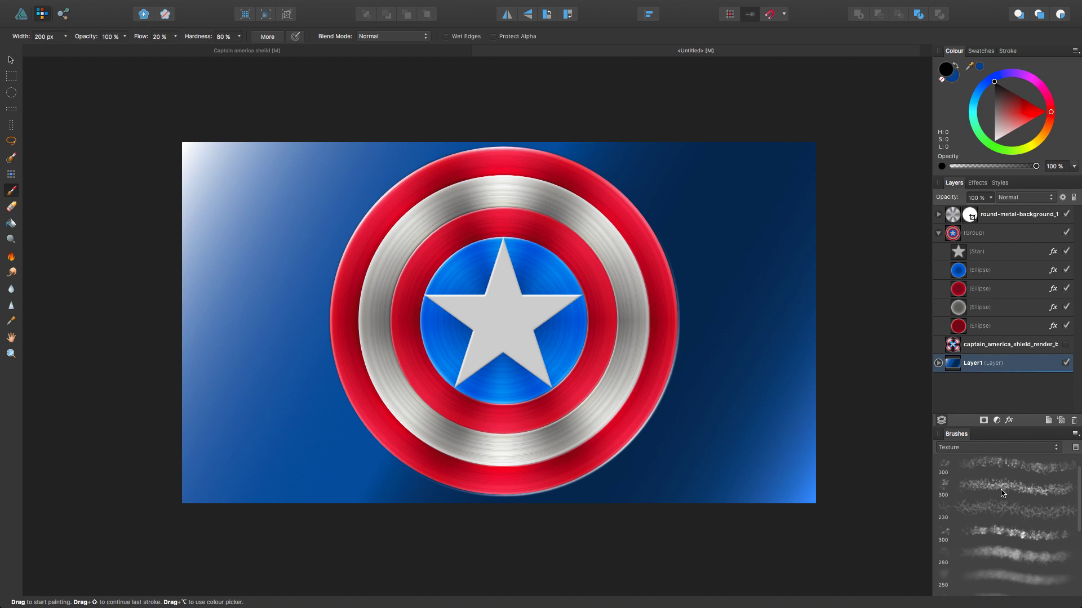
scroll(1000, 513, "down", 1)
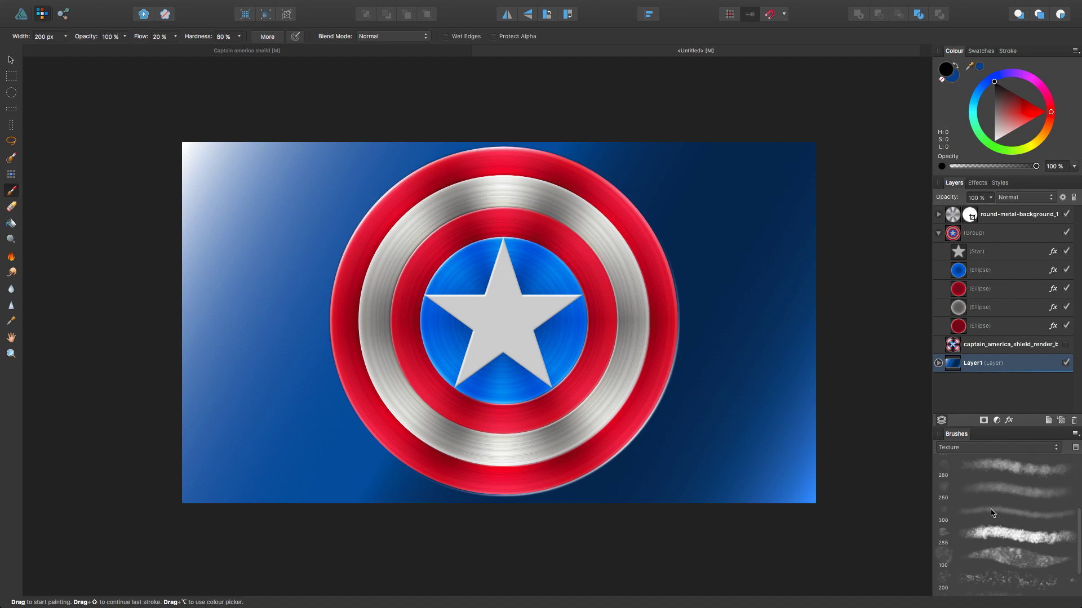
left_click(1000, 535)
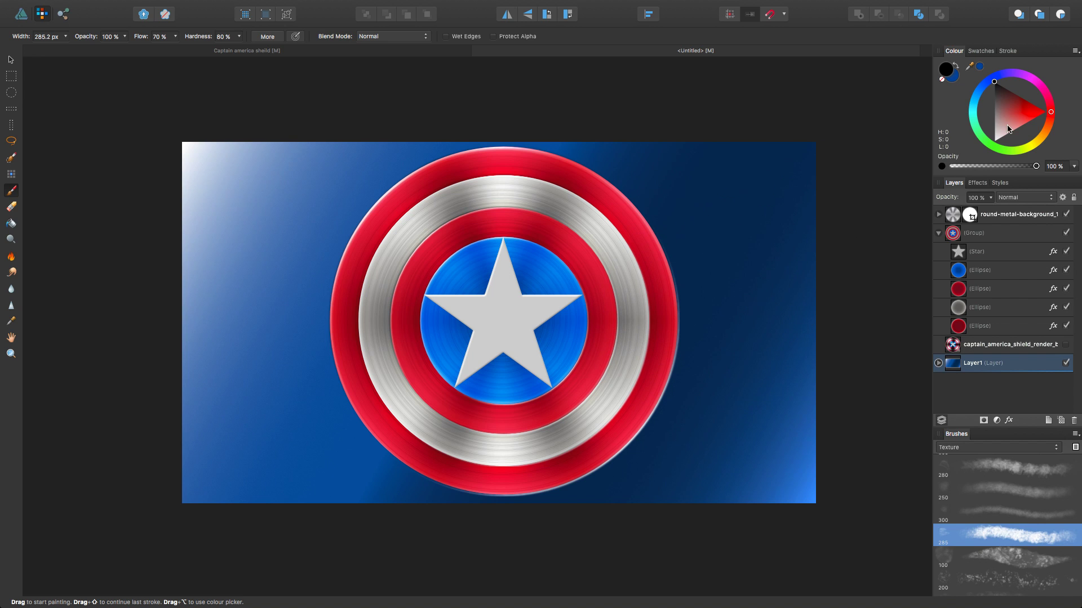
Set the brush colour to white and add a new pixel layer above the background rectangle inside Layer1
left_click_drag(997, 132, 994, 142)
left_click(938, 363)
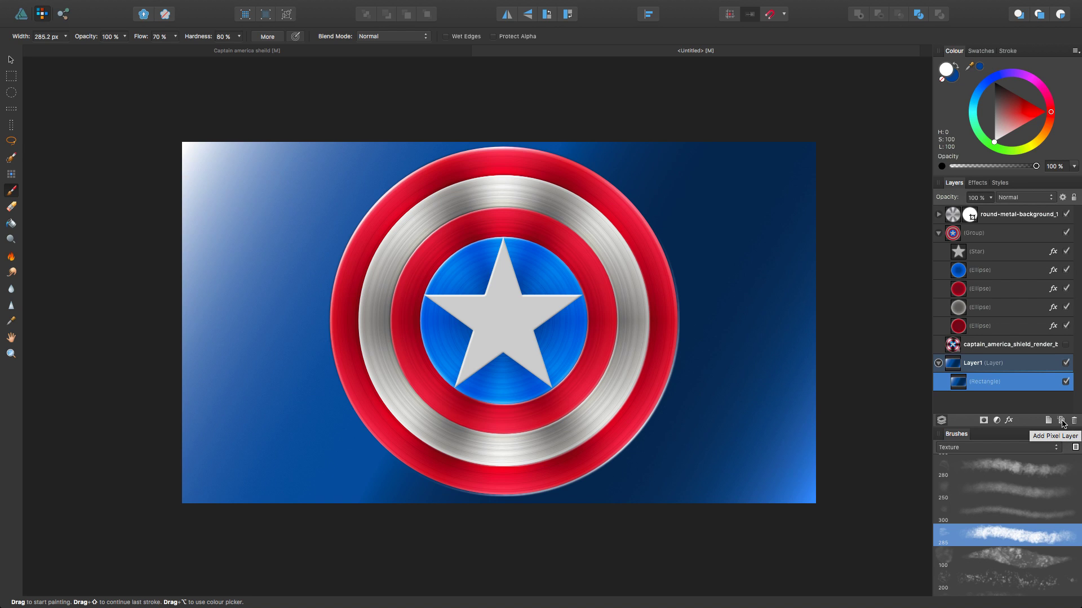
left_click(1061, 421)
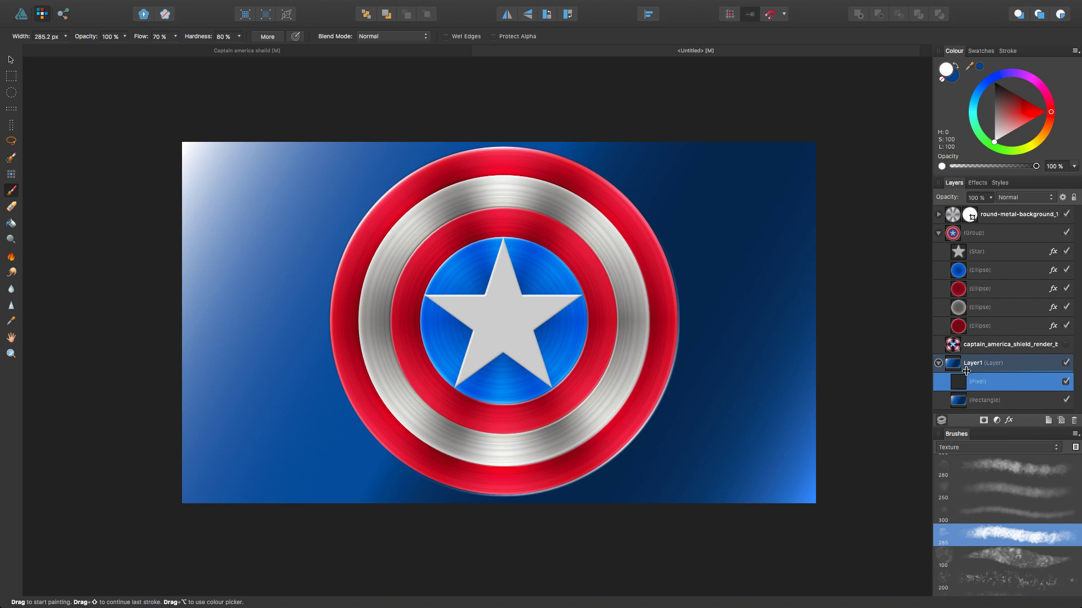
Paint white textured splatter behind both sides of the shield, varying the brush width between about 170 and 318 px
mouse_move(699, 271)
left_mouse_down()
mouse_move(652, 290)
mouse_move(816, 333)
mouse_move(710, 360)
left_mouse_up()
mouse_move(398, 321)
left_mouse_down()
mouse_move(313, 327)
mouse_move(310, 229)
left_mouse_up()
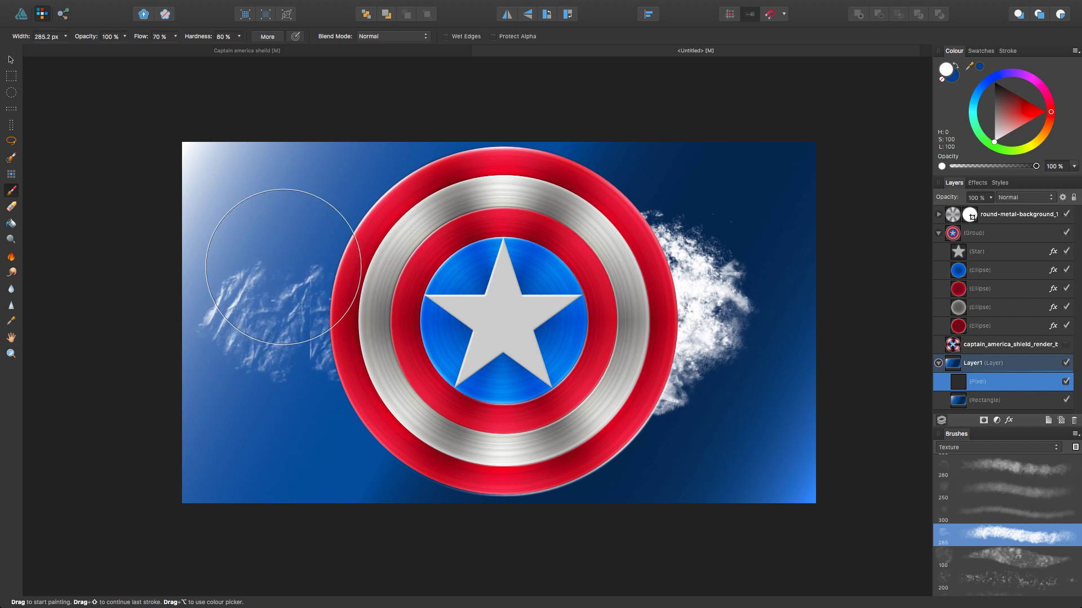
mouse_move(400, 347)
left_mouse_down()
mouse_move(373, 336)
mouse_move(380, 348)
mouse_move(290, 338)
mouse_move(327, 386)
left_mouse_up()
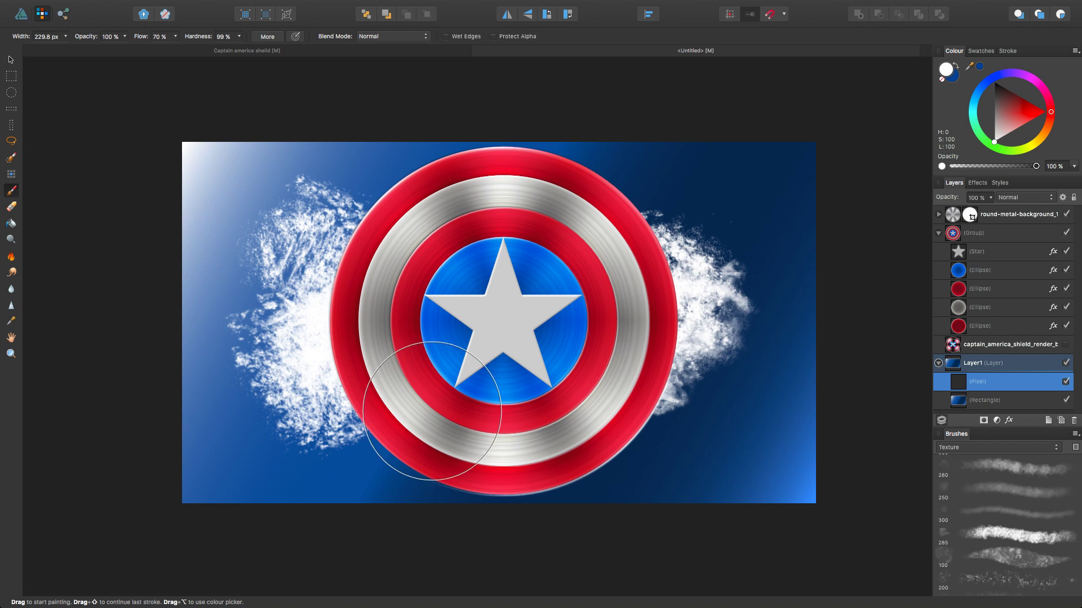
left_click_drag(686, 393, 699, 393)
mouse_move(700, 393)
left_mouse_down()
mouse_move(684, 405)
mouse_move(742, 403)
mouse_move(738, 350)
mouse_move(688, 387)
left_mouse_up()
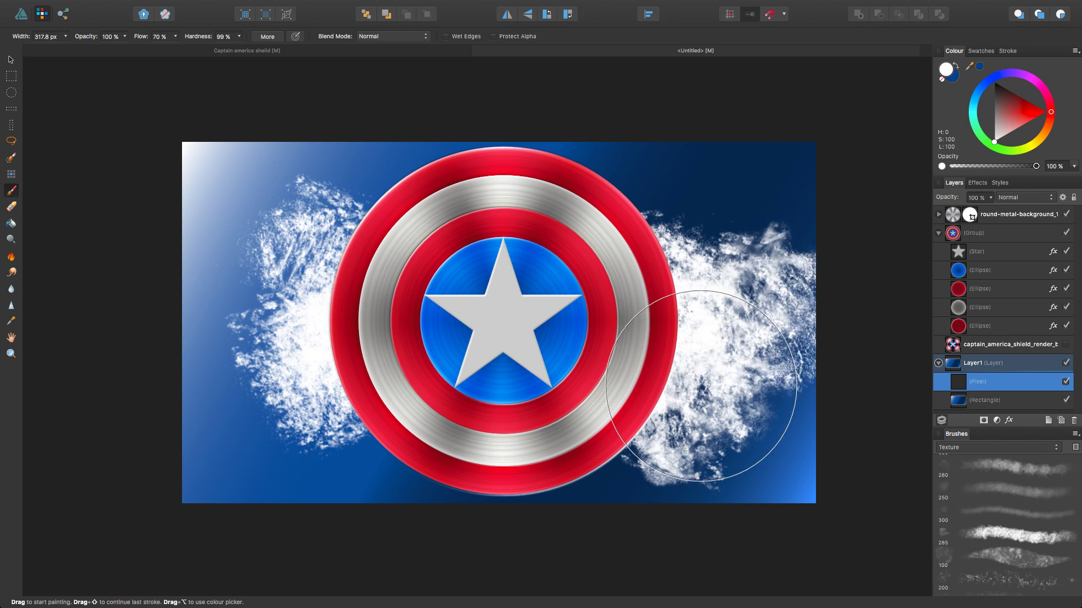
left_click(225, 334)
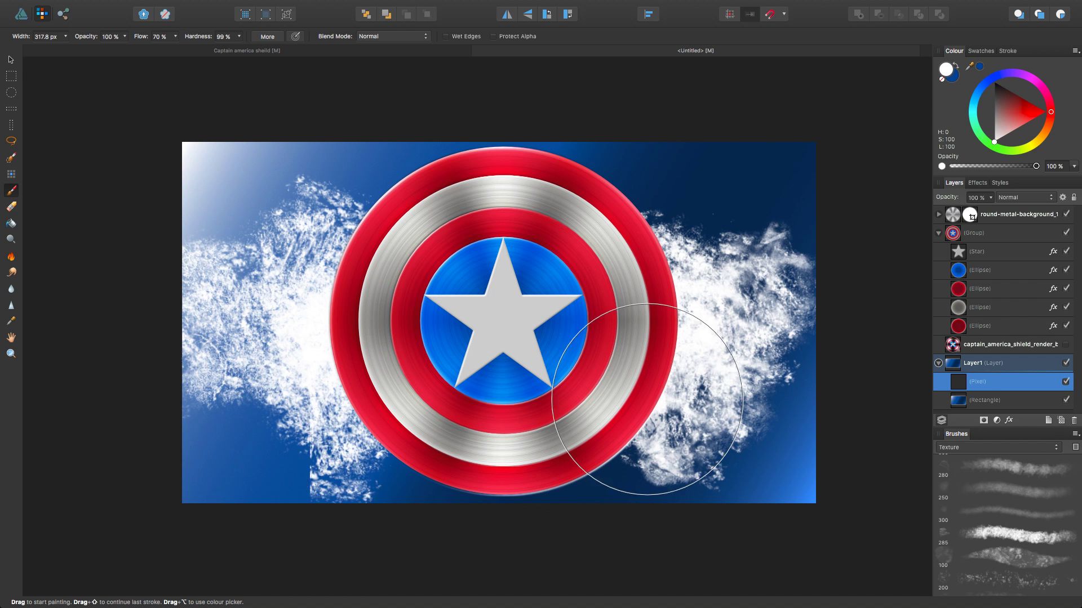
left_click(327, 440)
left_click_drag(417, 393, 403, 392)
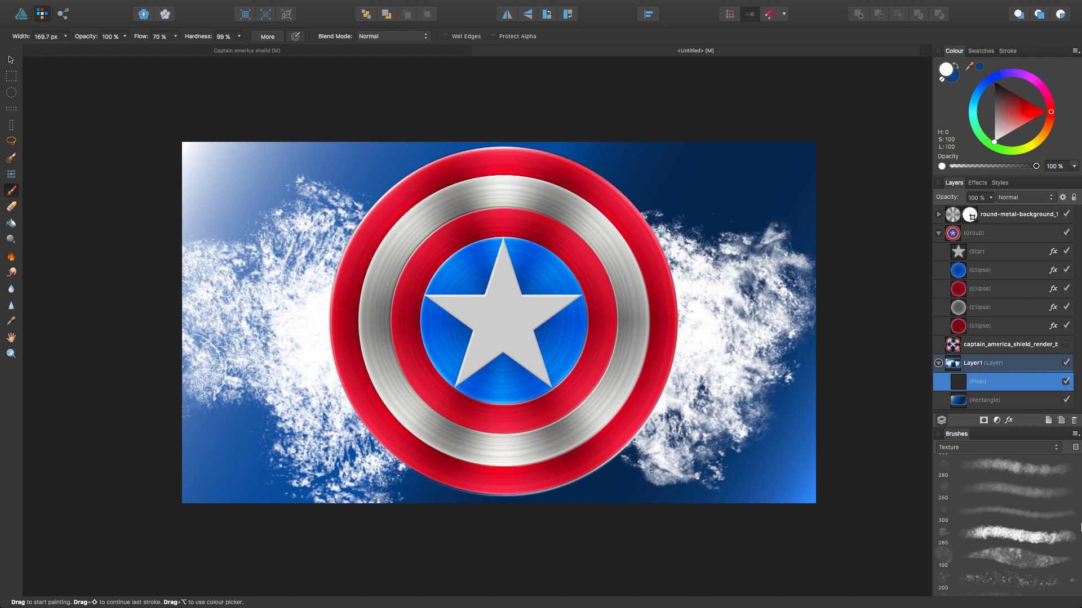
Paint soft white spray around the splatter on both sides using the 150 px Texture brush at 10% flow
scroll(1038, 525, "down", 2)
left_click(1028, 562)
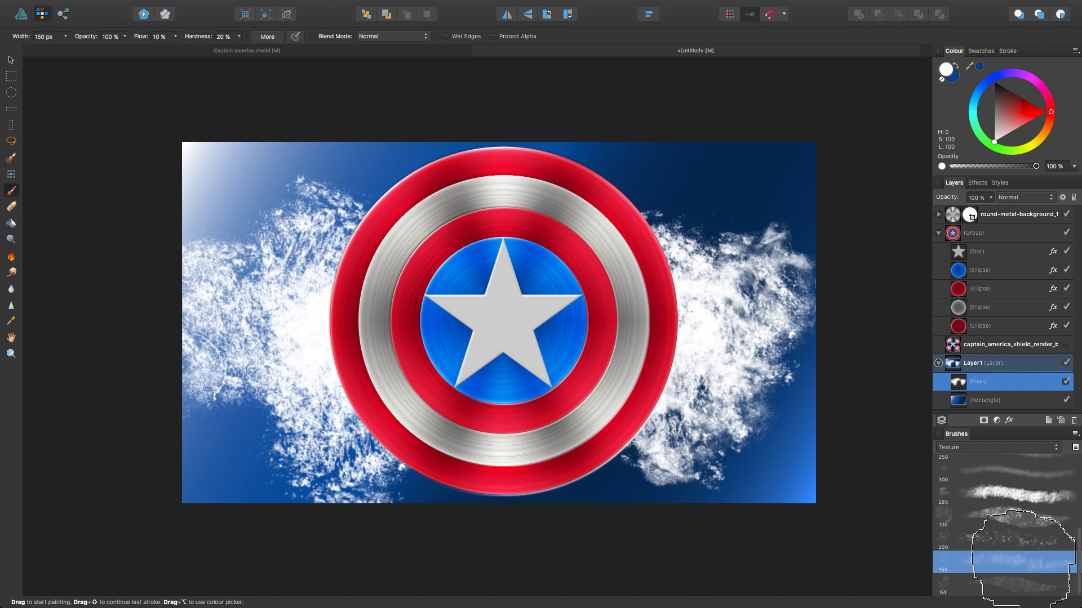
mouse_move(680, 230)
left_mouse_down()
mouse_move(666, 298)
mouse_move(683, 259)
left_mouse_up()
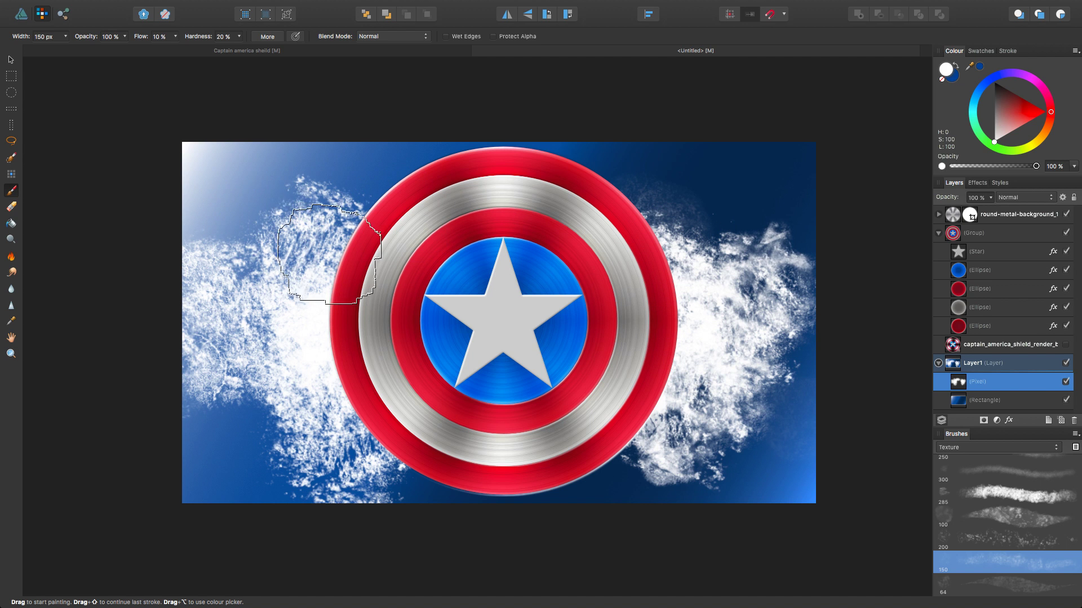
left_click_drag(289, 312, 263, 423)
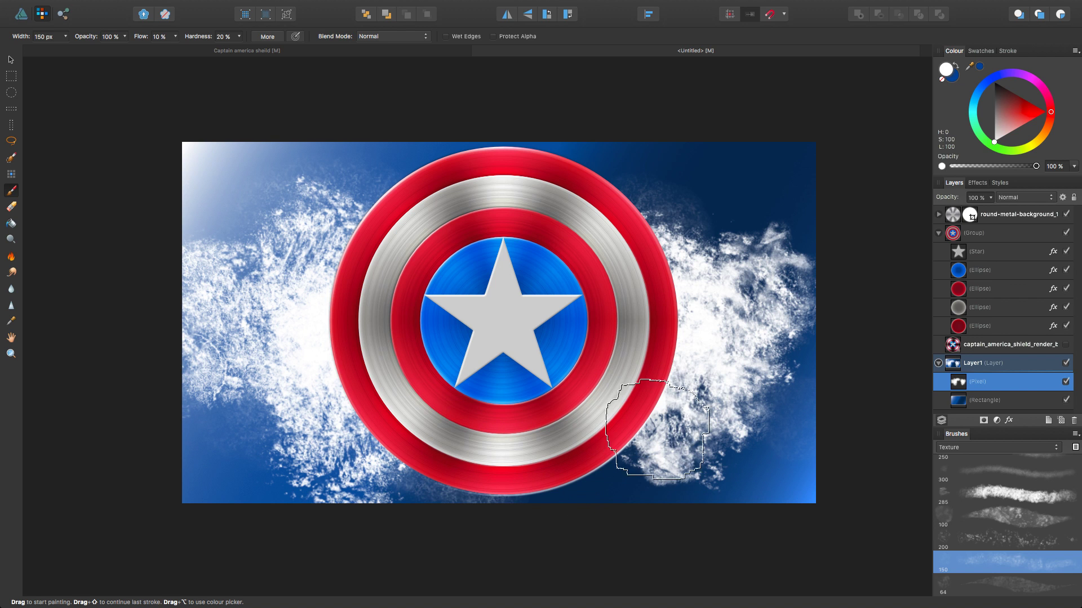
mouse_move(652, 214)
left_mouse_down()
mouse_move(728, 247)
mouse_move(683, 348)
mouse_move(789, 353)
left_mouse_up()
mouse_move(378, 222)
left_mouse_down()
mouse_move(295, 198)
mouse_move(240, 242)
left_mouse_up()
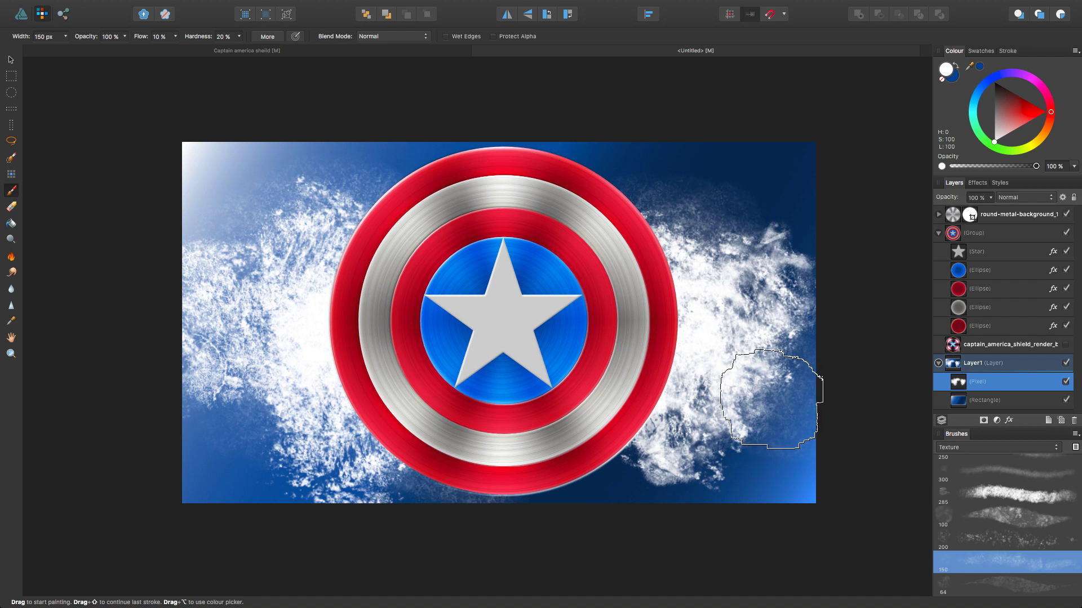
Dab white splatter beyond the shield's upper-right and lower-left sides using the 300 px Texture brush at 50% flow
scroll(1030, 528, "up", 1)
scroll(1030, 528, "up", 4)
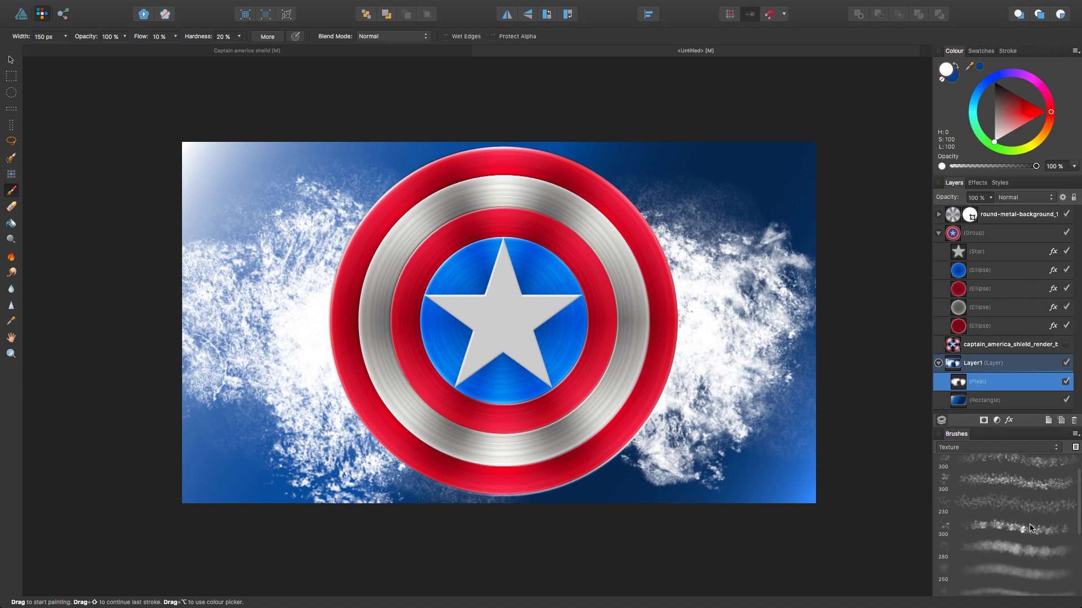
left_click(1004, 530)
left_click(712, 212)
key("super+z")
left_click(701, 225)
left_click(704, 225)
left_click(717, 227)
left_click(240, 416)
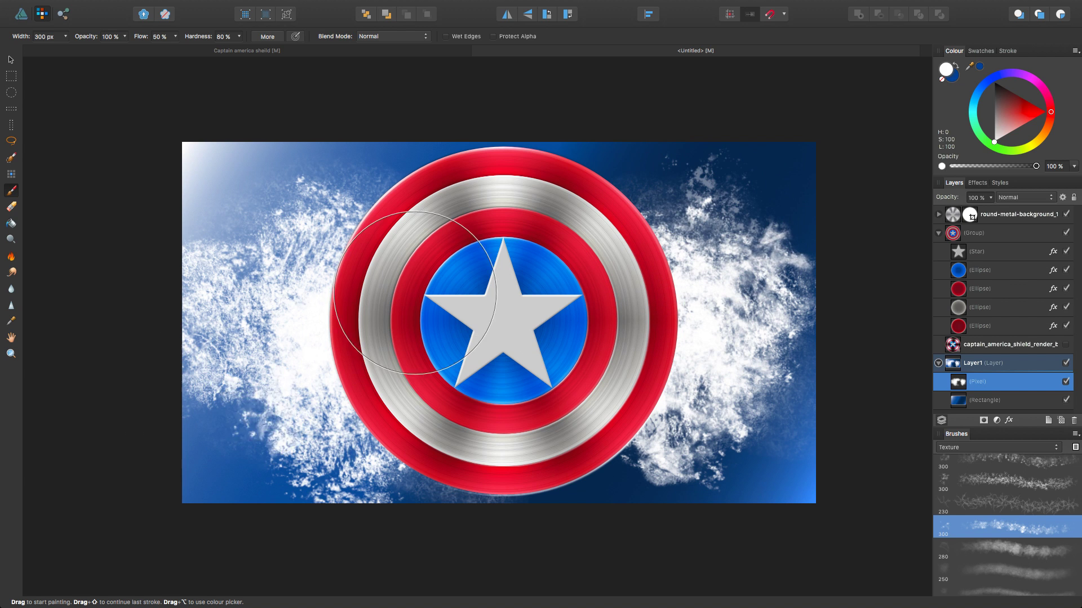
Reduce the brush width to about 179 px and dab white splatter around the shield's edge, along the canvas bottom and in the upper-left background
left_click_drag(407, 254, 388, 262)
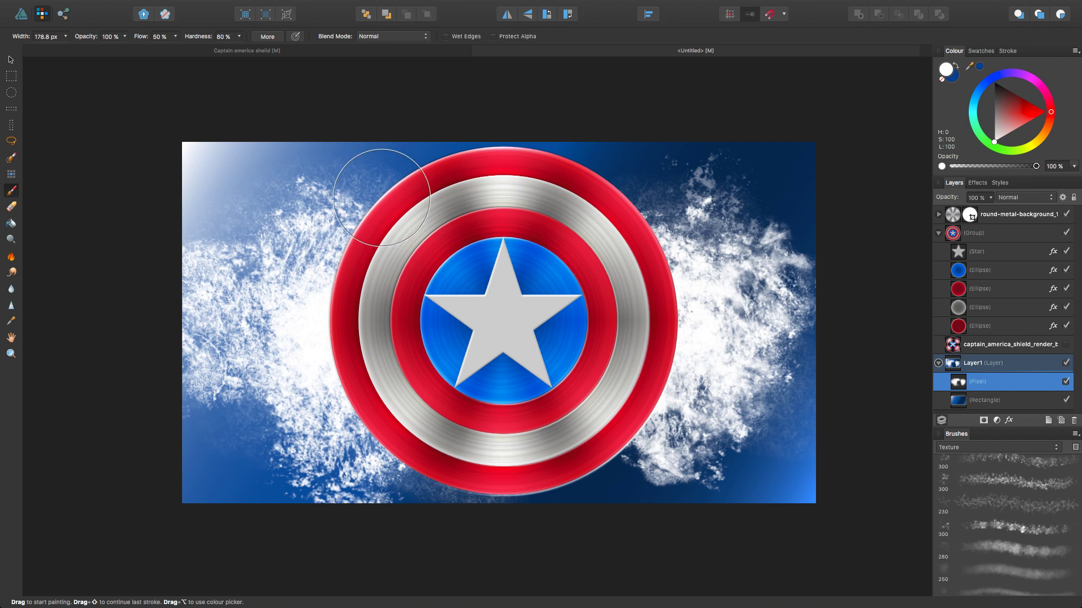
left_click(383, 203)
left_click(282, 350)
left_click(293, 399)
left_click(426, 444)
left_click(520, 468)
left_click(601, 444)
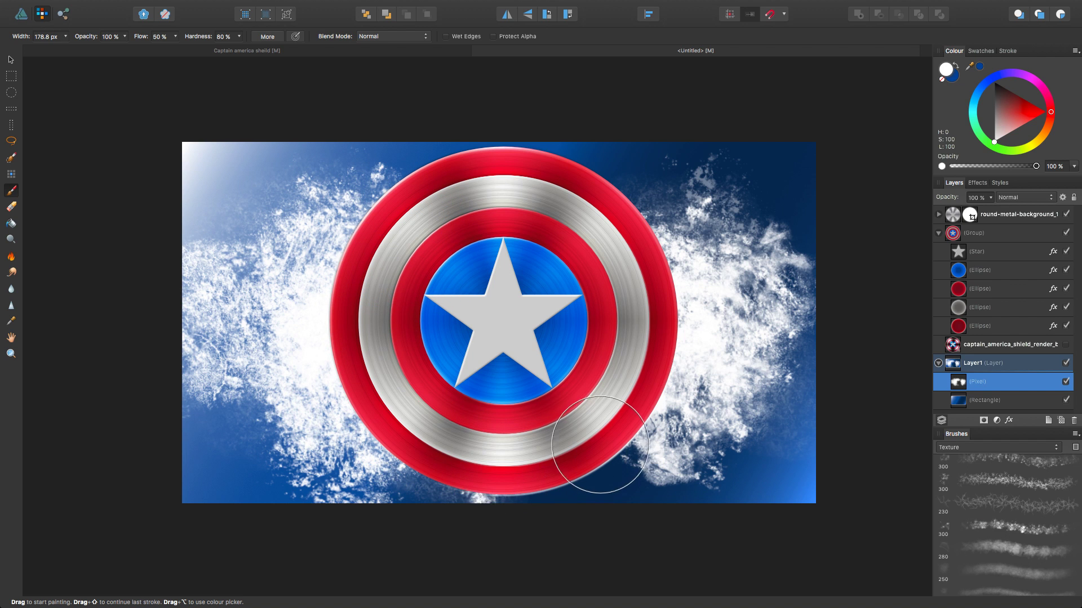
left_click(670, 464)
left_click(787, 446)
left_click(755, 435)
left_click(816, 455)
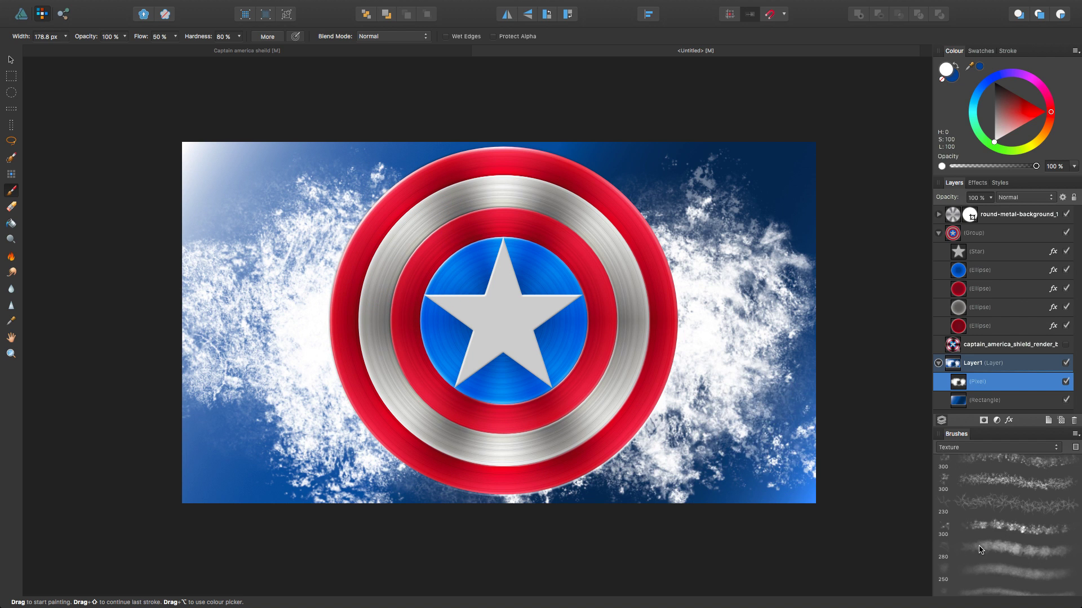
left_click_drag(252, 183, 292, 207)
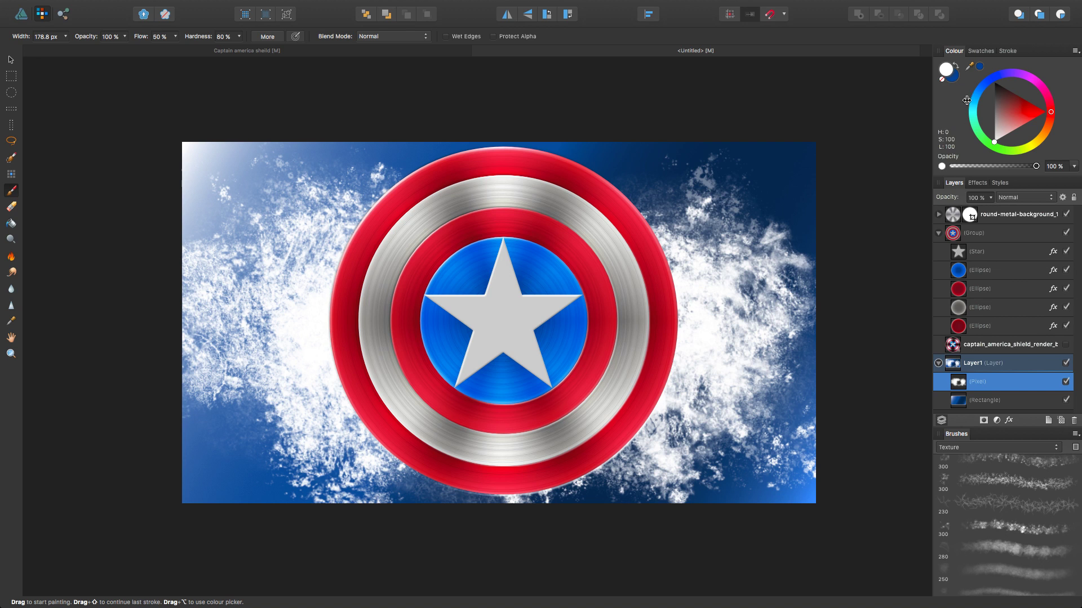
Sample the blue of the lower-left background as the brush colour and add a new pixel layer above the white splatter
mouse_move(969, 66)
left_mouse_down()
mouse_move(966, 101)
mouse_move(834, 145)
mouse_move(522, 358)
mouse_move(255, 481)
mouse_move(227, 475)
mouse_move(234, 471)
left_mouse_up()
left_click(980, 67)
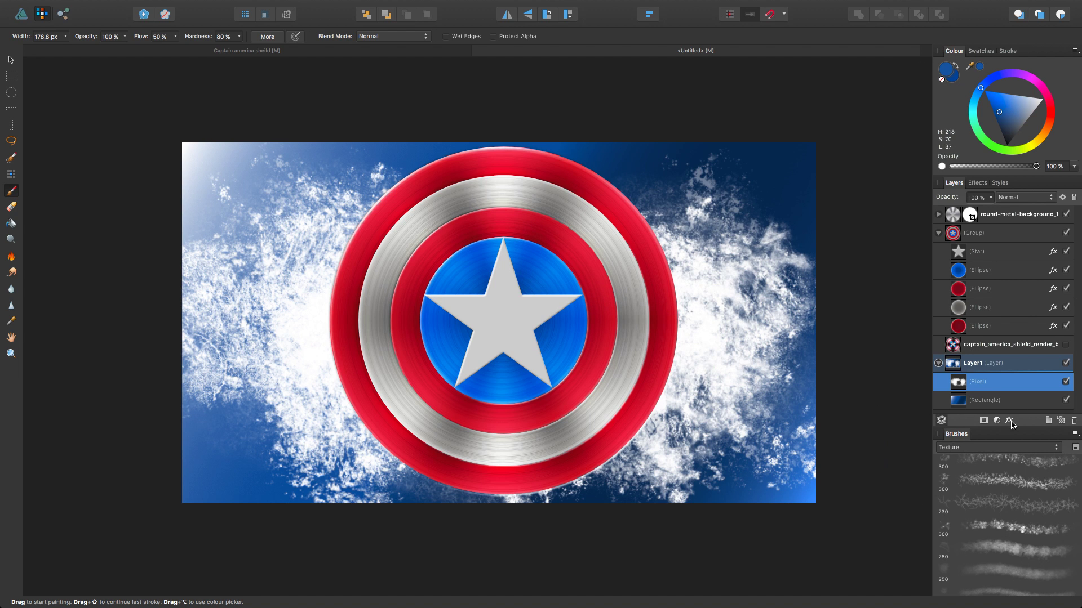
left_click(1062, 421)
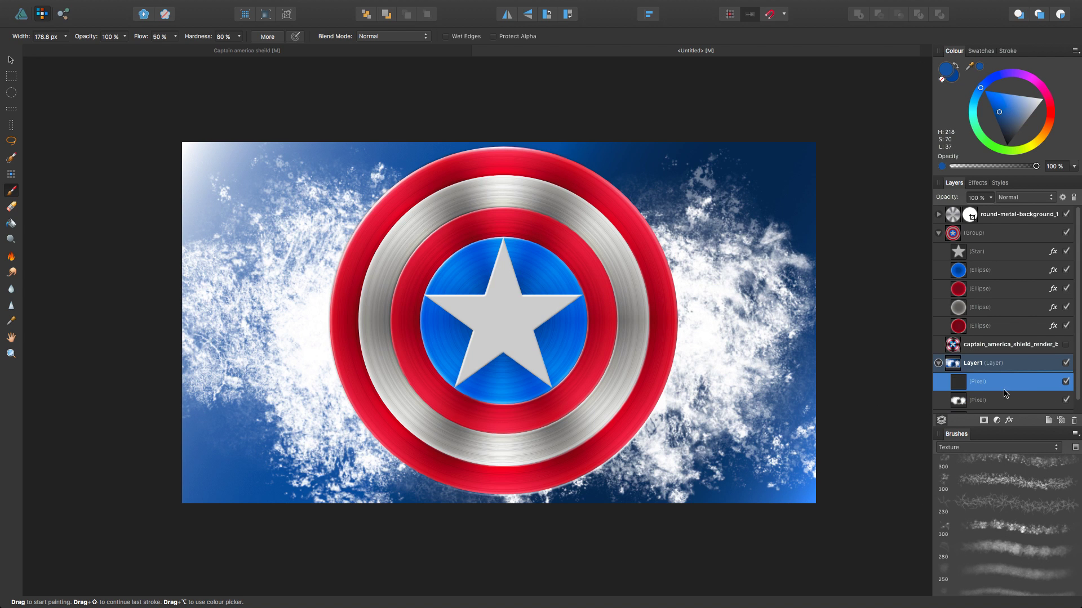
Paint blue textured splatter over the white areas on both sides of the shield and beneath it
mouse_move(592, 226)
left_mouse_down()
mouse_move(652, 206)
mouse_move(632, 217)
mouse_move(633, 235)
mouse_move(688, 297)
mouse_move(646, 351)
mouse_move(650, 337)
mouse_move(698, 424)
left_mouse_up()
mouse_move(349, 398)
left_mouse_down()
mouse_move(313, 338)
mouse_move(280, 310)
mouse_move(289, 169)
mouse_move(338, 236)
mouse_move(330, 327)
mouse_move(342, 406)
mouse_move(616, 429)
mouse_move(620, 419)
left_mouse_up()
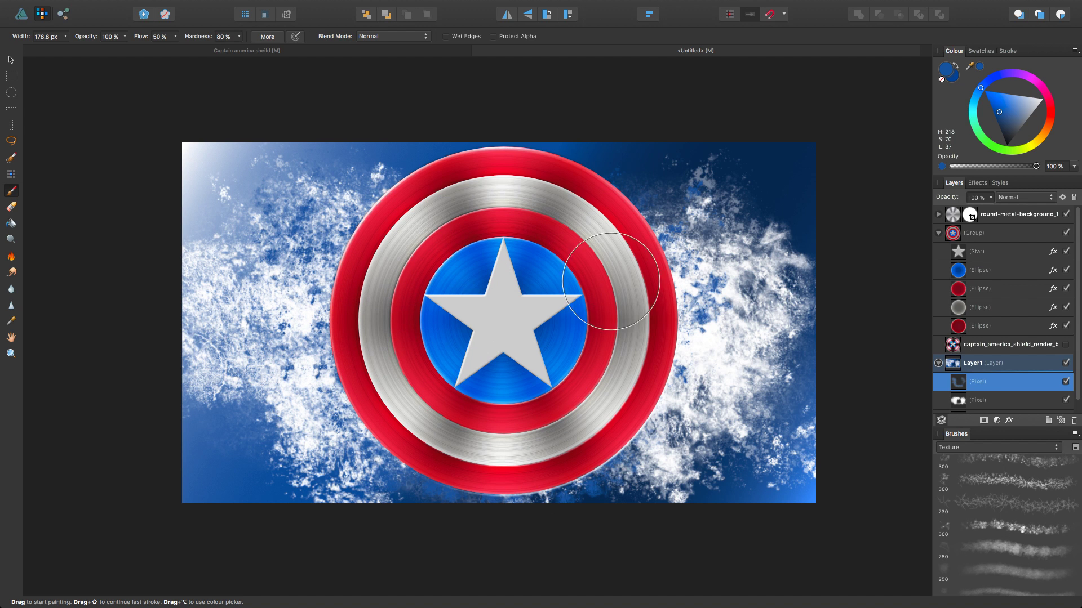
left_click_drag(229, 423, 325, 405)
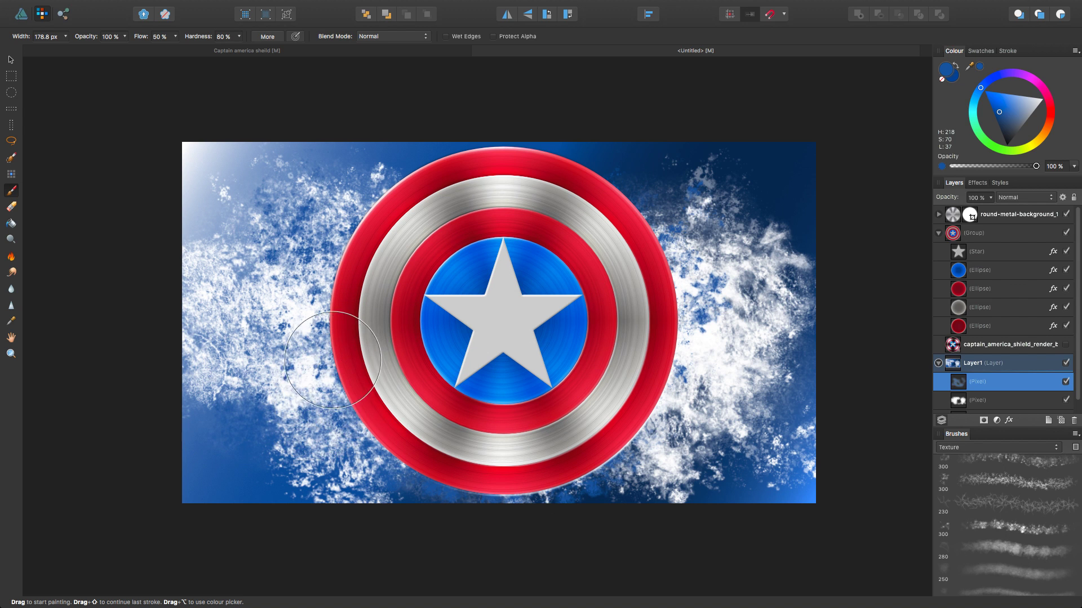
left_click_drag(276, 317, 439, 342)
mouse_move(738, 357)
left_mouse_down()
mouse_move(668, 334)
mouse_move(755, 347)
left_mouse_up()
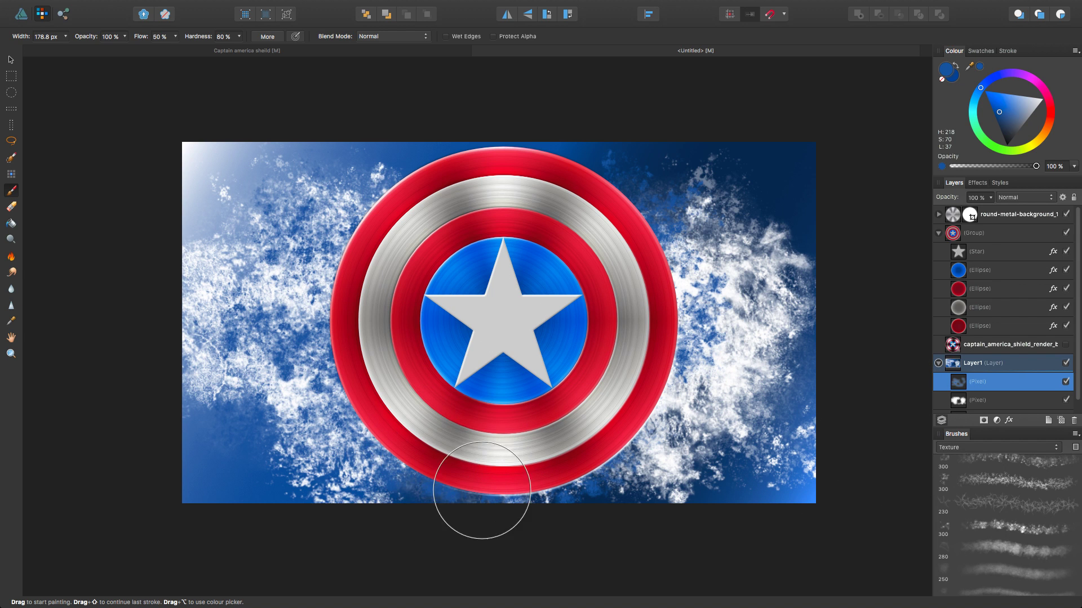
Erase parts of the blue splatter below the shield with the 285 px Texture brush reduced to about 170 px at 70% flow
left_click(14, 211)
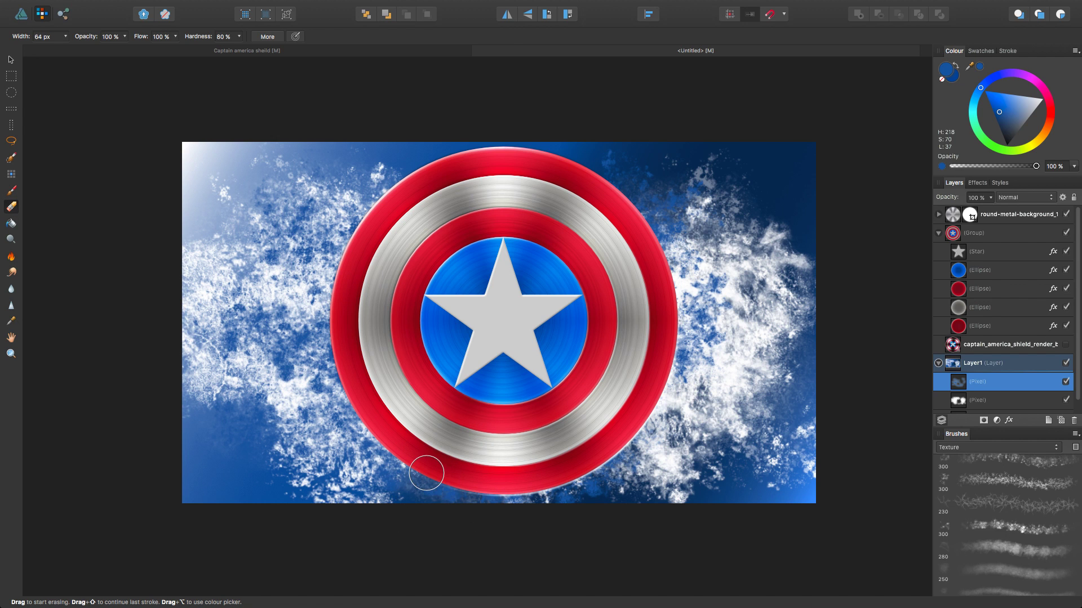
left_click_drag(427, 473, 434, 473, "ctrl+alt")
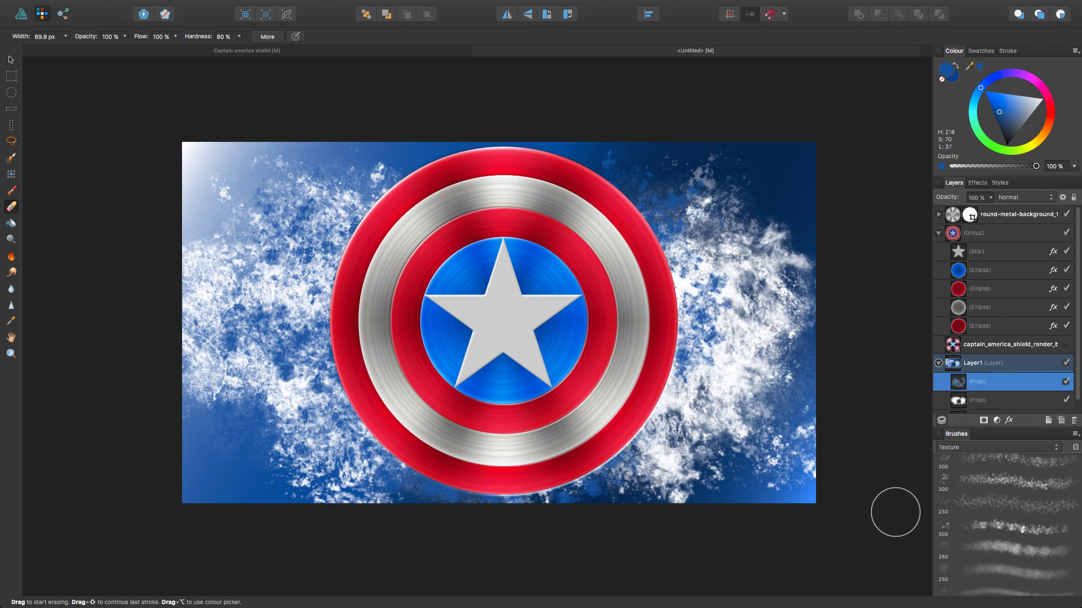
left_click(1004, 549)
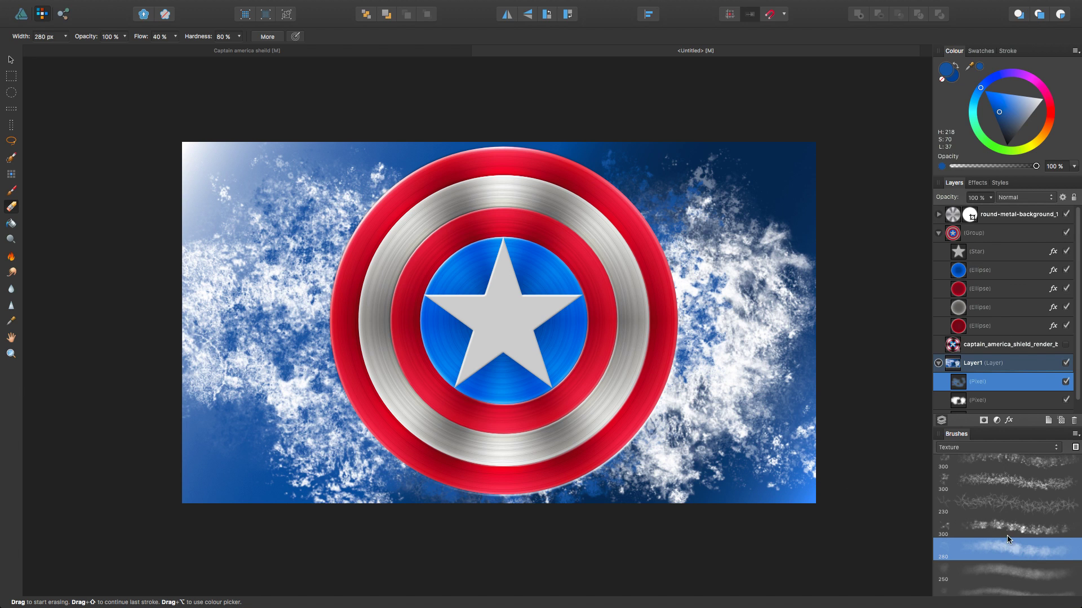
scroll(1009, 536, "down", 3)
left_click(980, 539)
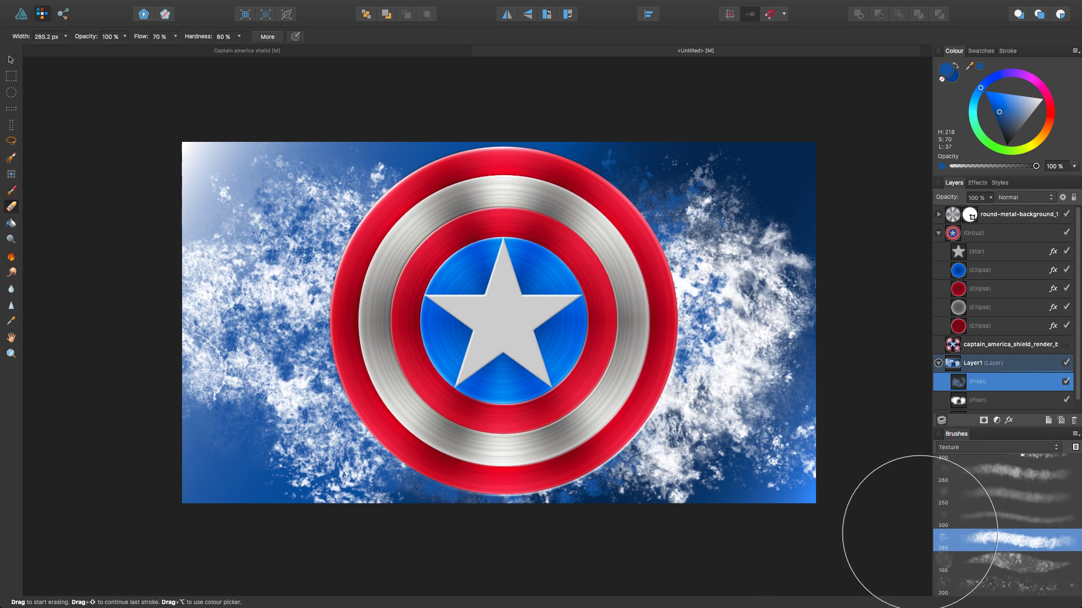
left_click_drag(418, 446, 353, 445)
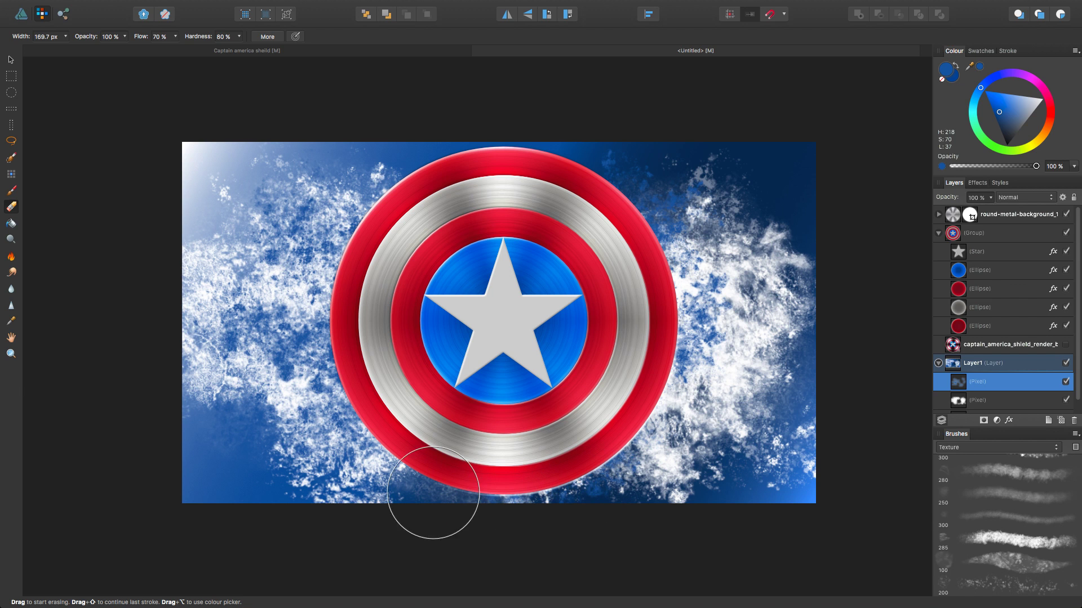
mouse_move(456, 354)
left_mouse_down()
mouse_move(434, 363)
mouse_move(444, 388)
left_mouse_up()
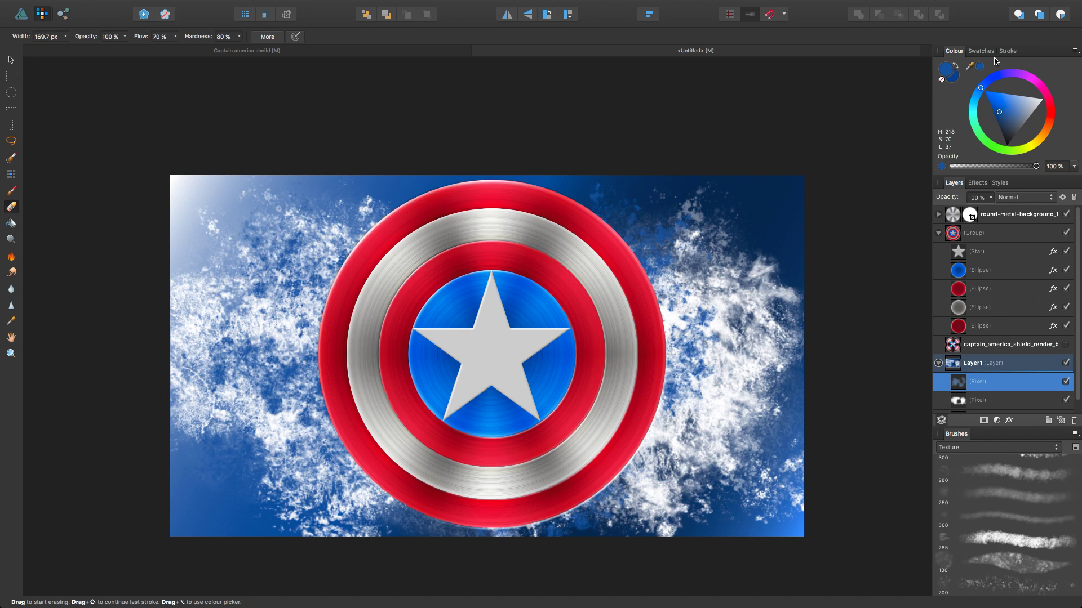
Sample the shield's red as the brush colour, add a new pixel layer above the blue splatter and activate the Paint Brush tool
left_click_drag(971, 67, 618, 259)
left_click(980, 68)
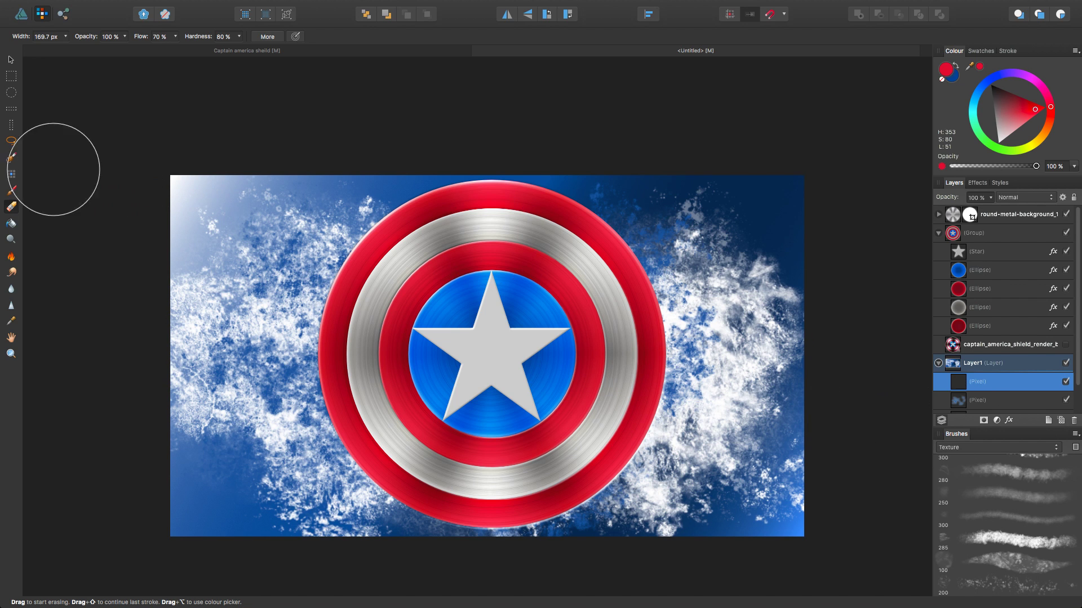
left_click(11, 191)
Paint red splatter on both sides of the shield, reducing the brush width from about 179 to 116 px and undoing unwanted dabs
mouse_move(668, 365)
left_mouse_down()
mouse_move(683, 373)
mouse_move(676, 360)
mouse_move(665, 366)
mouse_move(676, 389)
mouse_move(718, 442)
left_mouse_up()
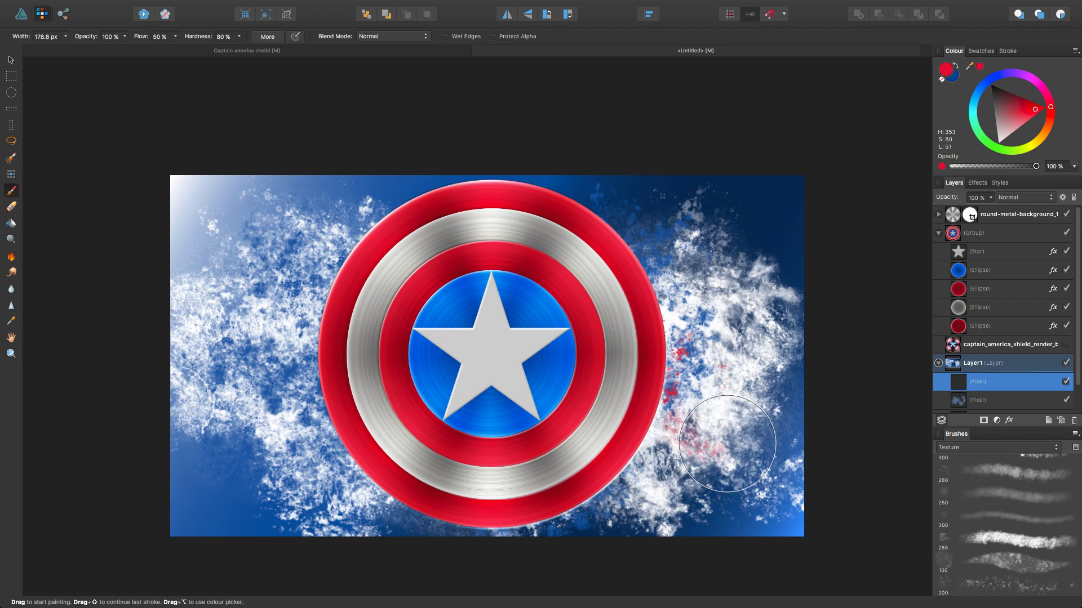
left_click_drag(252, 433, 266, 424)
left_click_drag(281, 504, 293, 512)
left_click(211, 490)
key("super+z")
mouse_move(313, 321)
left_mouse_down()
mouse_move(290, 291)
mouse_move(301, 263)
mouse_move(266, 265)
left_mouse_up()
key("super+z")
left_click(260, 249)
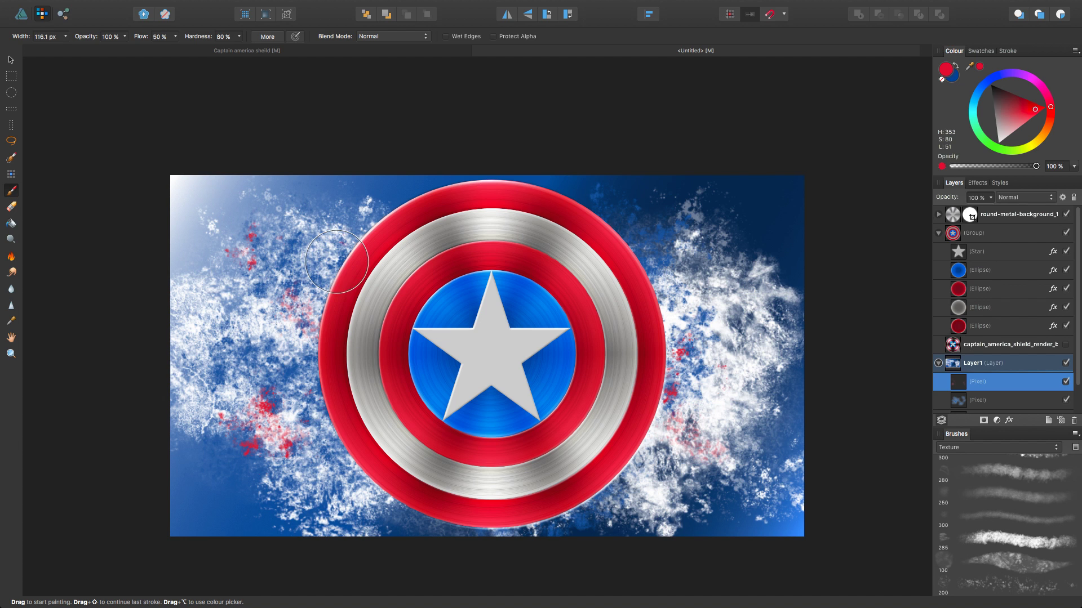
Add small red dabs near the shield's upper-right and lower-right edges and at the canvas's left edge, undoing the misplaced ones
left_click(653, 220)
mouse_move(653, 220)
left_mouse_down()
mouse_move(578, 193)
mouse_move(455, 167)
left_mouse_up()
key("super+z")
left_click(326, 242)
key("super+z")
left_click(601, 196)
key("super+z")
key("super+z")
left_click(757, 322)
key("super+z")
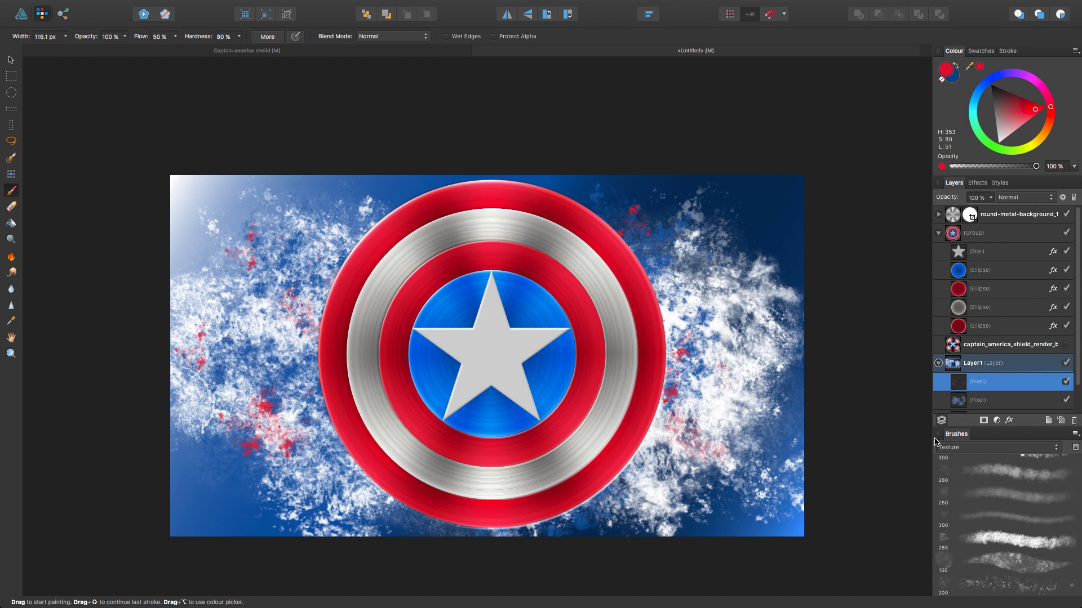
left_click(759, 406)
key("super+z")
left_click(638, 476)
key("super+z")
left_click(629, 481)
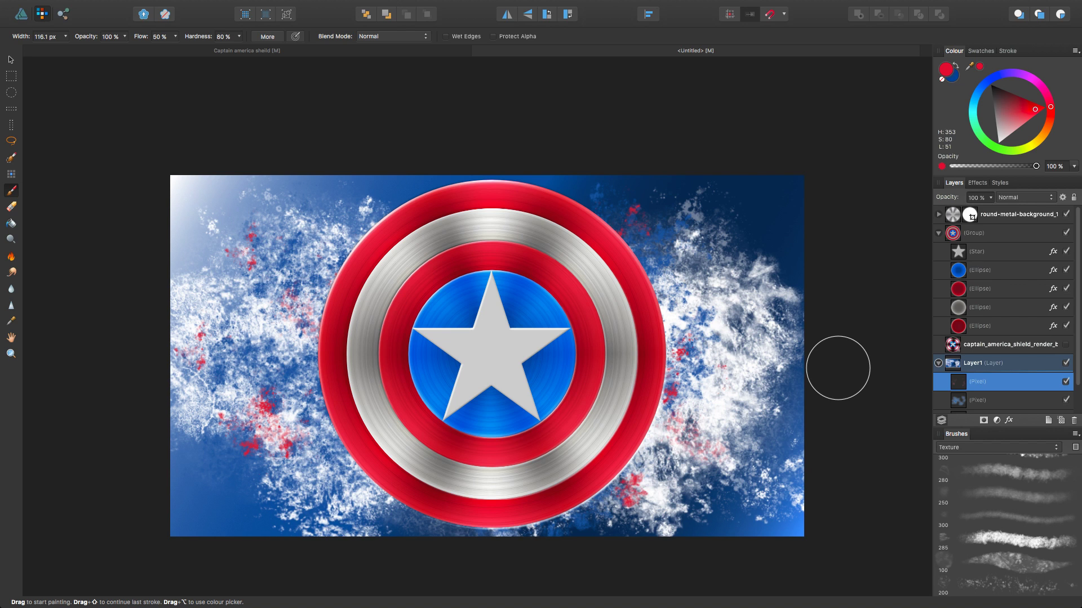
Collapse the shield group and compare the artwork with the finished Captain america sheild document, returning to the untitled document
left_click(939, 233)
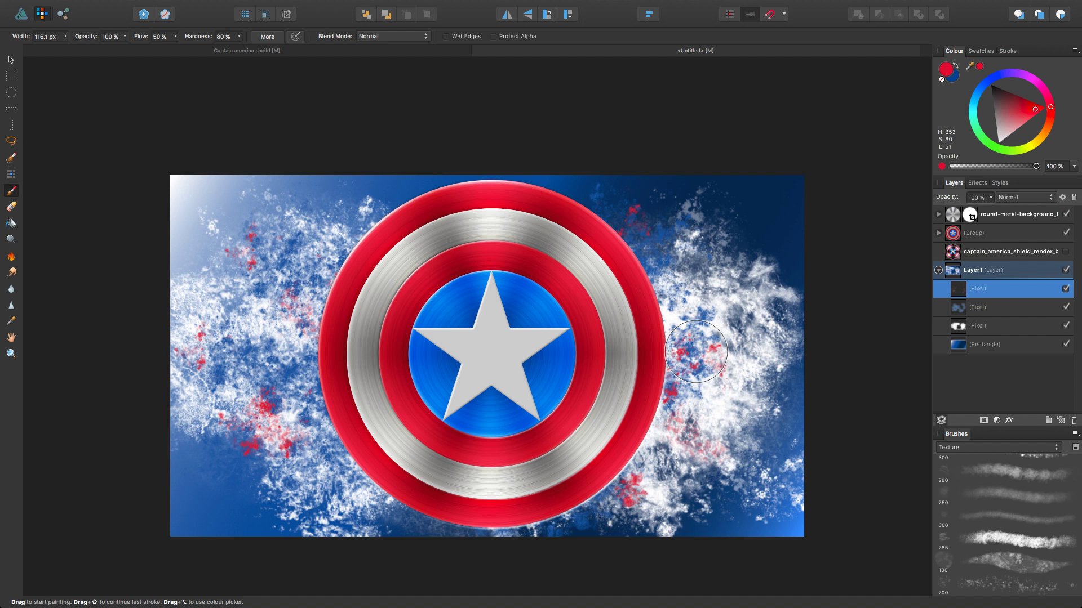
left_click(262, 51)
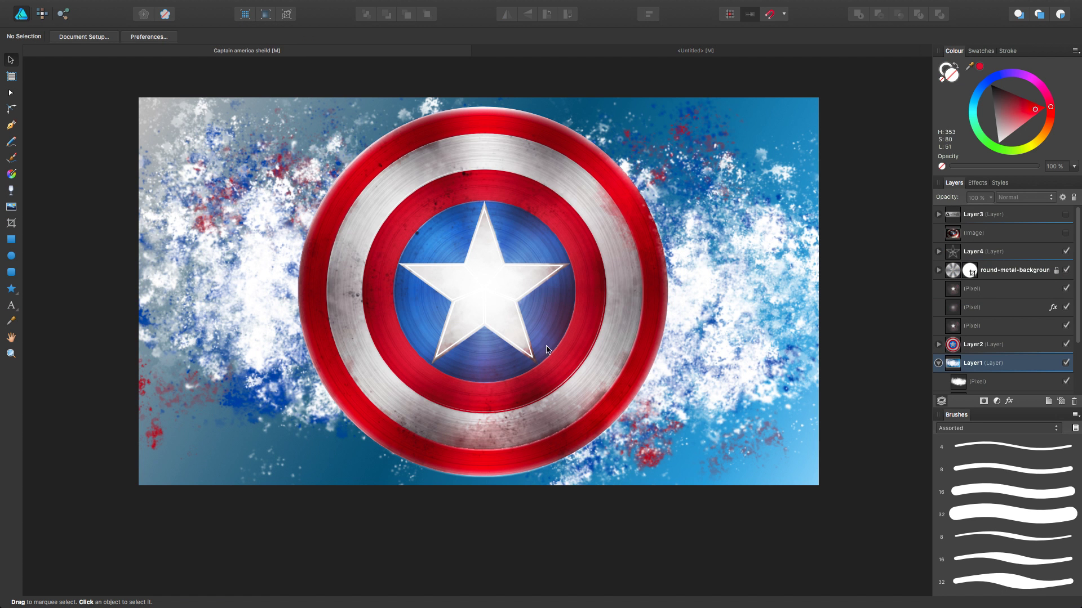
left_click(696, 53)
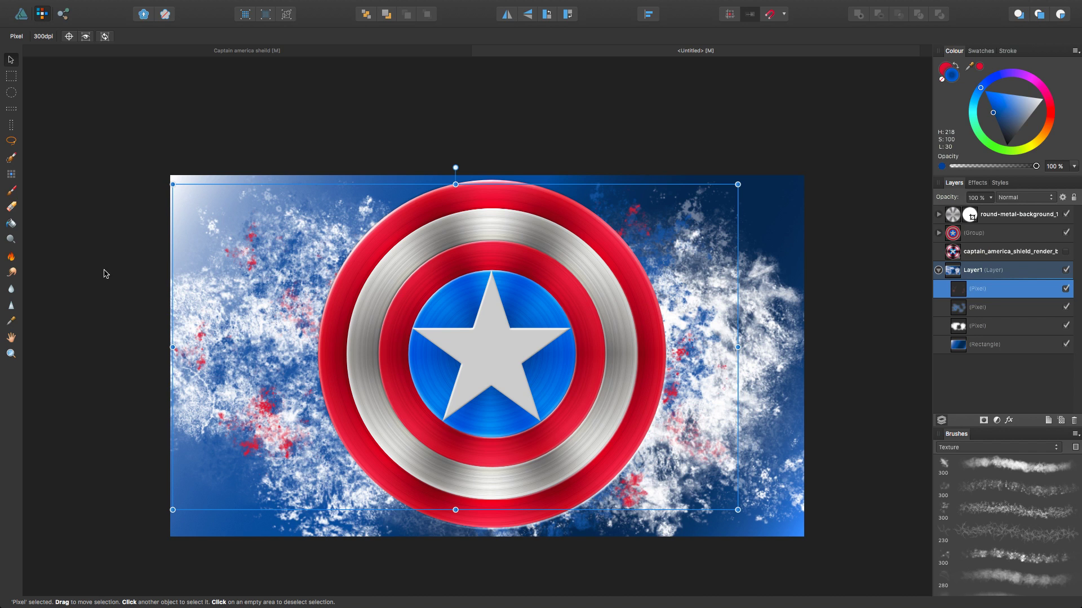
Collapse Layer1, expand the shield group and load a pixel selection from its outermost red ellipse
left_click(787, 361)
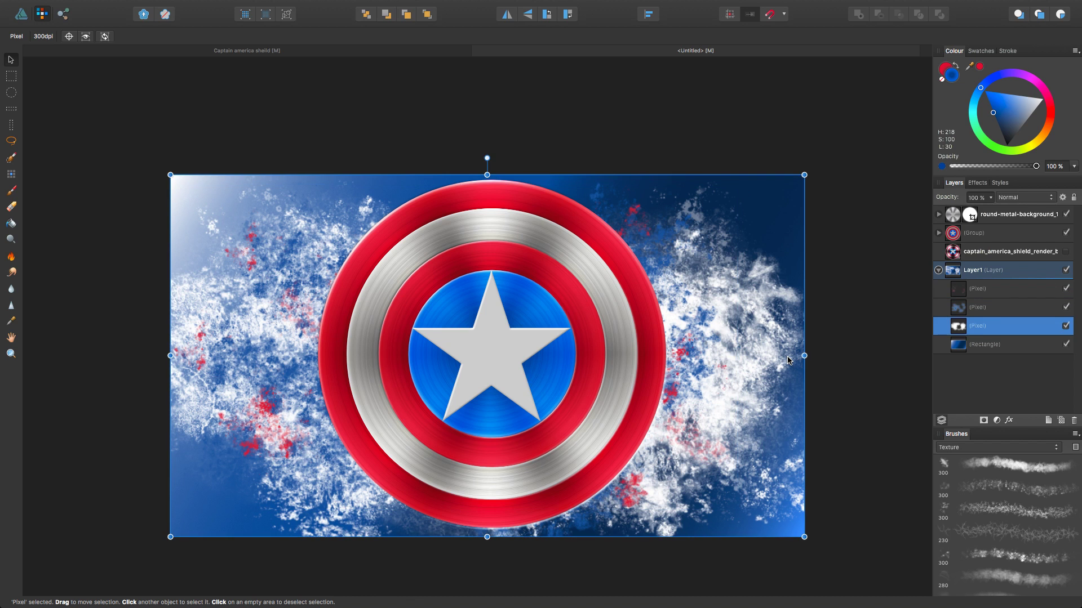
left_click(939, 271)
left_click(939, 233)
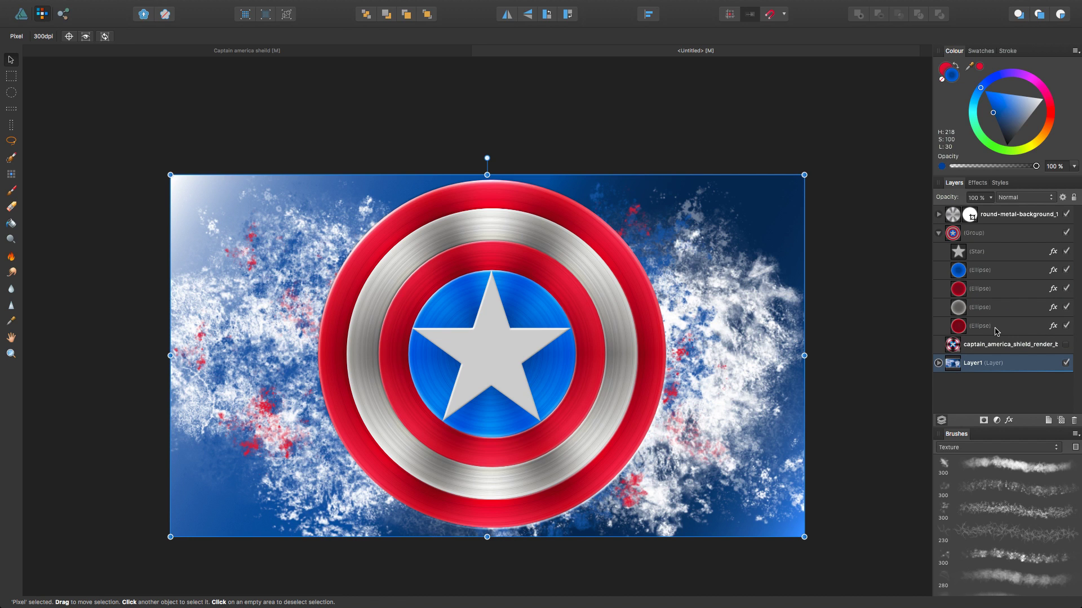
left_click(995, 331)
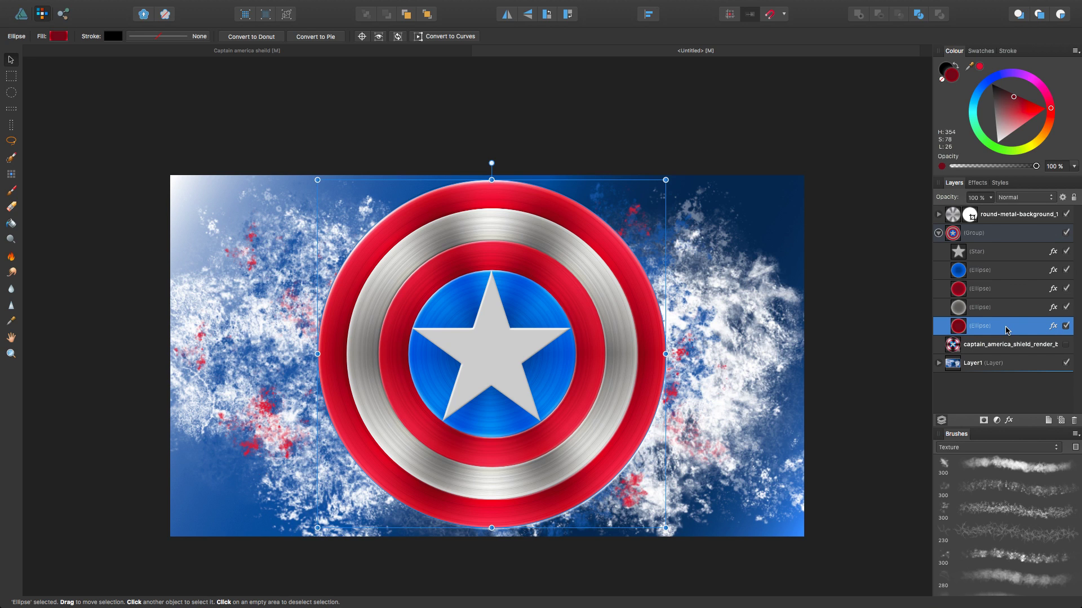
key("super+d")
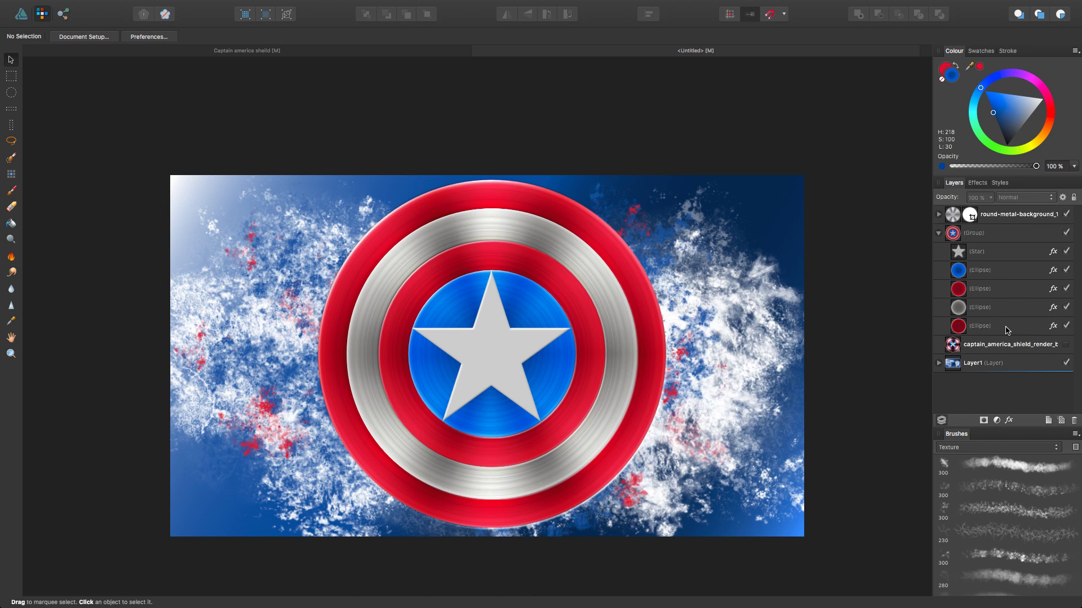
left_click(961, 330, "super")
left_click(999, 328)
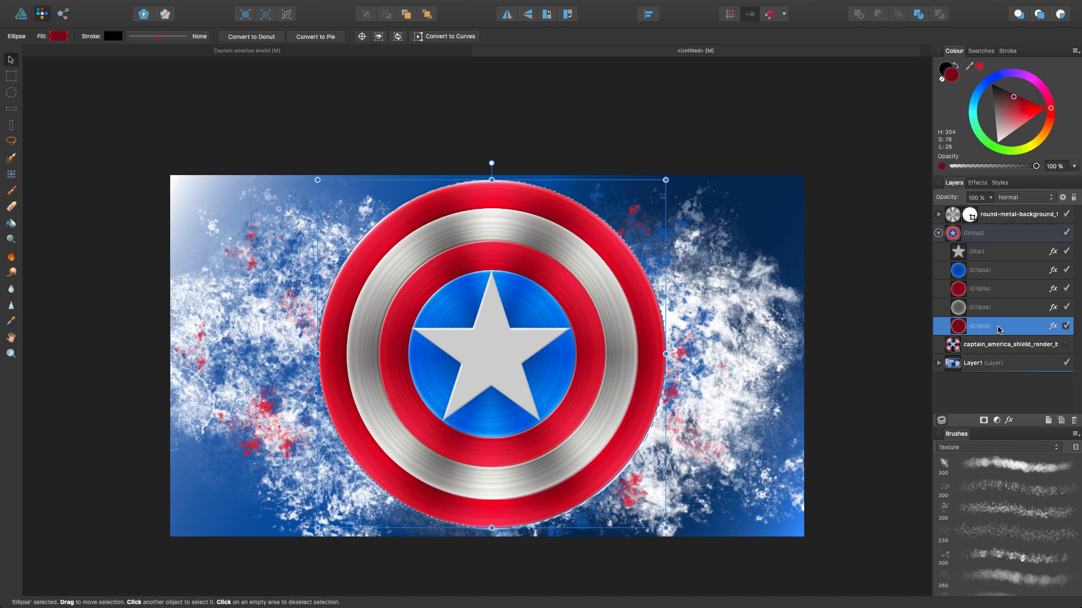
Collapse the shield group and add a new pixel layer directly above it
left_click(938, 233)
left_click(998, 234)
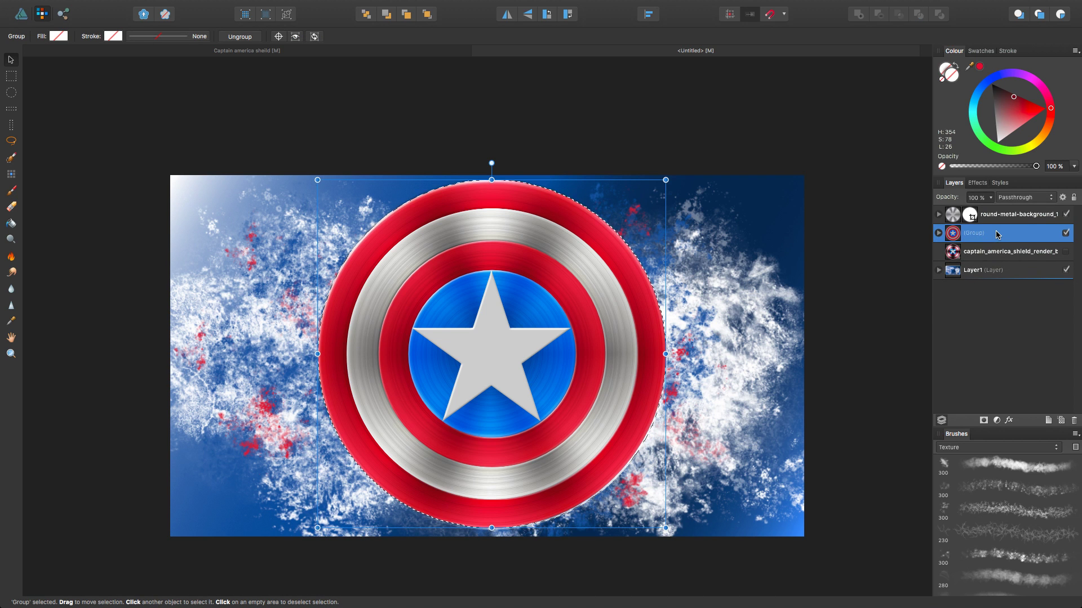
left_click(1061, 421)
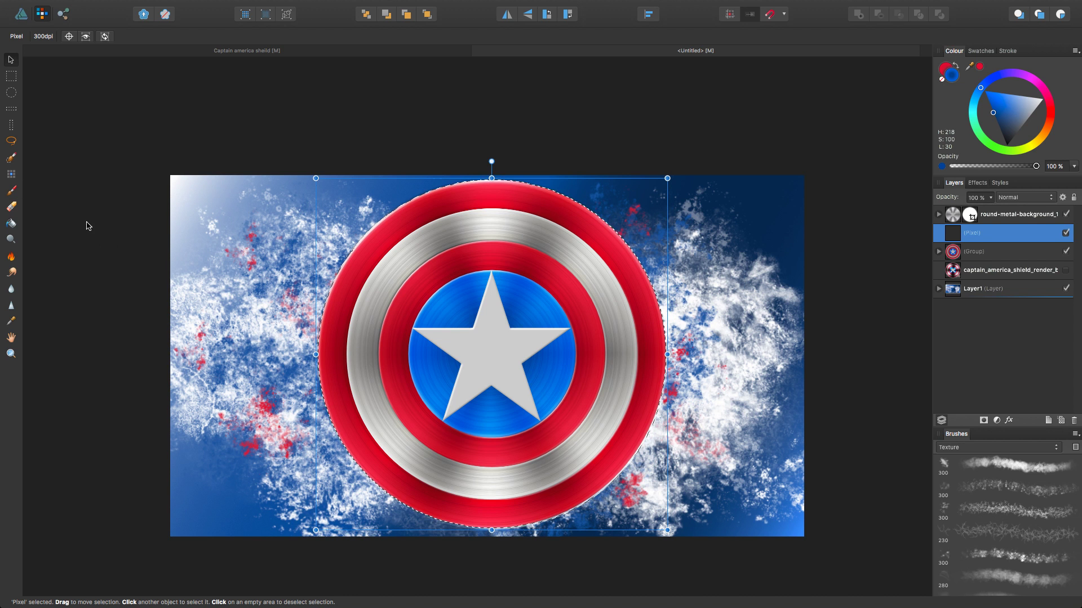
Activate the Paint Brush with the 150 px Texture brush and darken the red paint colour to H 353, S 72, L 17
left_click(14, 194)
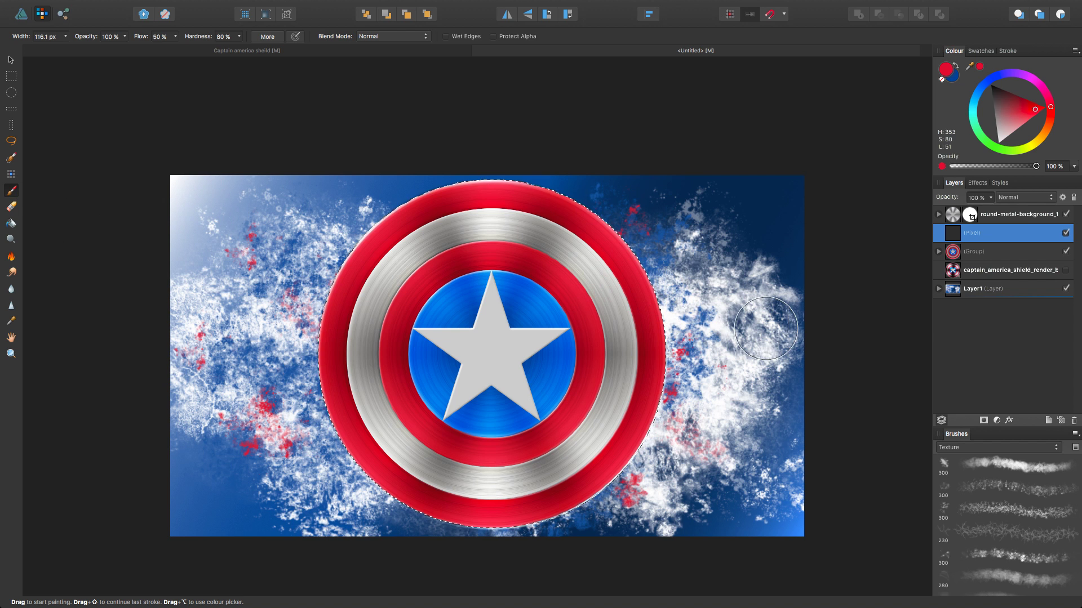
left_click(1015, 471)
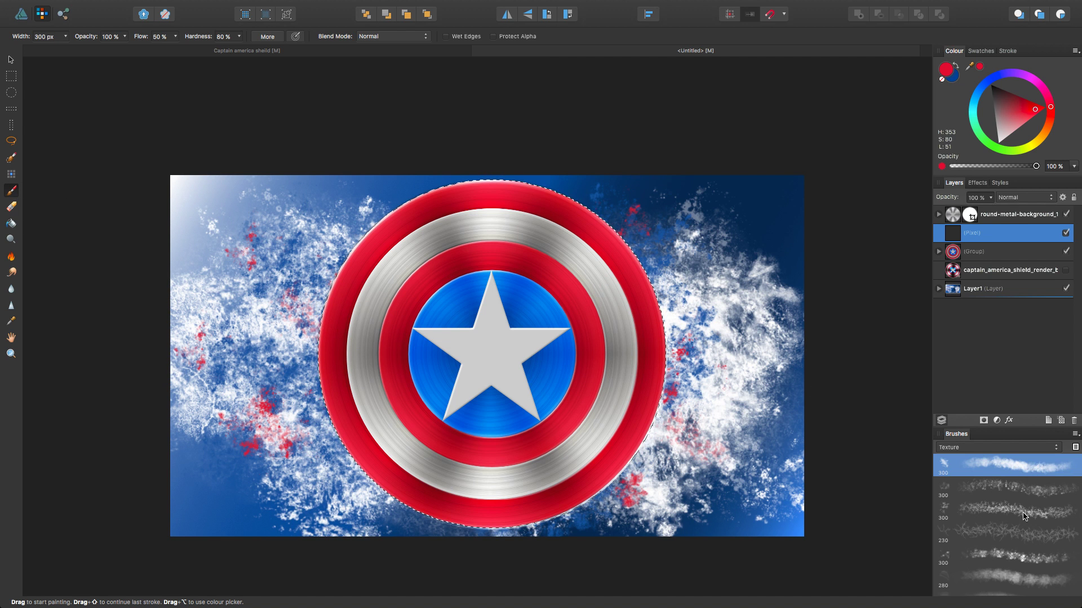
scroll(1023, 516, "down", 10)
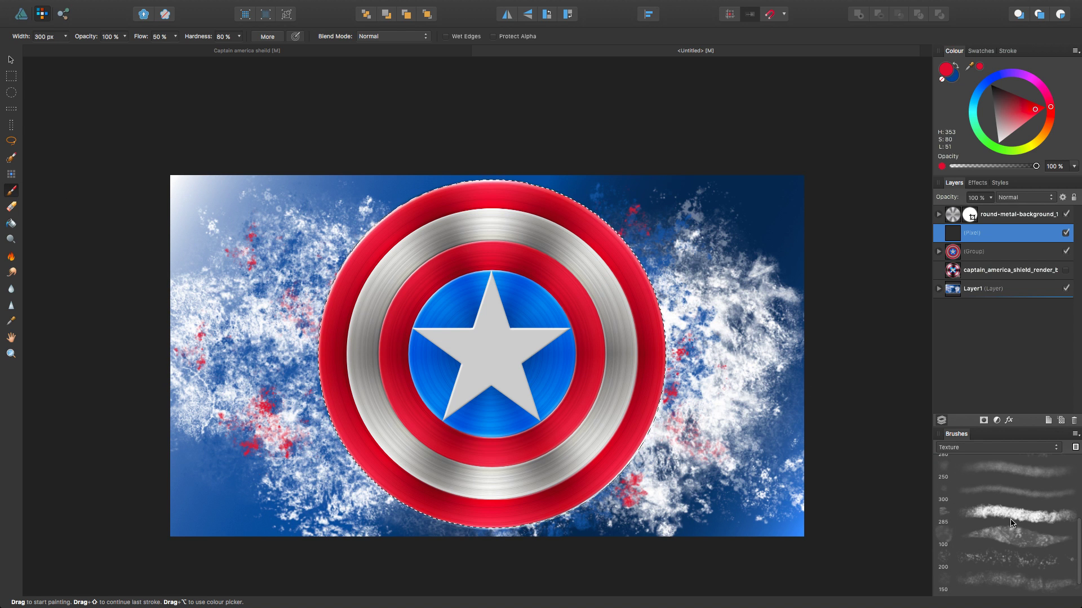
left_click(1011, 523)
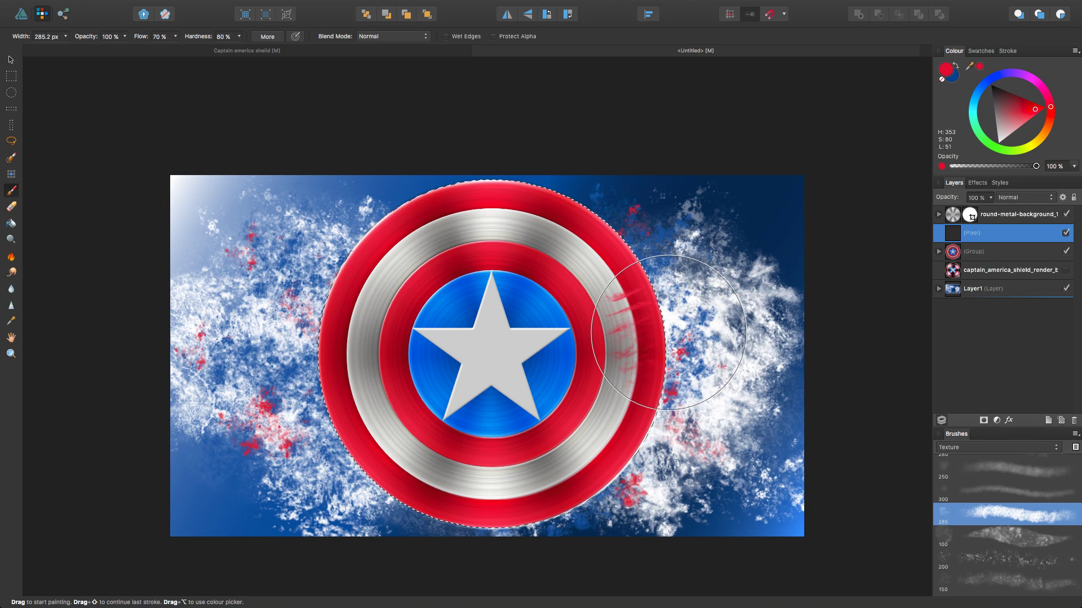
scroll(1025, 542, "down", 2)
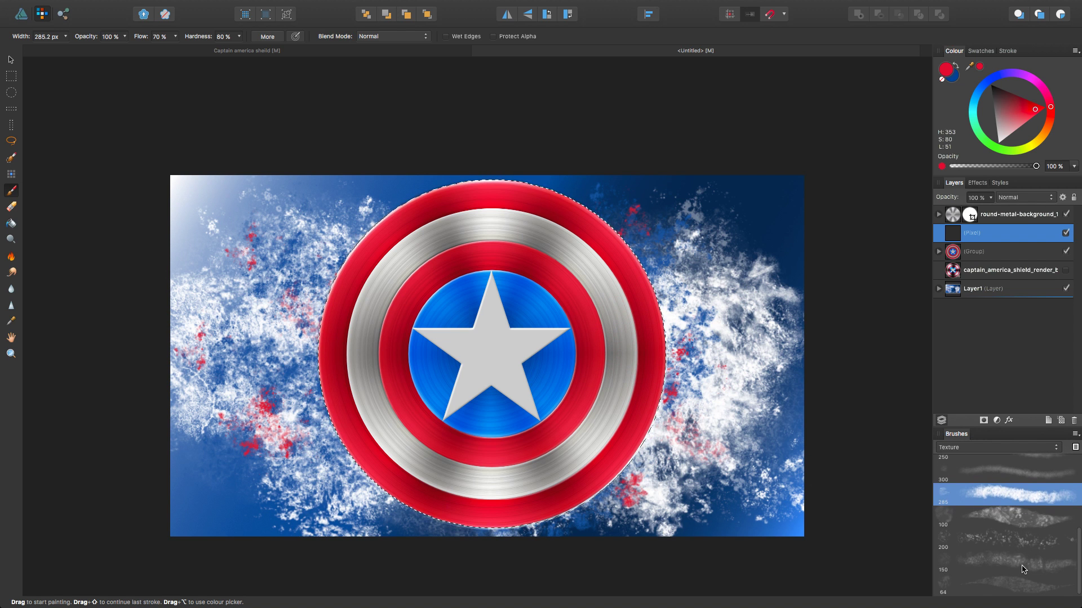
left_click(1020, 562)
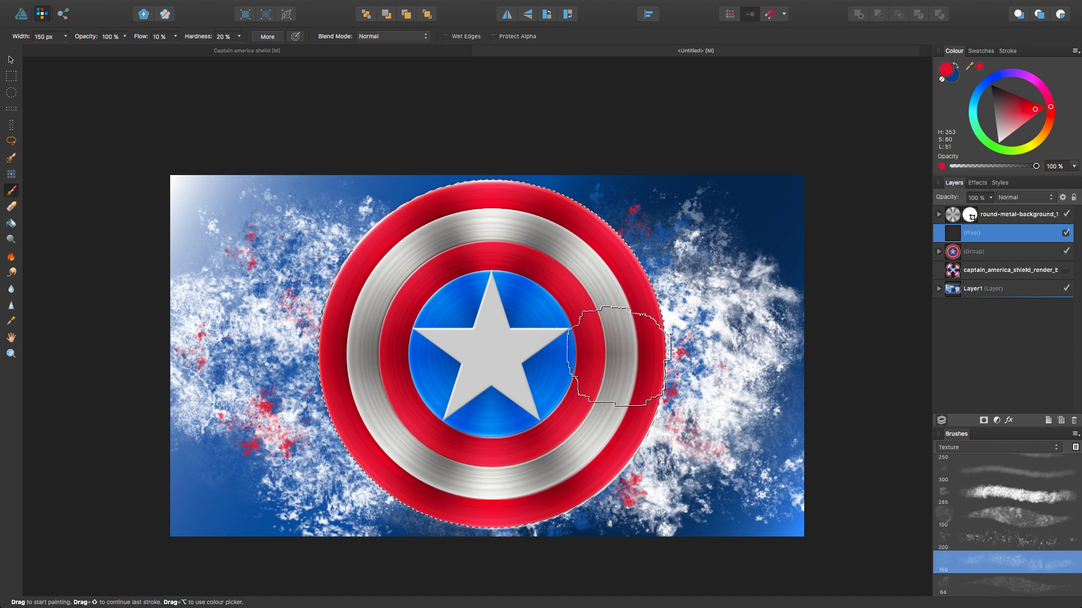
left_click(1004, 96)
left_click_drag(1004, 97, 1004, 91)
Brush faint dark-red texture over the shield's right, lower-right and upper-right rings, varying the brush width between about 34 and 138 px
mouse_move(690, 291)
left_mouse_down()
mouse_move(663, 291)
mouse_move(674, 278)
mouse_move(669, 288)
left_mouse_up()
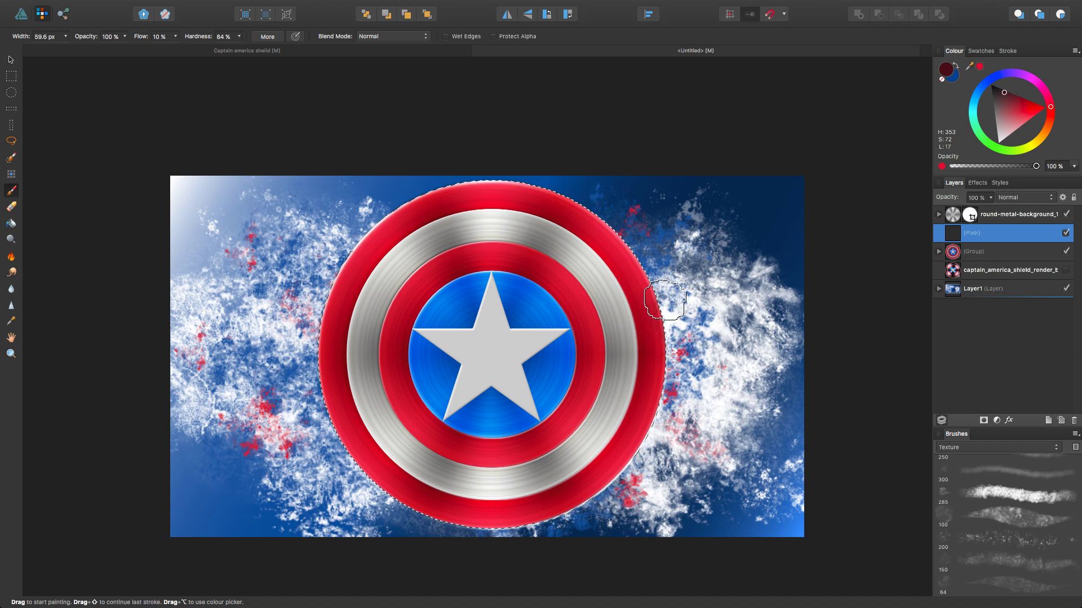
scroll(665, 300, "up", 6)
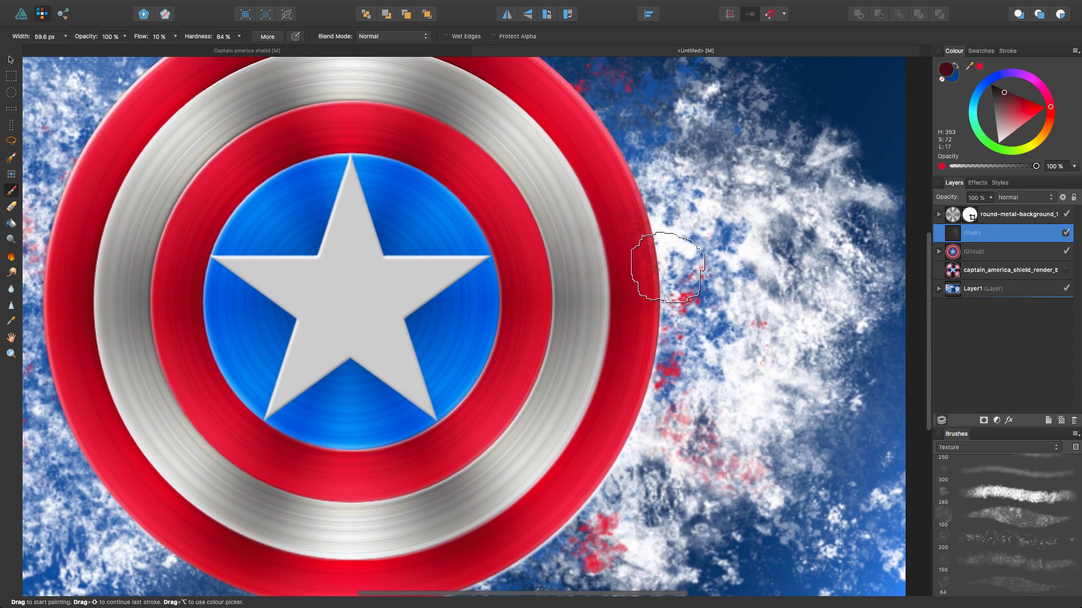
mouse_move(663, 288)
left_mouse_down()
mouse_move(674, 291)
mouse_move(665, 287)
left_mouse_up()
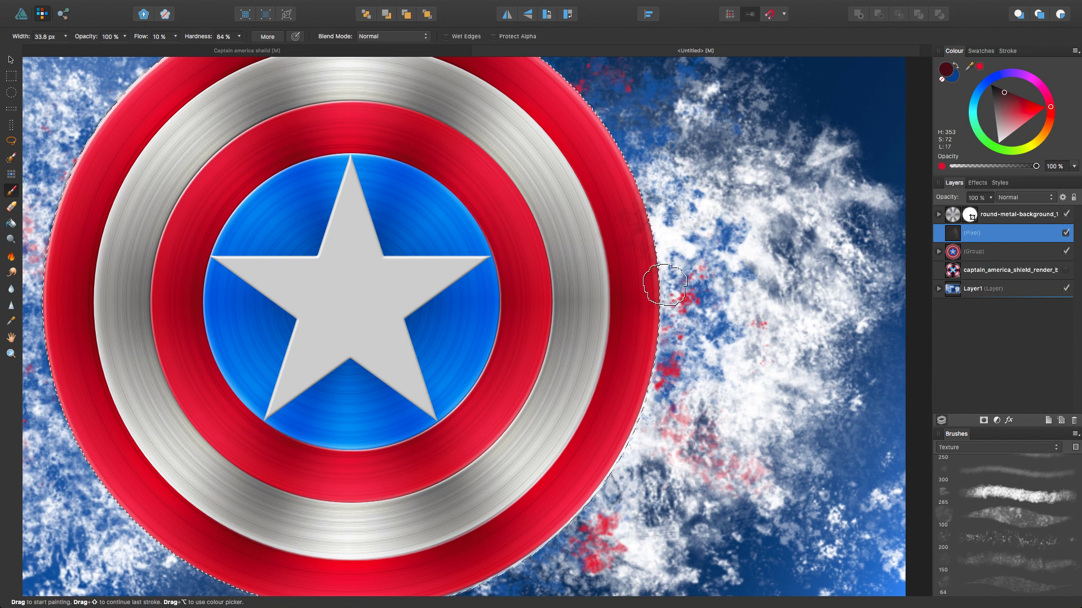
scroll(632, 343, "down", 4)
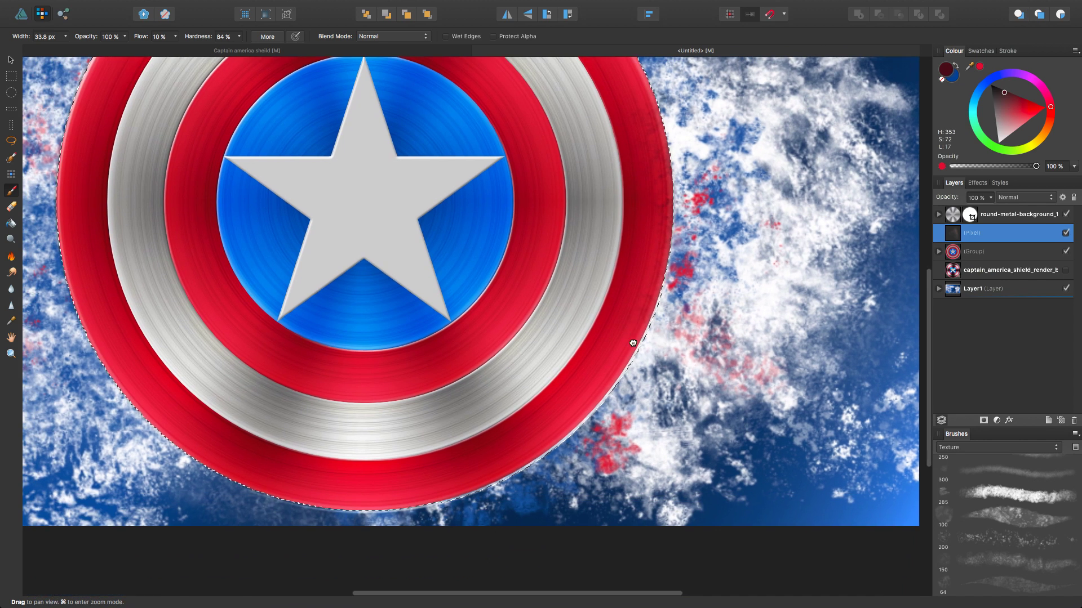
mouse_move(649, 290)
left_mouse_down()
mouse_move(546, 455)
mouse_move(571, 438)
mouse_move(572, 426)
mouse_move(425, 492)
left_mouse_up()
mouse_move(460, 461)
left_mouse_down()
mouse_move(519, 460)
mouse_move(642, 321)
left_mouse_up()
key("space")
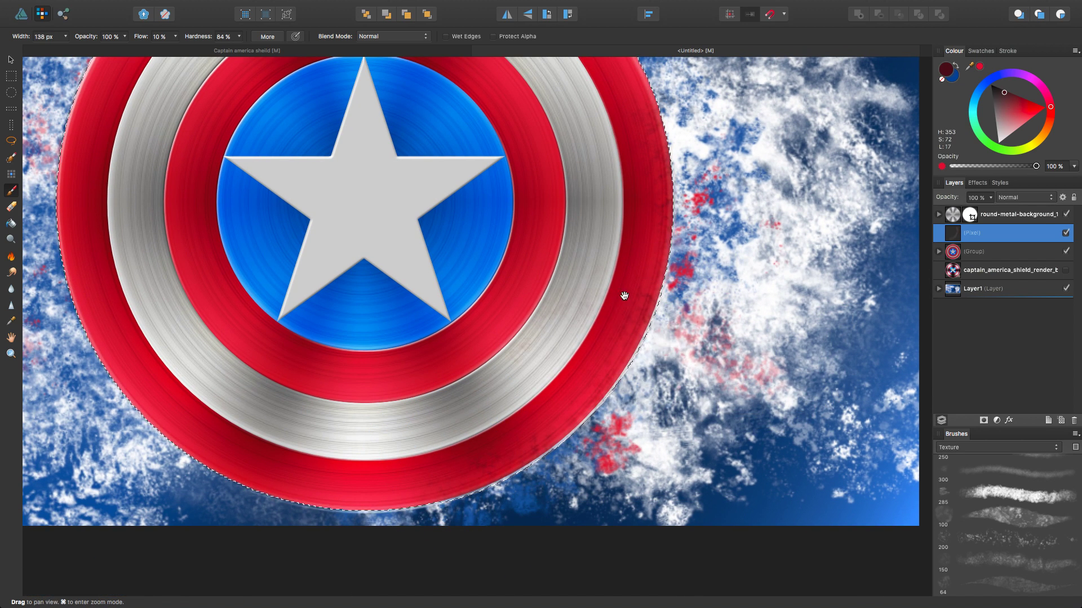
scroll(761, 314, "up", 5)
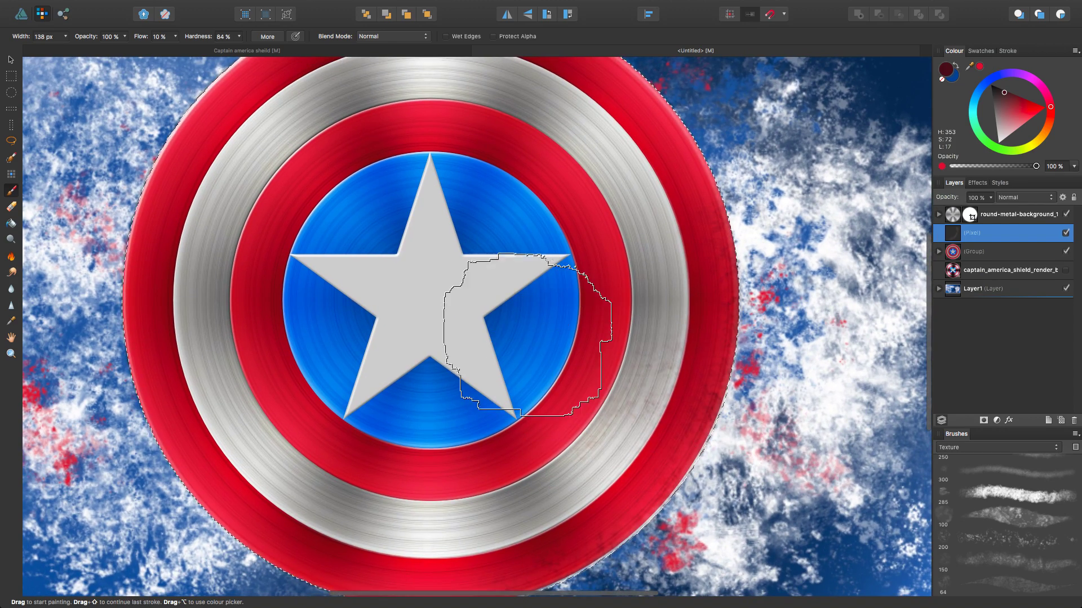
scroll(646, 379, "up", 3)
scroll(647, 380, "left", 2)
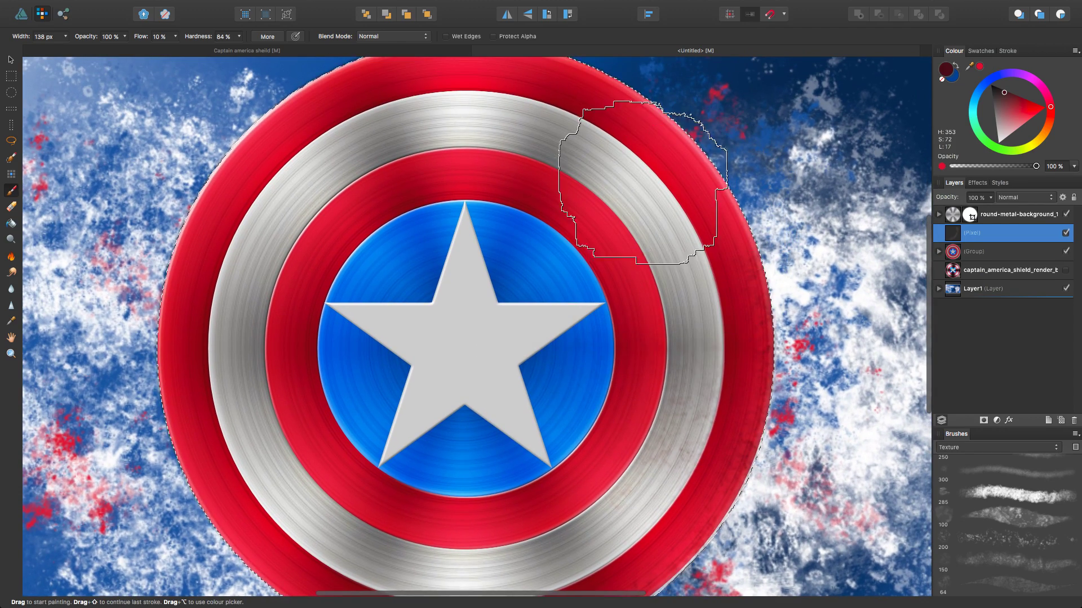
scroll(623, 251, "down", 5)
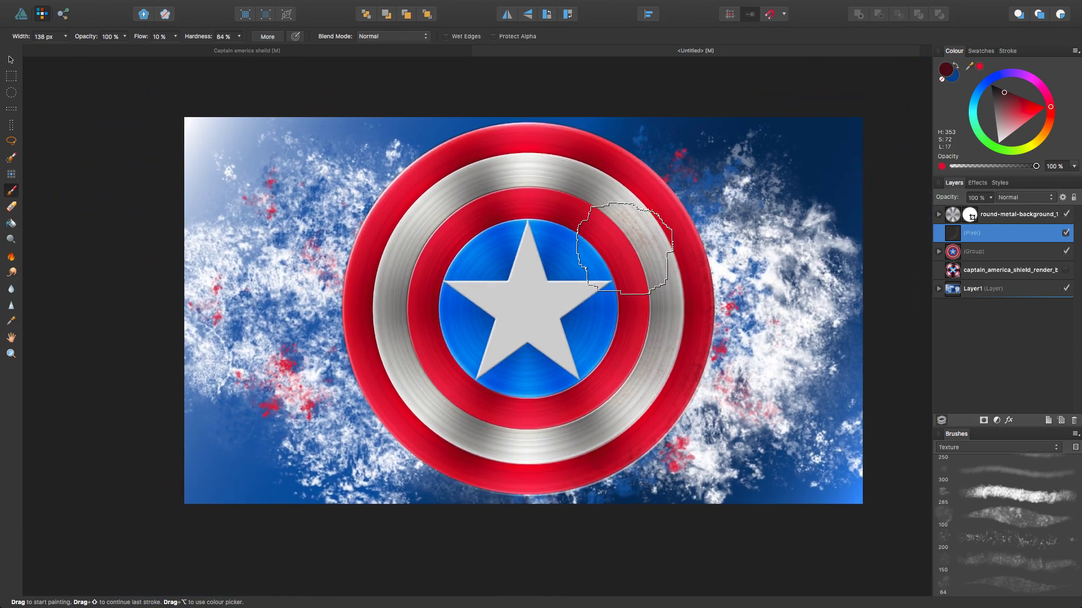
scroll(623, 246, "down", 1)
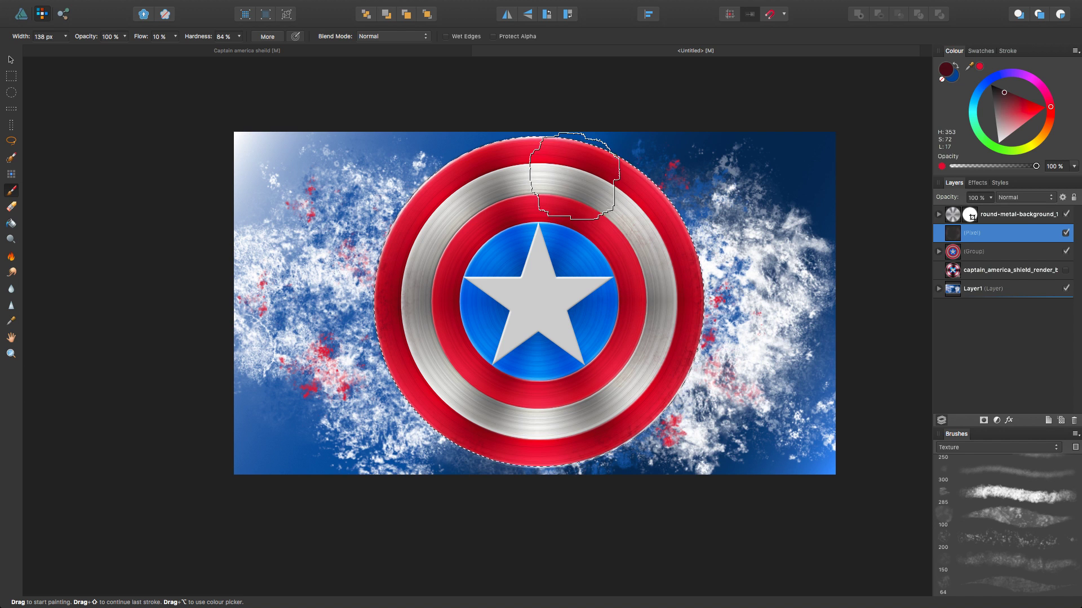
left_click_drag(605, 207, 587, 206)
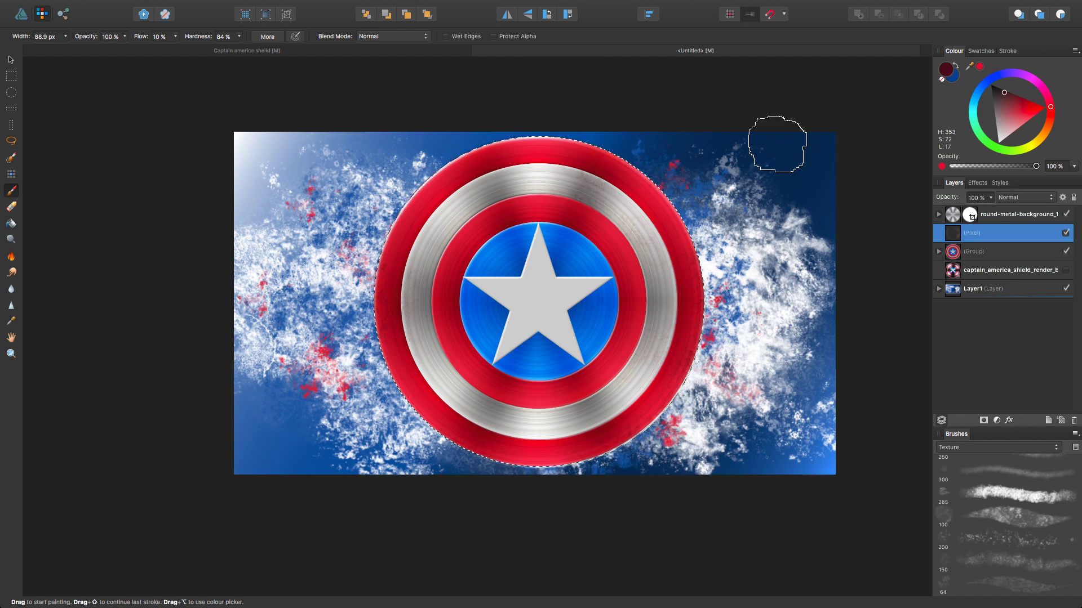
Dab dark red on the shield's right edge with the first 300 px Texture brush at 108.5 px and 90% hardness, undoing the blotch on the grey ring
scroll(1039, 489, "down", 10)
scroll(1023, 498, "up", 2)
left_click(1028, 478)
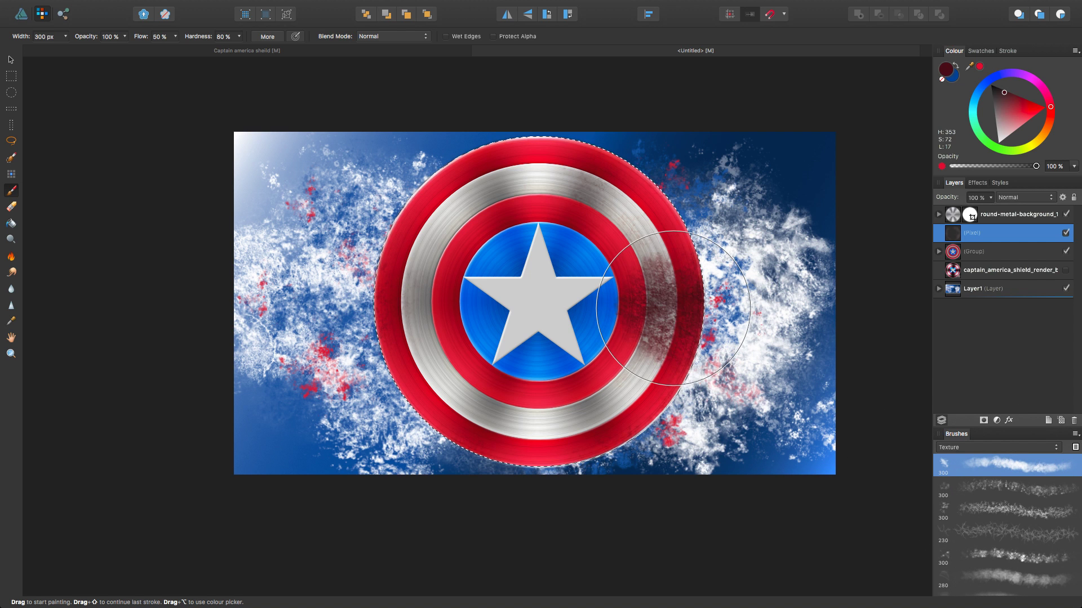
left_click_drag(697, 306, 649, 305)
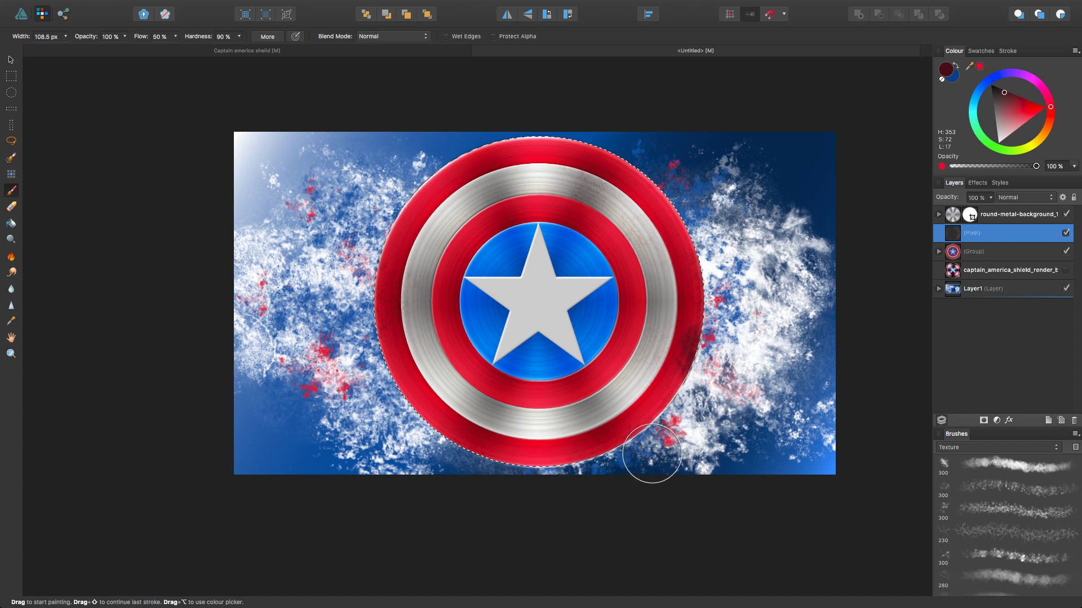
left_click_drag(566, 419, 600, 408)
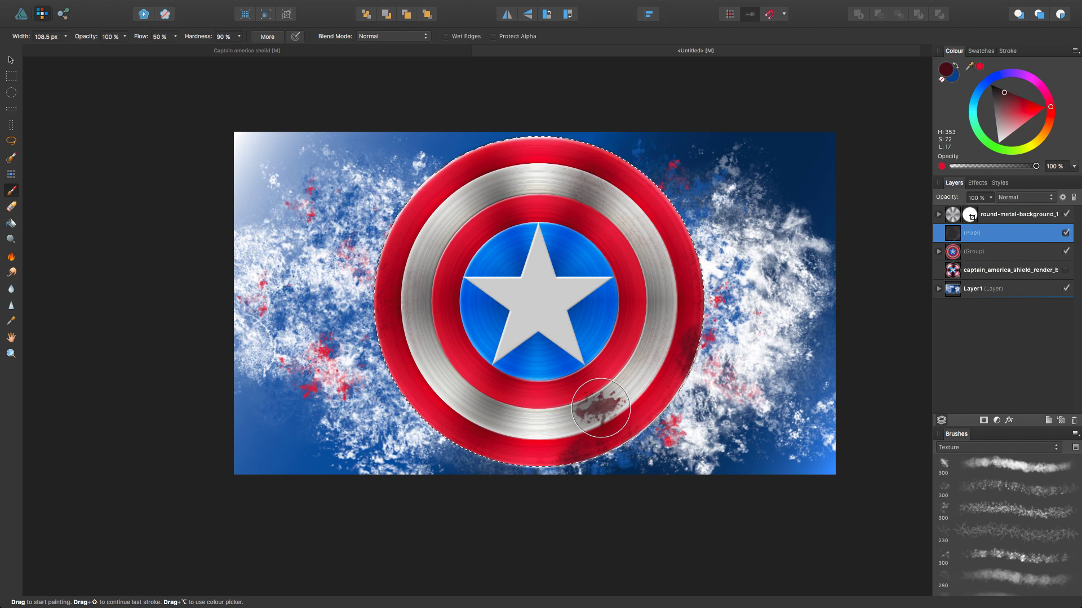
key("super+z")
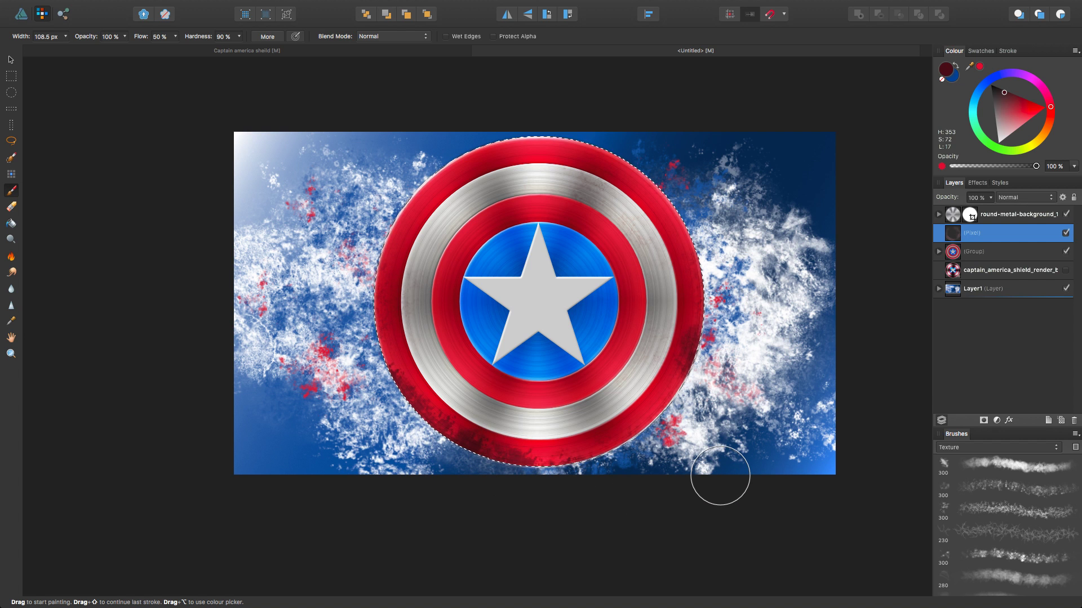
Paint dark-red texture on the shield's upper-left edge and a large blotch over its left side, enlarging the brush to 314.6 px
left_click_drag(586, 257, 596, 252)
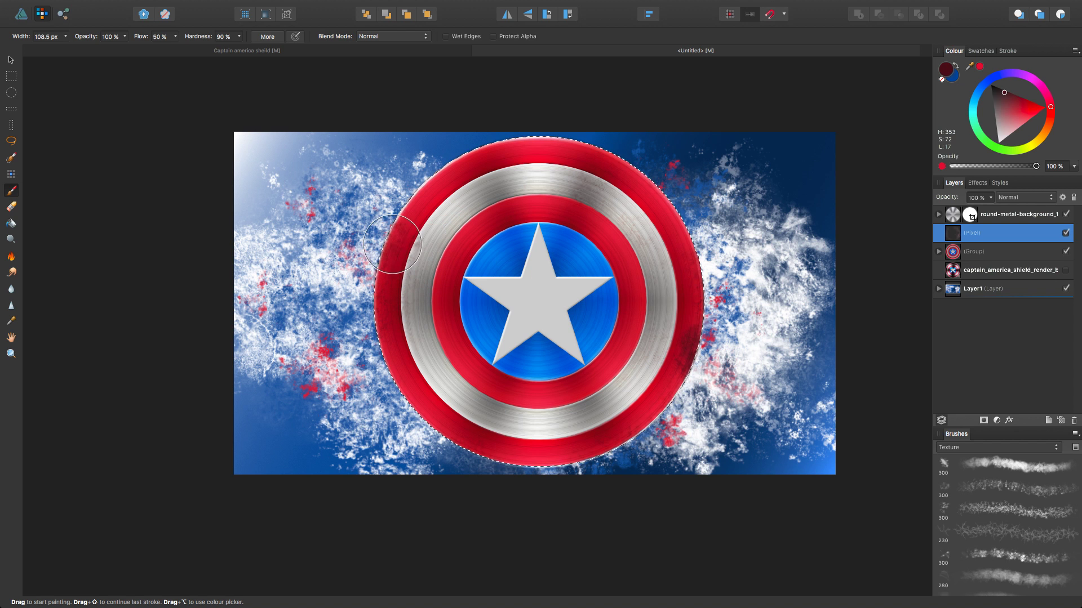
left_click_drag(386, 241, 395, 240)
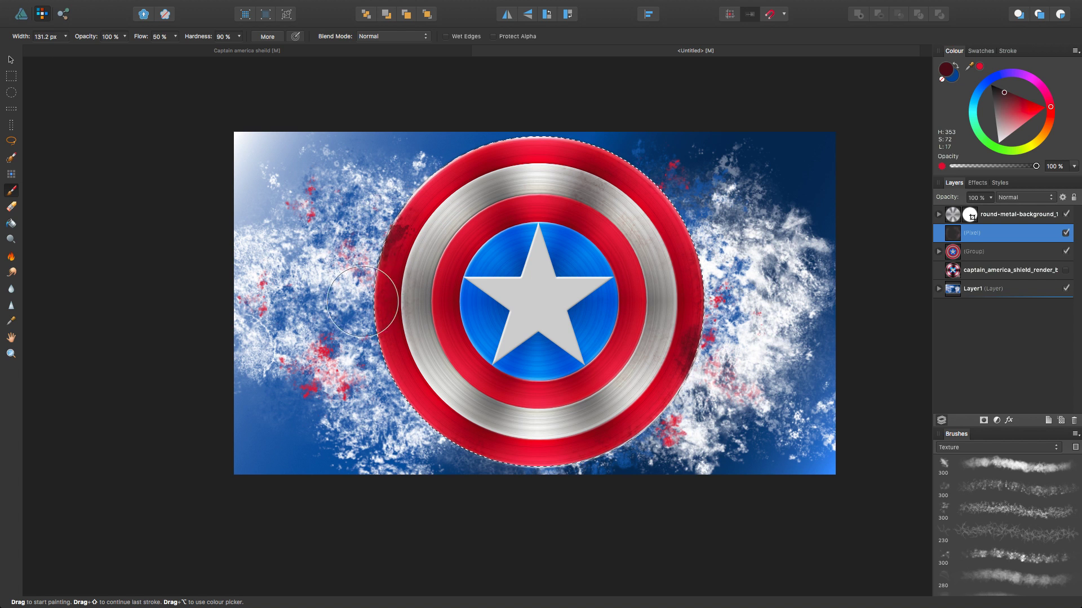
left_click_drag(453, 328, 468, 329)
left_click(468, 329)
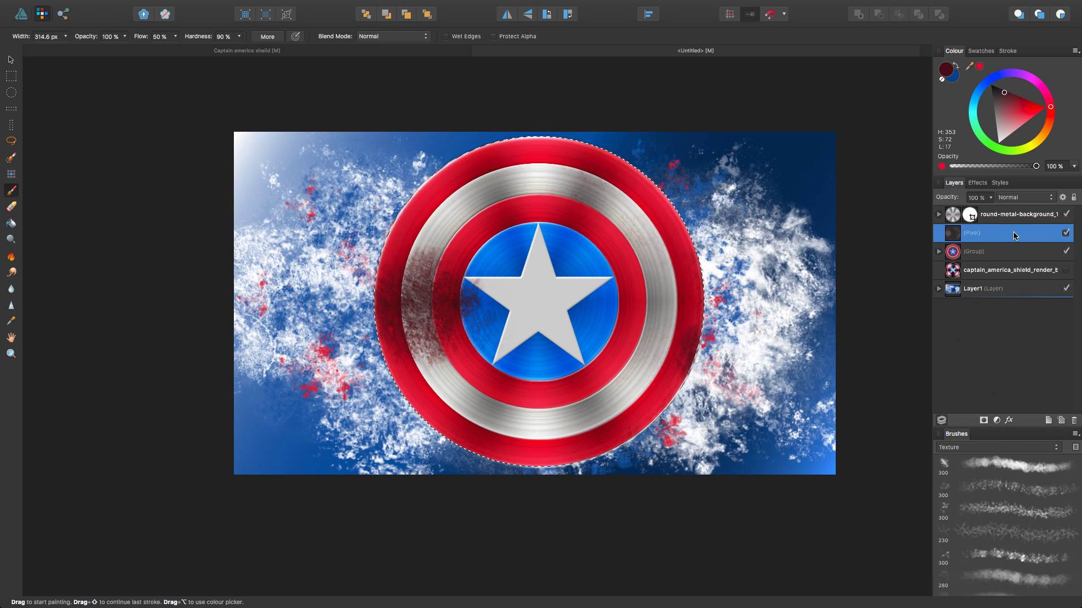
Set the painted pixel layer's blend mode to Subtract and its opacity to 86%
left_click(1025, 198)
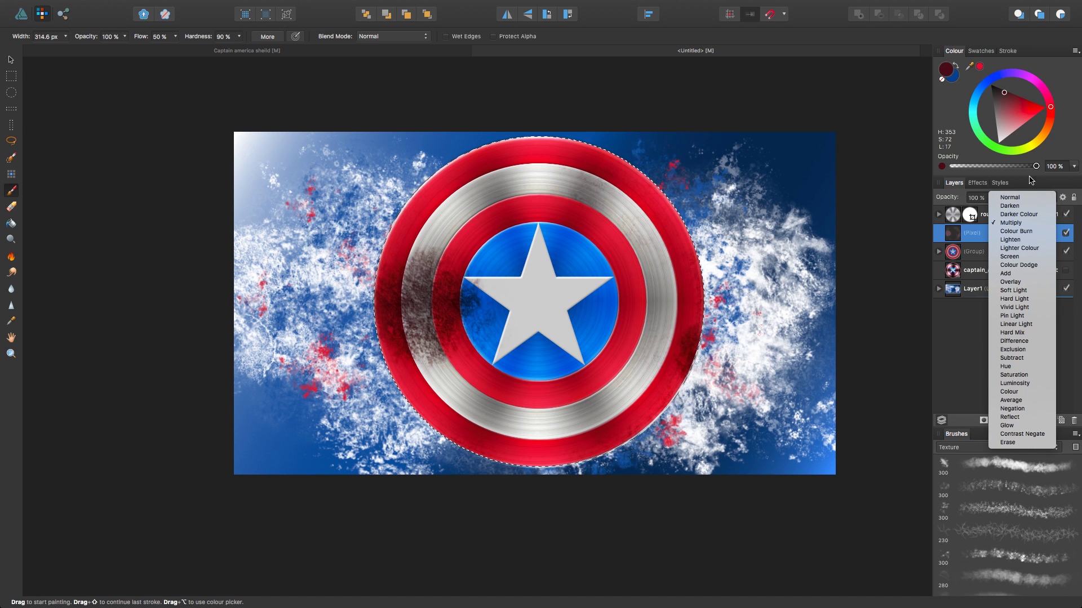
left_click(1032, 361)
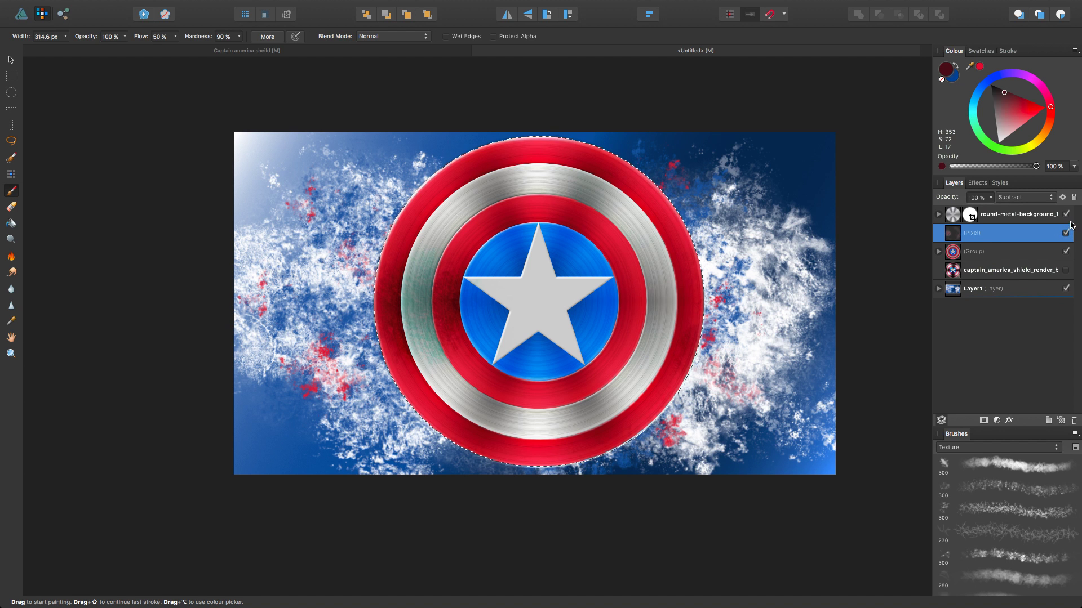
left_click(990, 198)
mouse_move(992, 212)
left_mouse_down()
mouse_move(962, 216)
mouse_move(977, 218)
left_mouse_up()
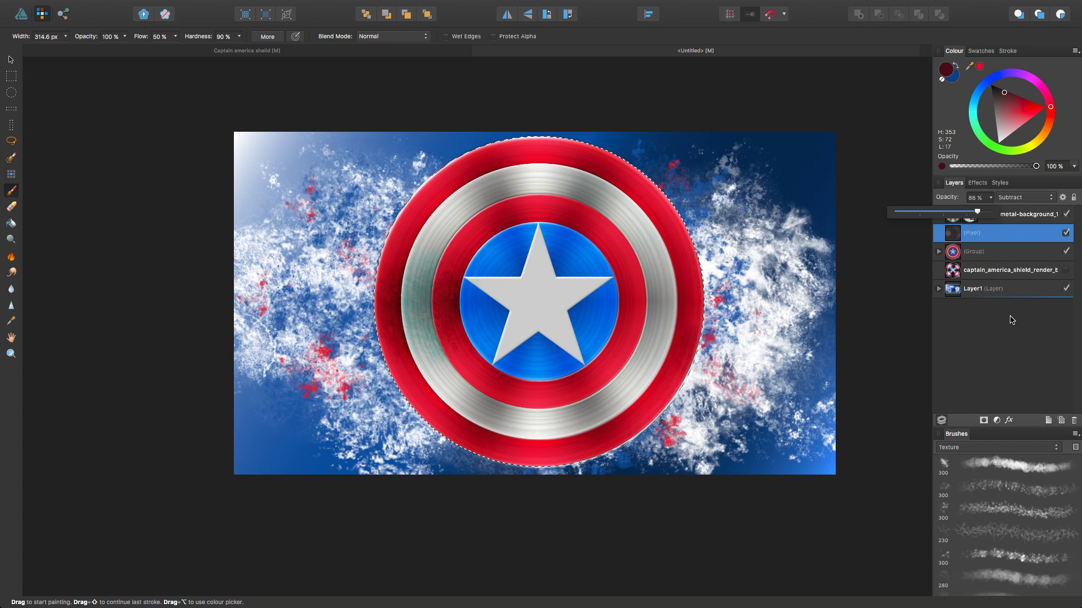
left_click(1011, 240)
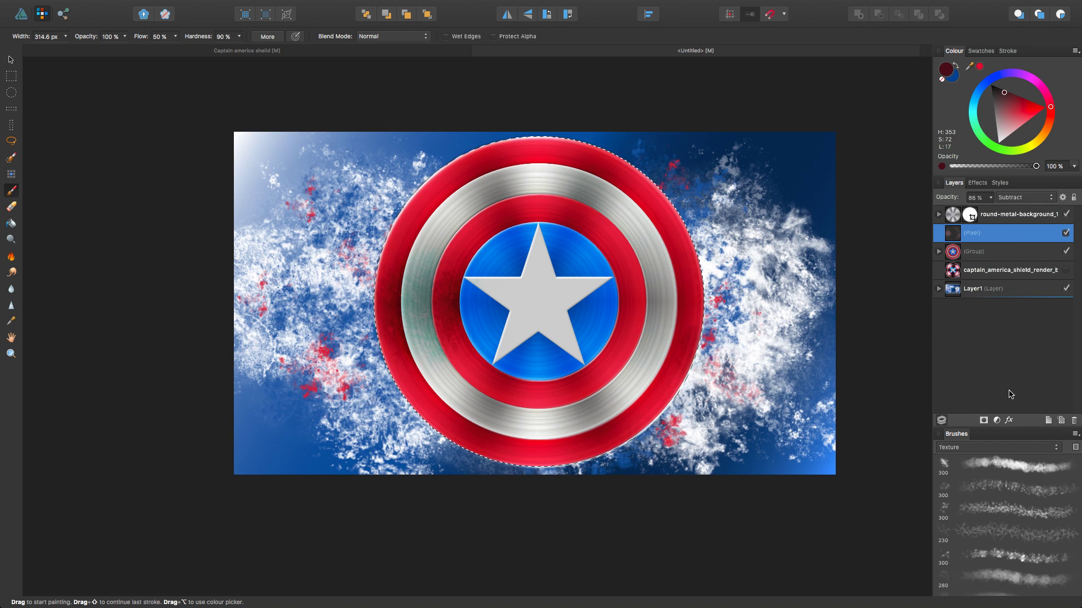
Add a new pixel layer and dab dark red on the outer ring's upper right at 114.2 px, undoing the dab on the grey ring
left_click(1060, 421)
mouse_move(632, 121)
left_mouse_down()
mouse_move(669, 191)
mouse_move(628, 173)
left_mouse_up()
left_click_drag(572, 191, 549, 192)
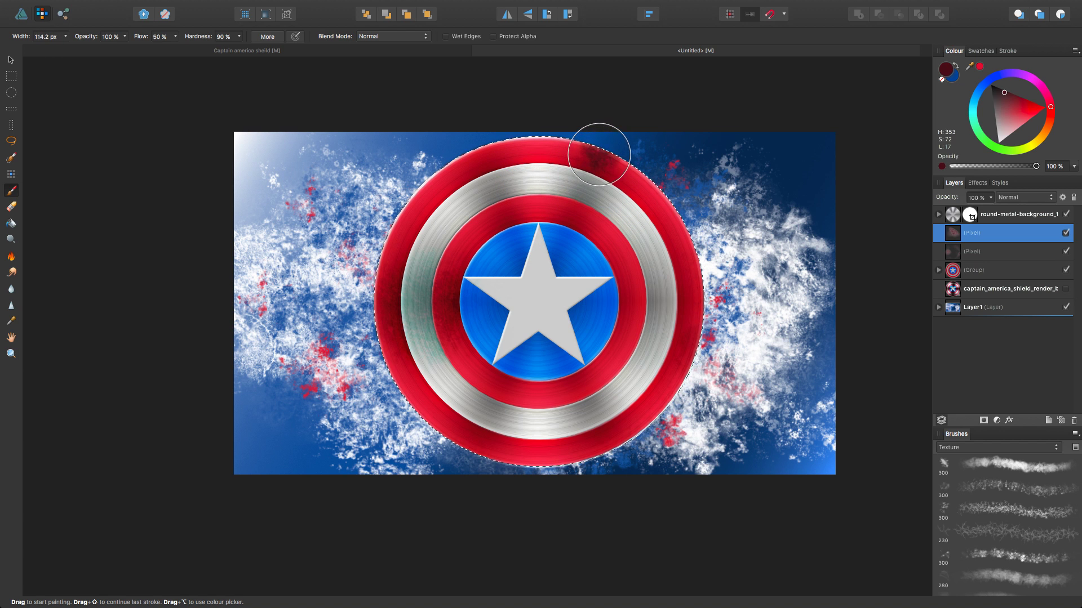
left_click(616, 204)
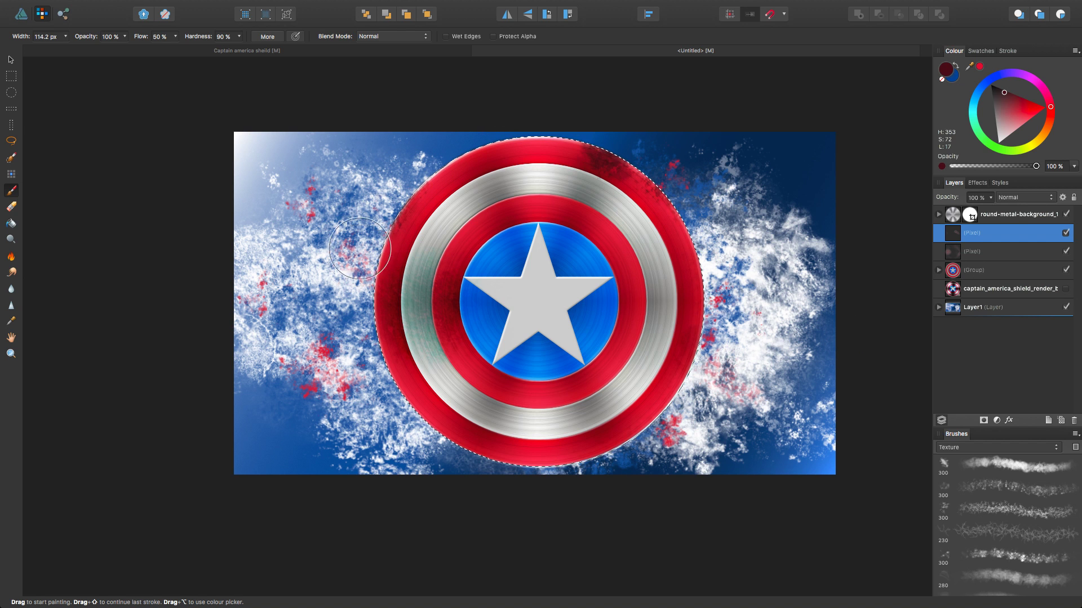
left_click(673, 316)
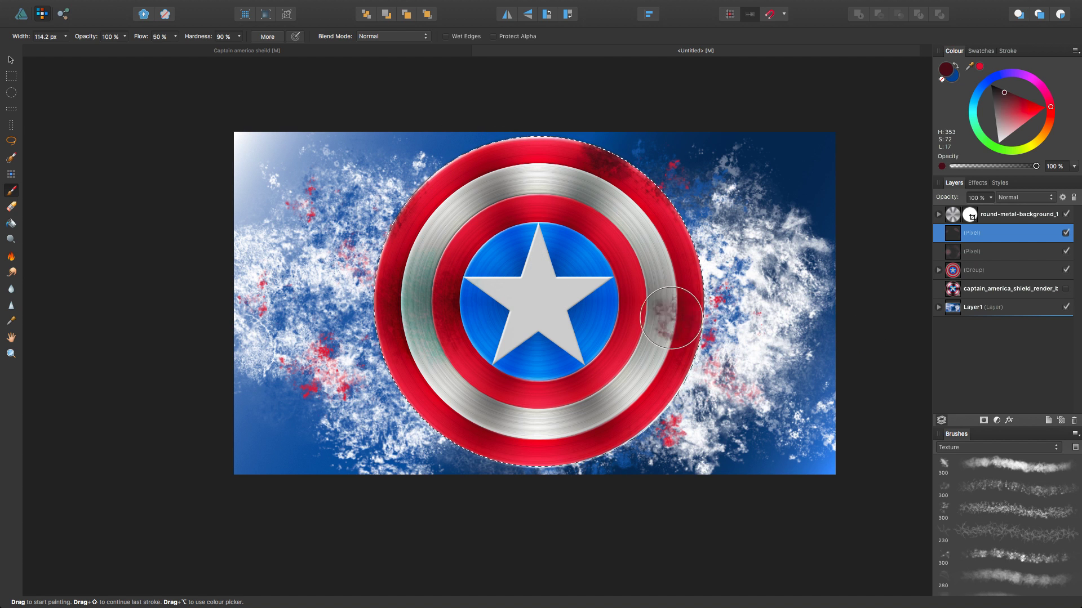
key("super+z")
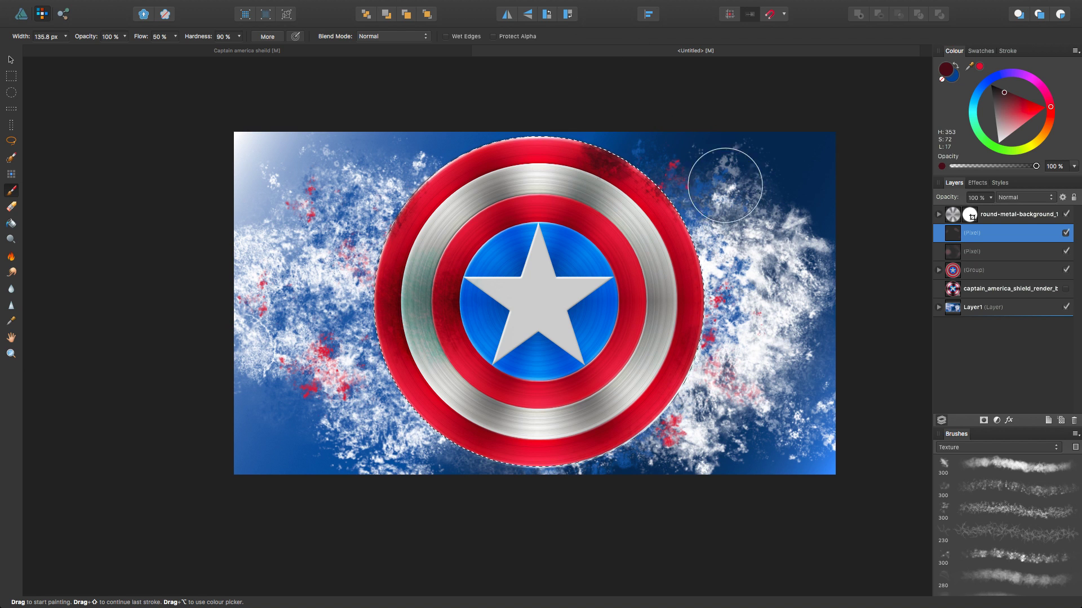
Expand the shield group and load a pixel selection from its grey ellipse
left_click(938, 270)
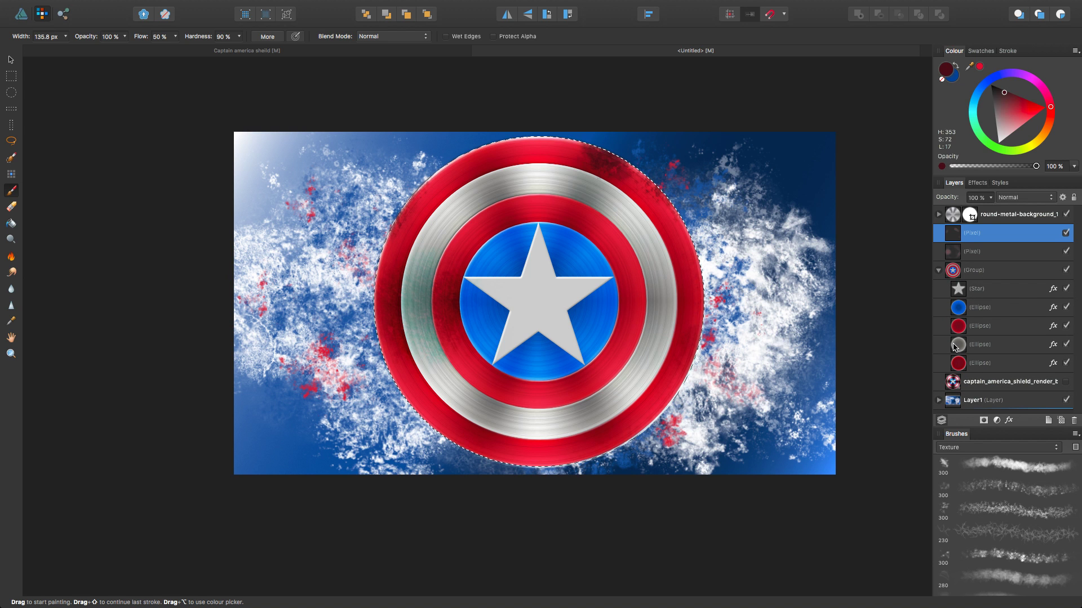
left_click_drag(683, 309, 668, 292)
left_click(952, 460)
Try dark-red blotches on the right side of the grey ring with the brush at 119.3 px, and undo them
mouse_move(686, 286)
left_mouse_down()
mouse_move(671, 284)
mouse_move(672, 296)
left_mouse_up()
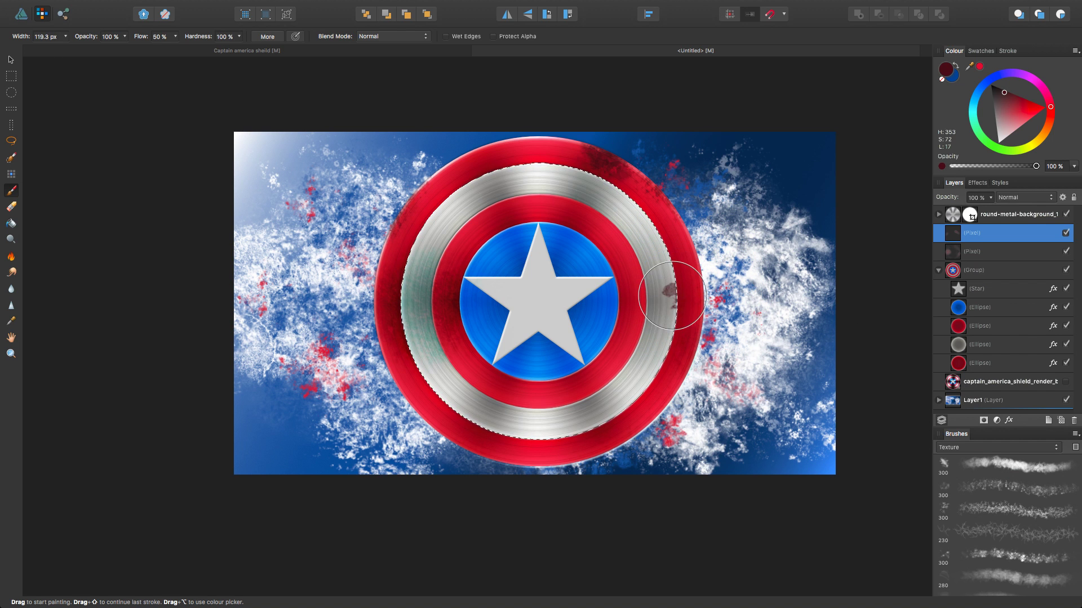
left_click_drag(674, 348, 658, 384)
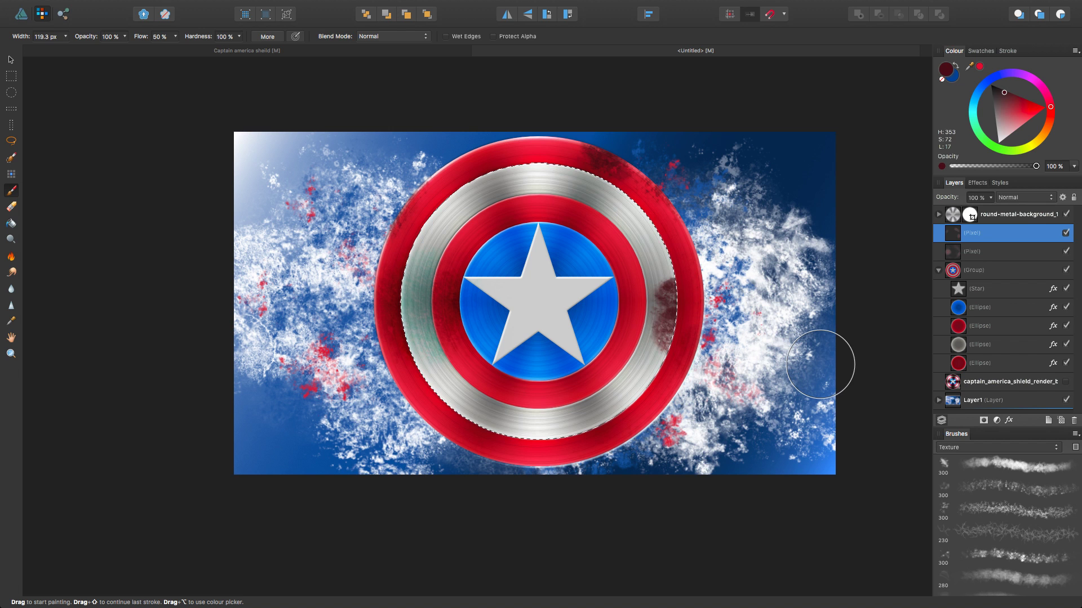
key("super+z")
scroll(1011, 490, "down", 5)
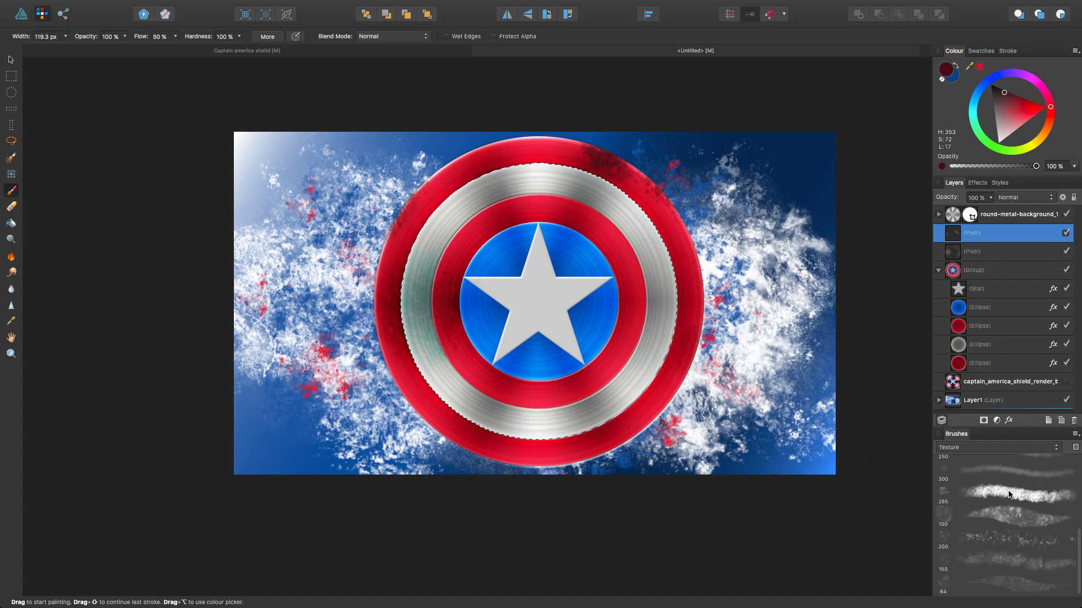
Switch to the 100 px texture brush and paint dark-red blotches on the grey ring's right side and lower part
left_click(1011, 495)
left_click_drag(680, 303, 669, 298)
left_click(1014, 524)
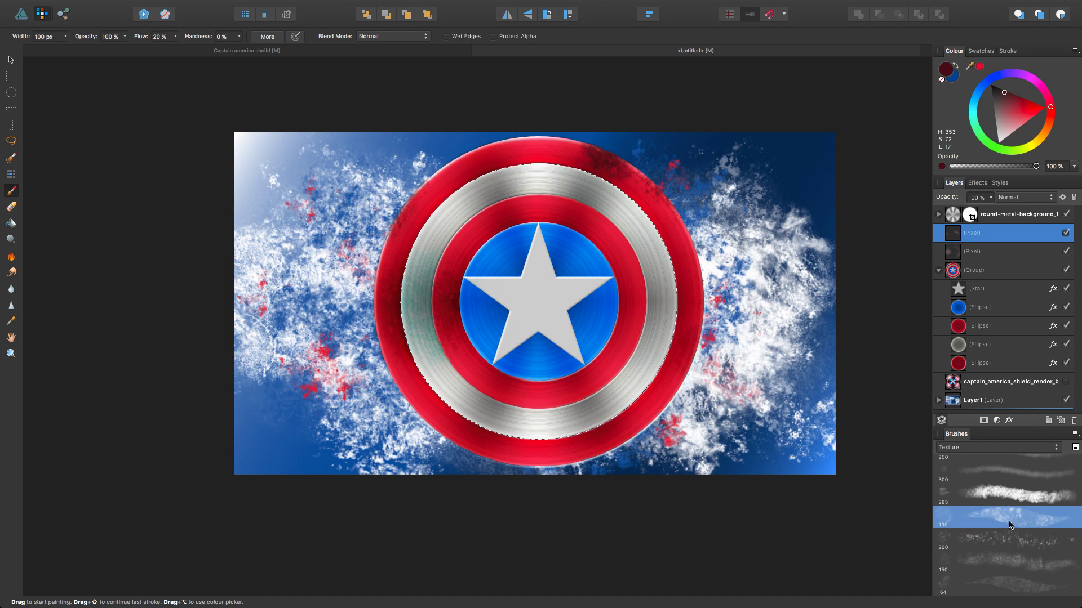
left_click_drag(681, 342, 678, 365)
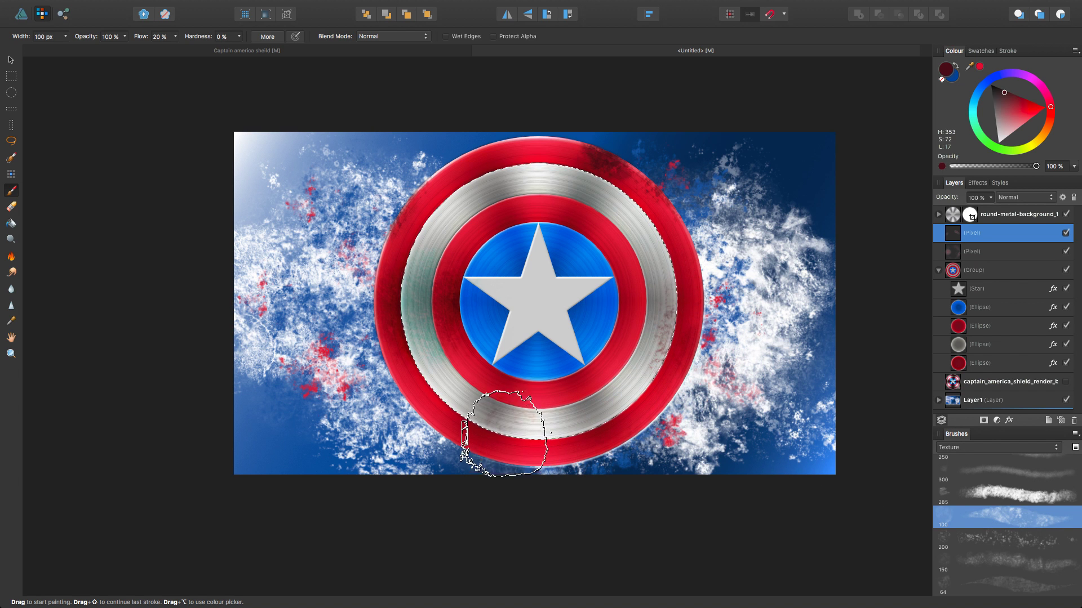
left_click_drag(507, 437, 485, 427)
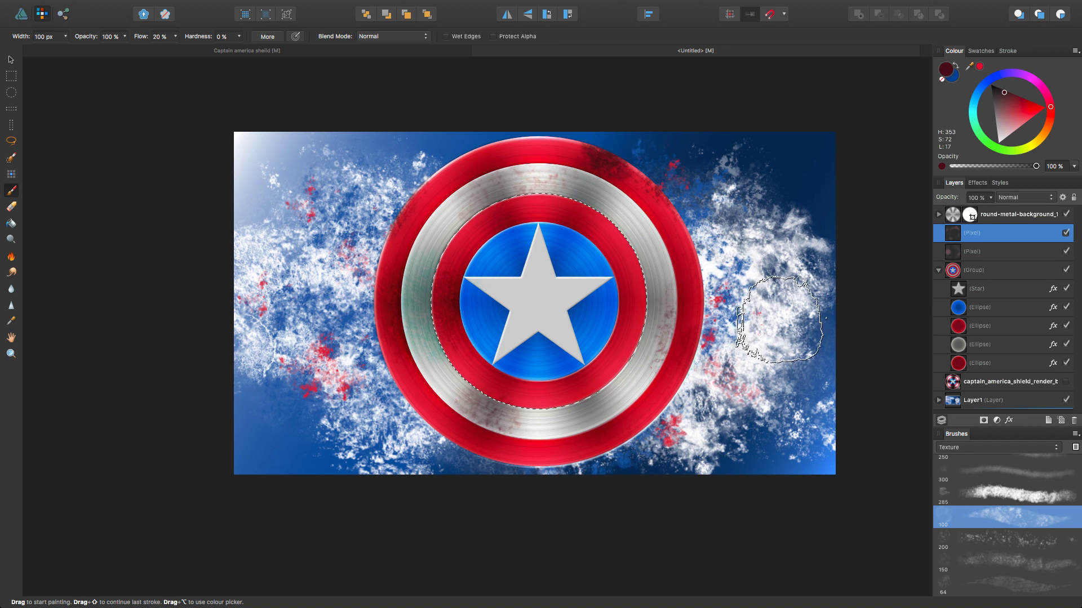
Dab dark-red texture on the inner red ring and the blue disc, each inside its own ellipse selection
left_click_drag(630, 289, 613, 287)
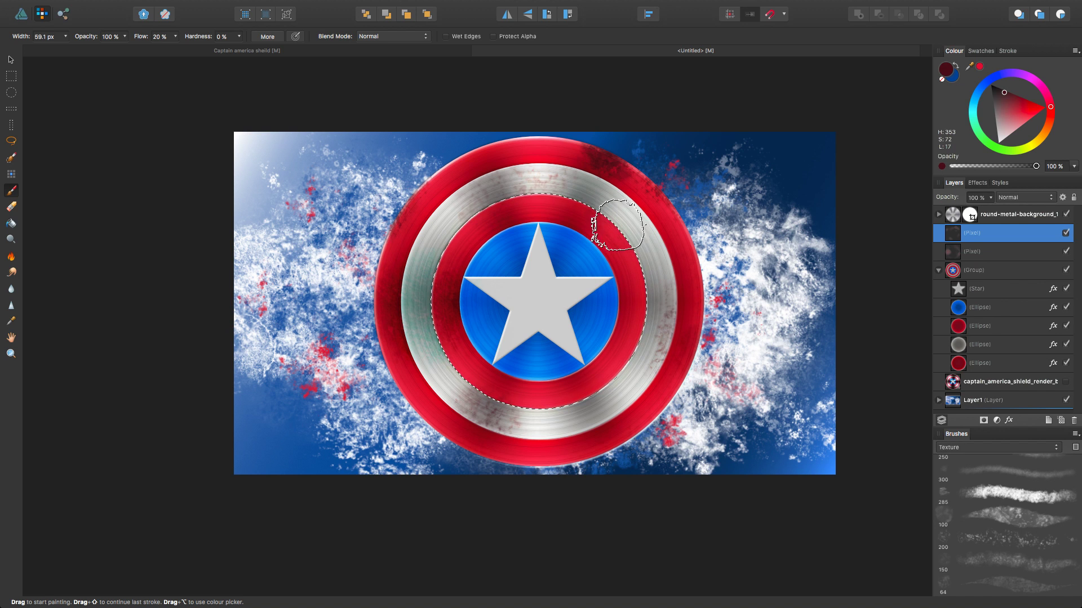
left_click_drag(622, 236, 622, 234)
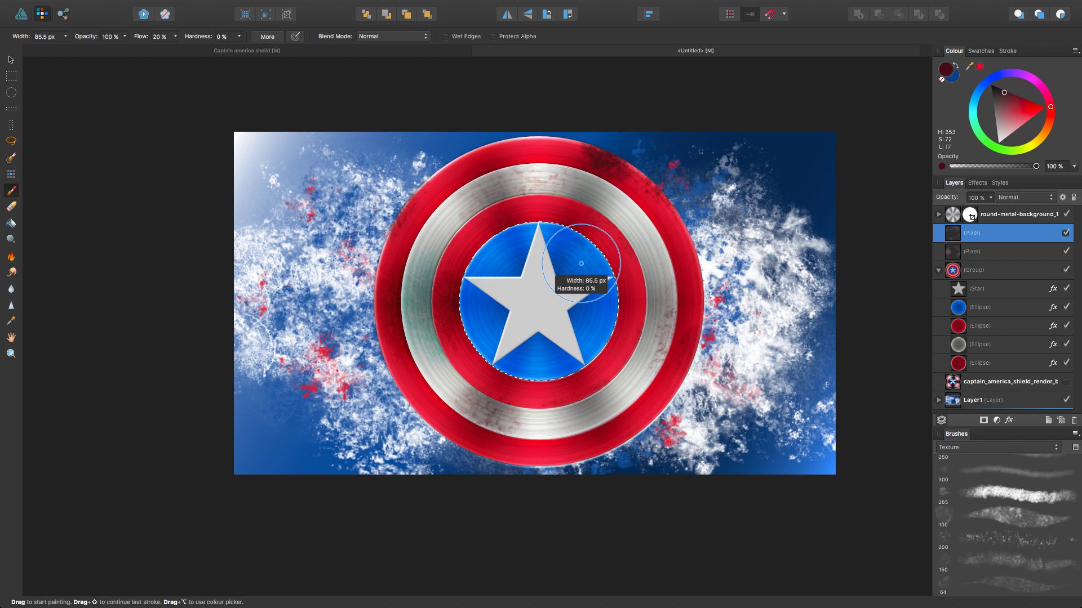
left_click_drag(561, 250, 609, 304)
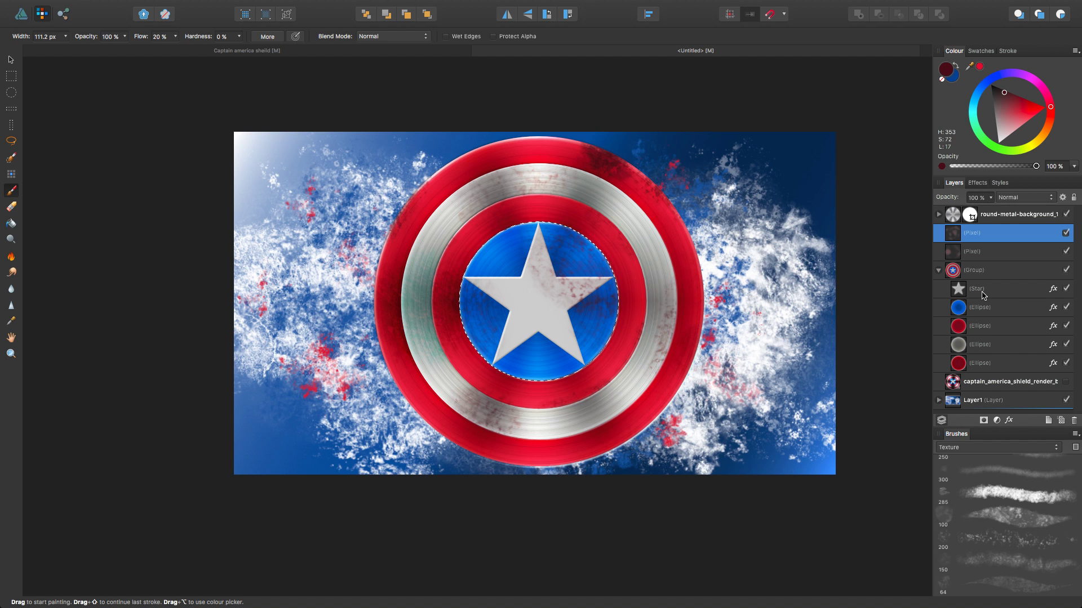
Clear the blotches from the star within its selection and dab subtler dark-red texture over it with the brush at 378.7 px
left_click(11, 208)
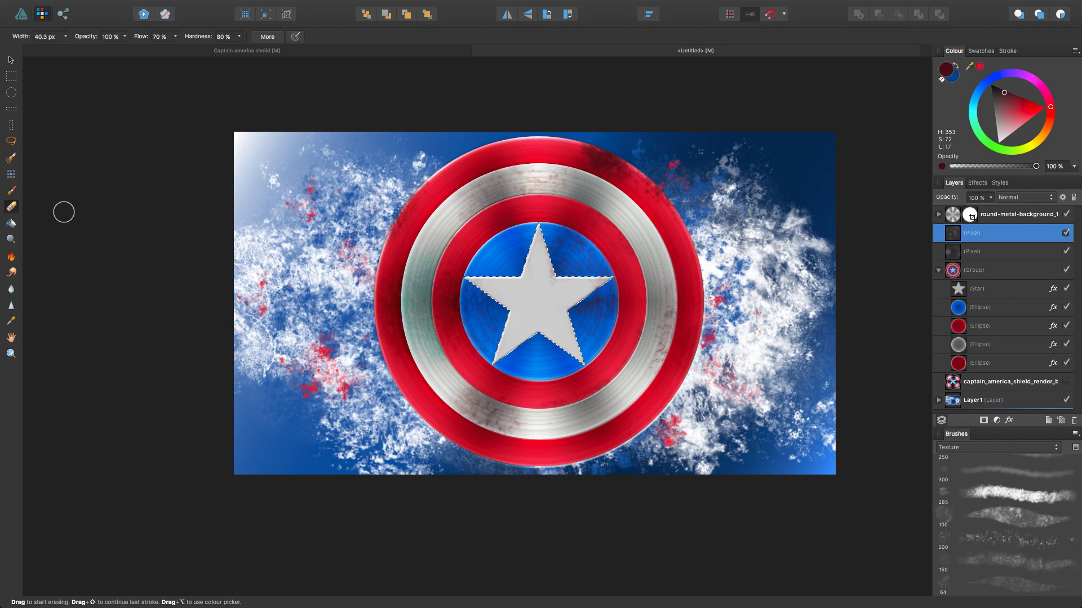
left_click(11, 190)
left_click_drag(535, 286, 635, 286)
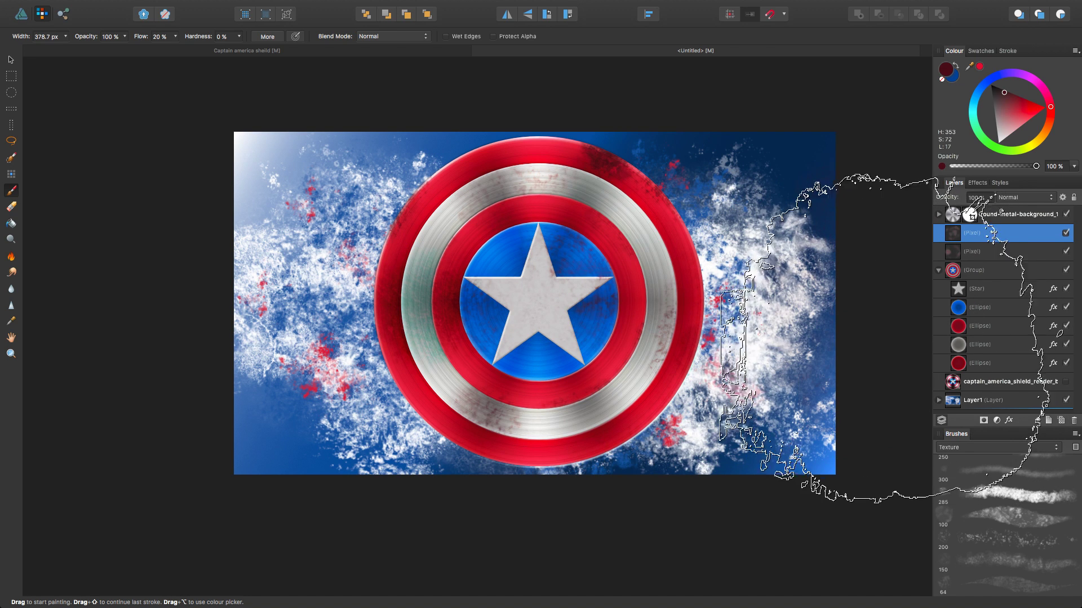
key("space")
left_click_drag(742, 295, 700, 294)
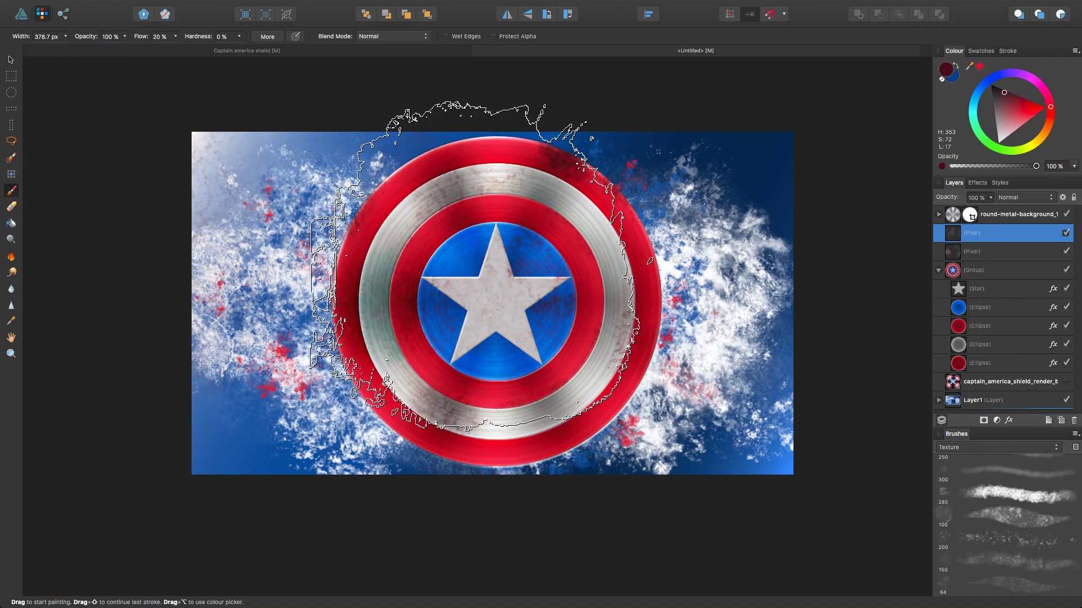
mouse_move(544, 257)
left_mouse_down()
mouse_move(498, 257)
mouse_move(536, 258)
mouse_move(511, 259)
left_mouse_up()
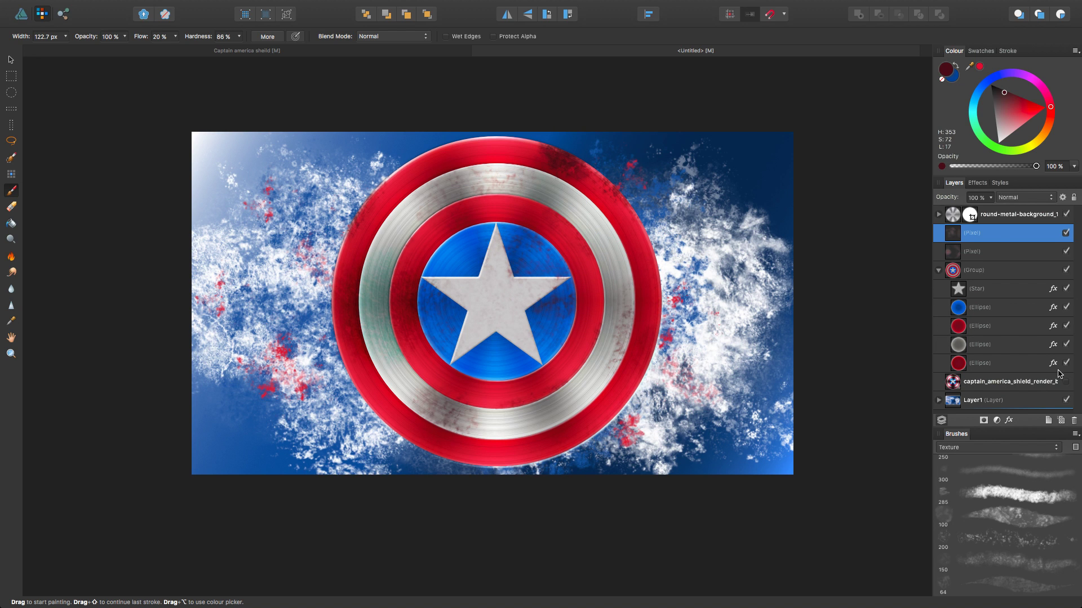
Set the dark-red texture layer's blend mode to Multiply and its opacity to 56%
left_click(1021, 198)
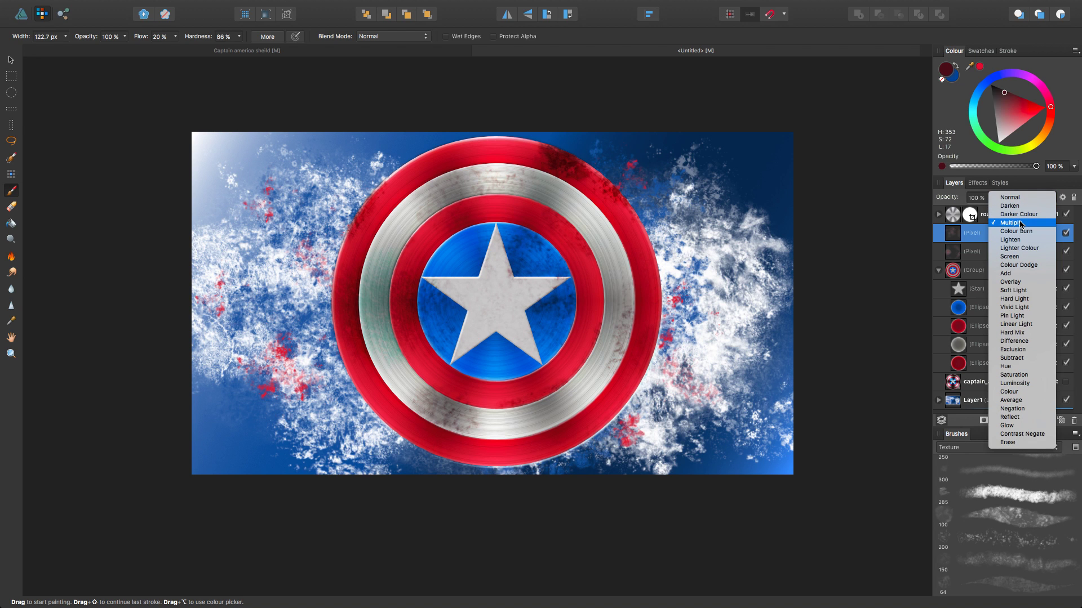
left_click(1021, 223)
left_click(990, 200)
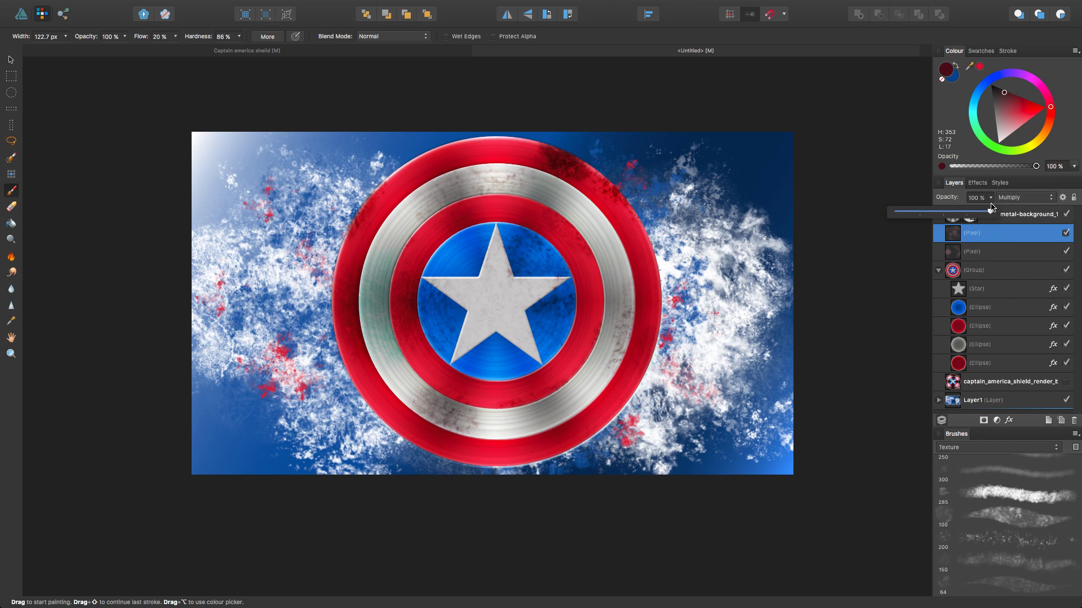
left_click_drag(992, 215, 951, 214)
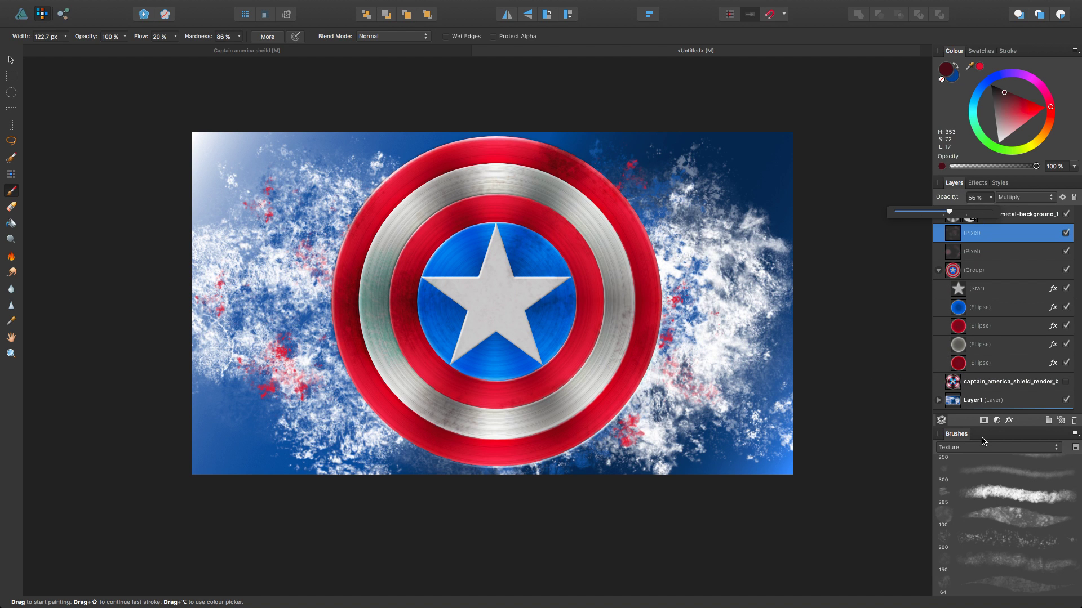
left_click(1007, 239)
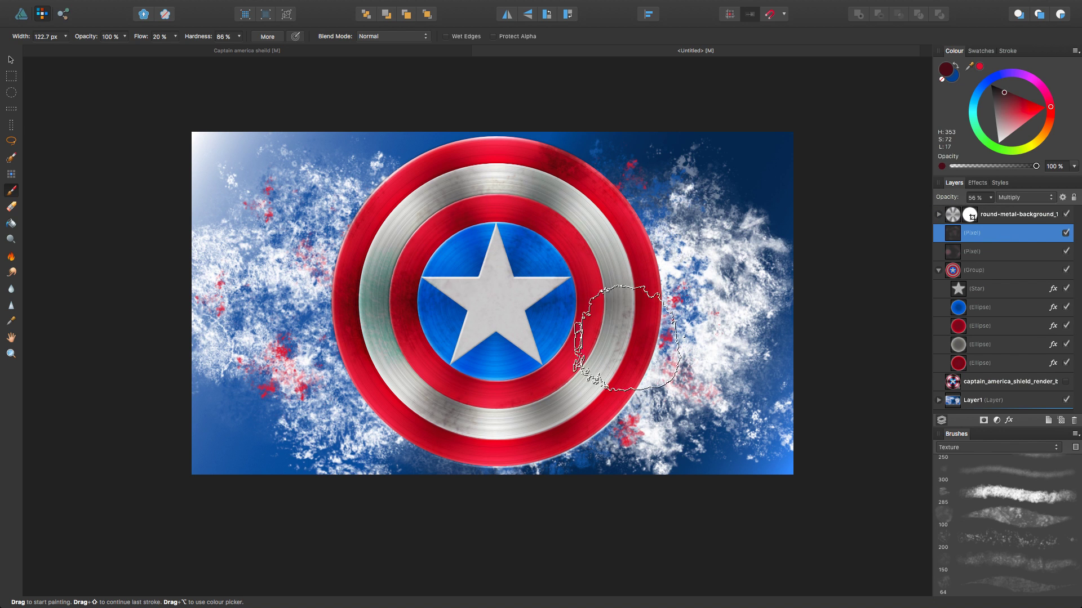
Add a new pixel layer and dab light grey (S 4, L 84) texture over the shield's centre at 244.2 px
left_click(1062, 421)
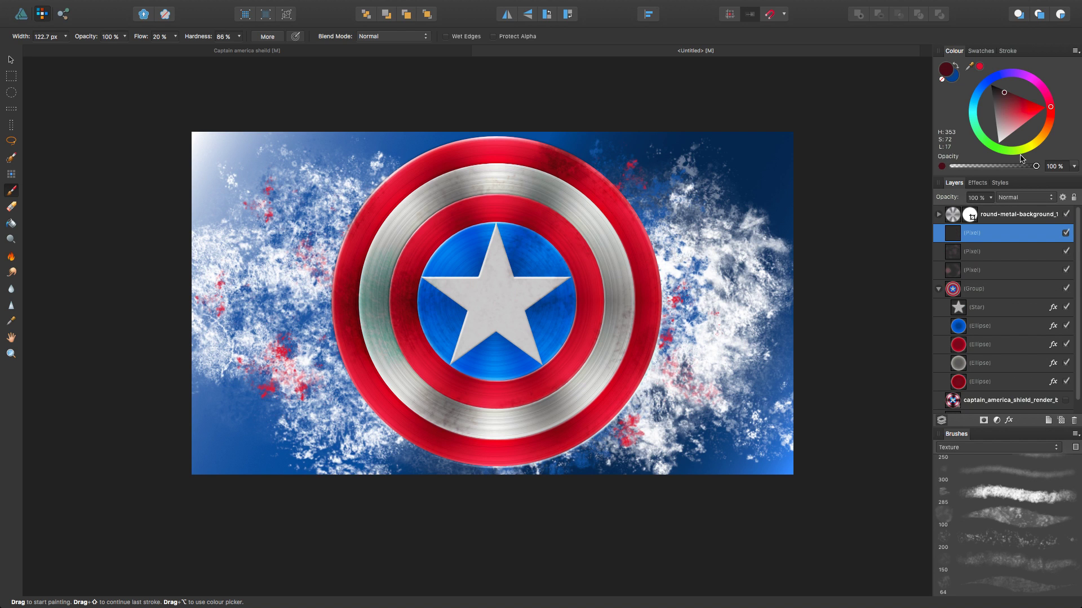
left_click_drag(1004, 131, 997, 135)
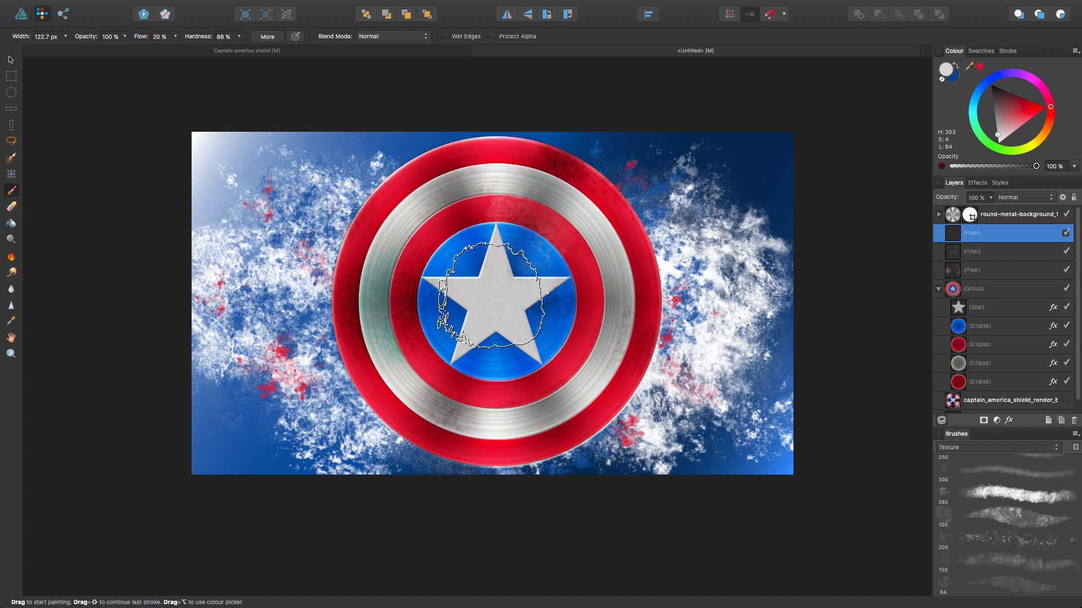
mouse_move(483, 301)
left_mouse_down()
mouse_move(498, 314)
mouse_move(485, 317)
mouse_move(744, 403)
mouse_move(489, 303)
mouse_move(498, 302)
left_mouse_up()
left_click(499, 302)
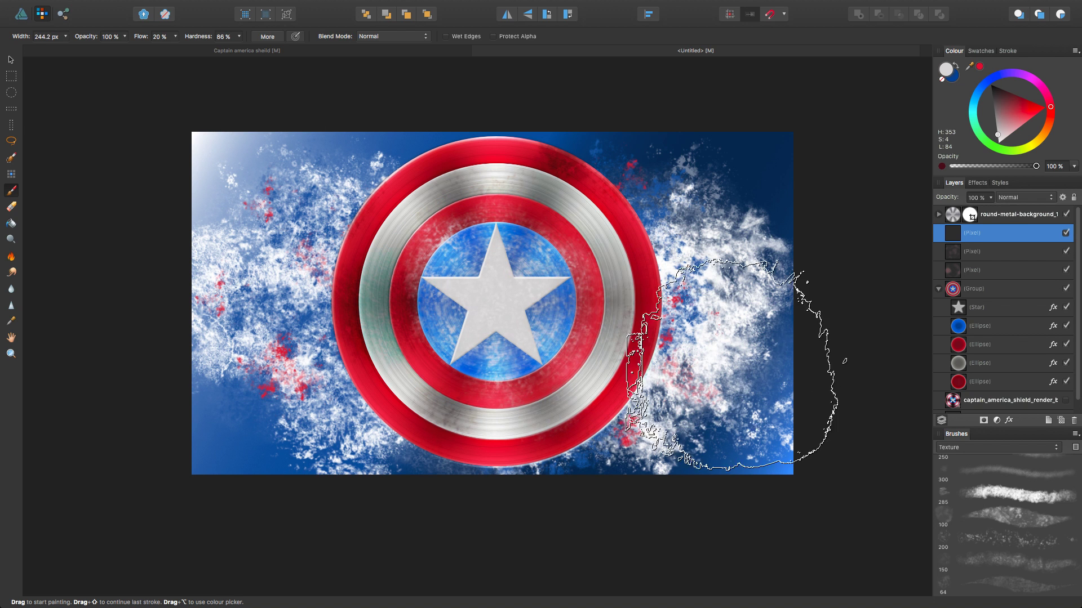
Try the 285 px texture brush in light grey over the shield's centre and look through the other Texture brushes
left_click(998, 492)
mouse_move(552, 338)
left_mouse_down()
mouse_move(484, 315)
mouse_move(450, 286)
left_mouse_up()
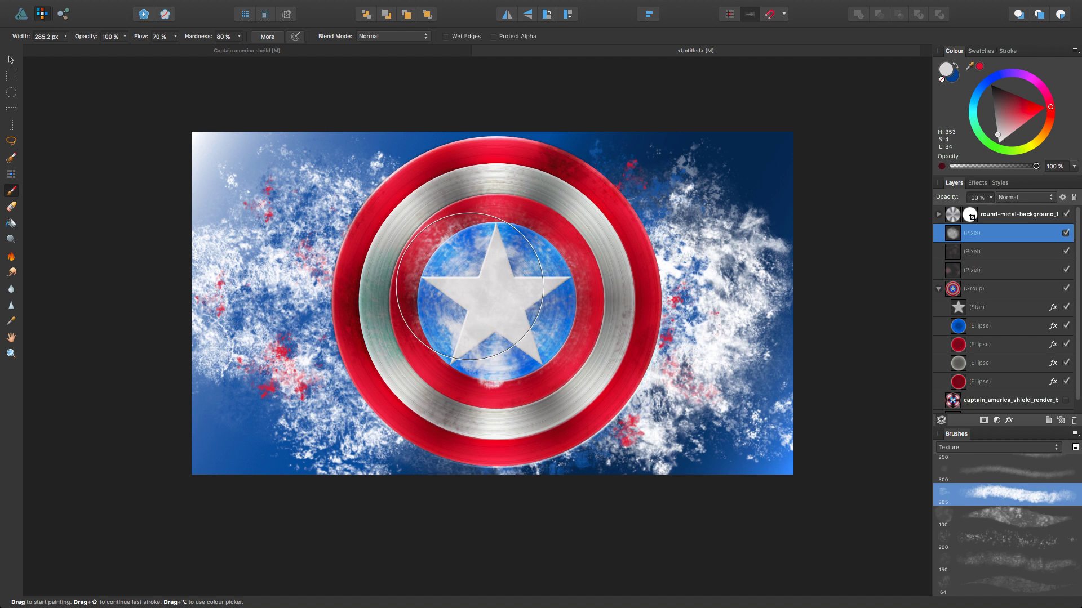
scroll(1017, 525, "down", 10)
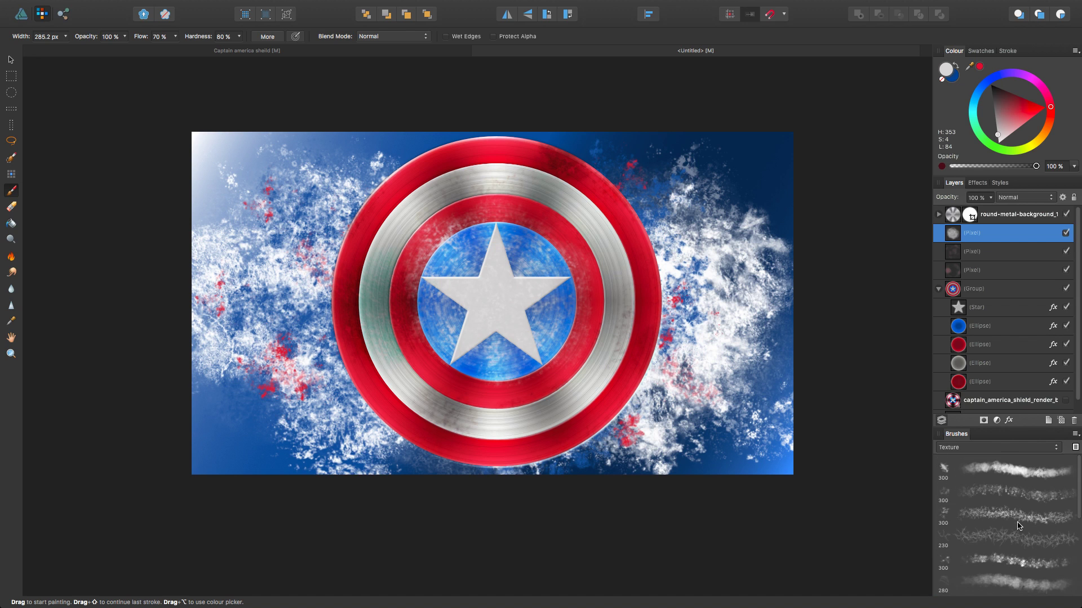
scroll(1017, 525, "up", 10)
Try several Painting brushes in light grey at enlarged sizes over the centre of the shield
left_click(974, 448)
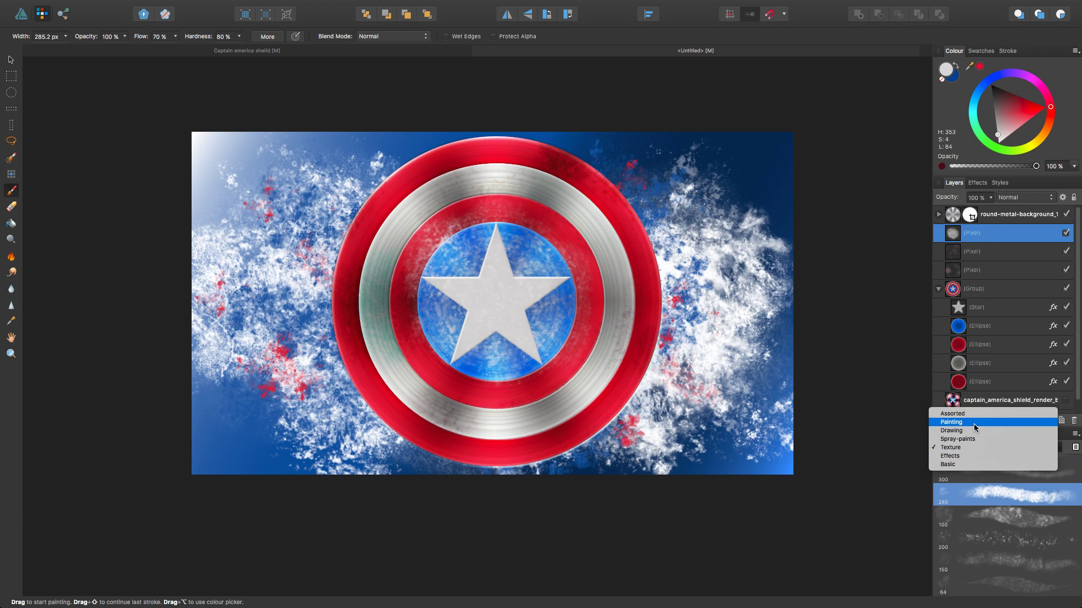
left_click(973, 423)
scroll(1005, 521, "down", 5)
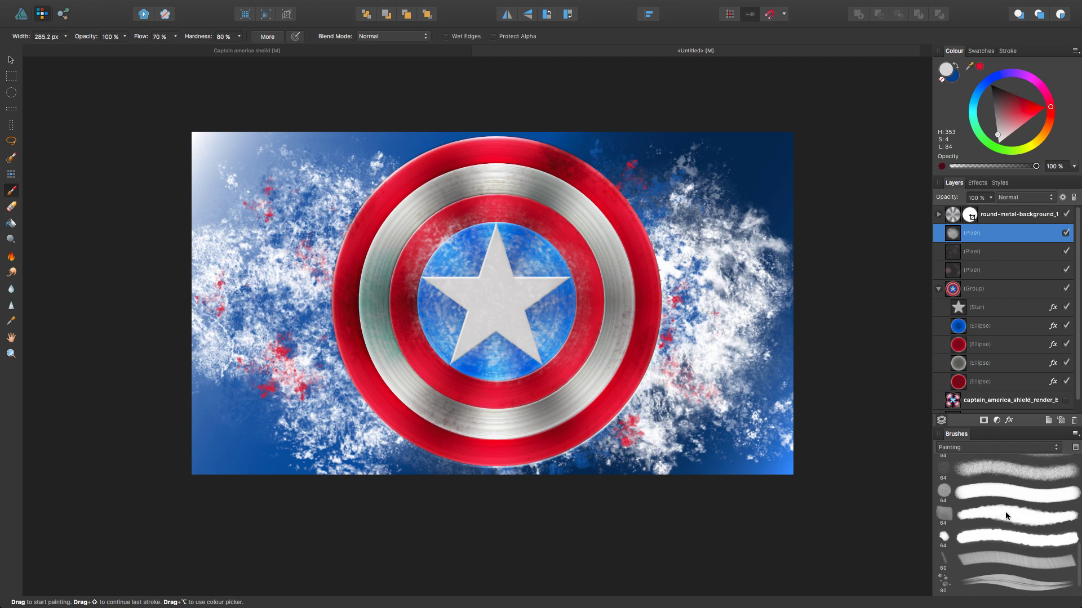
left_click(1004, 475)
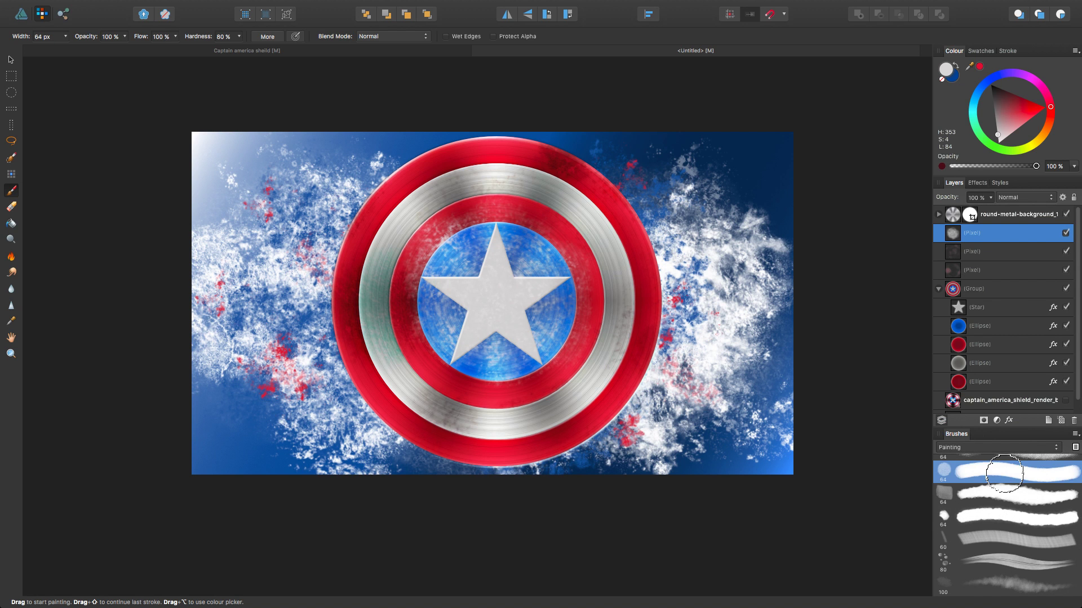
mouse_move(493, 287)
left_mouse_down()
mouse_move(563, 288)
mouse_move(538, 288)
left_mouse_up()
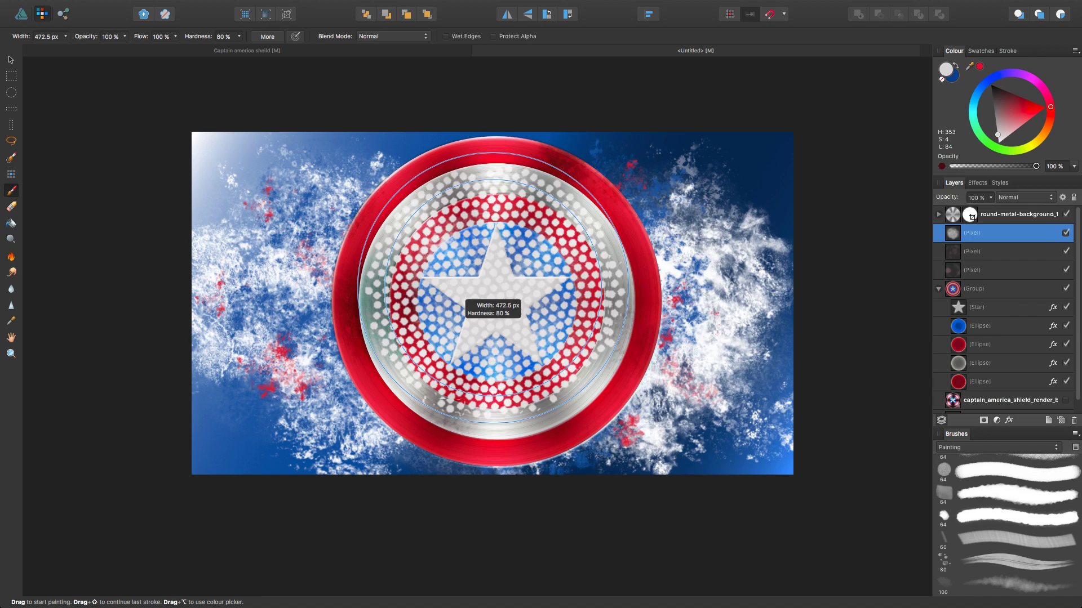
left_click(1018, 519)
left_click_drag(466, 298, 560, 297)
scroll(996, 522, "down", 4)
scroll(995, 522, "up", 4)
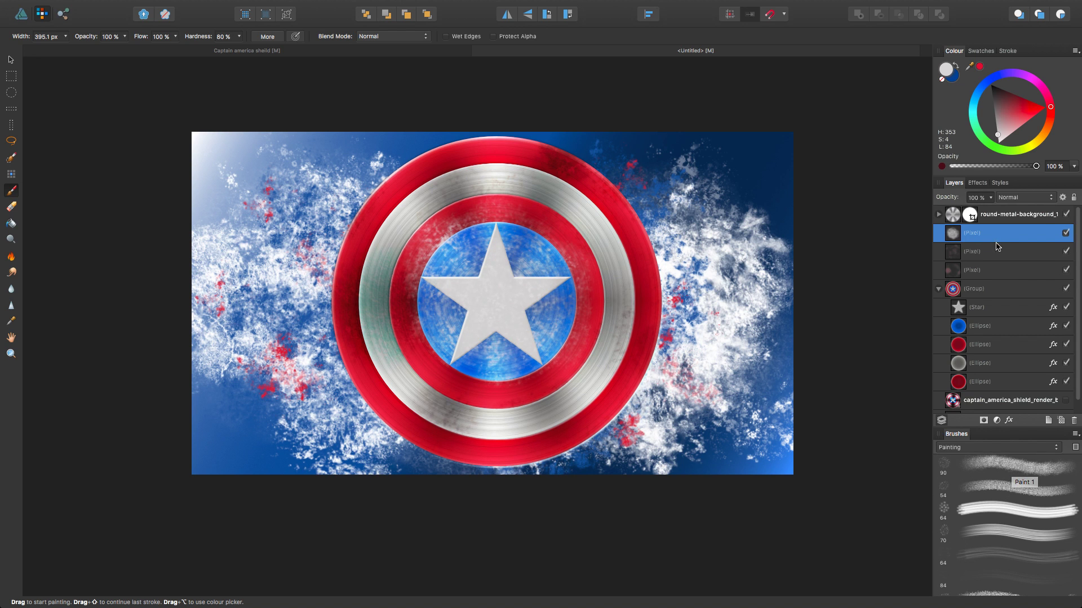
Set the light grey pixel layer's blend mode to Overlay and try a 64 px Painting brush on it
left_click(1024, 197)
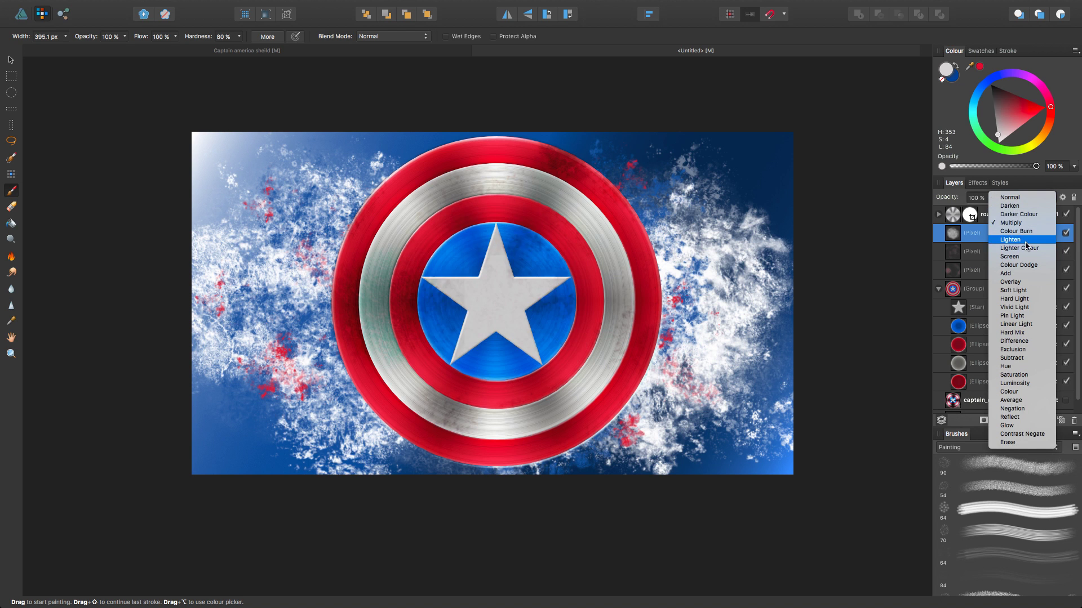
left_click(1025, 282)
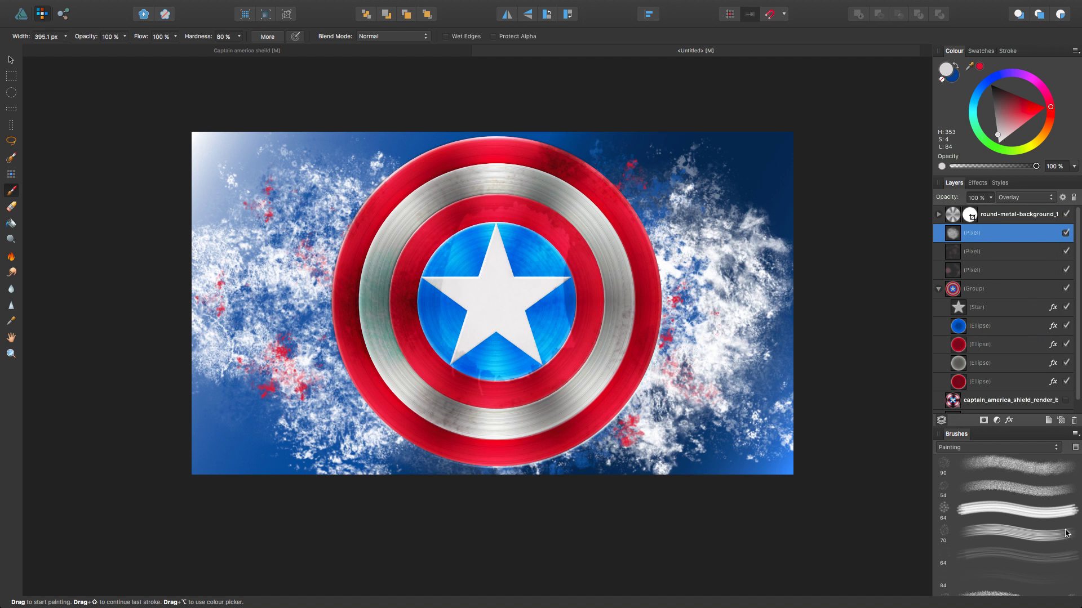
scroll(1059, 523, "down", 10)
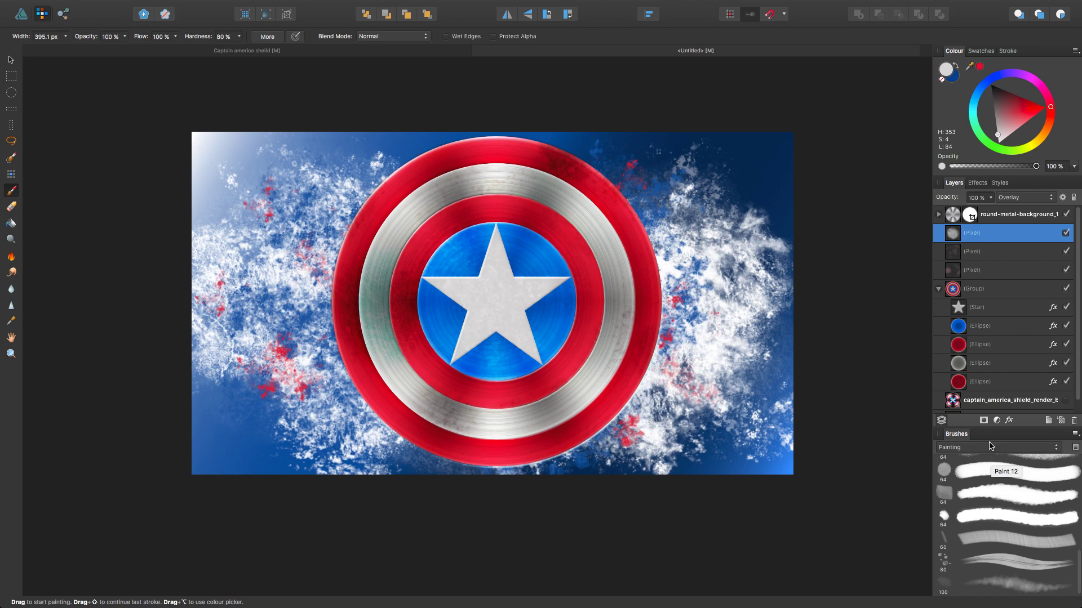
left_click(998, 519)
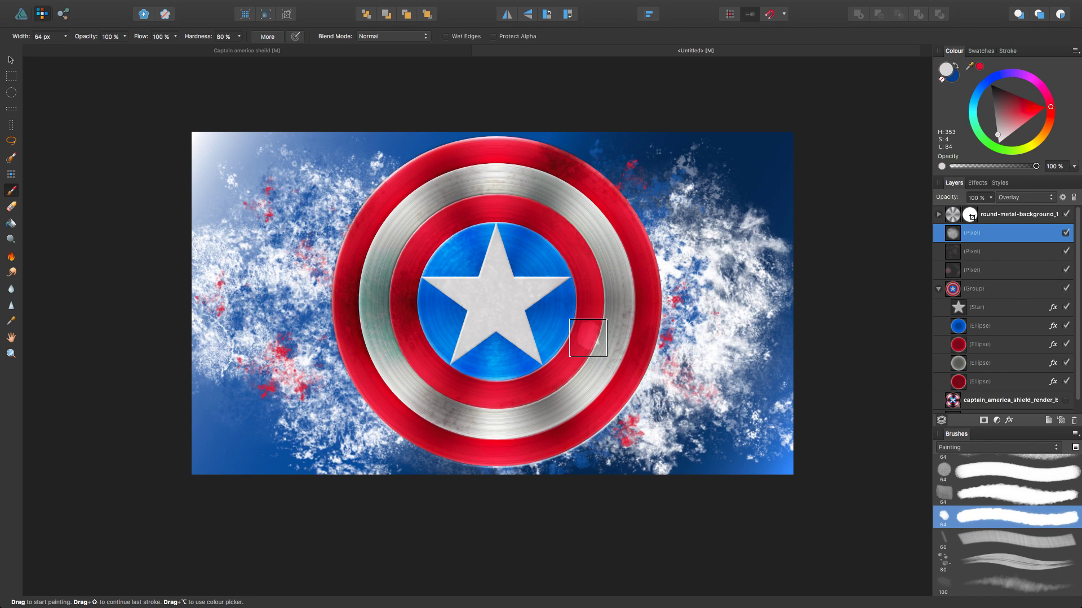
Return to the 285 px Texture brush, enlarge it to 568.5 px and dab light grey highlights across the shield
left_click(999, 447)
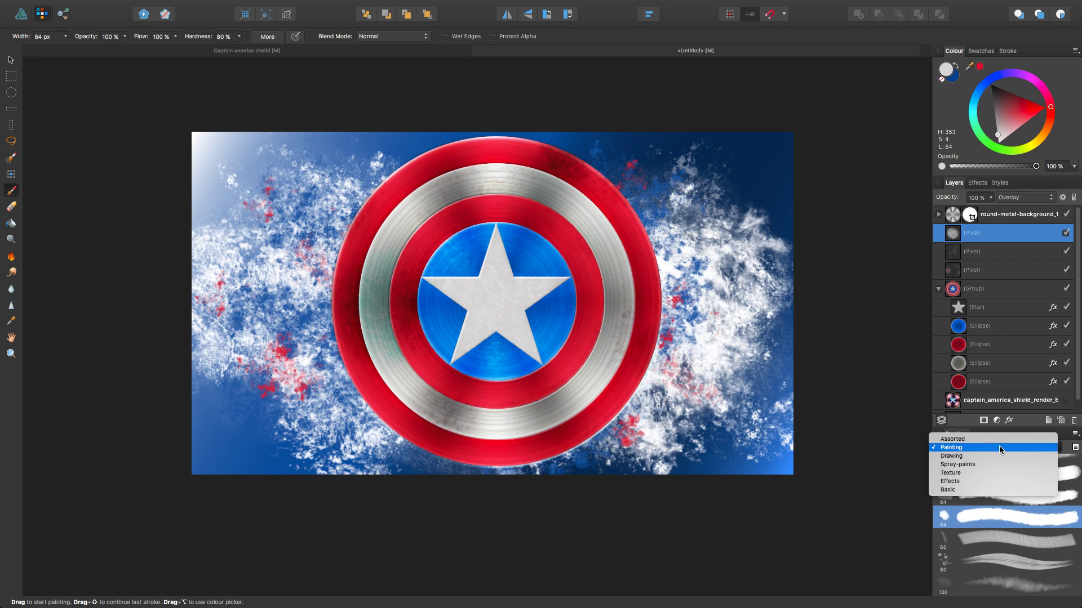
left_click(993, 474)
left_click(1010, 494)
left_click_drag(446, 250, 460, 253)
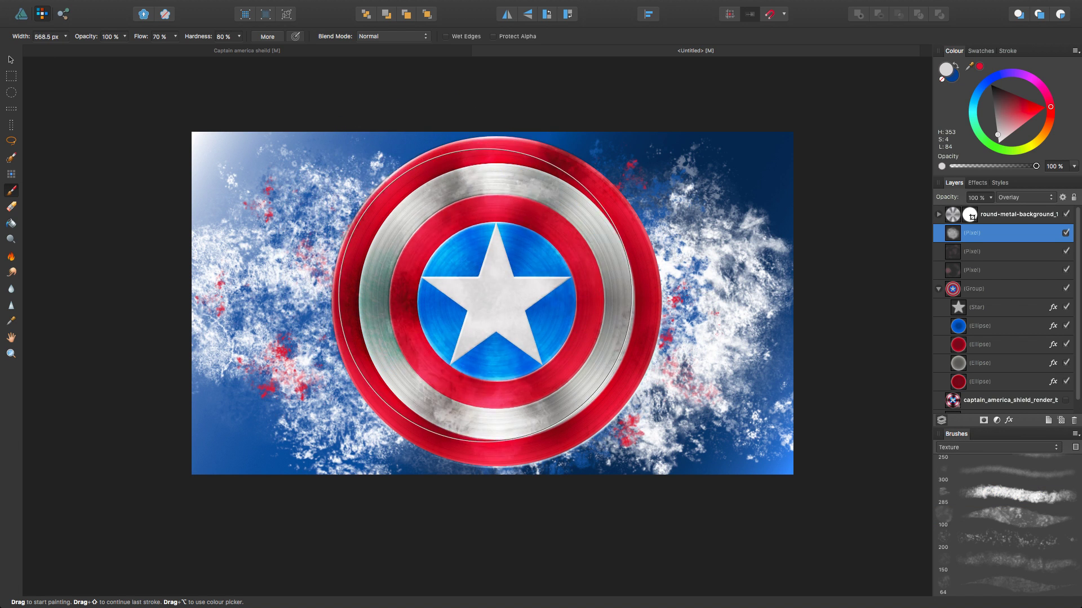
left_click(485, 293)
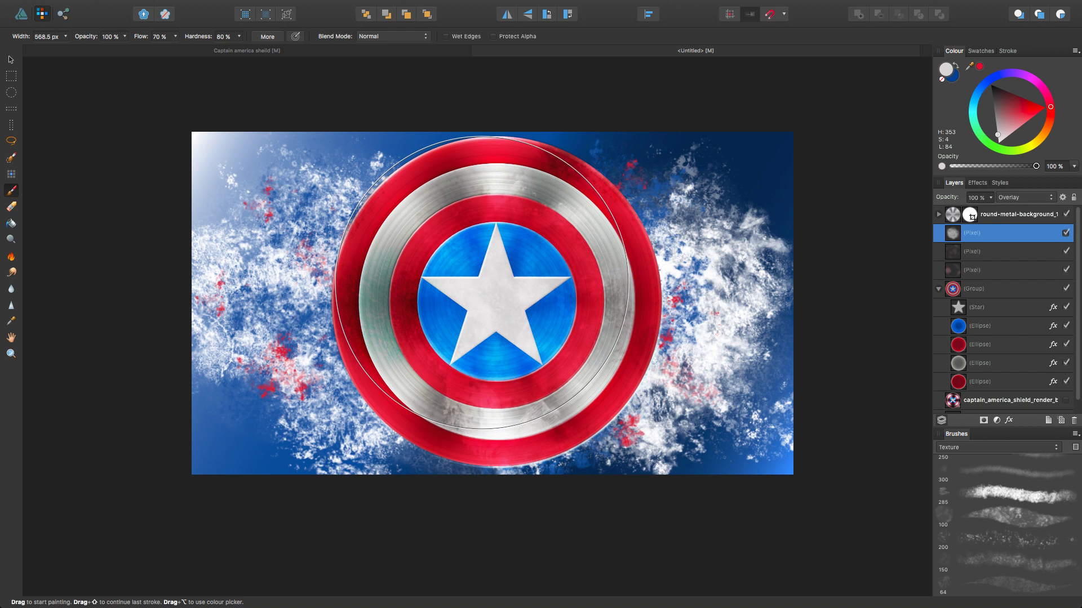
left_click(485, 282)
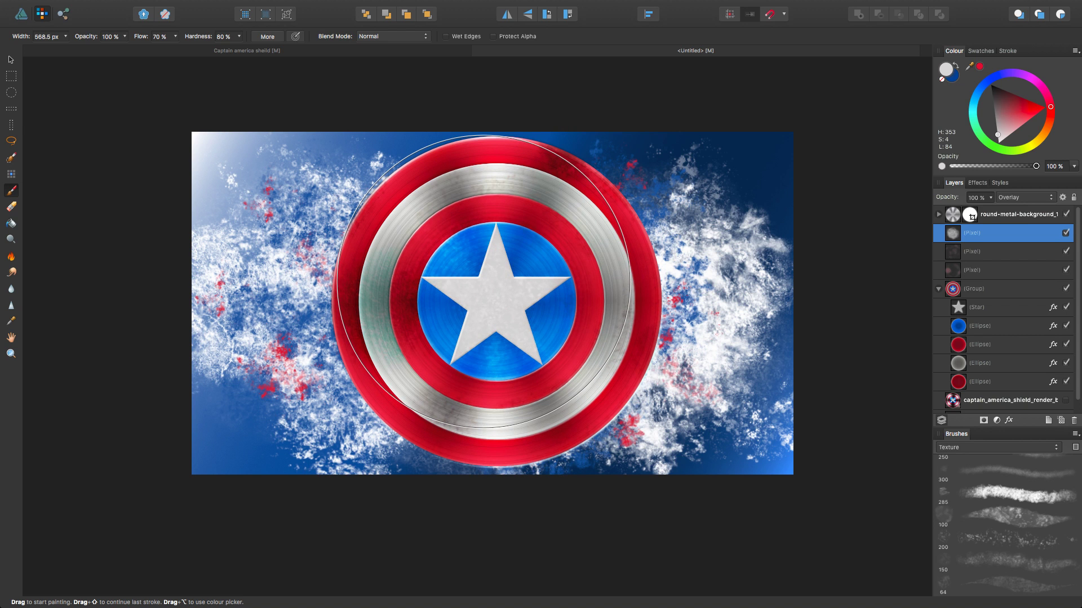
left_click(484, 281)
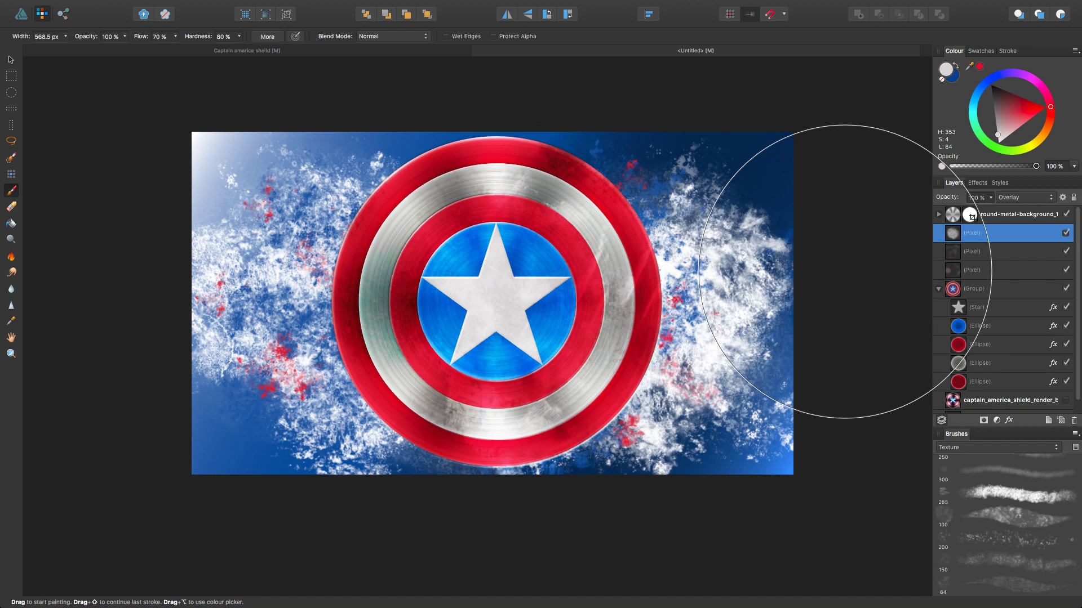
Hide and show the Overlay highlight layer to compare its effect, and switch to the Move tool
left_click(1065, 234)
left_click(1065, 234)
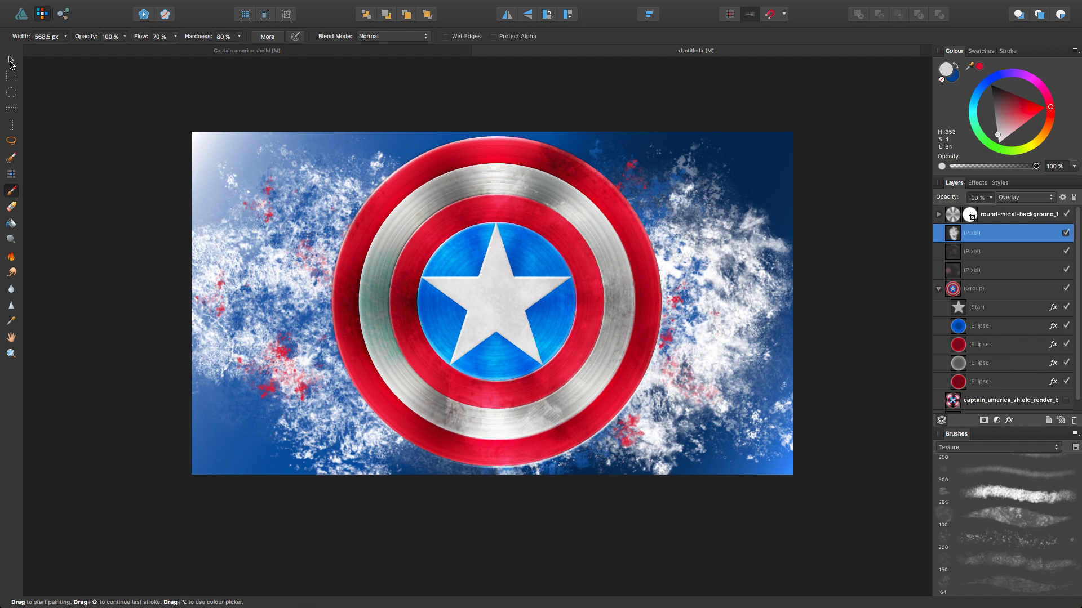
left_click(11, 60)
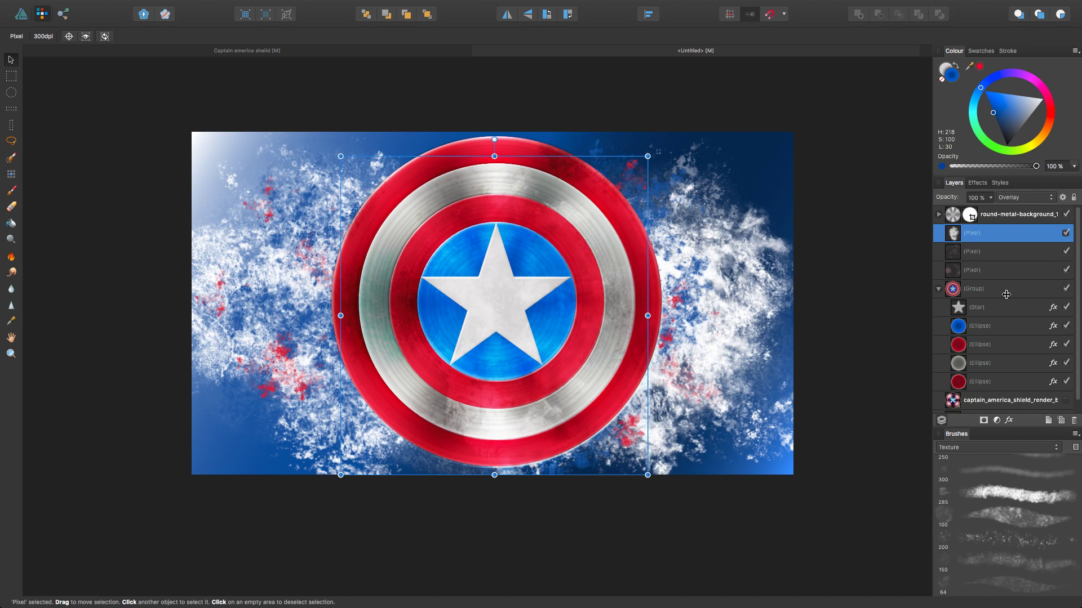
Load the outer red ring's outline as a selection and brush light grey Texture highlights inside it on the Overlay pixel layer, reducing the width to 106.9 px
left_click(997, 383)
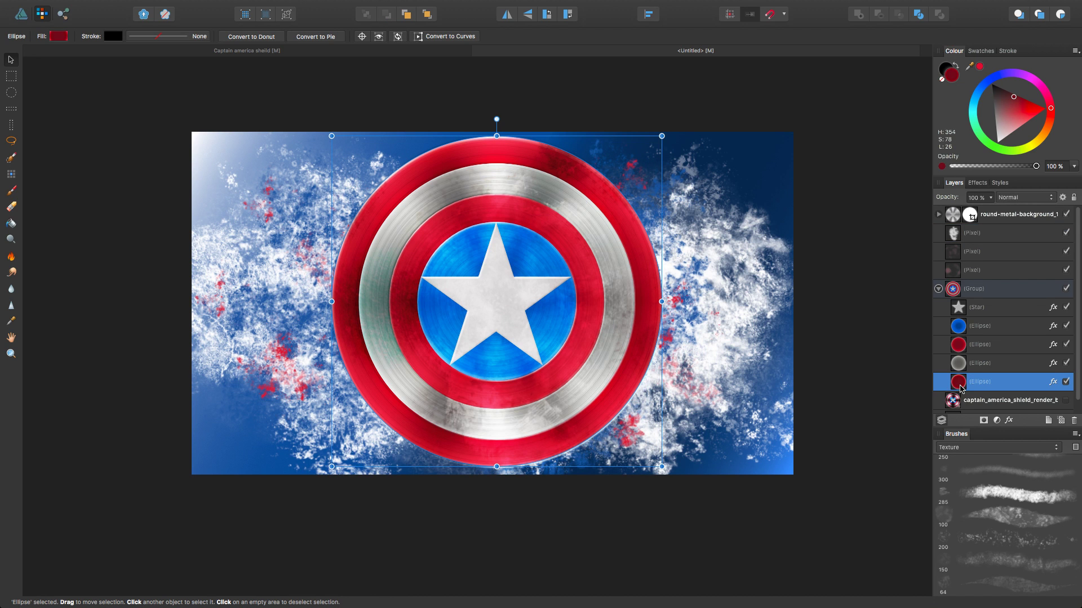
left_click(1001, 234)
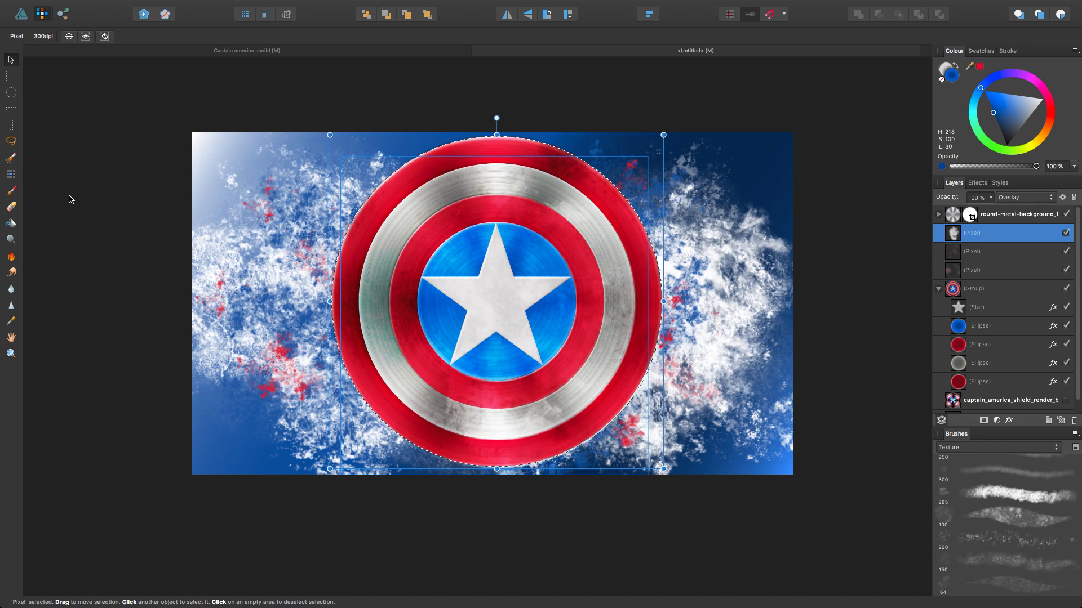
left_click(14, 192)
left_click_drag(407, 214, 321, 214)
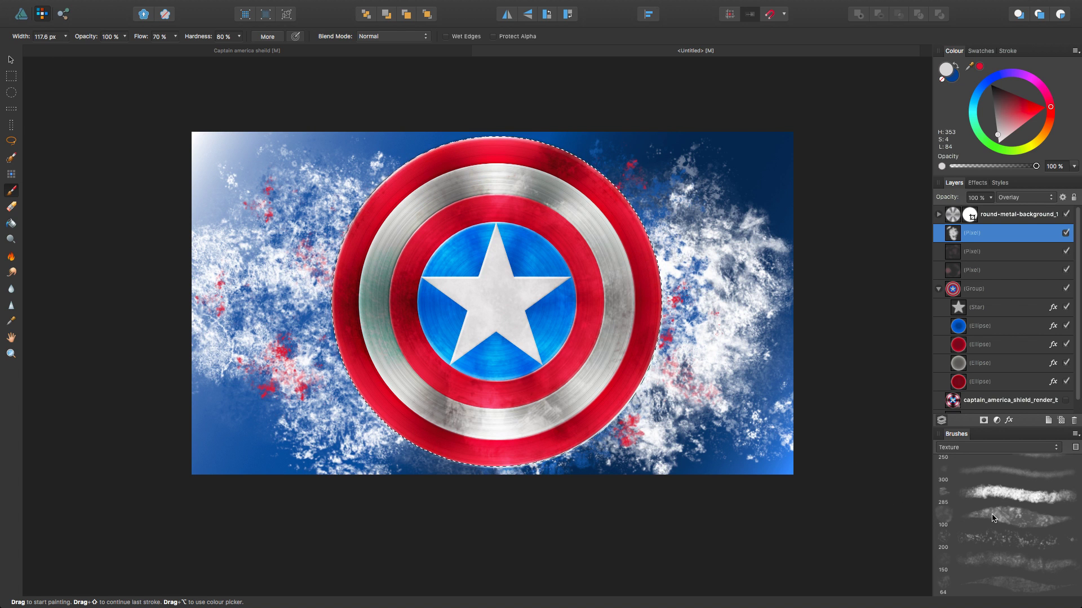
left_click(1014, 495)
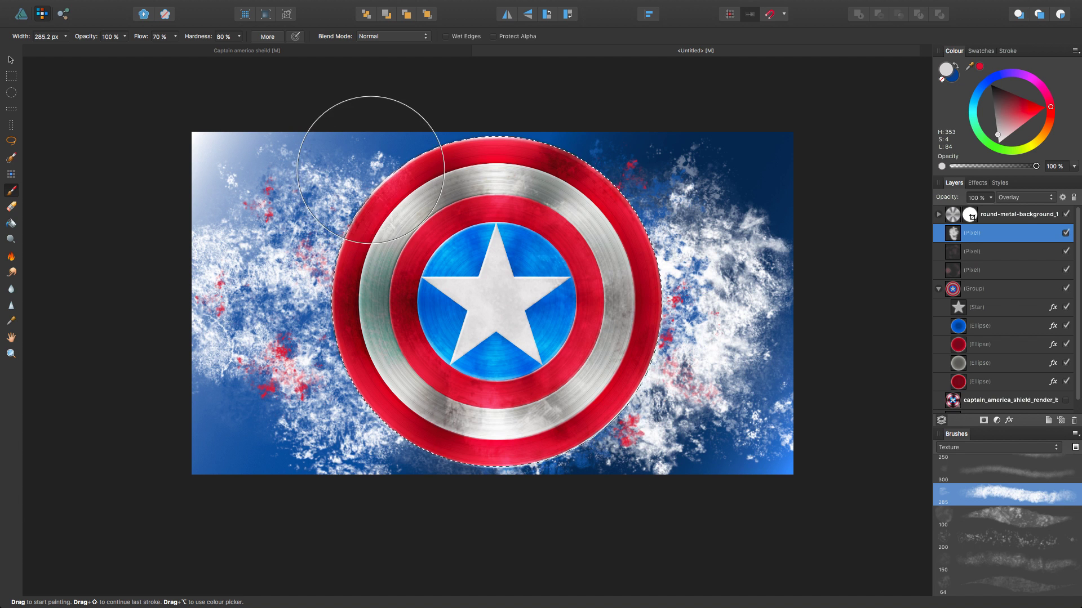
left_click_drag(375, 182, 354, 182)
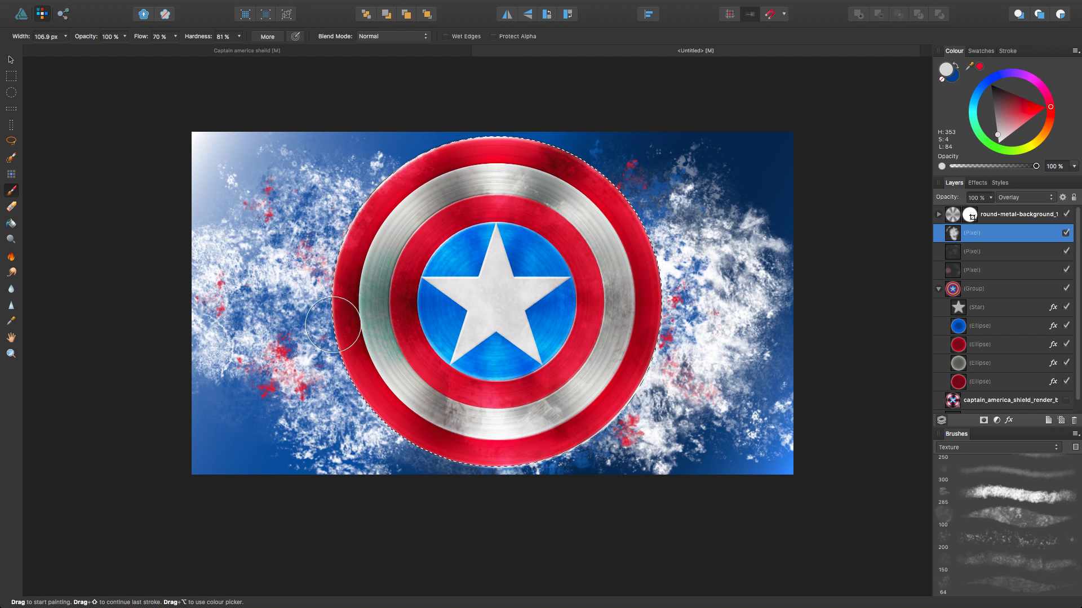
left_click_drag(607, 333, 573, 334)
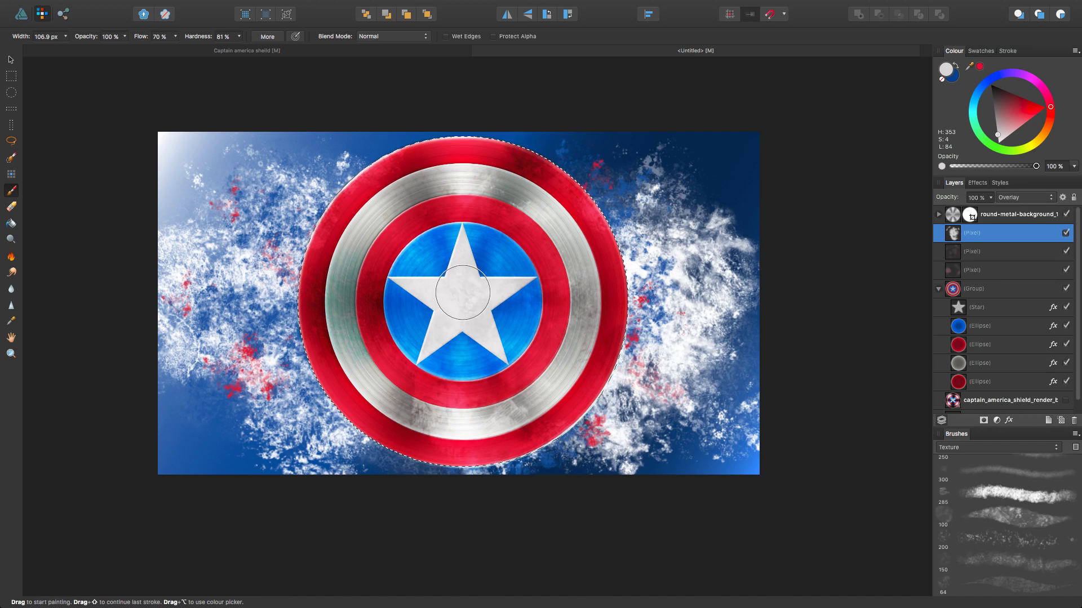
Load the star's outline as a selection and brush light grey highlights over its centre at 136.2 px width
scroll(462, 298, "up", 5)
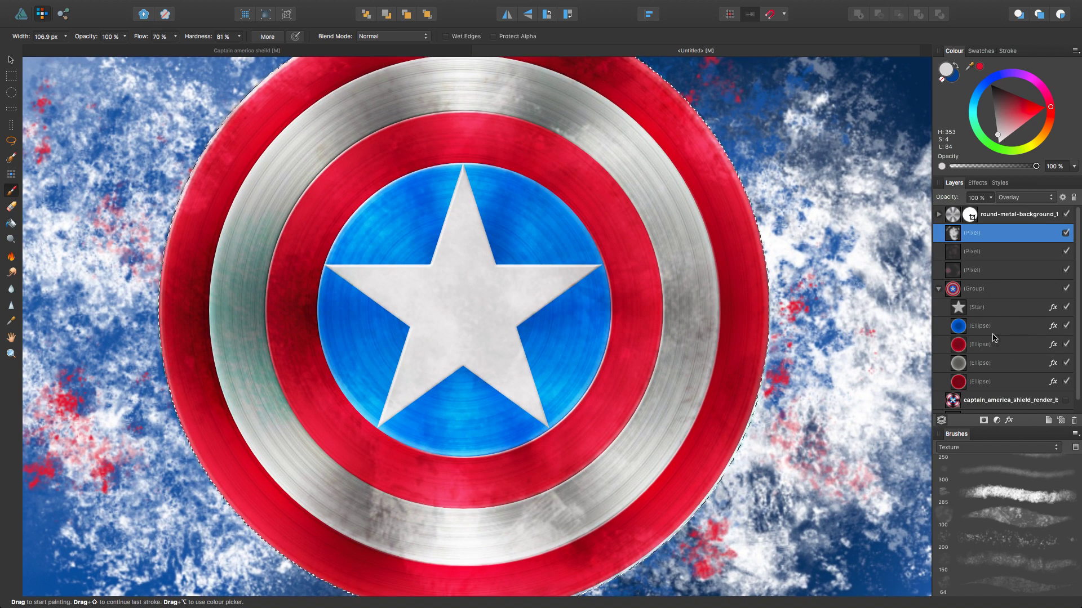
left_click(961, 310, "super")
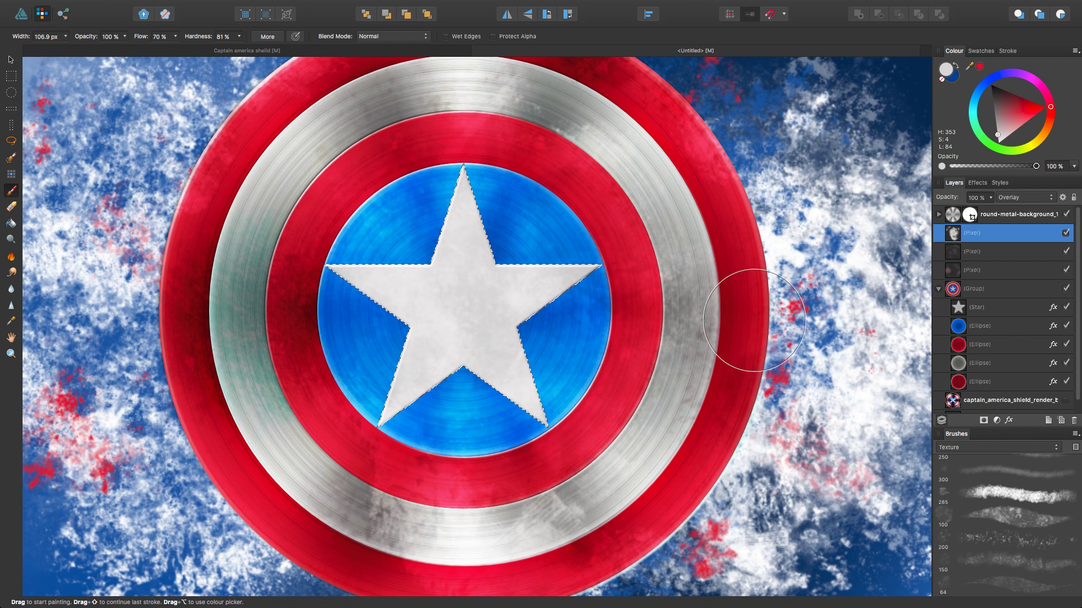
mouse_move(458, 286)
left_mouse_down()
mouse_move(467, 286)
mouse_move(458, 276)
left_mouse_up()
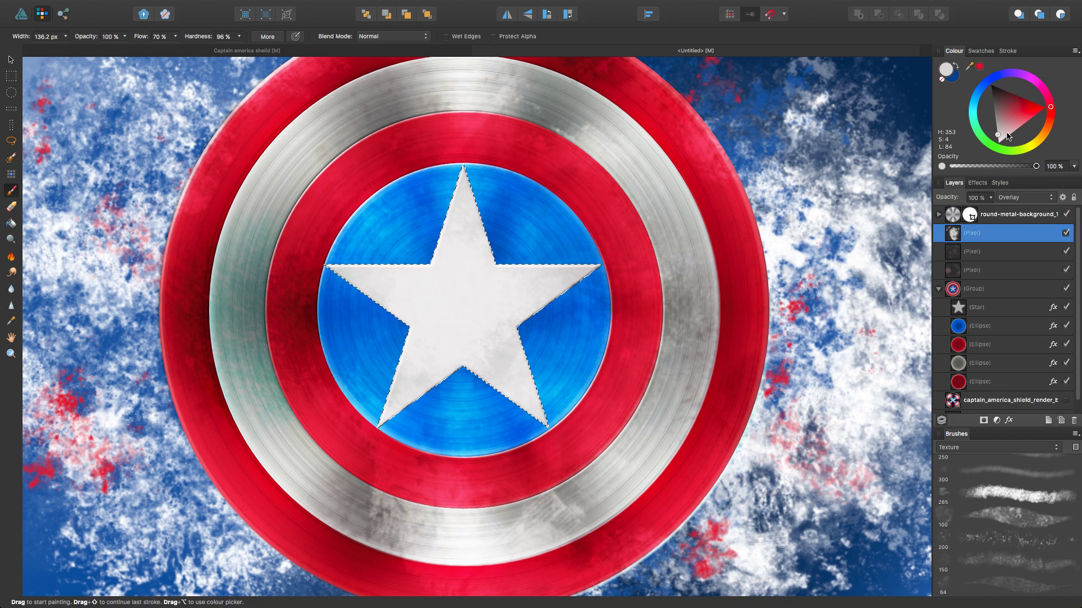
Set the brush colour to white and paint the star's centre brighter with the 285 px Texture brush reduced to 161.7 px
left_click_drag(1004, 140, 997, 144)
left_click_drag(489, 217, 453, 296)
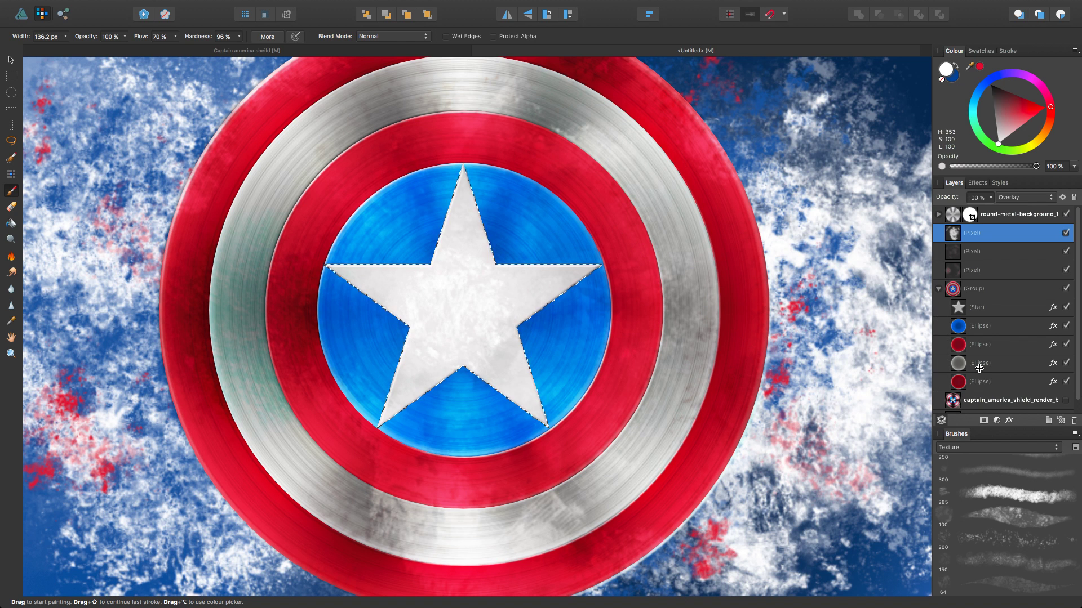
left_click(1034, 498)
mouse_move(442, 258)
left_mouse_down()
mouse_move(425, 261)
mouse_move(467, 311)
left_mouse_up()
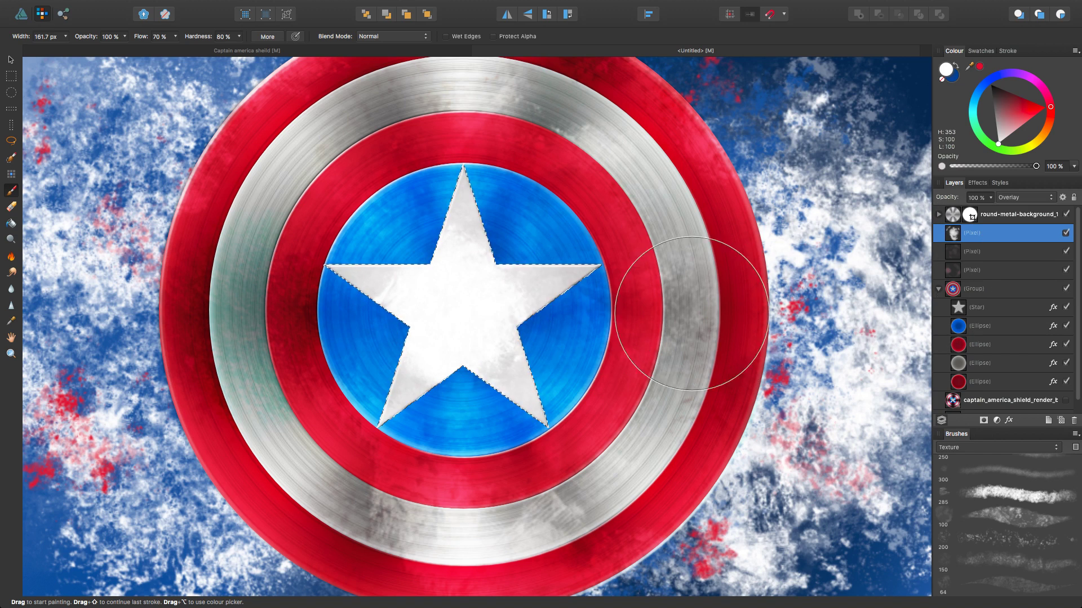
scroll(622, 318, "down", 5)
scroll(622, 315, "up", 1)
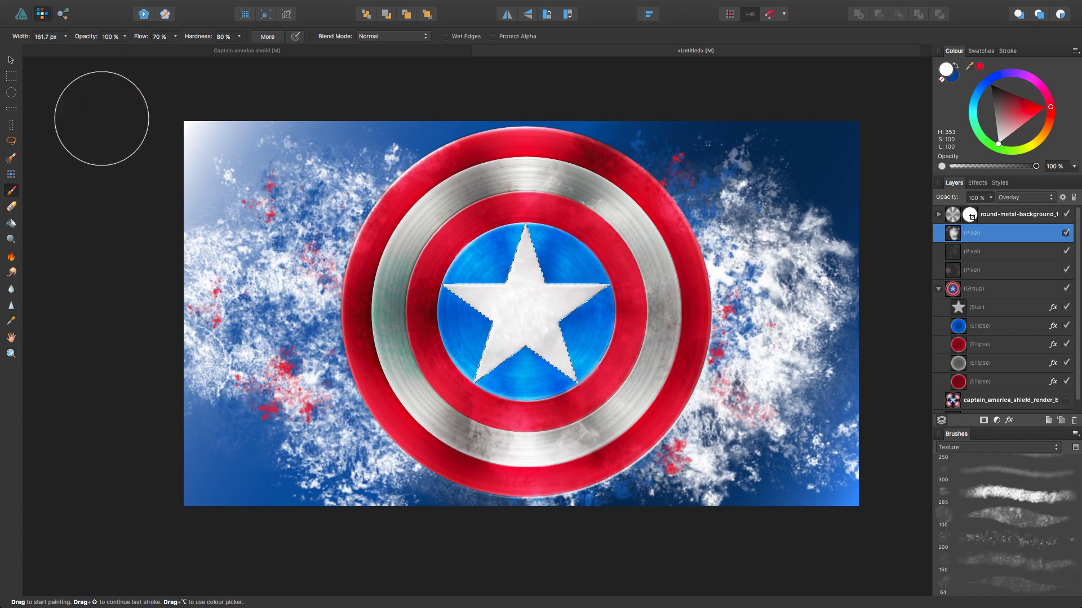
Clear the star-shaped selection, reselect the Overlay highlight pixel layer and switch to the Draw Persona
left_click(11, 60)
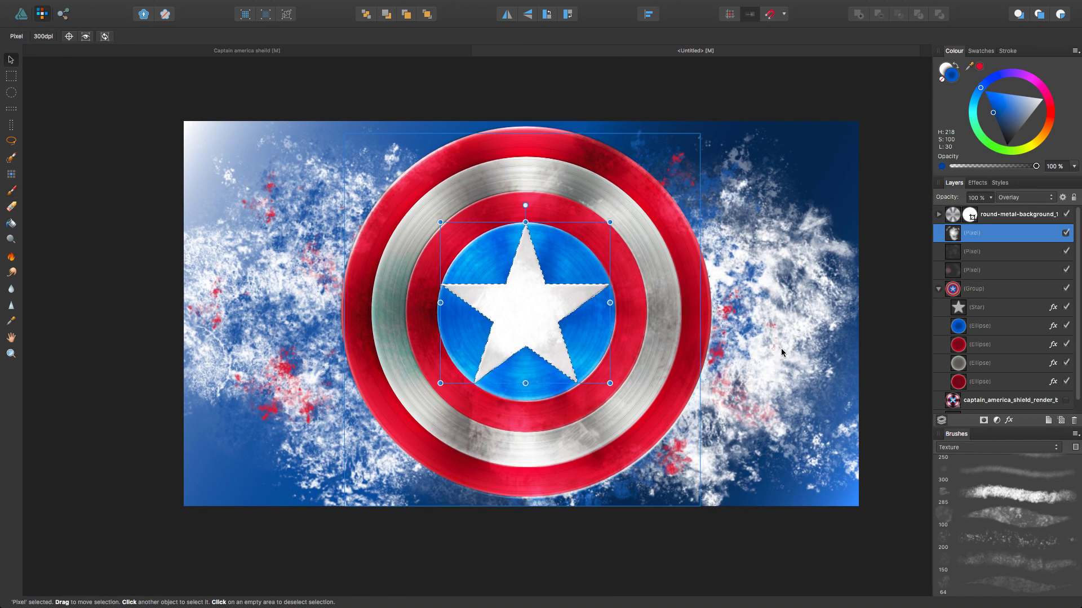
left_click(807, 335)
left_click_drag(797, 328, 758, 329)
left_click_drag(670, 343, 673, 358)
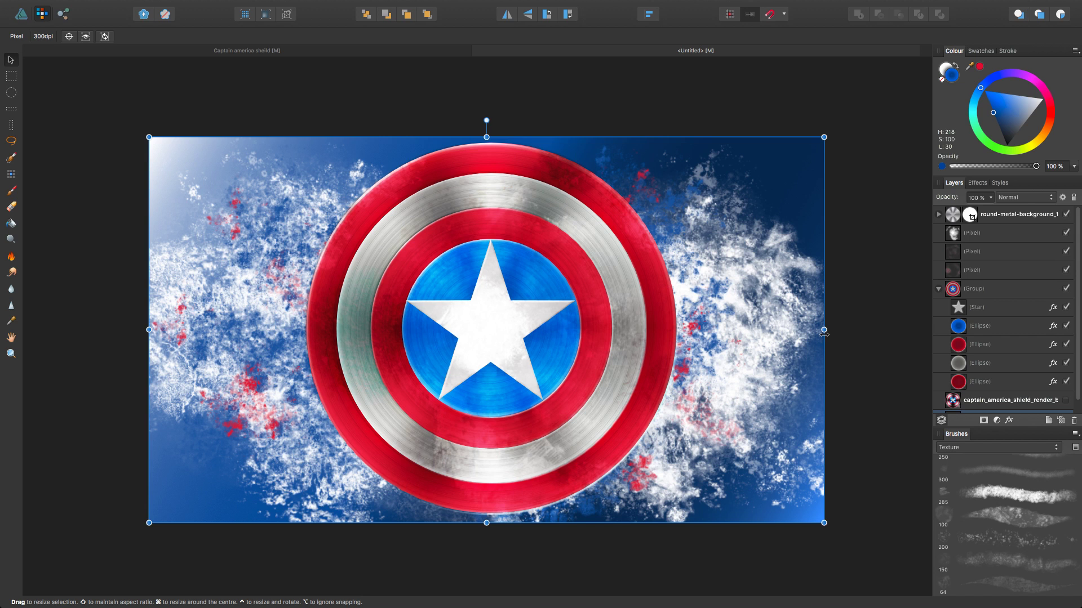
left_click(953, 292)
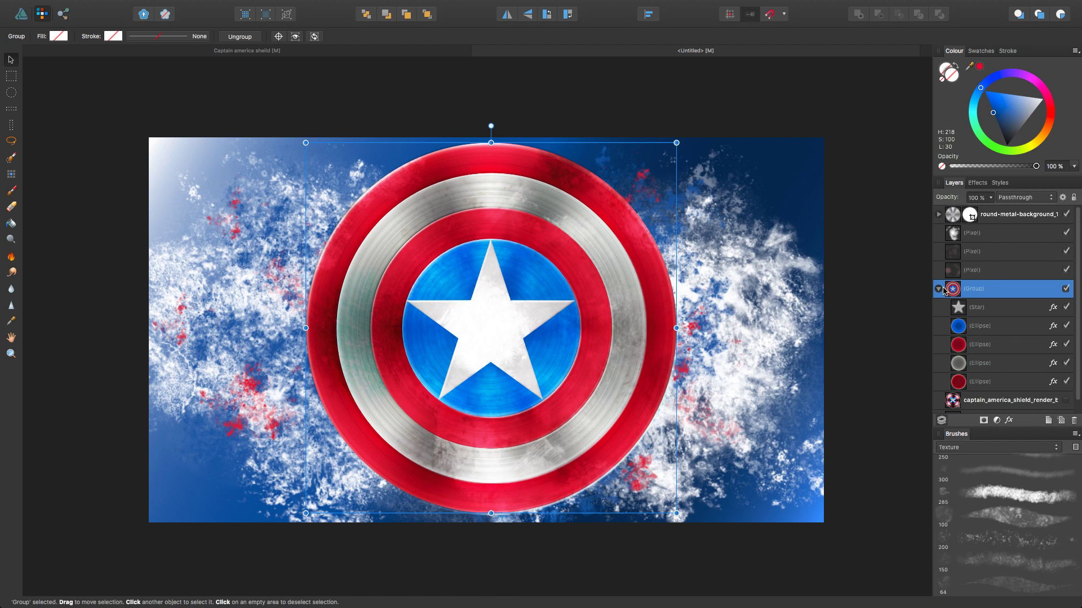
left_click(1003, 237)
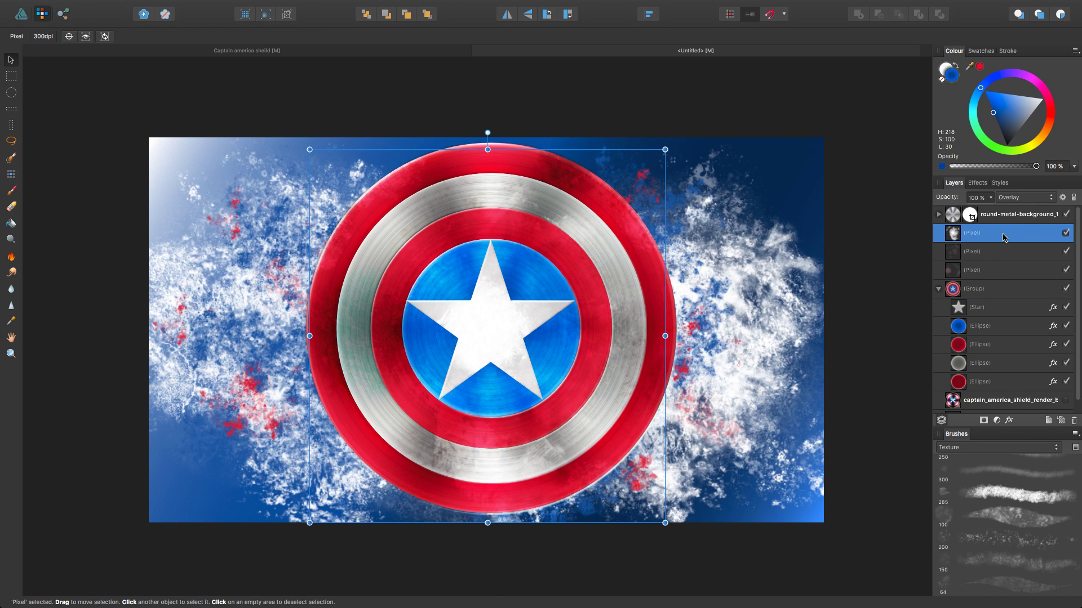
left_click(24, 15)
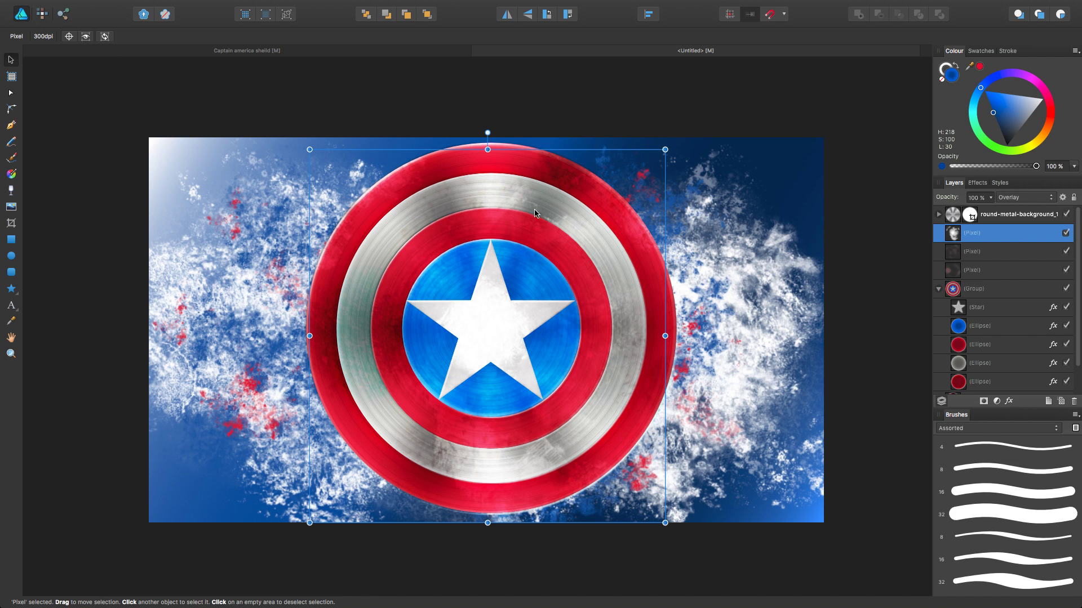
Examine the star's white outlines in the Captain america sheild document, hiding and showing Layer4 to compare
left_click(286, 52)
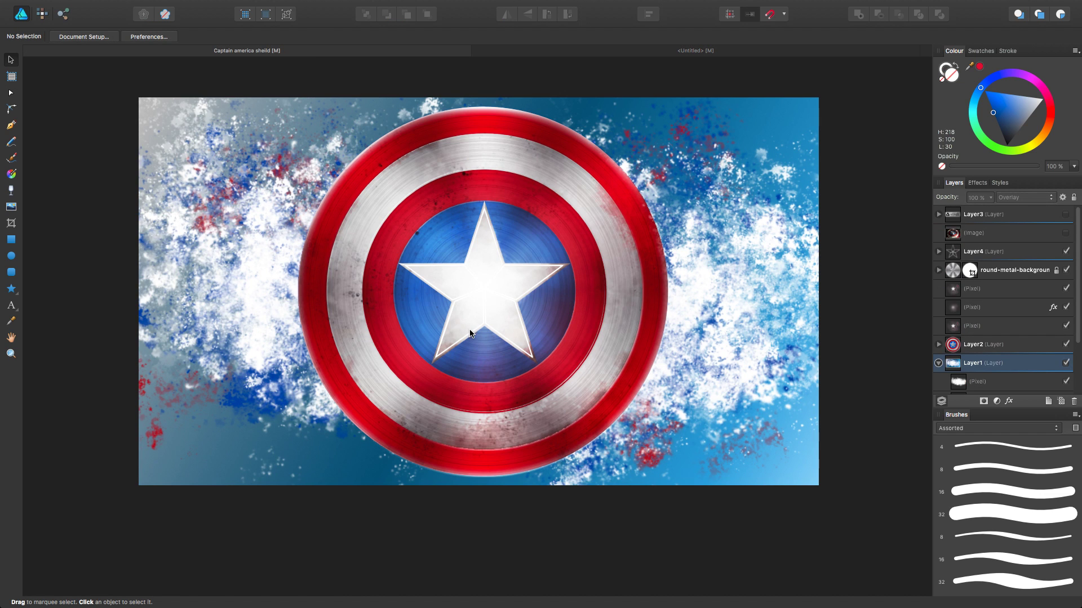
scroll(468, 337, "up", 5)
left_click_drag(488, 261, 447, 364)
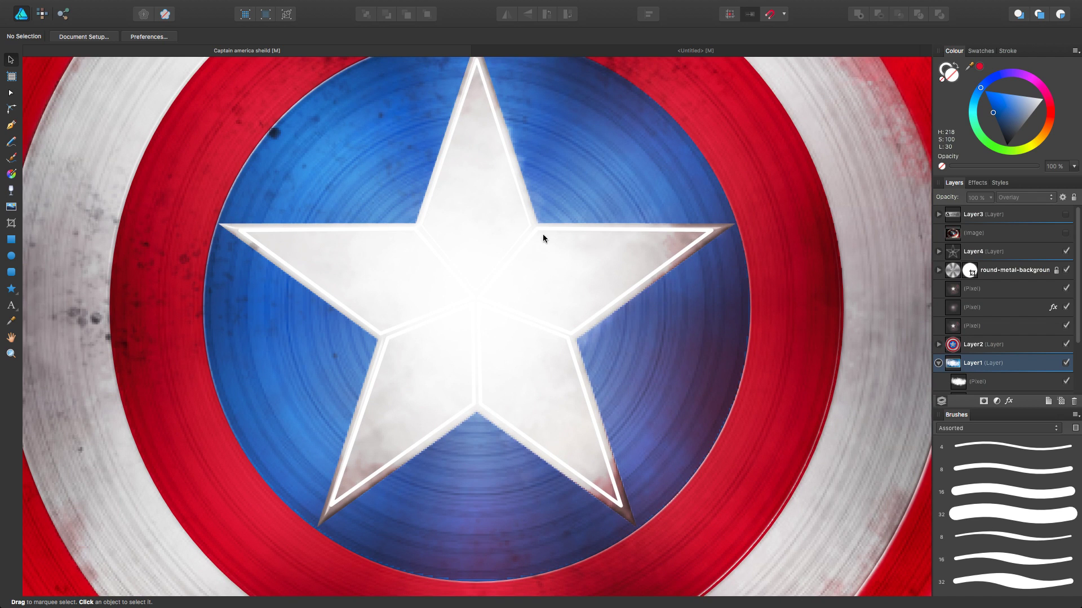
left_click(1065, 252)
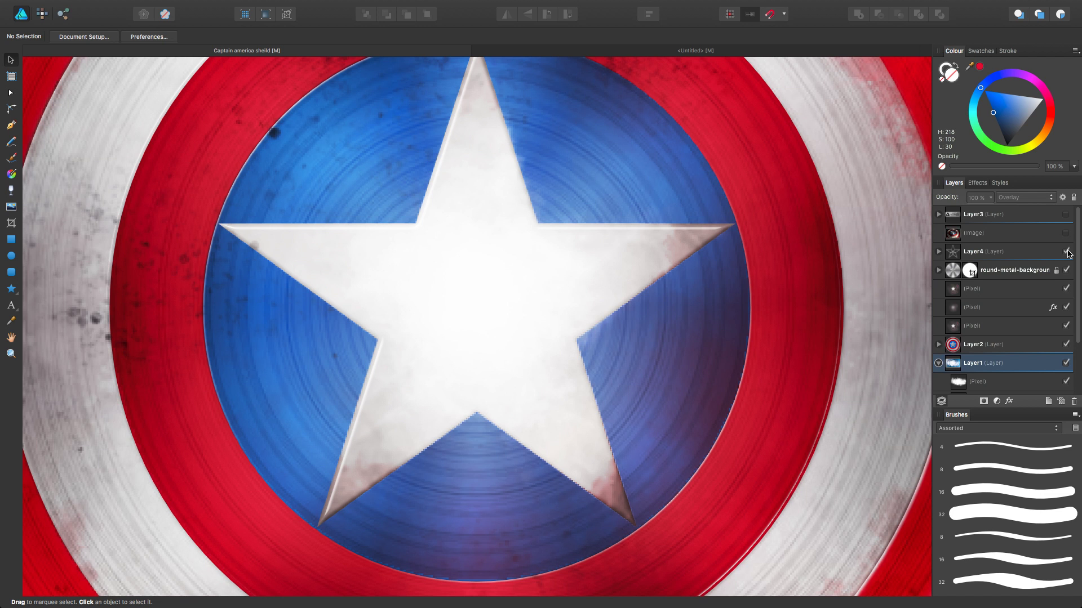
left_click(1065, 251)
scroll(488, 319, "down", 3)
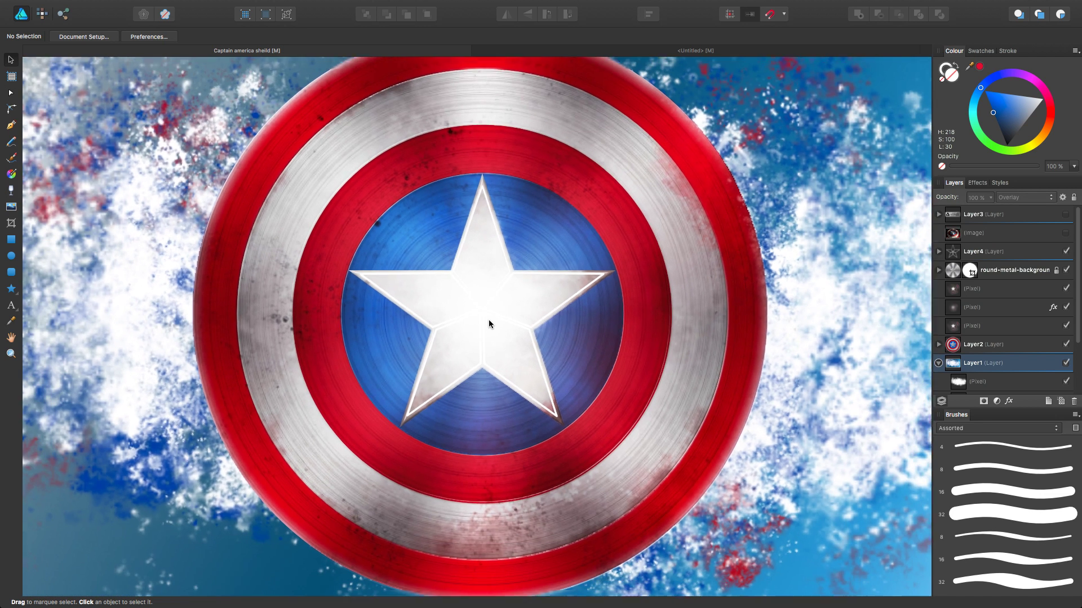
Return to the untitled document and toggle the three pixel layers above the shield group off and on to compare their effects
left_click(550, 50)
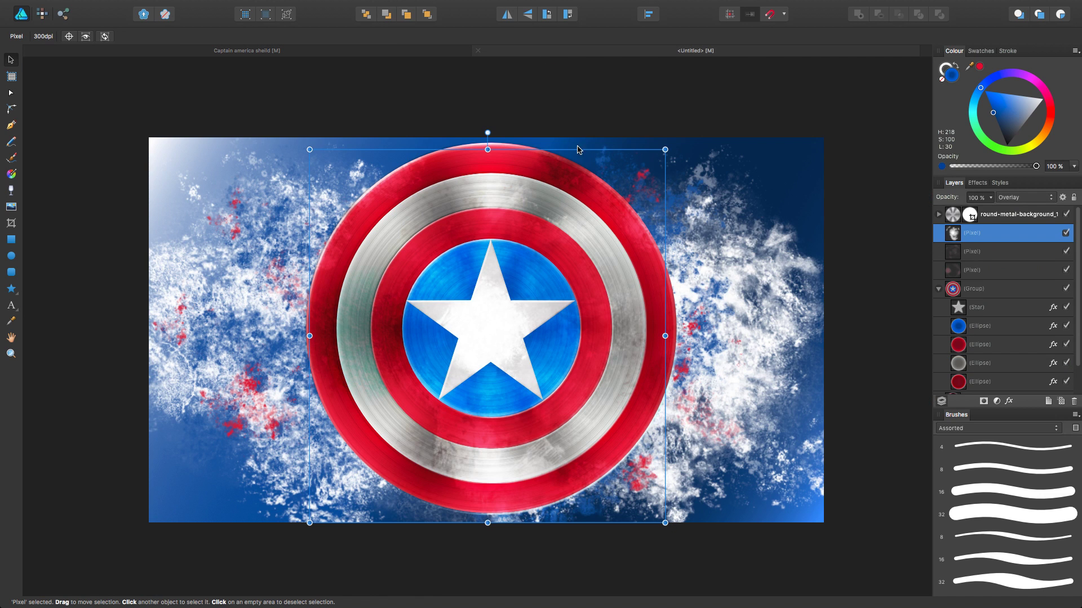
left_click(1005, 289)
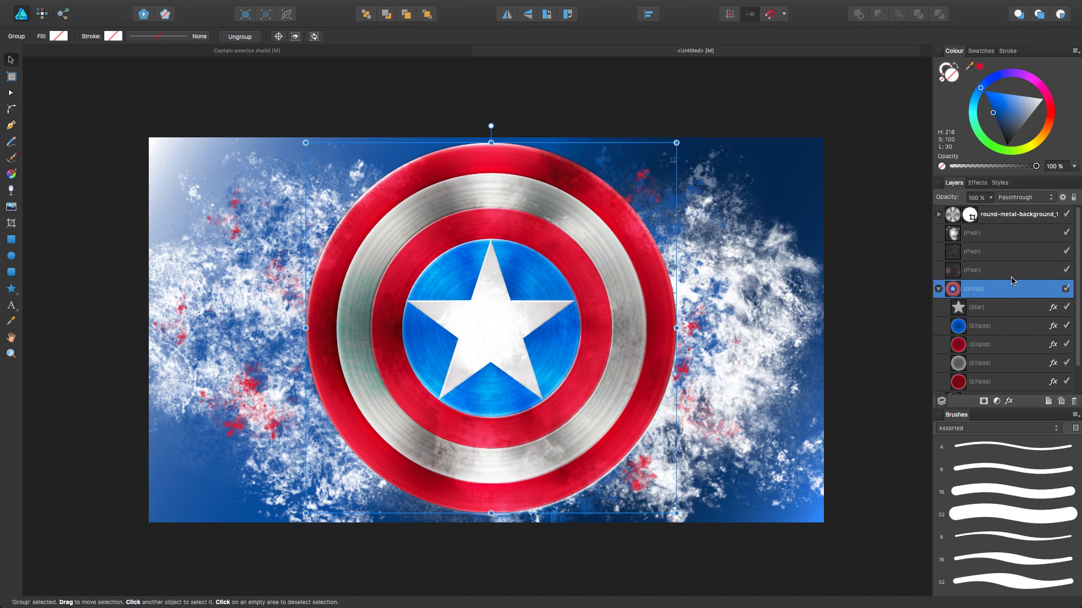
left_click(998, 235)
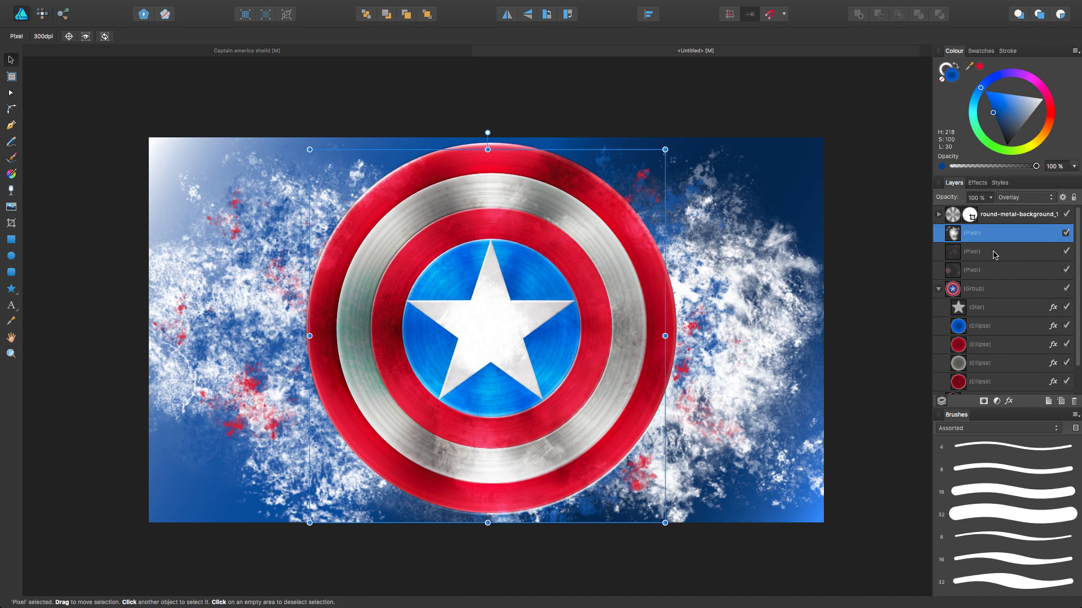
left_click(1066, 233)
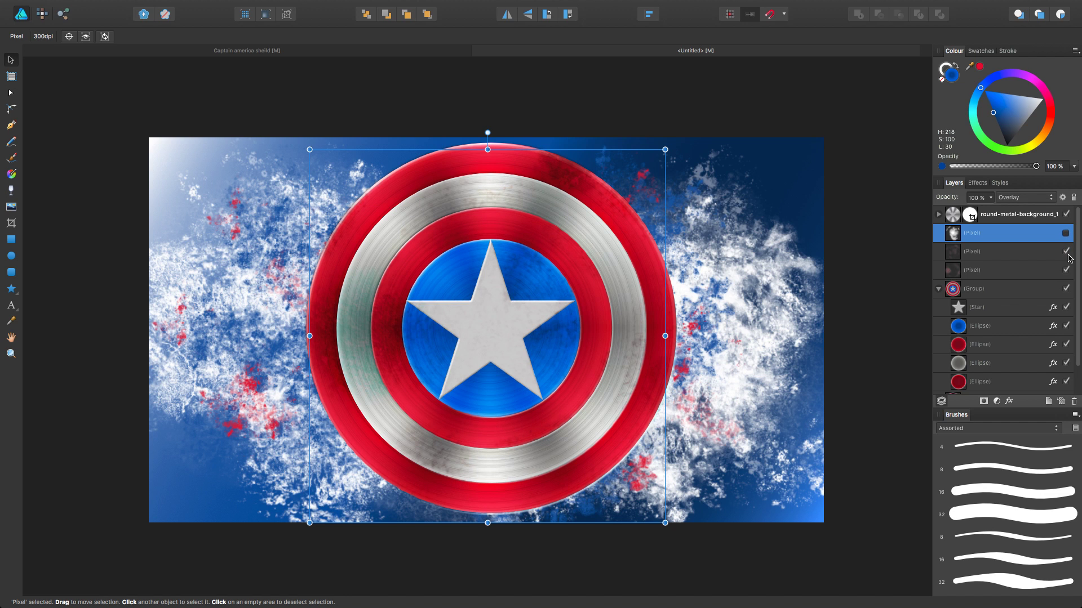
left_click(1066, 251)
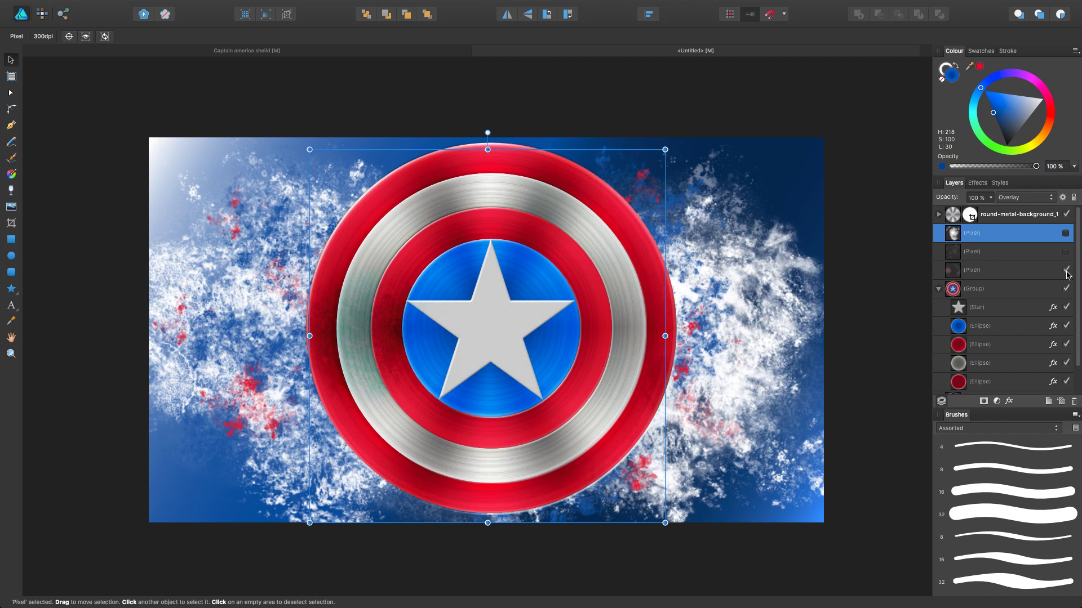
left_click(1065, 271)
left_click(1065, 232)
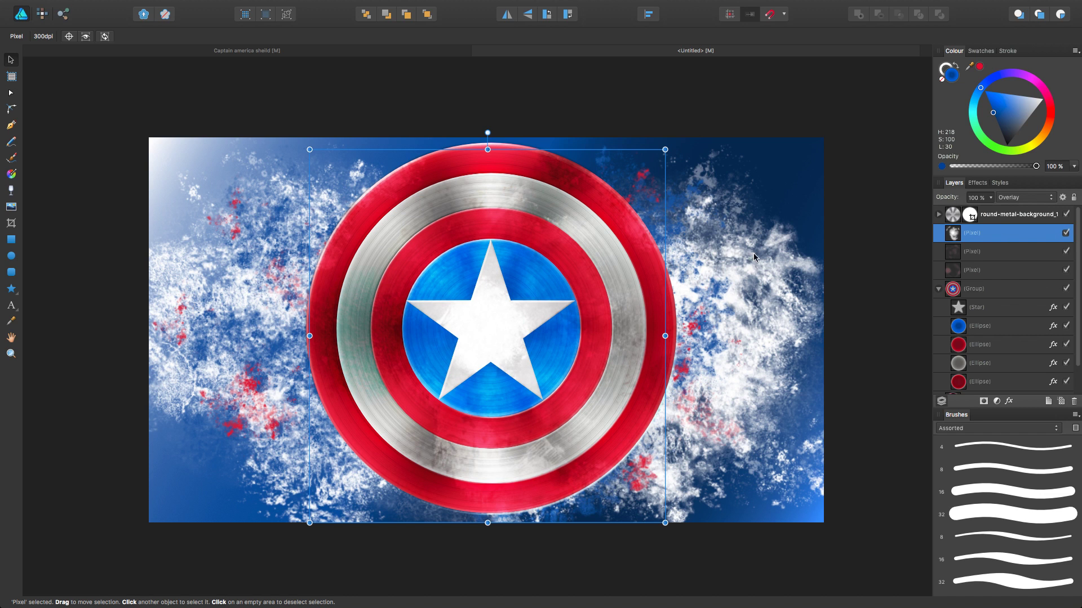
Add a new layer above the round-metal-background image and select it for drawing on the star
left_click(807, 179)
left_click(865, 206)
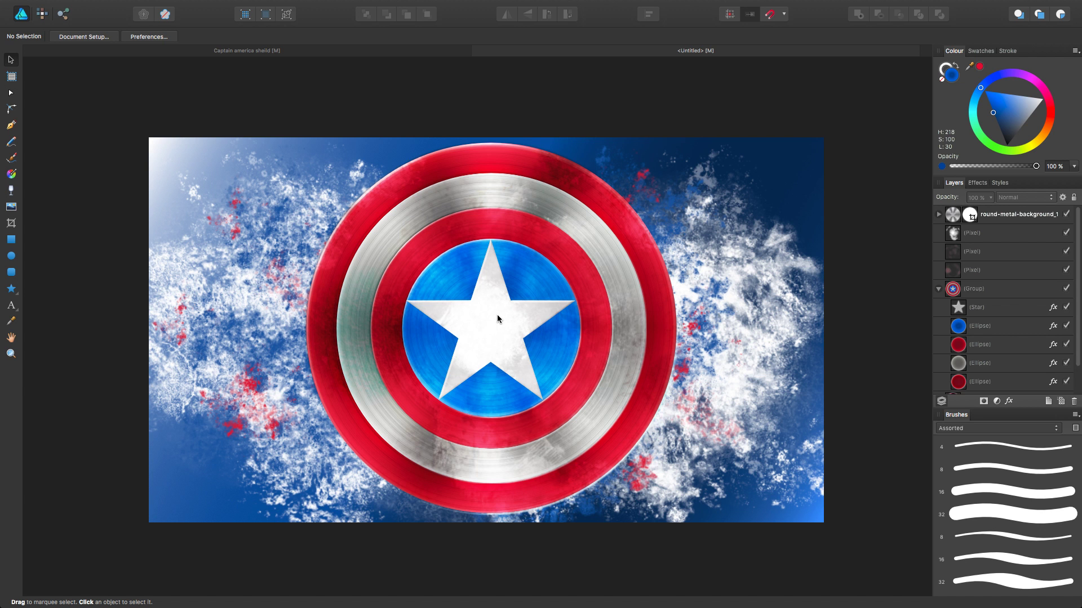
scroll(497, 316, "up", 5)
left_click_drag(519, 321, 515, 305)
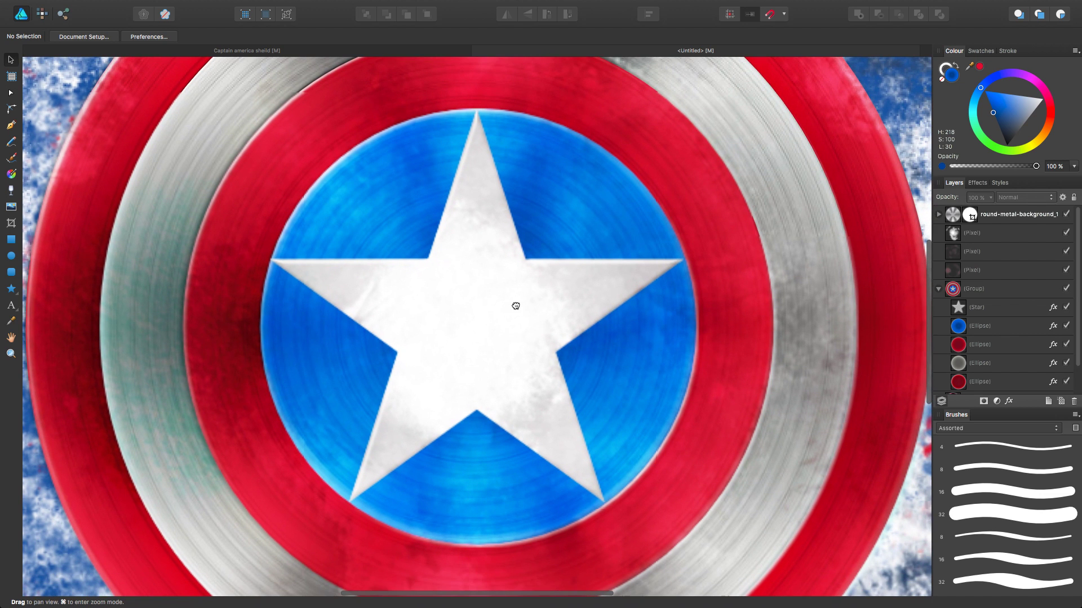
left_click(987, 234)
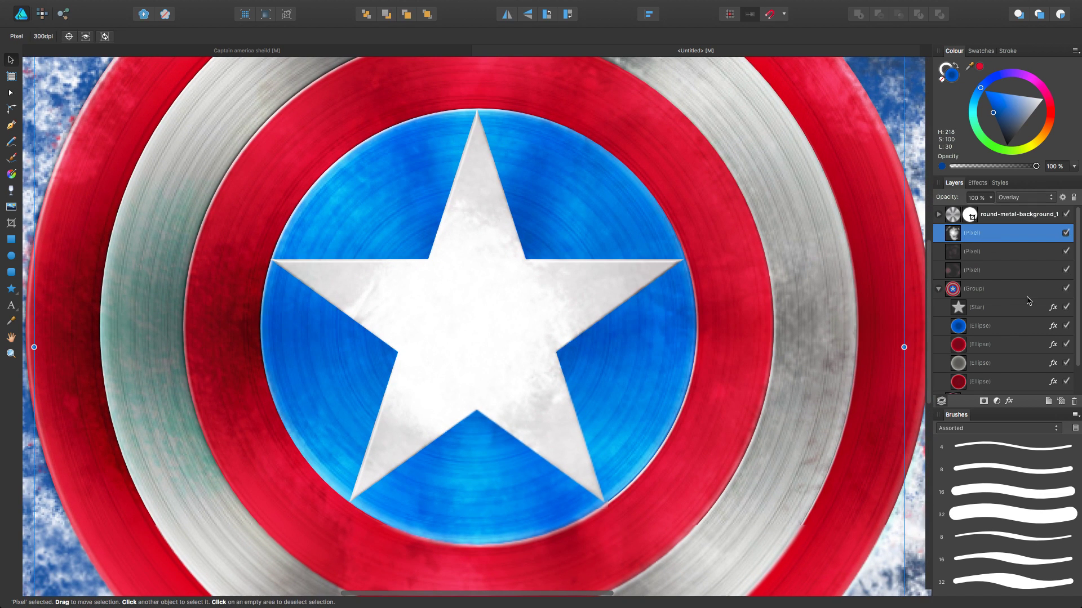
left_click(1014, 218)
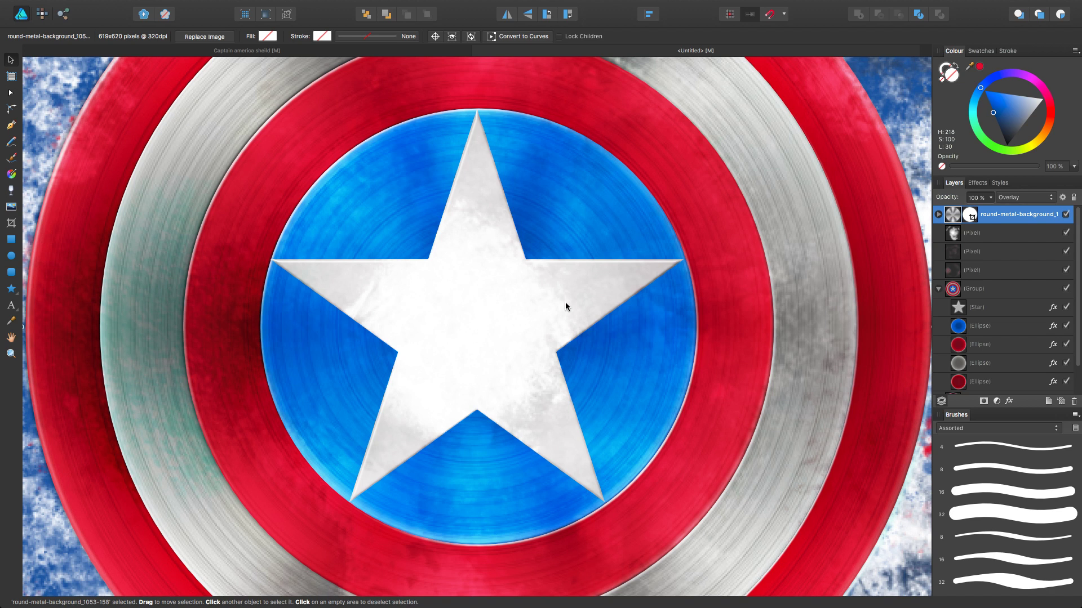
left_click(1049, 401)
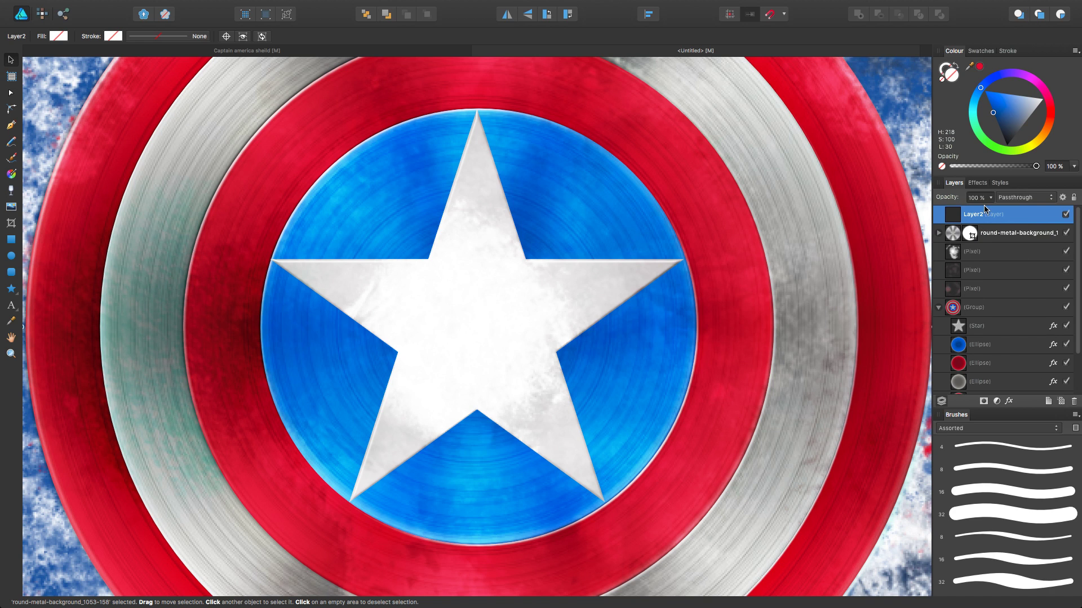
left_click(1002, 218)
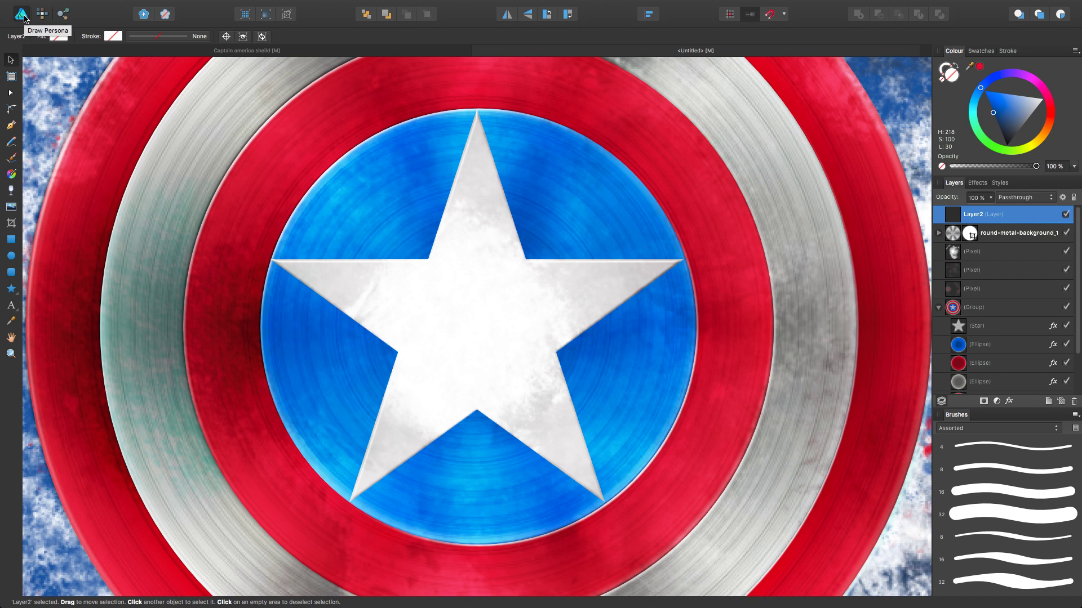
left_click(11, 127)
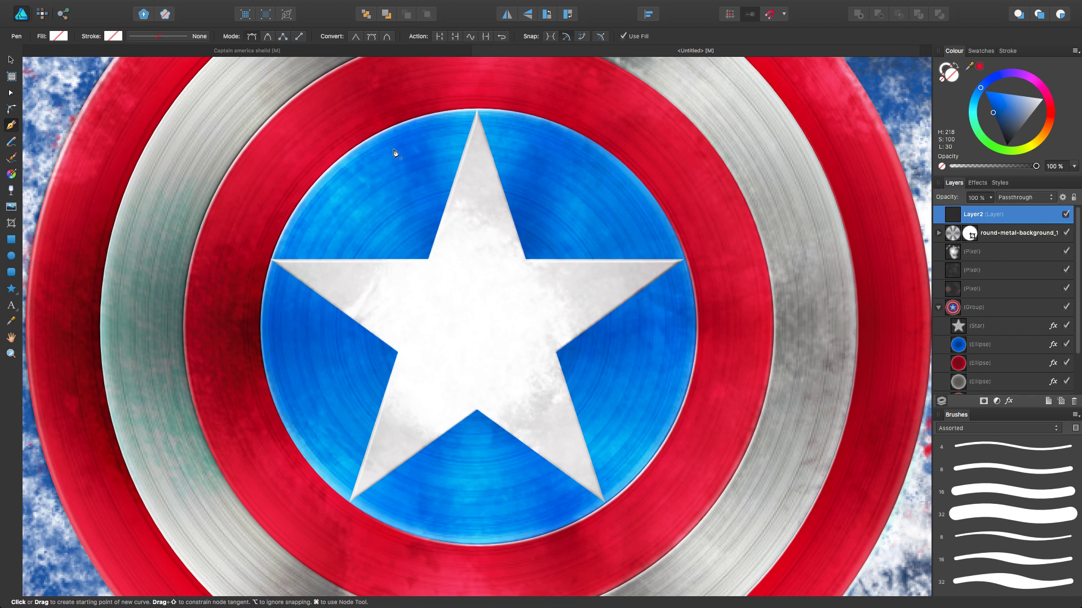
left_click(405, 187)
left_click_drag(471, 185, 486, 183)
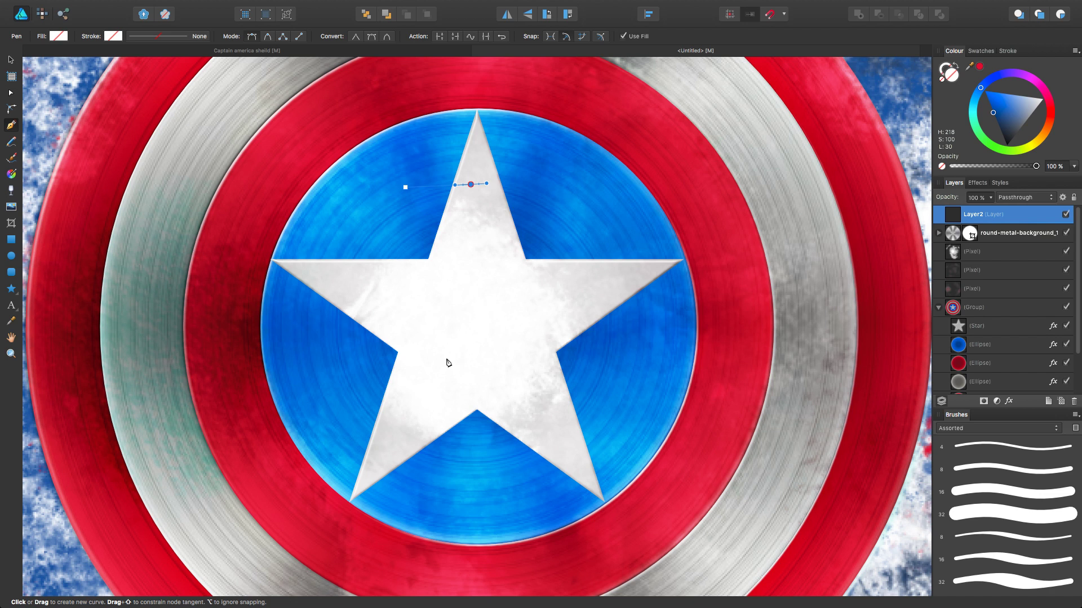
left_click_drag(575, 182, 601, 234)
left_click_drag(594, 272, 451, 359)
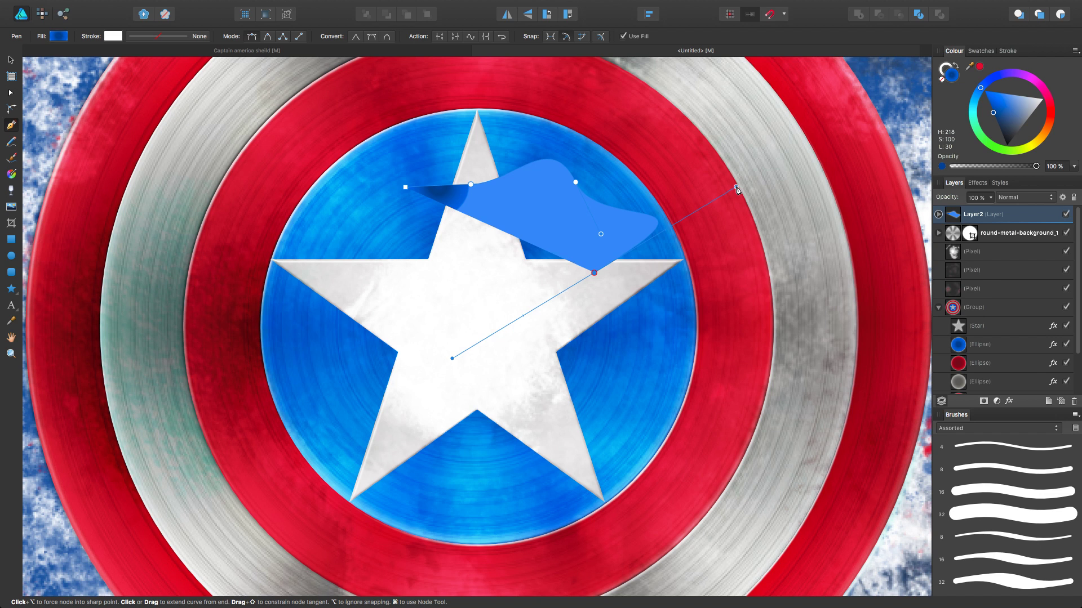
key("super+z")
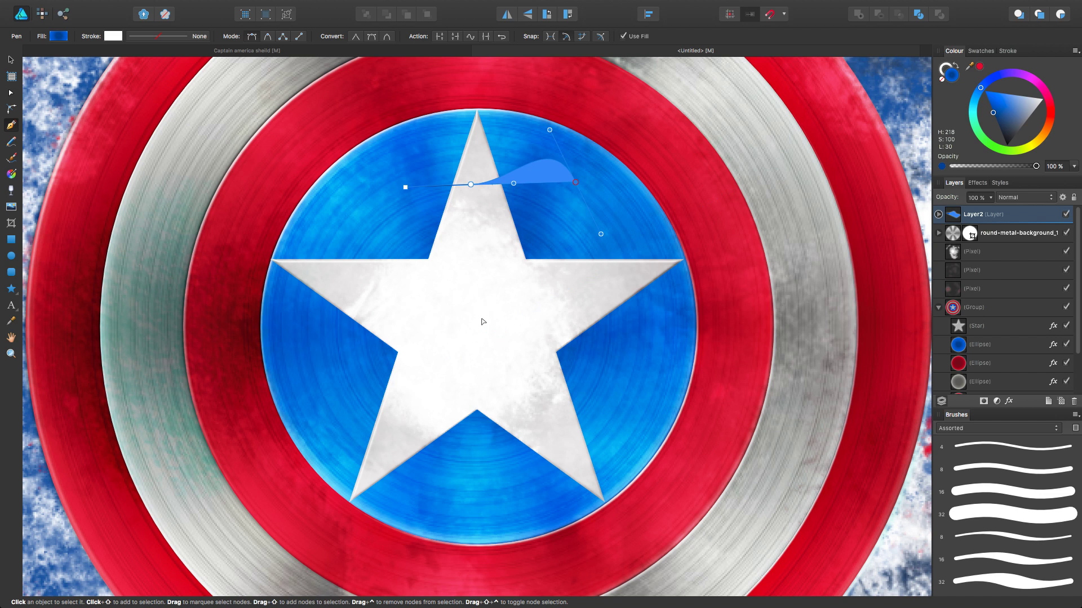
key("super+z")
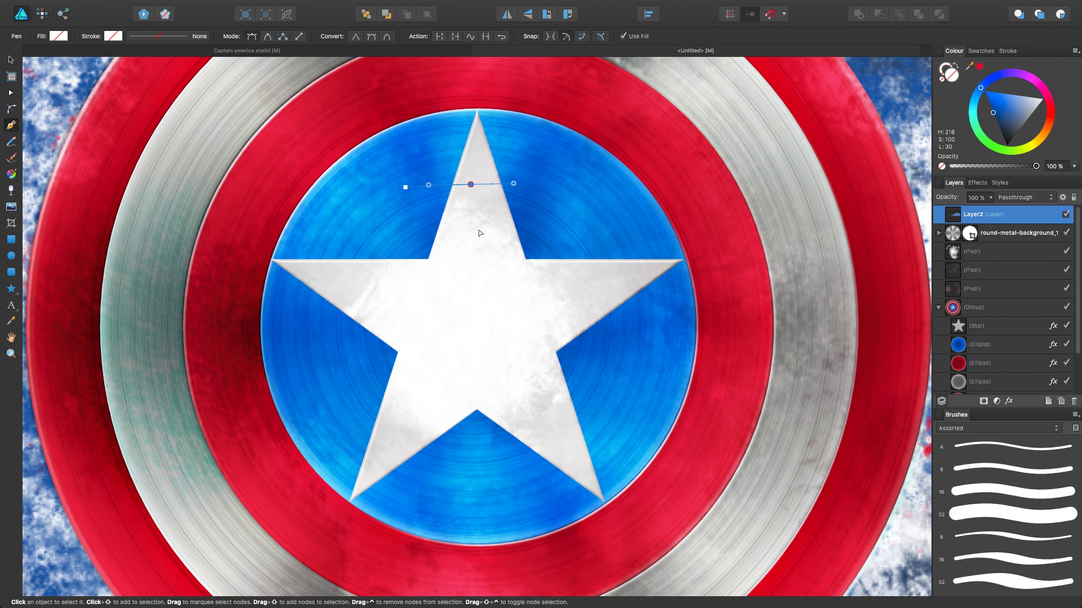
key("super+z")
key("super+z")
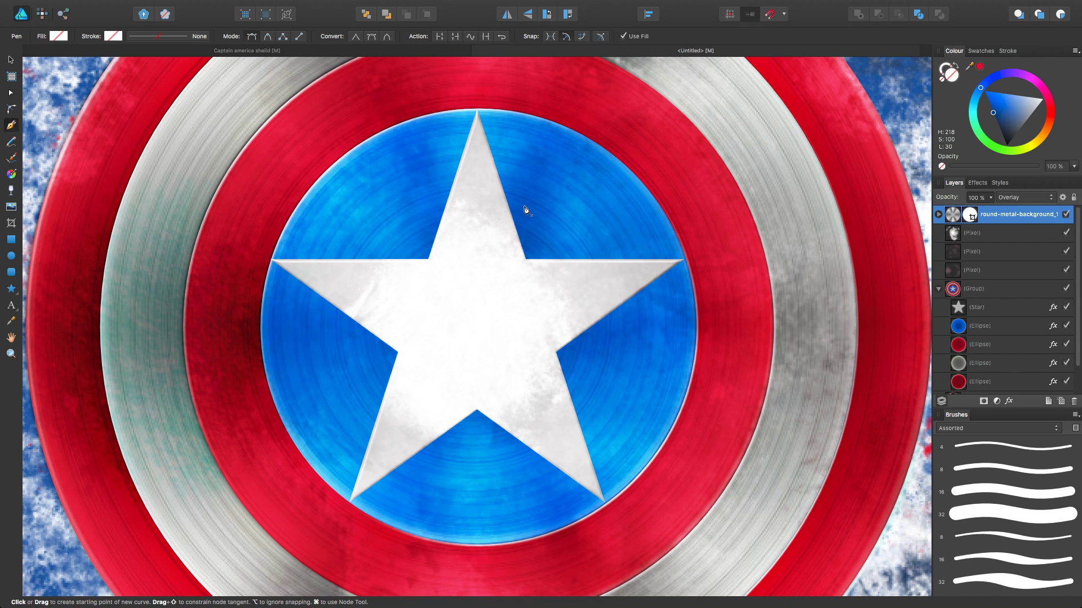
Try to trace the star's top arm on a new layer with the Pen tool in Smart Mode
left_click(1049, 401)
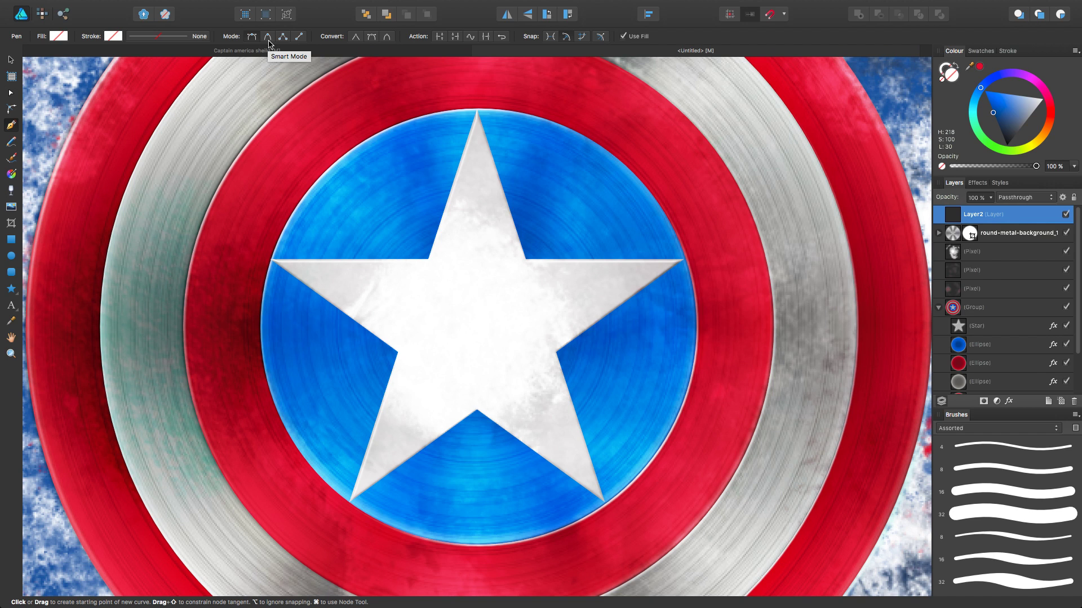
left_click(268, 42)
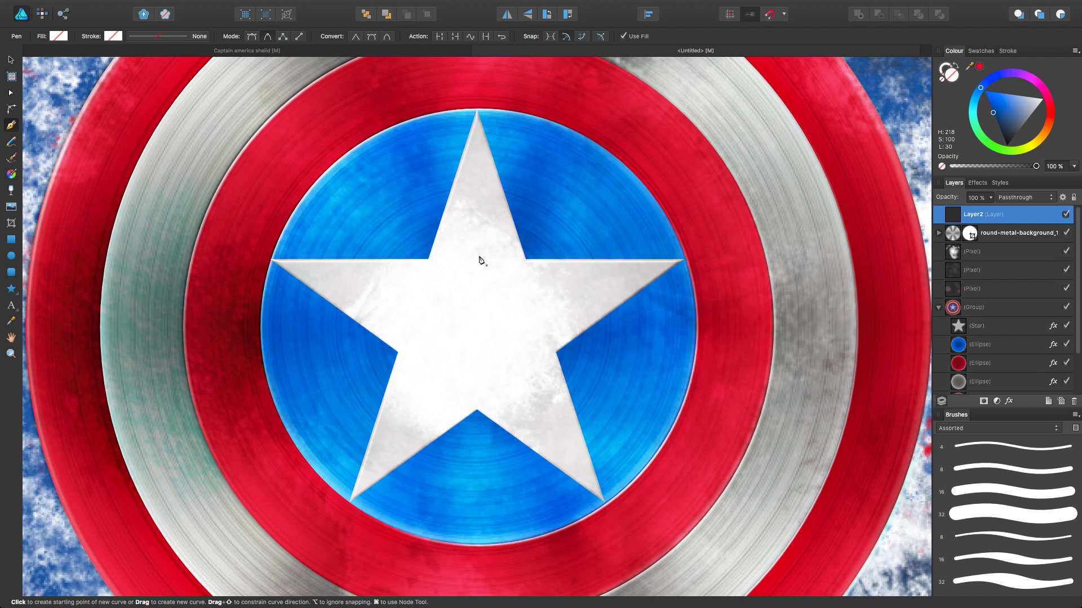
left_click(477, 125)
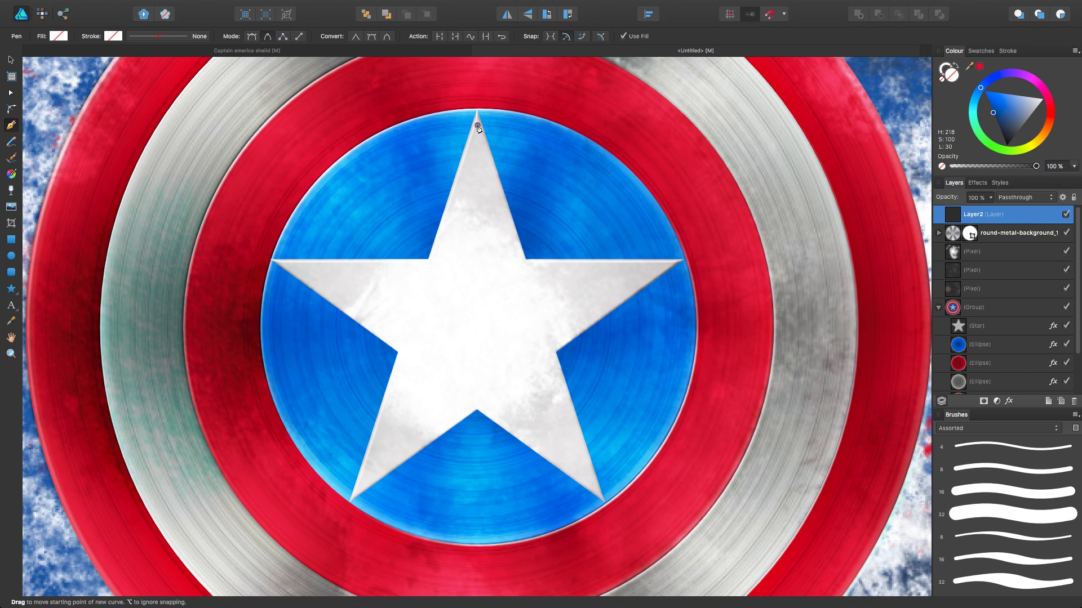
left_click(433, 262)
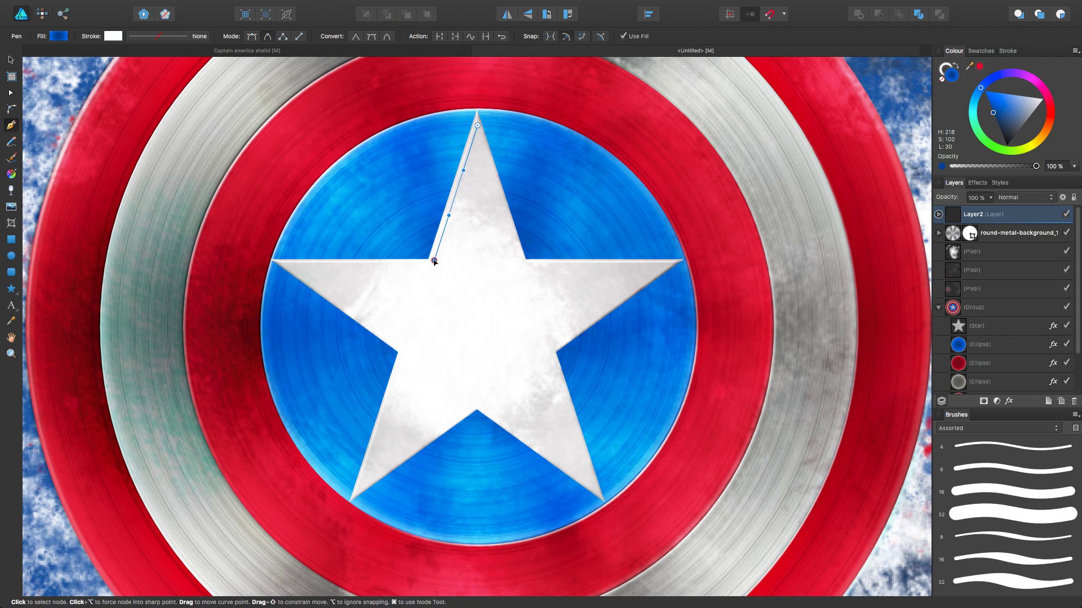
left_click(473, 305)
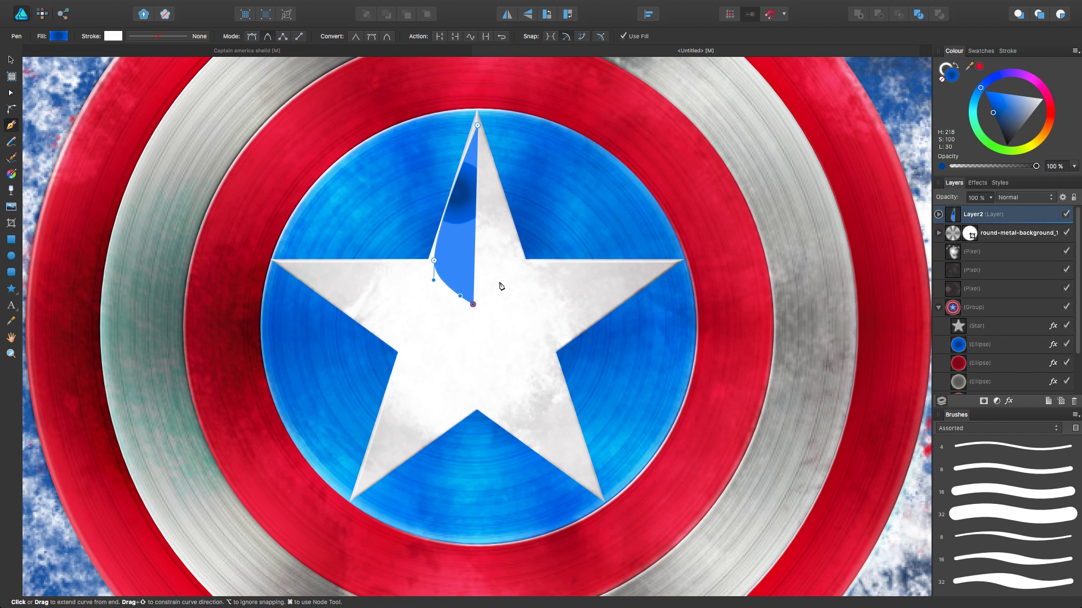
key("super")
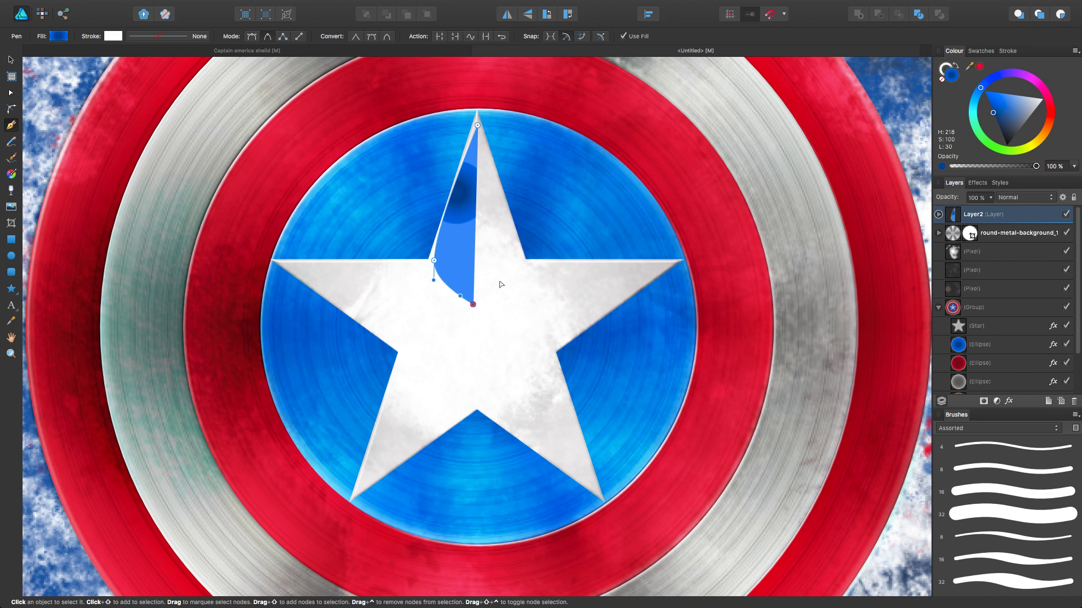
key("super+z")
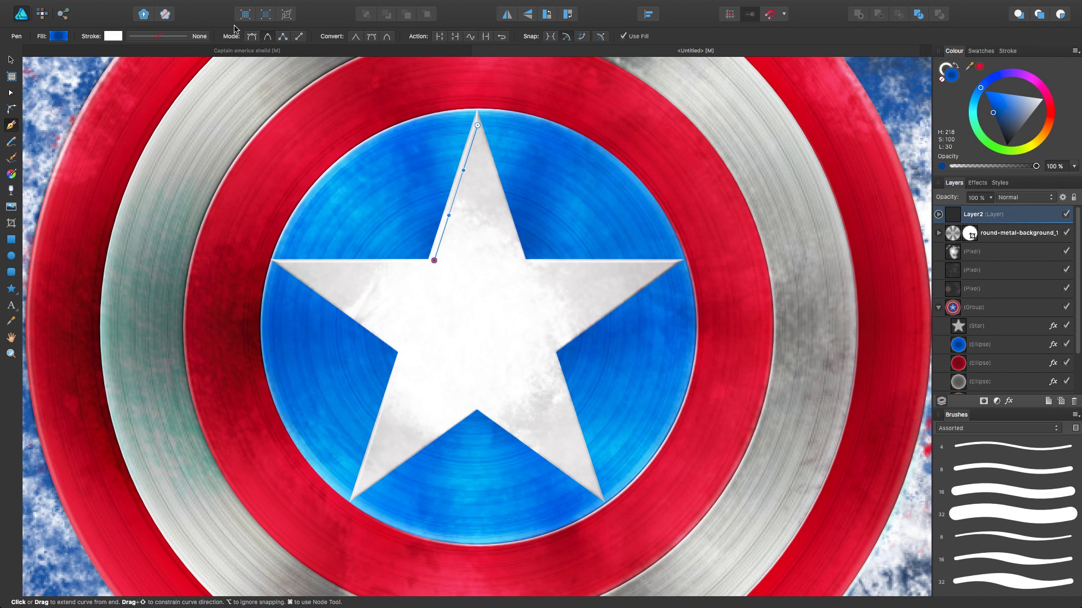
Switch the Pen tool to Polygon mode and undo the partial star-arm outline together with its layer
left_click(285, 37)
left_click(474, 290)
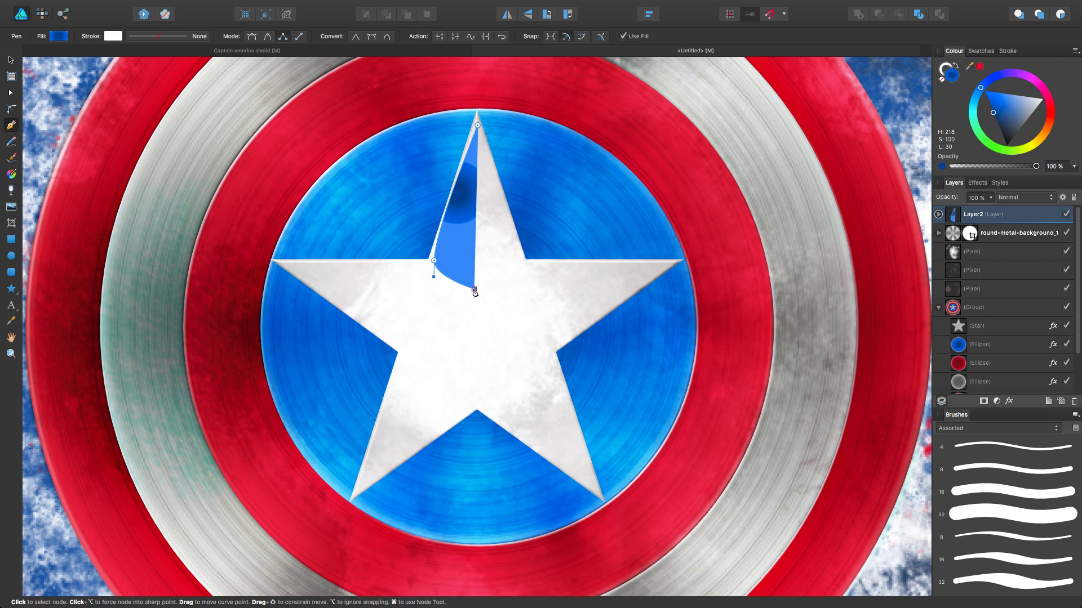
key("super+z")
key("super+z")
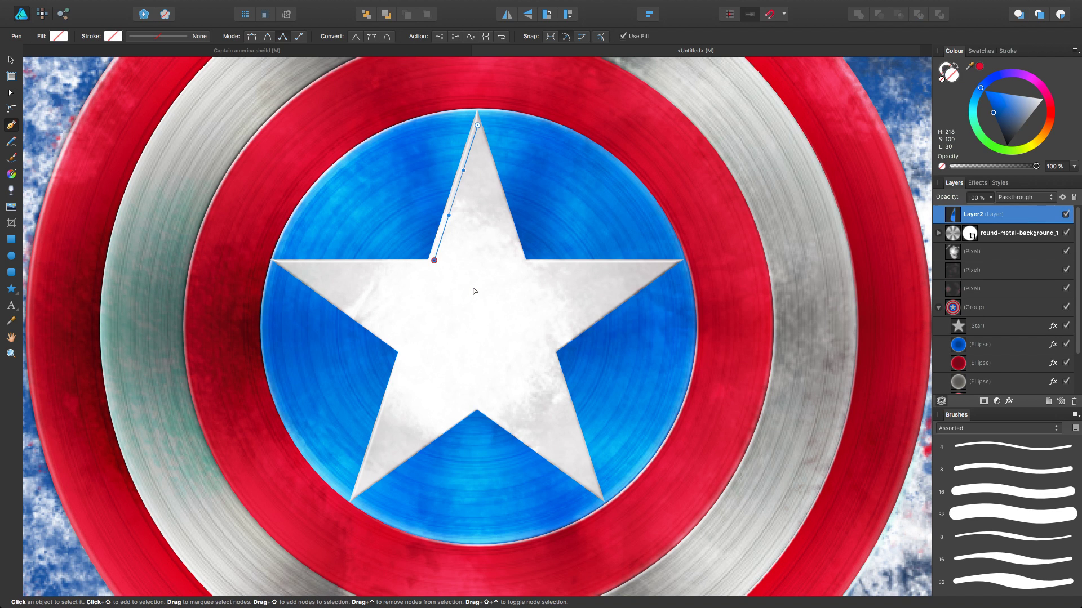
key("super+z")
key("super+z")
key("super+z")
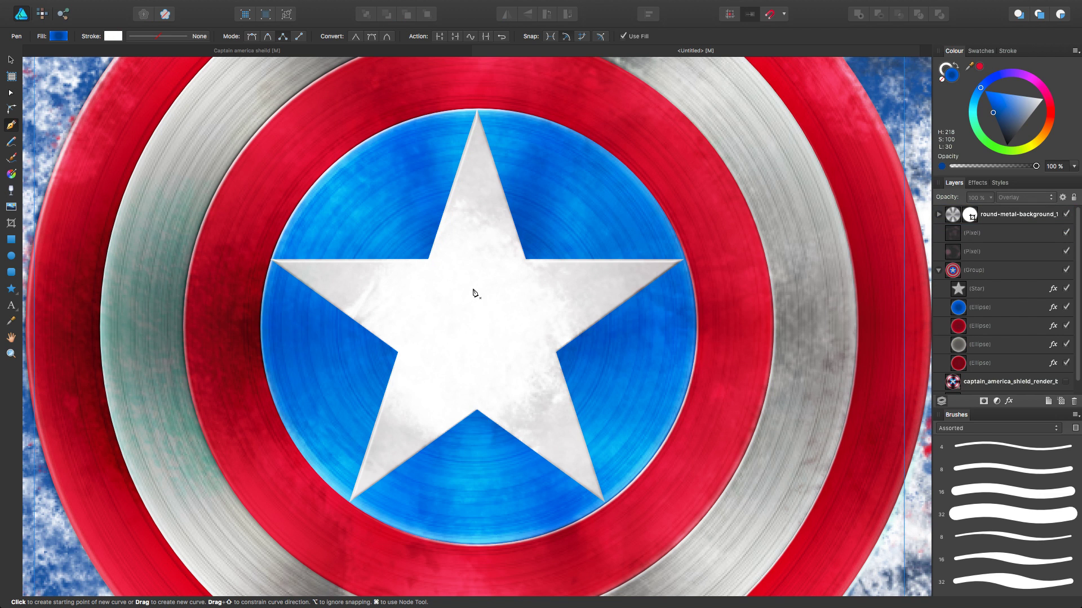
key("super+z")
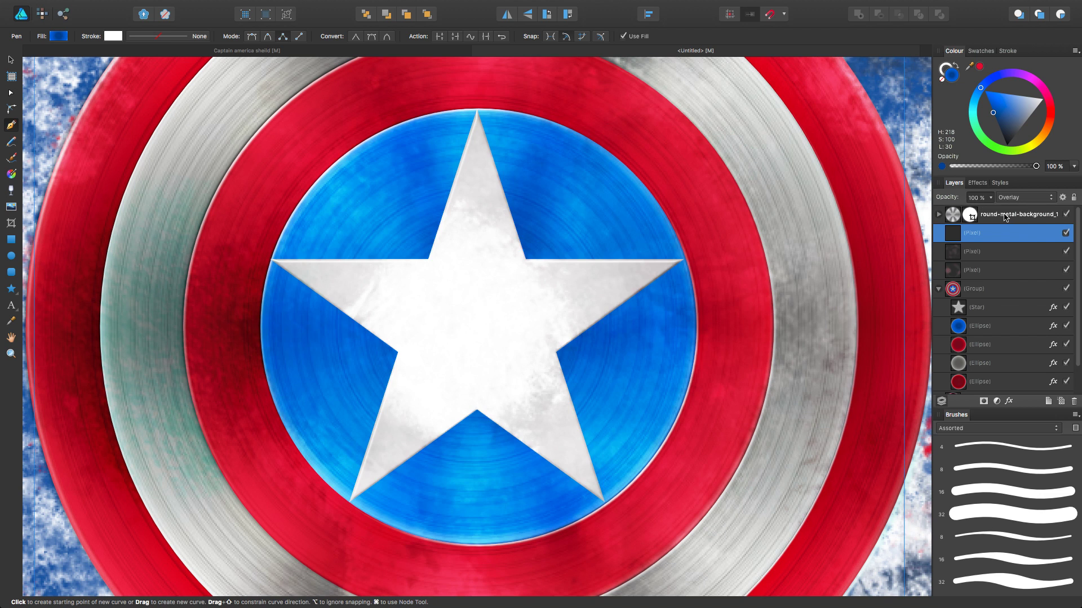
On a new layer above the round-metal-background image, draw a closed four-sided straight-edged outline inside the star's top arm, reaching towards the centre
left_click(1005, 216)
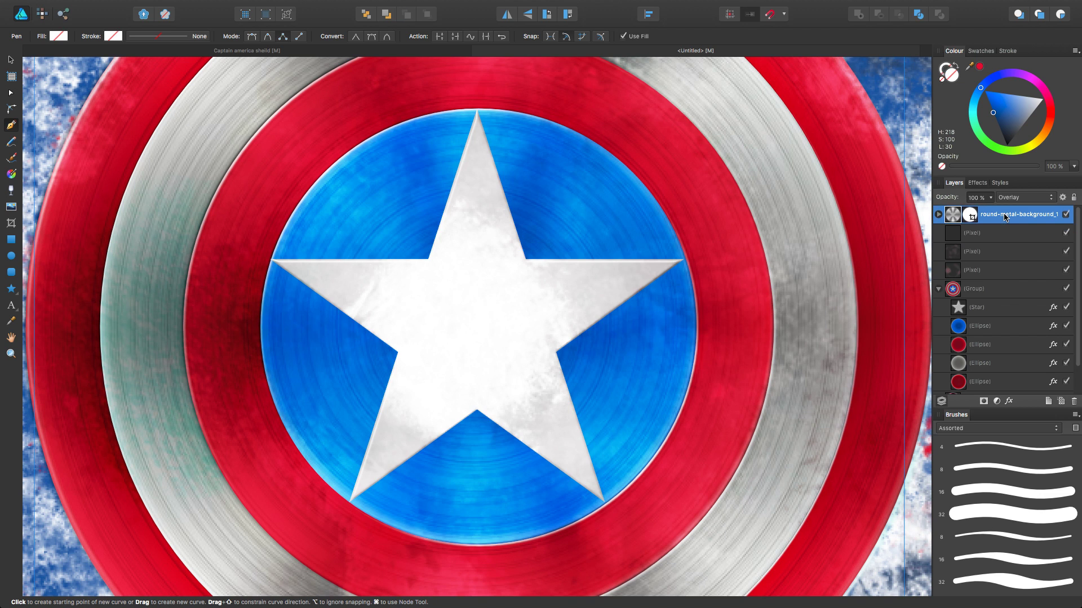
left_click(1047, 403)
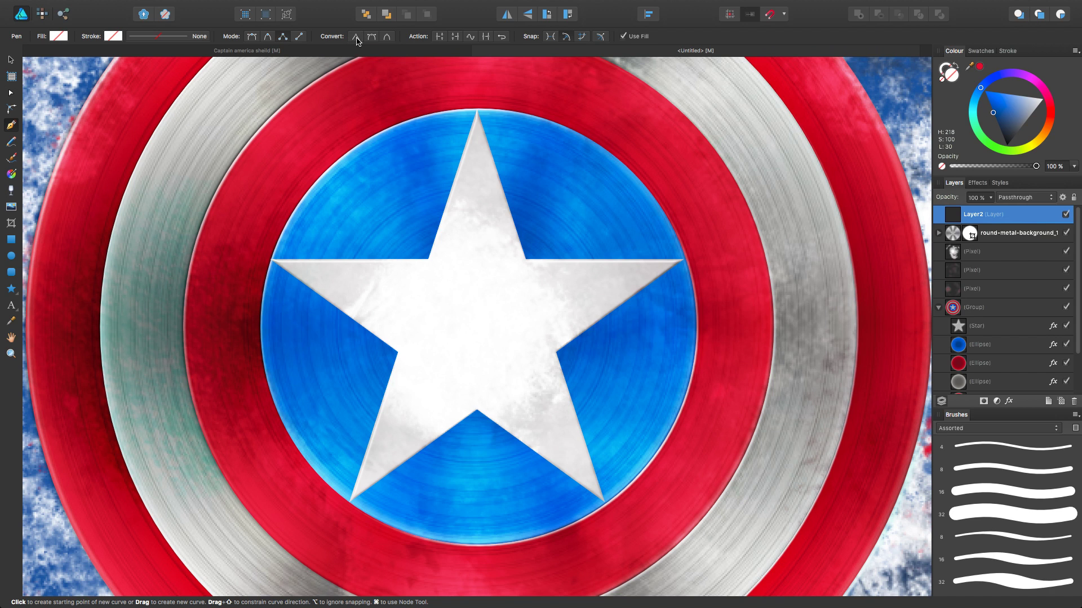
left_click(477, 127)
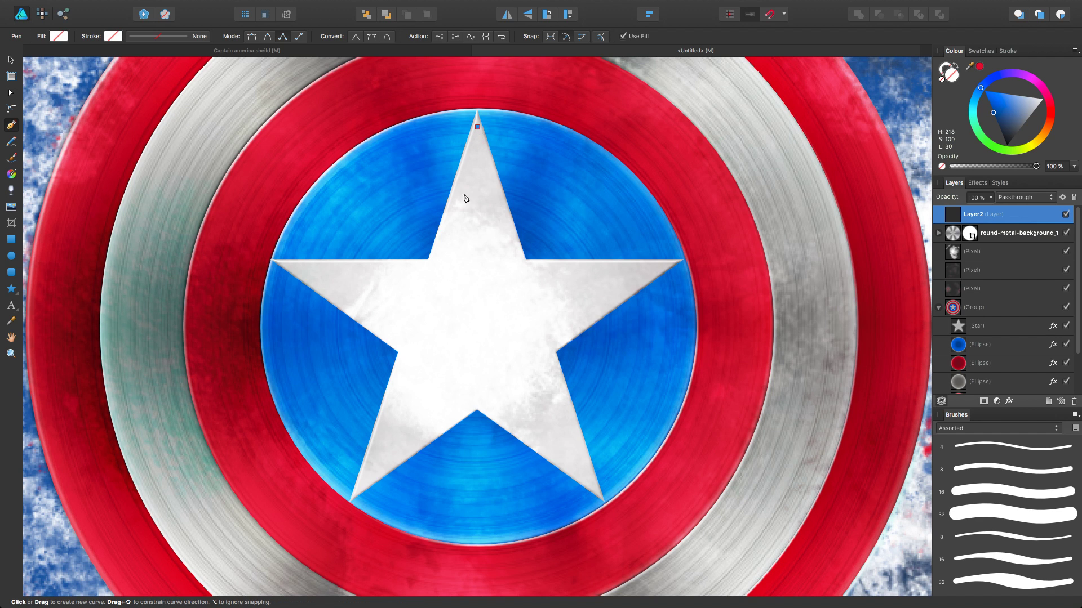
left_click(433, 259)
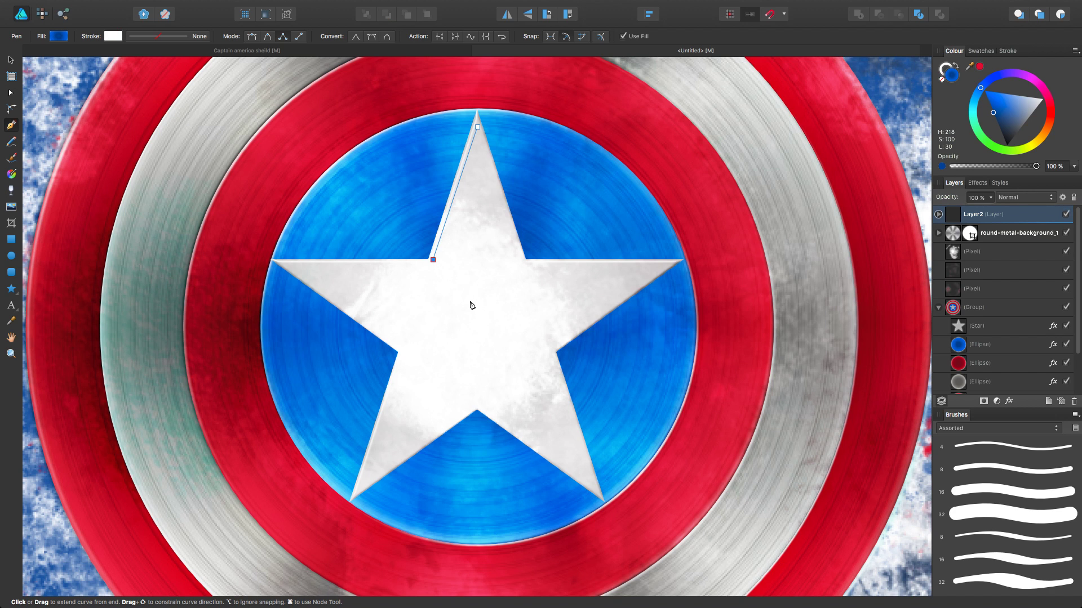
left_click(470, 302)
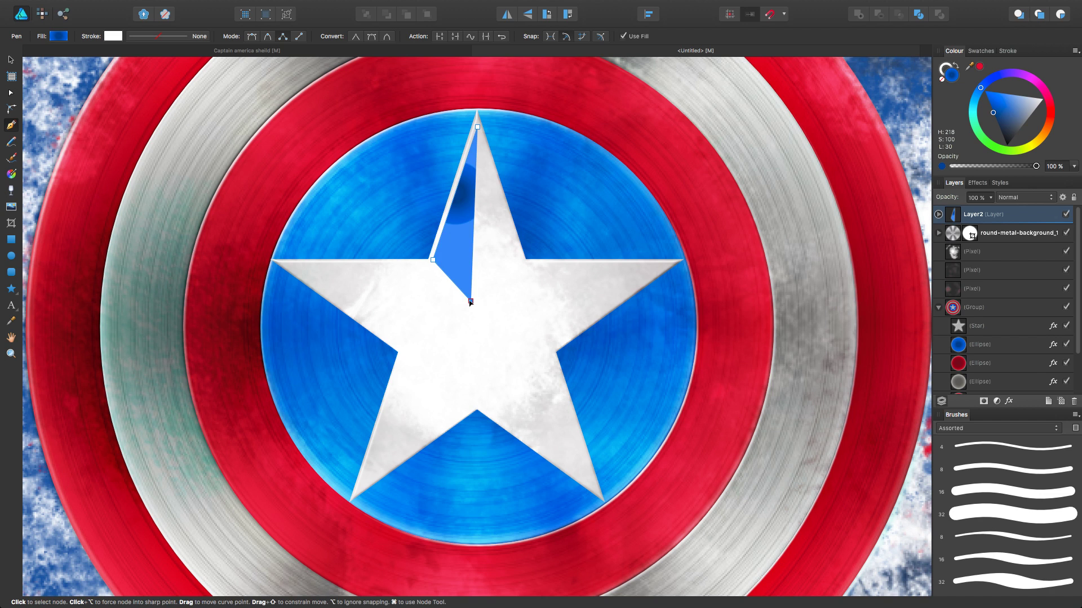
left_click(522, 260)
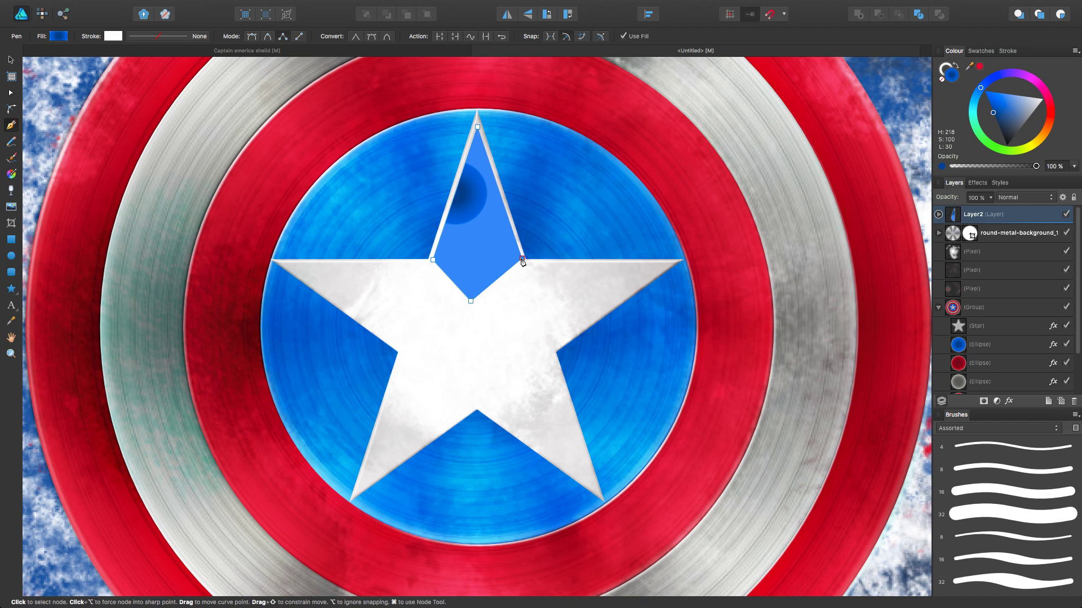
left_click(478, 130)
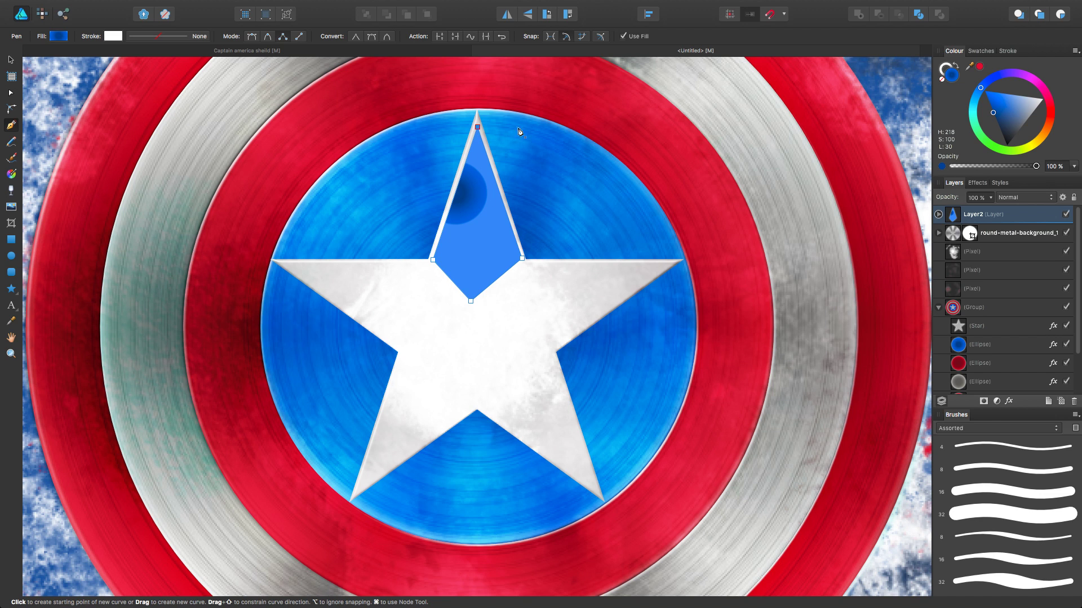
Remove the fill of the four-sided outline and set its white stroke width to 0.4 pt
left_click(58, 37)
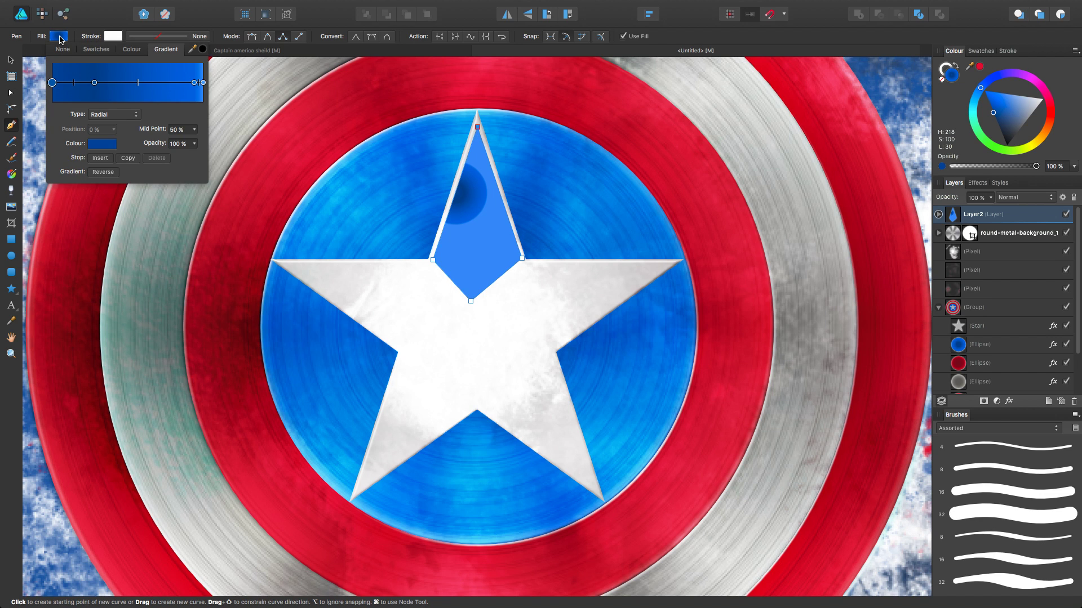
left_click(62, 50)
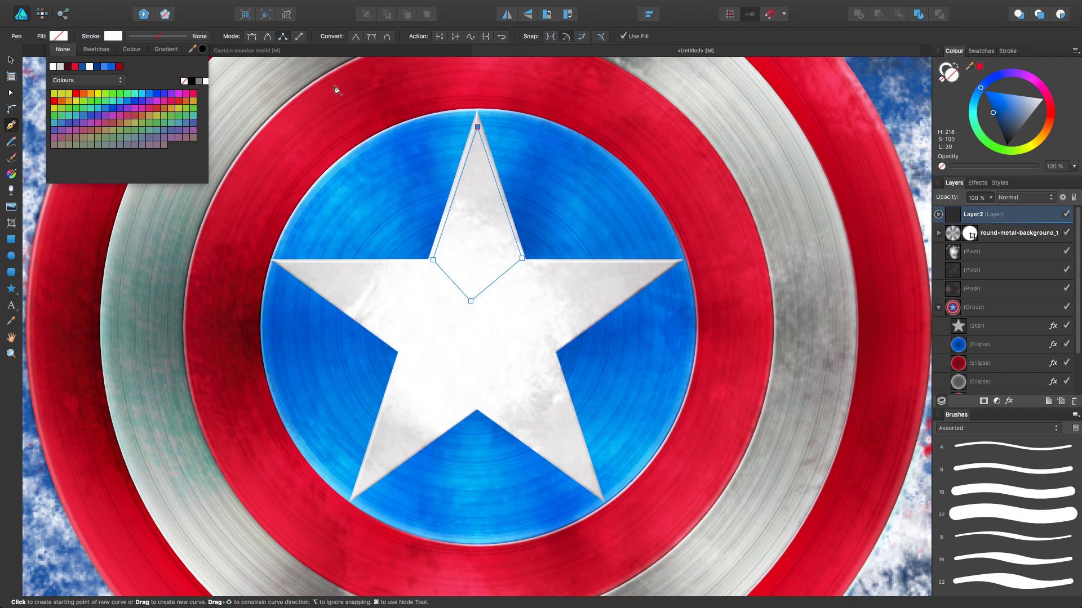
left_click(165, 37)
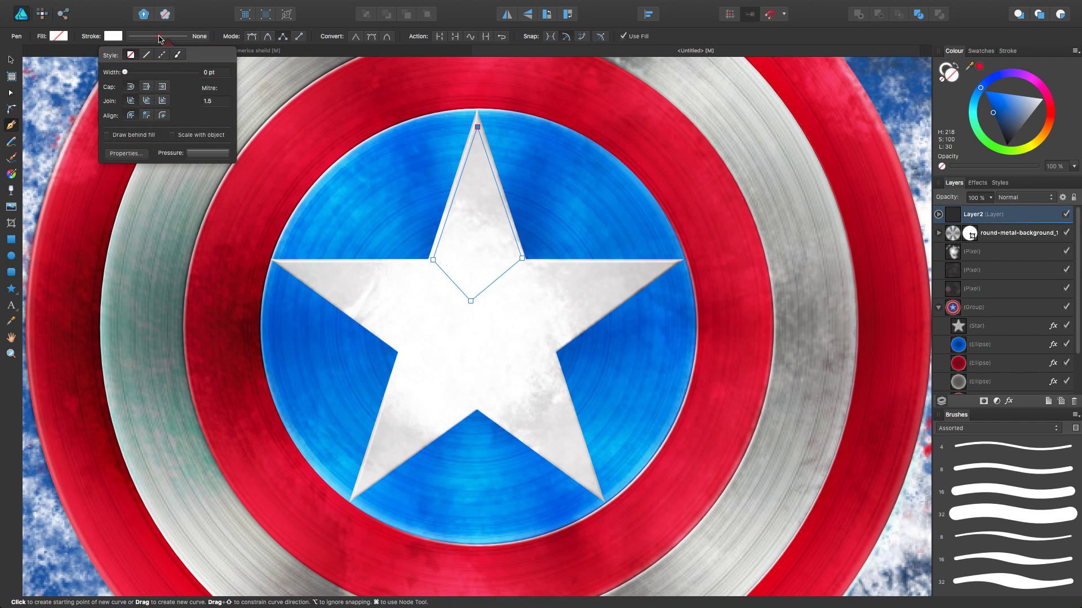
left_click_drag(126, 72, 131, 73)
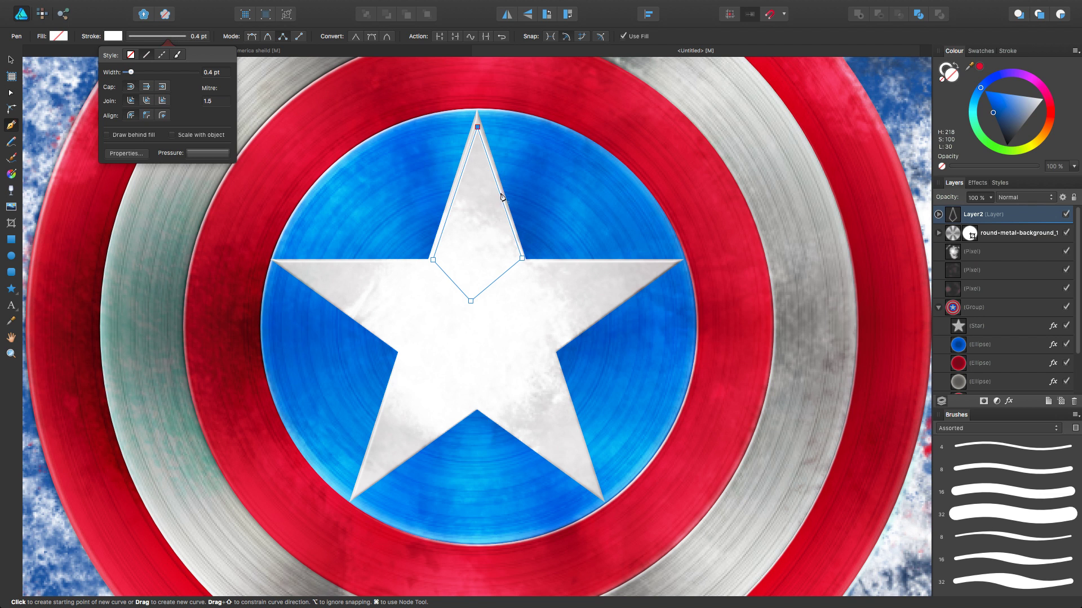
Give the outline's stroke mitre joins and align the stroke to the inside of the path
scroll(484, 187, "up", 3)
scroll(483, 188, "up", 1)
mouse_move(469, 154)
left_mouse_down()
mouse_move(452, 256)
mouse_move(424, 265)
left_mouse_up()
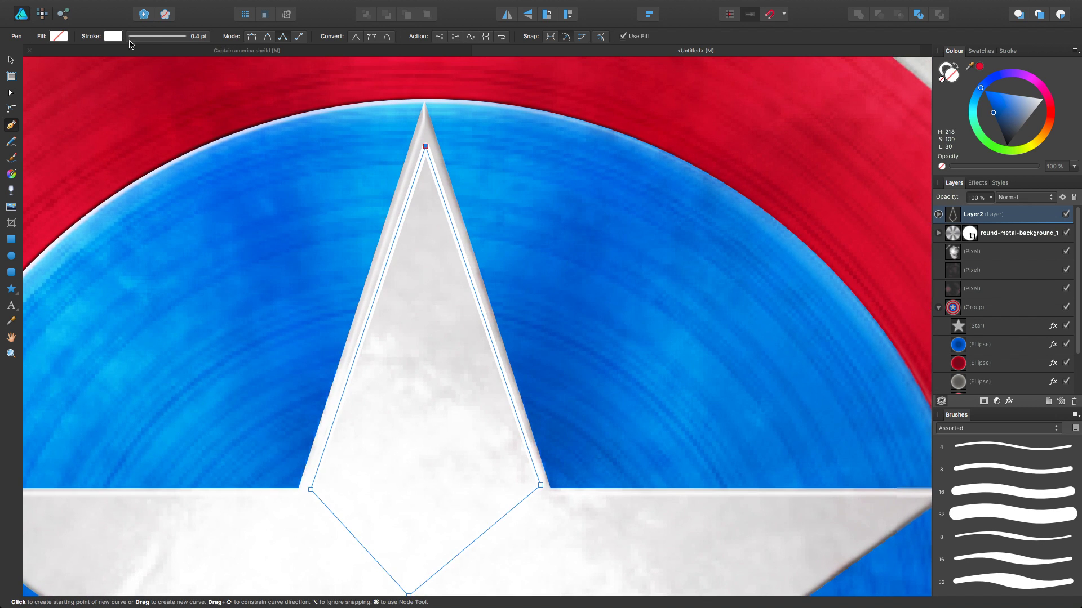
left_click(147, 38)
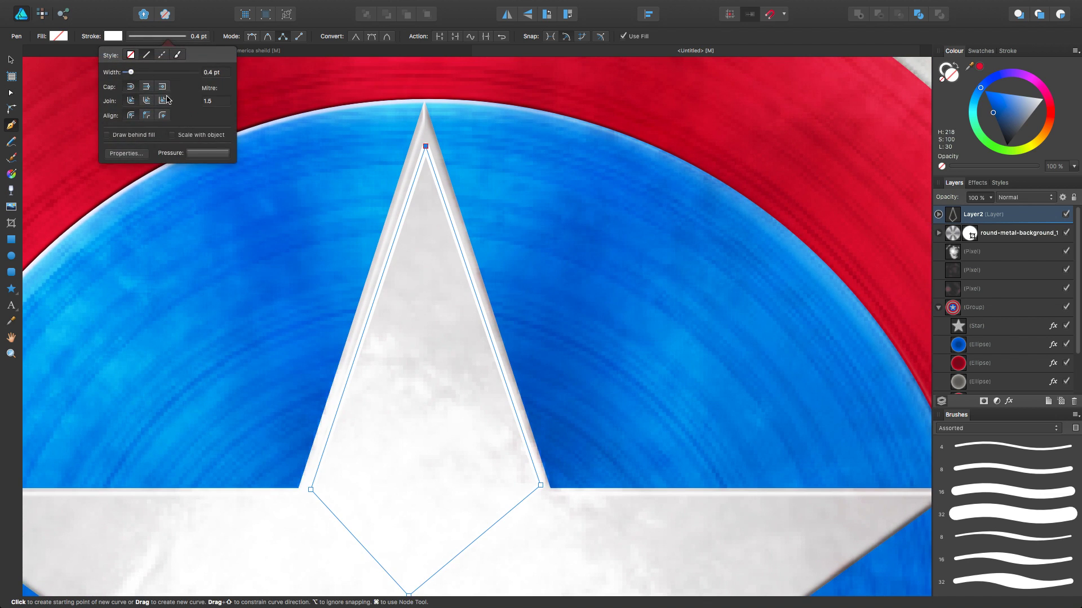
left_click(148, 88)
left_click(161, 88)
left_click(163, 100)
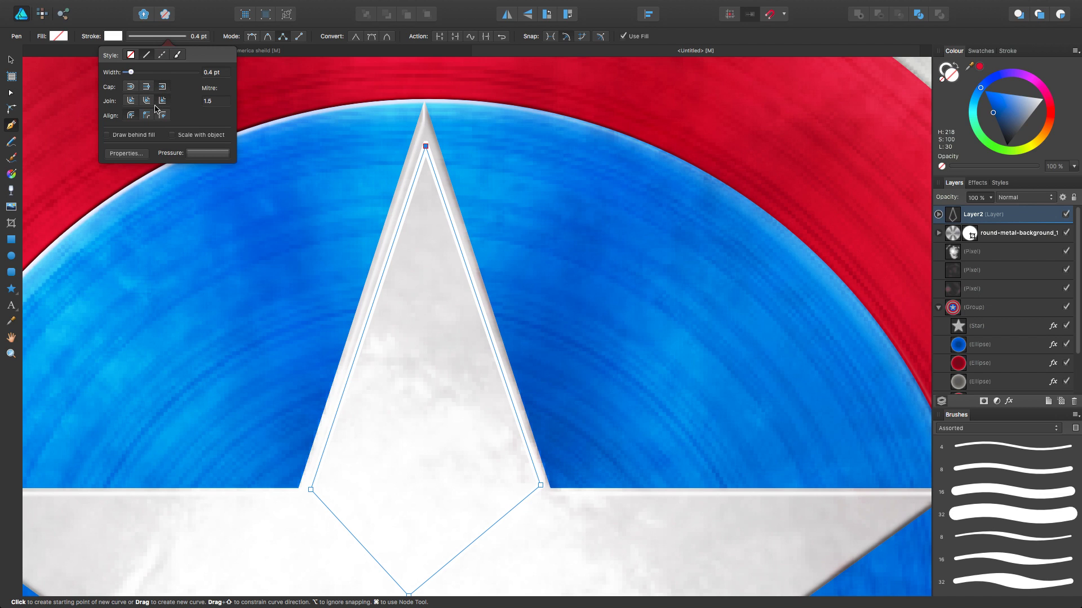
left_click(146, 102)
left_click(129, 102)
left_click(146, 101)
left_click(162, 101)
left_click(147, 116)
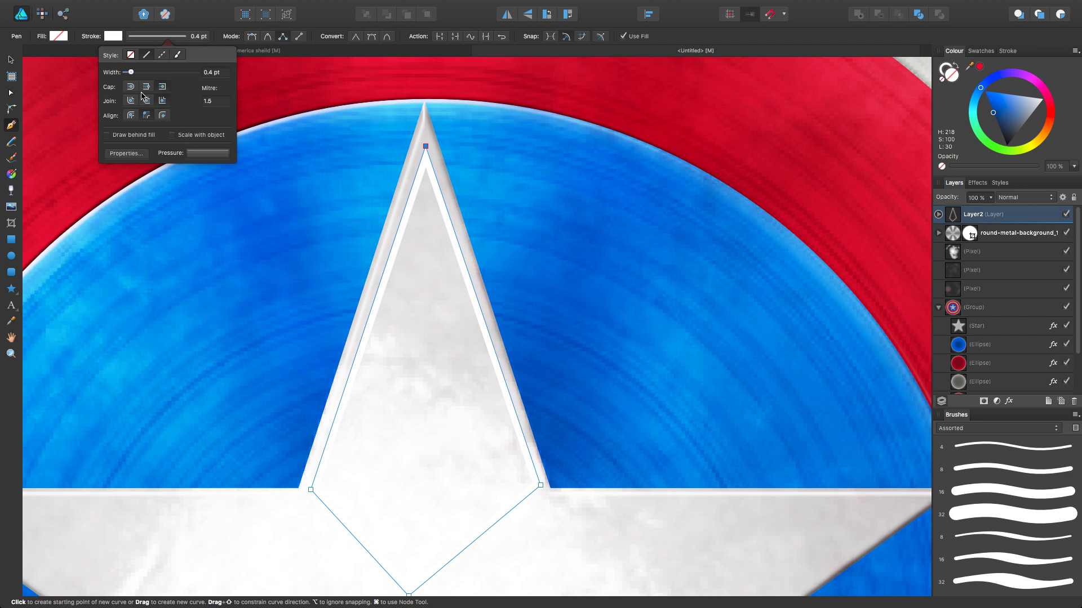
Set the outline's stroke to square caps and switch to the Move tool to check it against the whole star
left_click(148, 88)
left_click(162, 87)
left_click(12, 61)
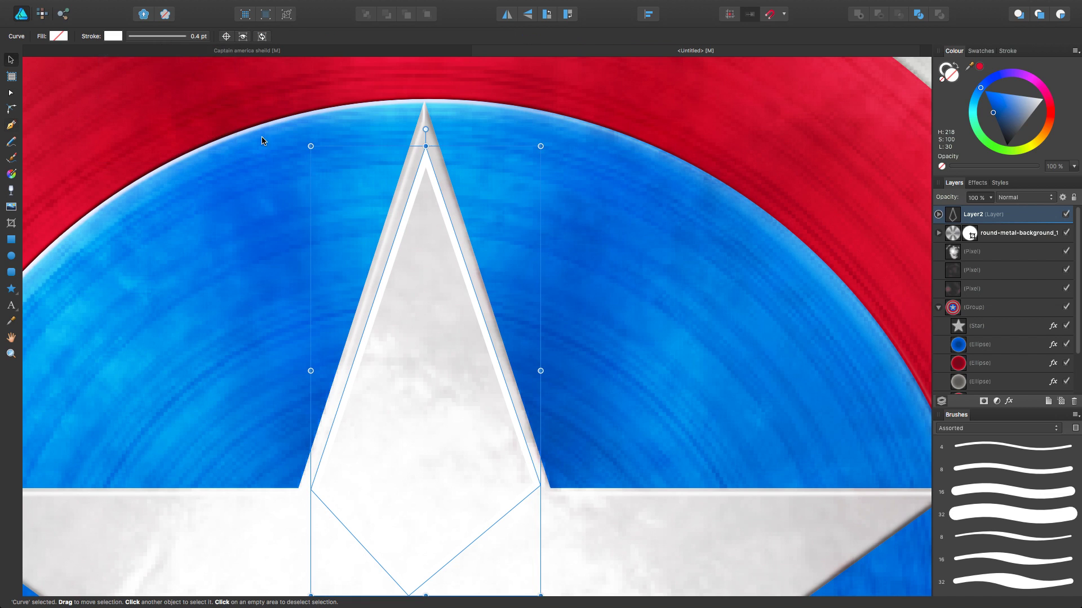
scroll(608, 231, "down", 5)
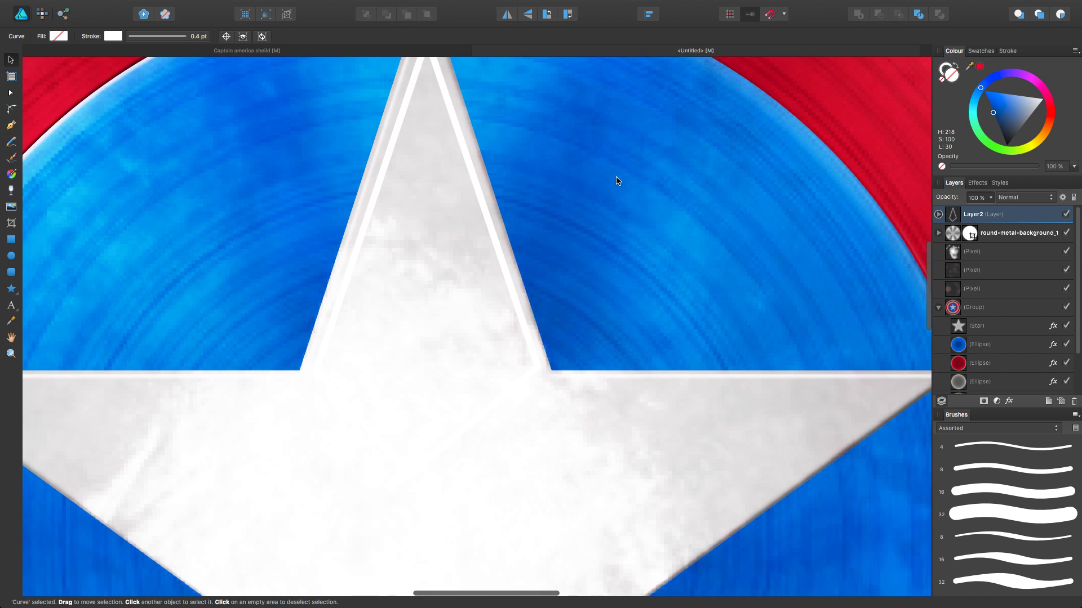
scroll(611, 257, "down", 2)
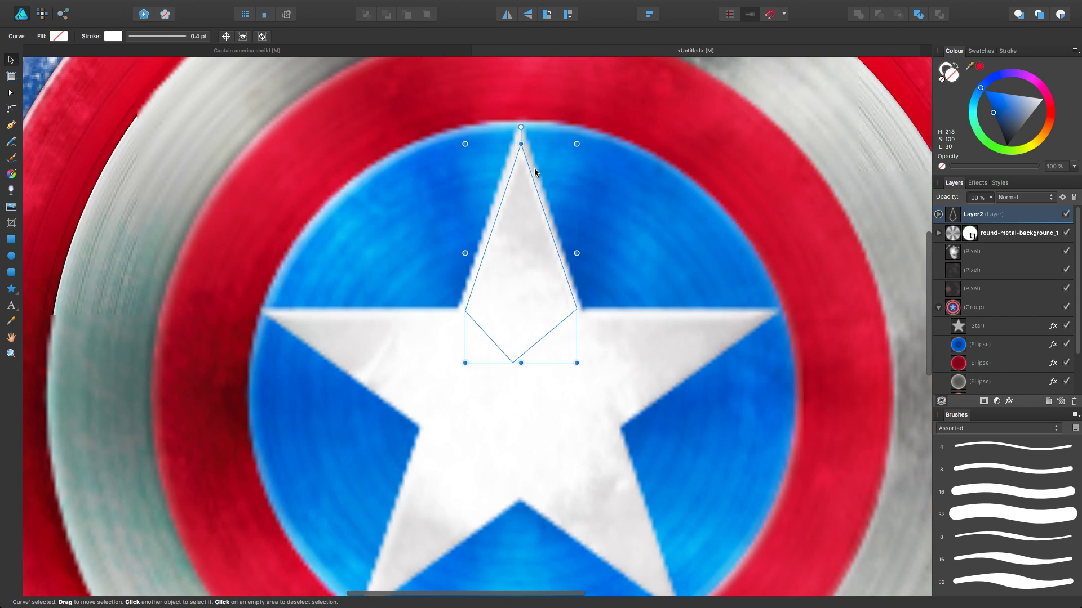
Move the top node of the top arm's outline slightly up, closer to the arm's tip
scroll(521, 155, "up", 3)
scroll(520, 157, "up", 2)
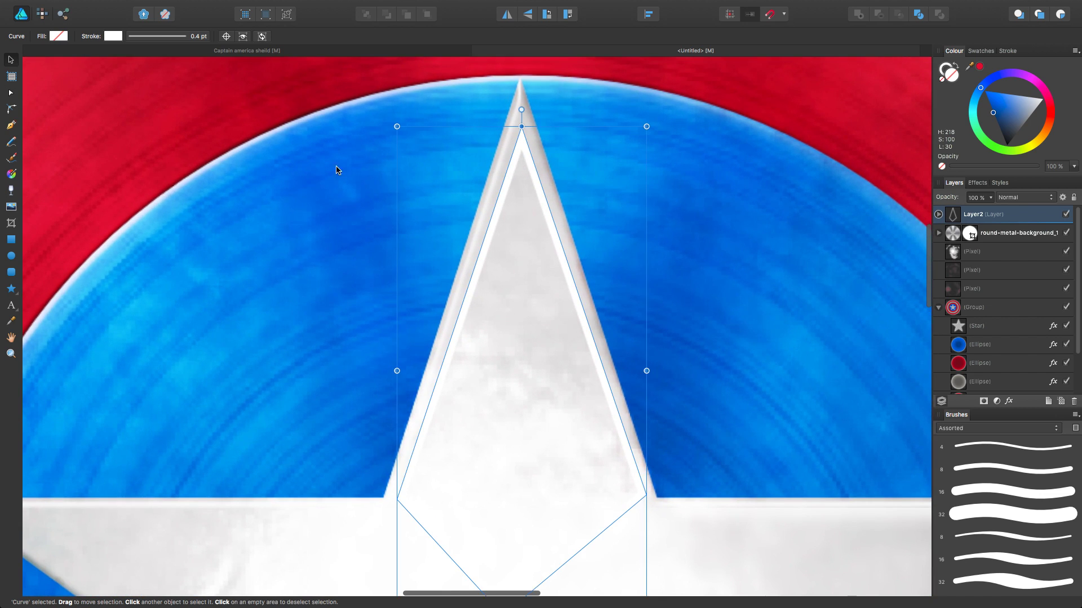
left_click(11, 94)
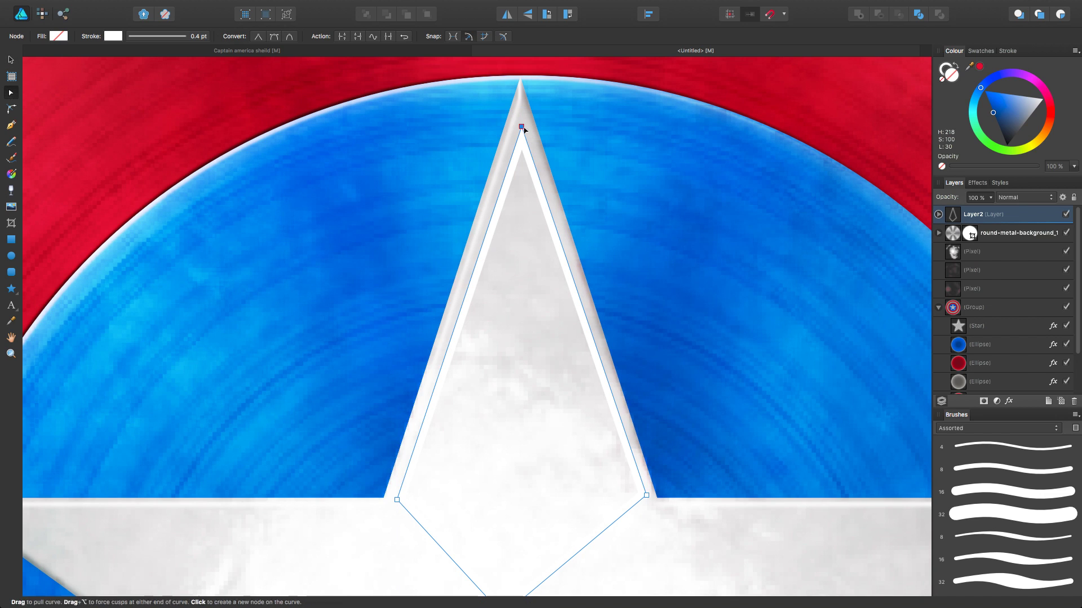
left_click_drag(521, 126, 521, 119)
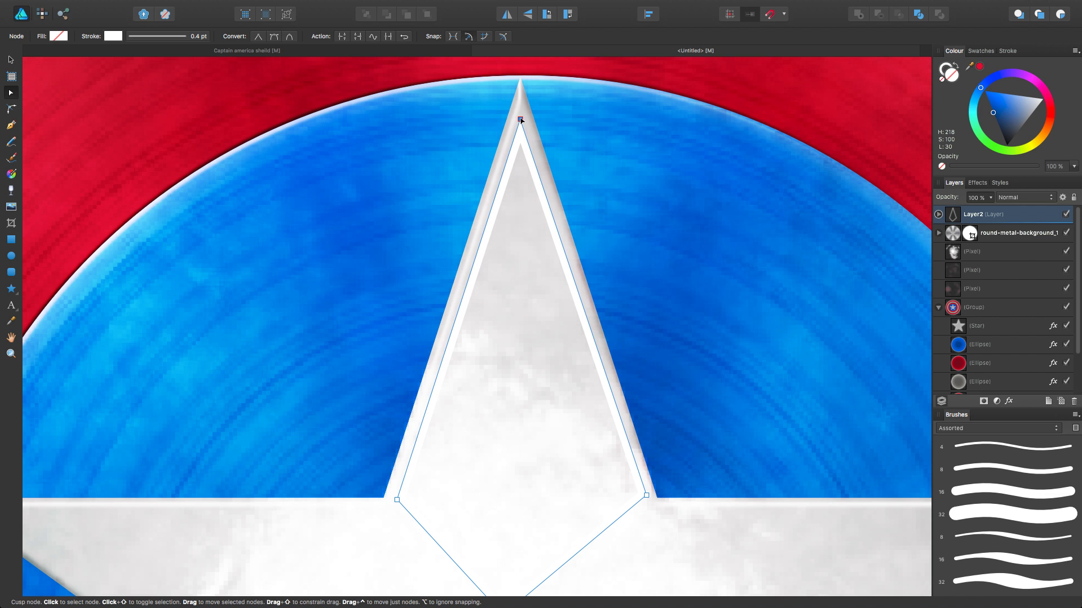
Shift the outline's lowest node sideways so it lines up with the star's vertical centre line
left_click_drag(533, 291, 538, 174)
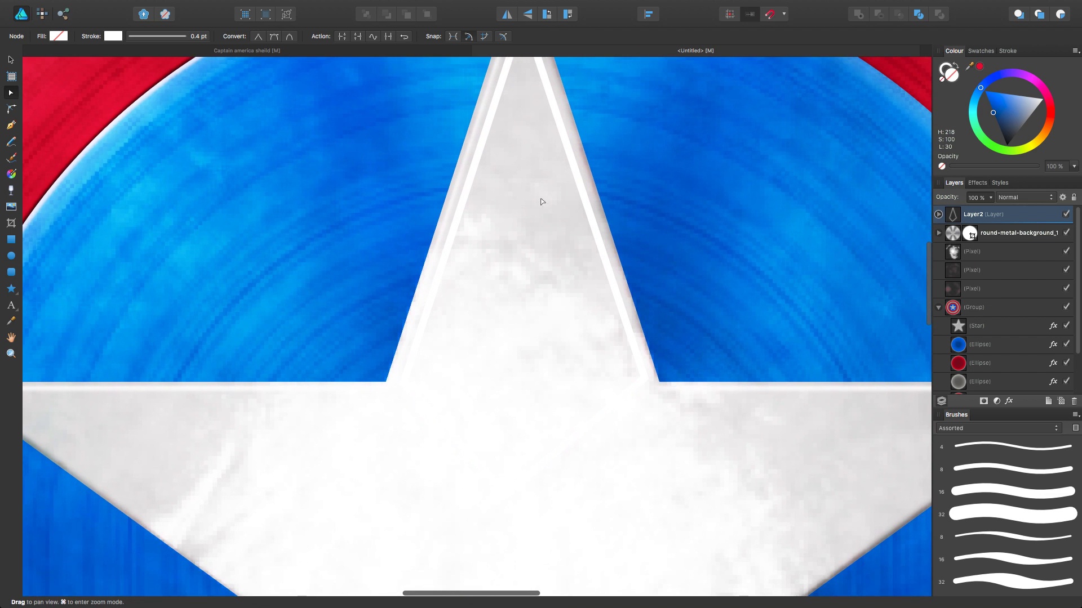
left_click(546, 398)
scroll(546, 399, "down", 5)
left_click_drag(541, 379, 534, 292)
left_click(526, 355)
left_click_drag(512, 357, 520, 357)
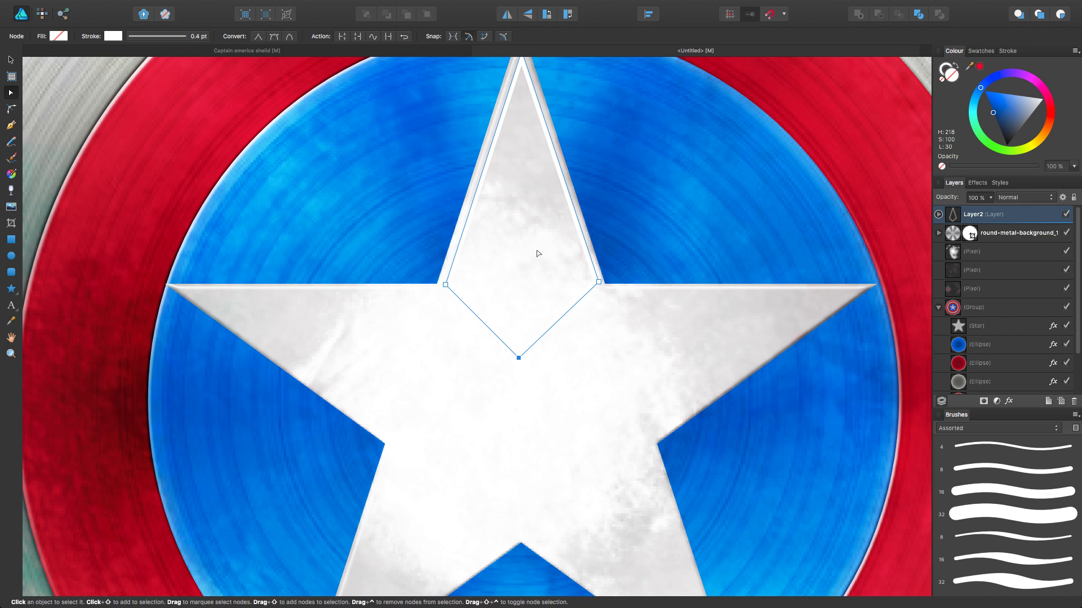
left_click_drag(533, 213, 505, 258)
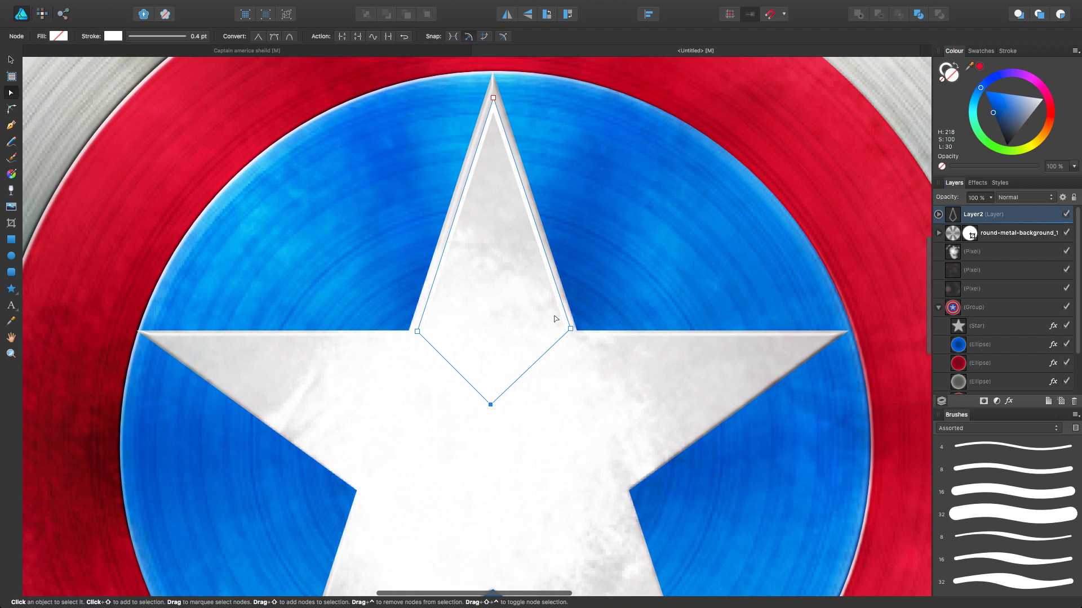
left_click(585, 329)
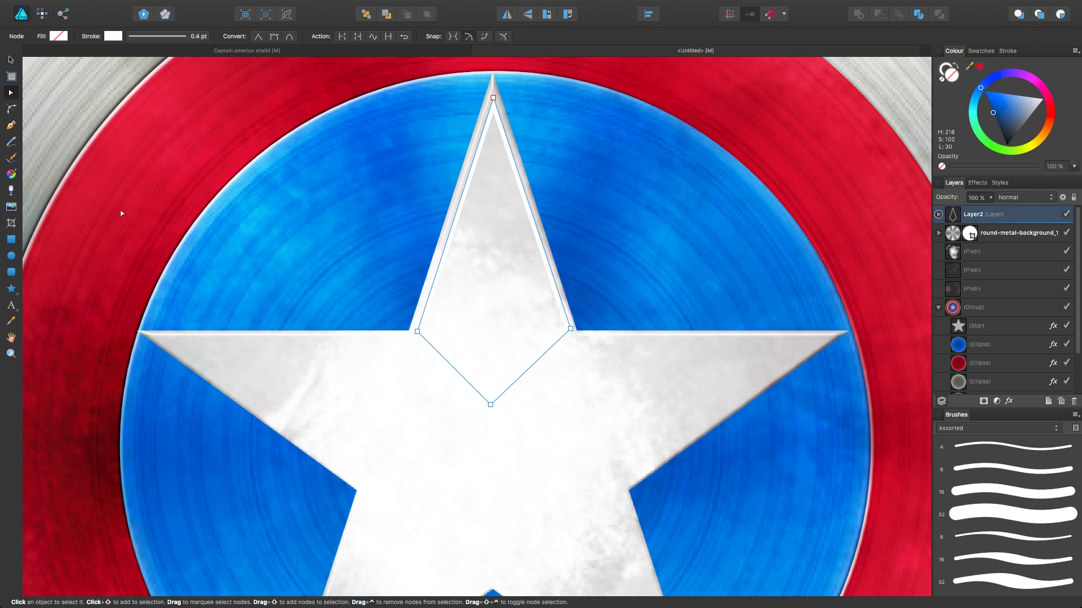
Duplicate the top arm's outline, rotate the copy about 72° clockwise and fit it inside the star's right arm
left_click(11, 61)
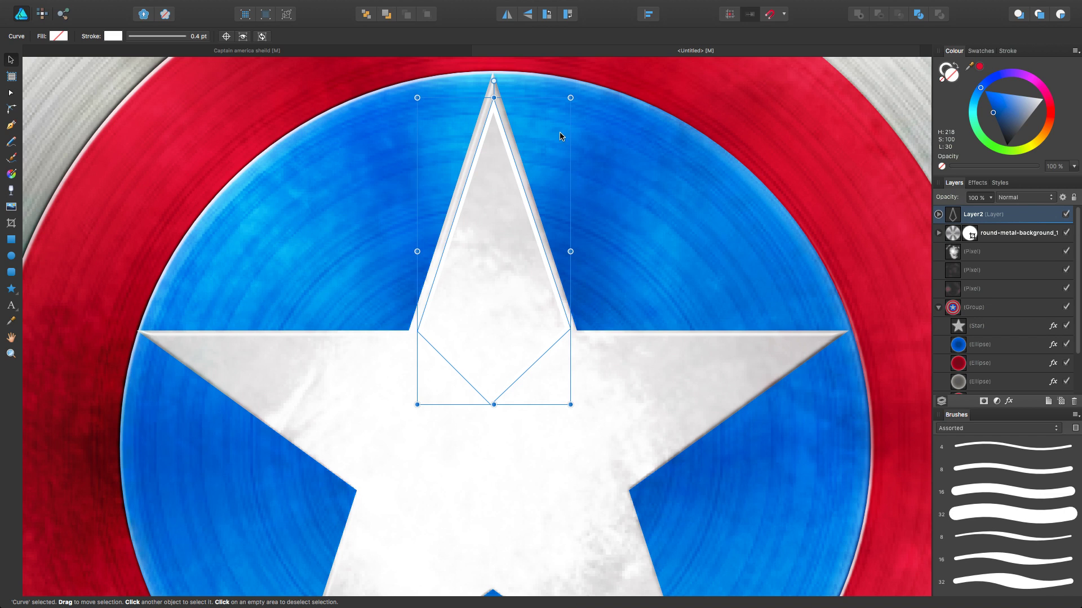
left_click(939, 215)
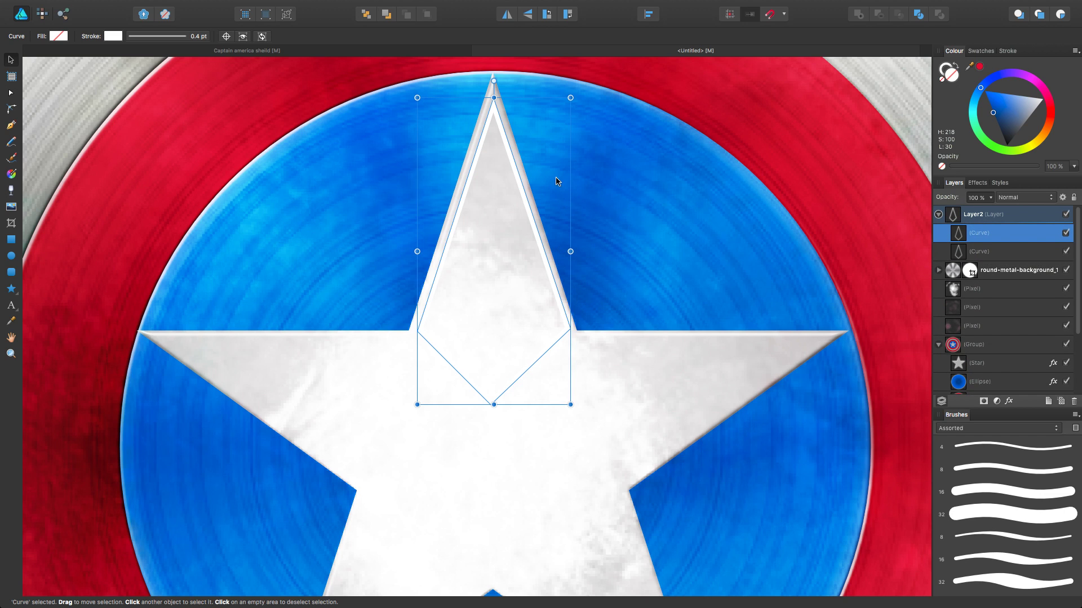
left_click_drag(499, 190, 656, 246)
left_click_drag(732, 151, 814, 373)
left_click_drag(692, 349, 685, 393)
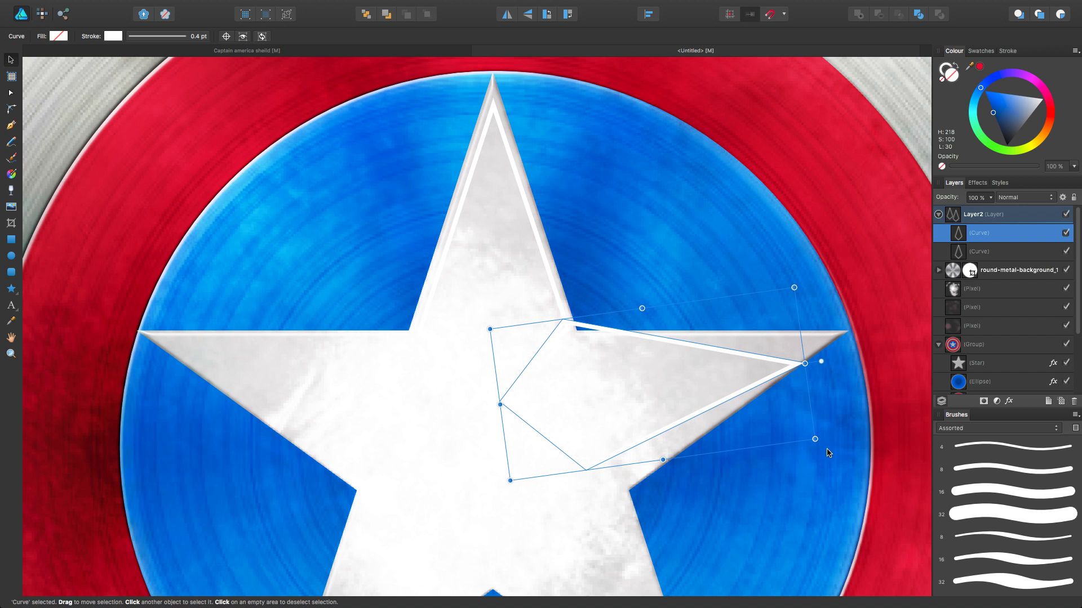
left_click_drag(815, 440, 830, 416)
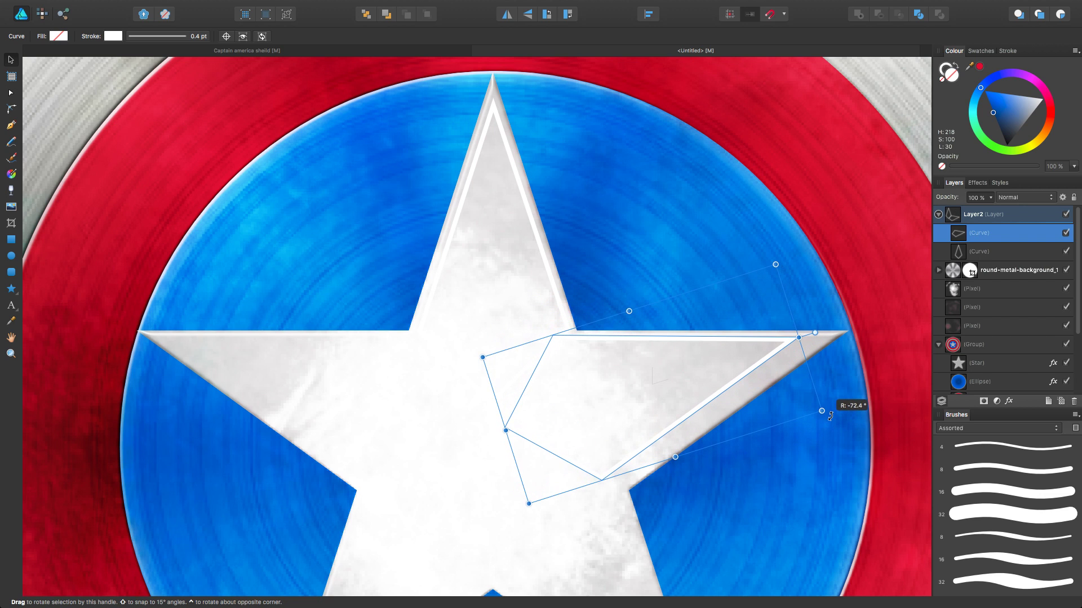
left_click_drag(675, 388, 700, 388)
Move the inner node of the right arm's outline to the star's centre and check the result against the whole shield
key("space")
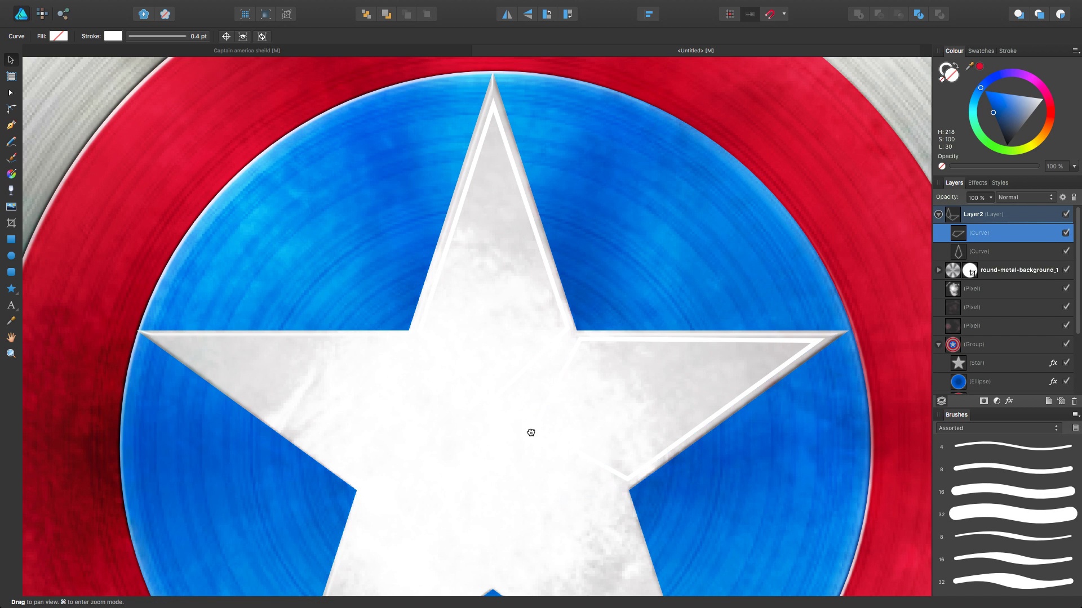
left_click_drag(531, 432, 549, 342)
scroll(524, 362, "up", 3)
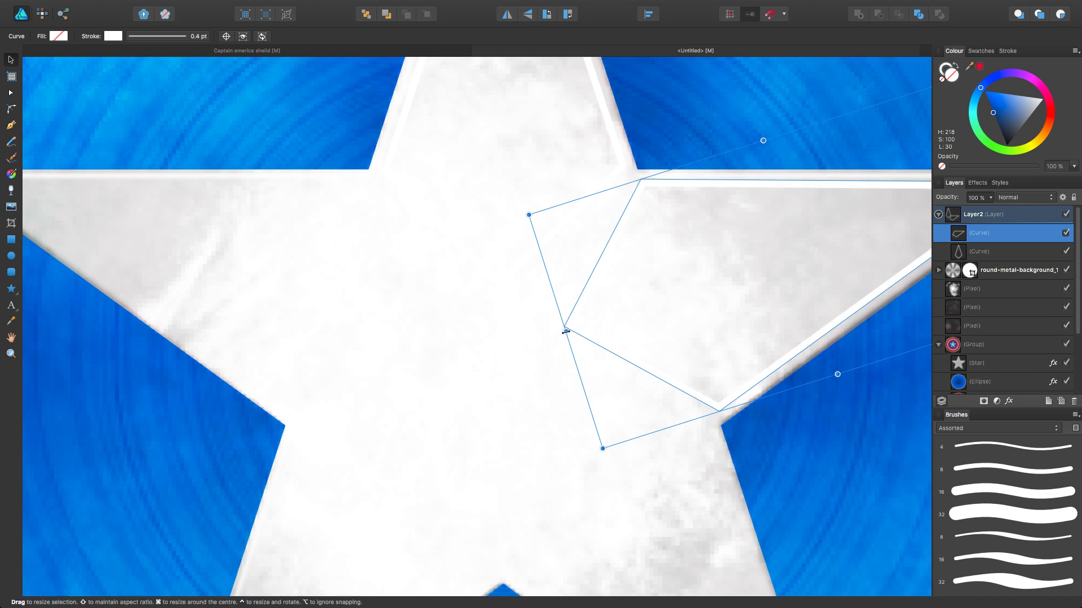
left_click(11, 93)
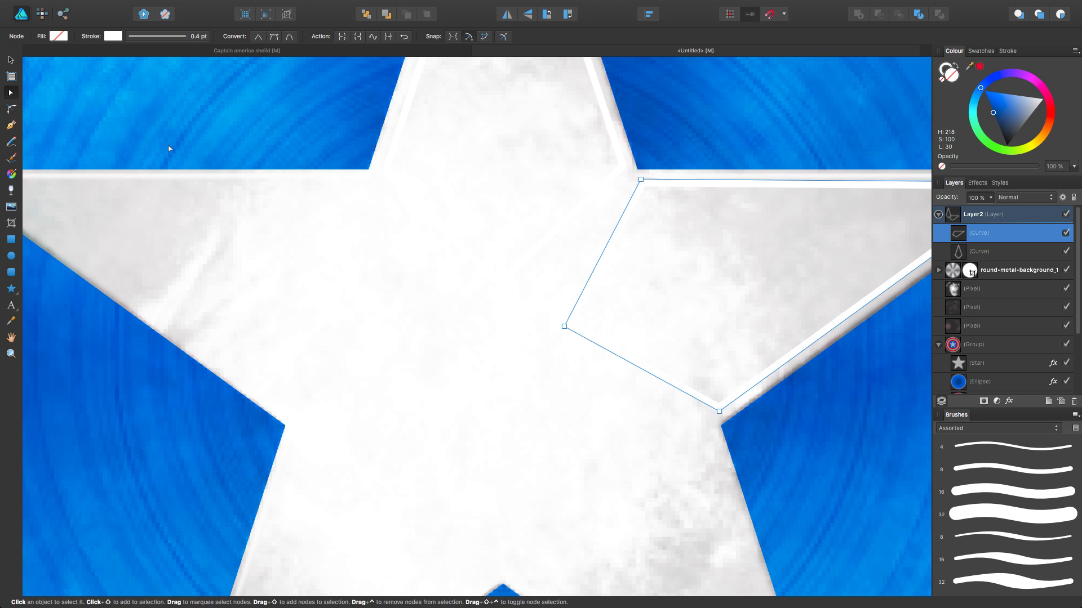
left_click_drag(564, 326, 499, 294)
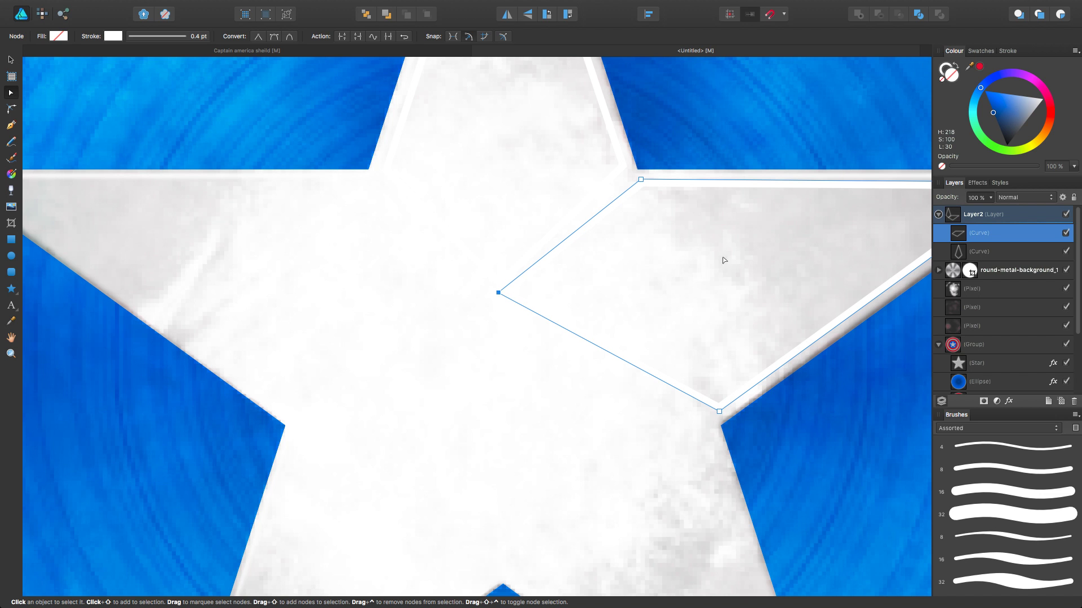
scroll(739, 269, "down", 4)
scroll(810, 254, "down", 5)
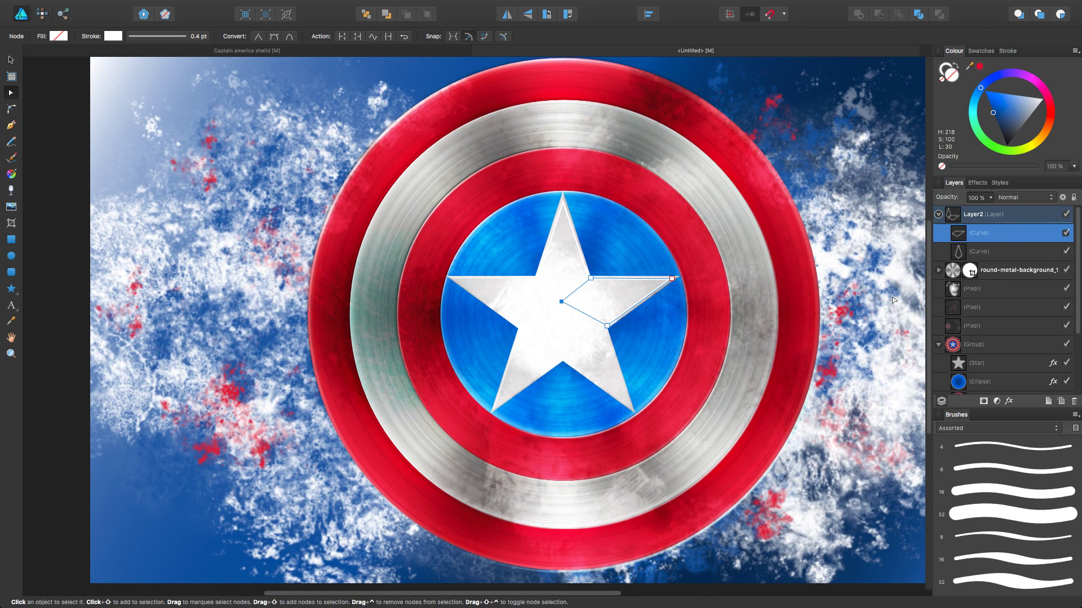
left_click(892, 300)
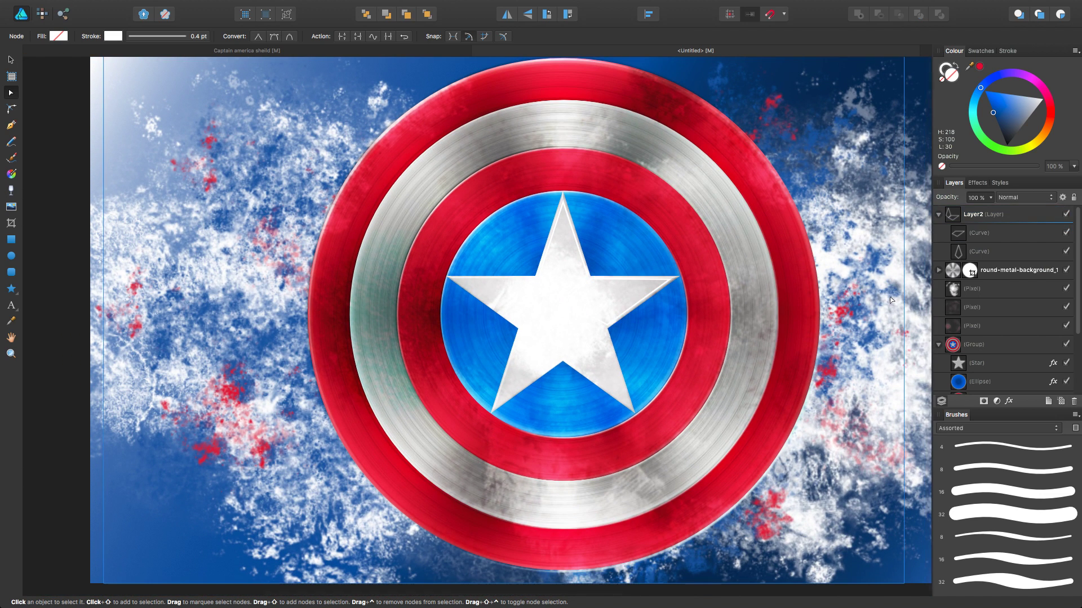
Duplicate the right arm's outline, flip the copy horizontally and place it inside the star's left arm
left_click(668, 285)
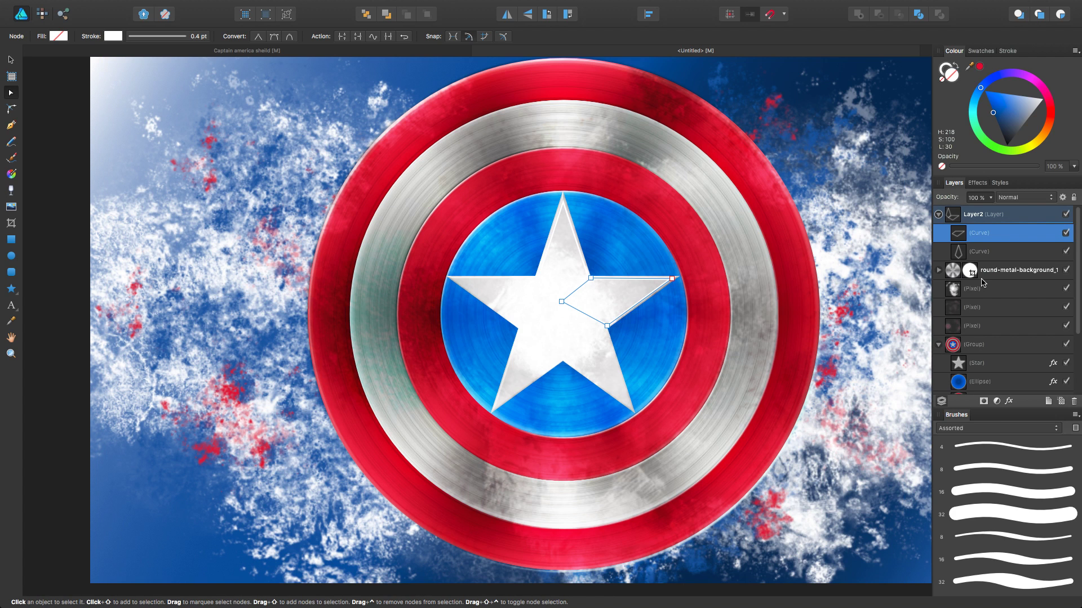
key("super+j")
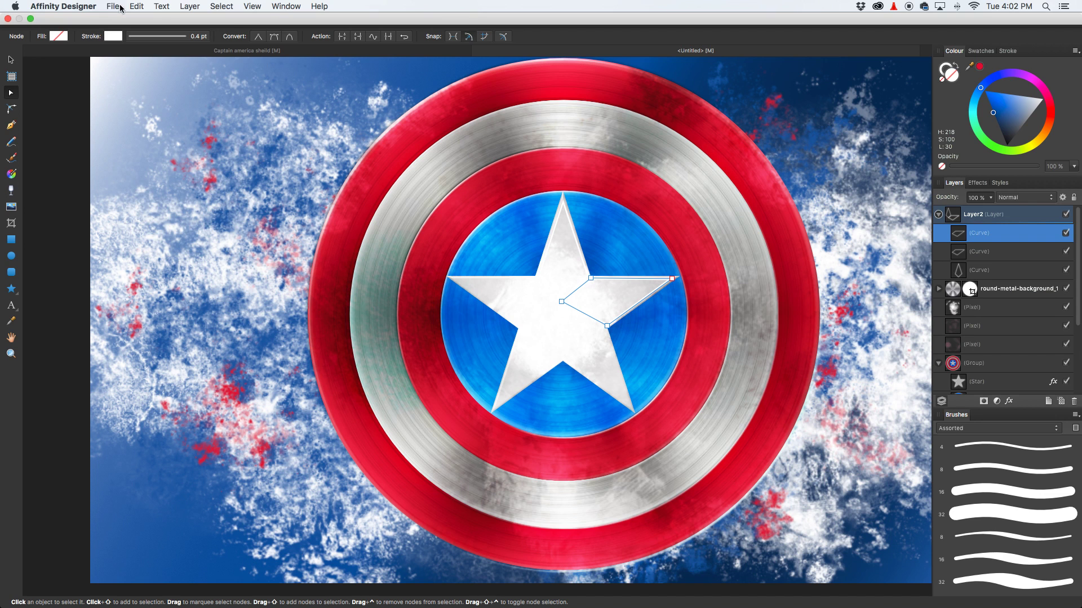
left_click(107, 7)
mouse_move(141, 6)
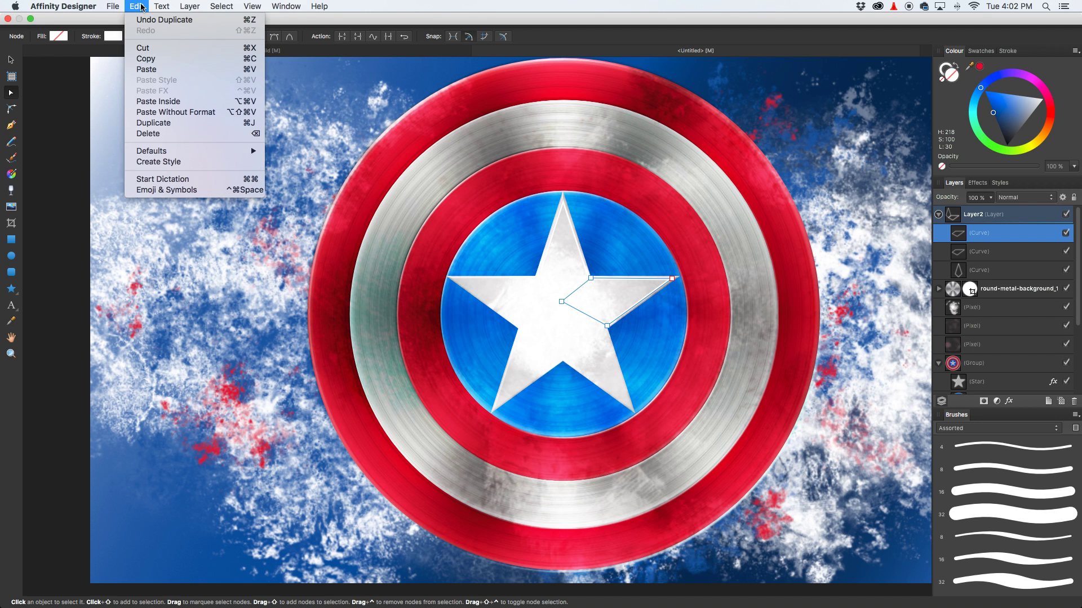
mouse_move(190, 7)
mouse_move(270, 119)
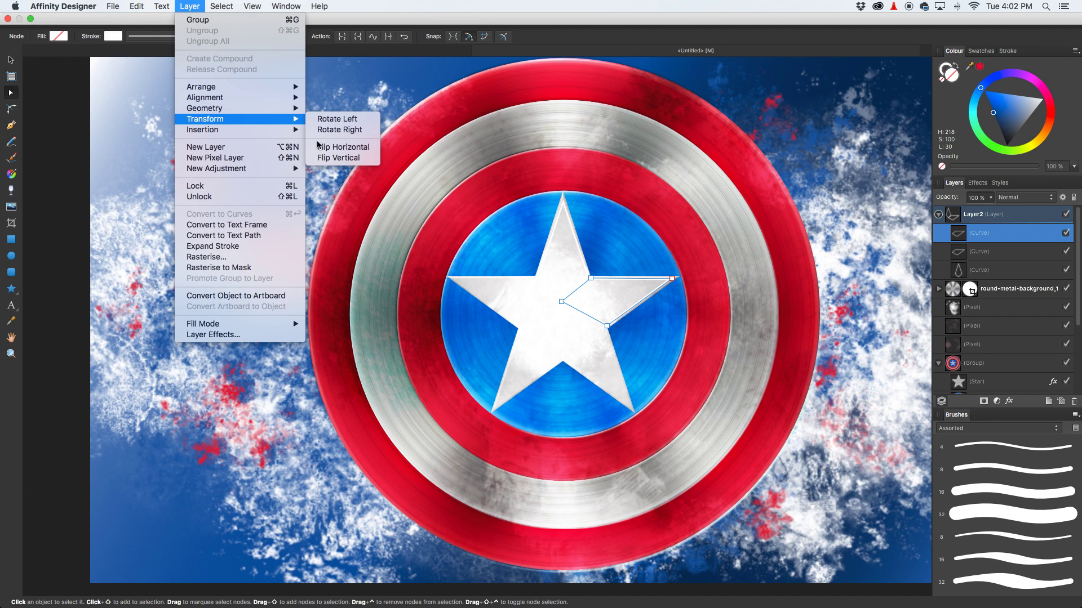
left_click(338, 147)
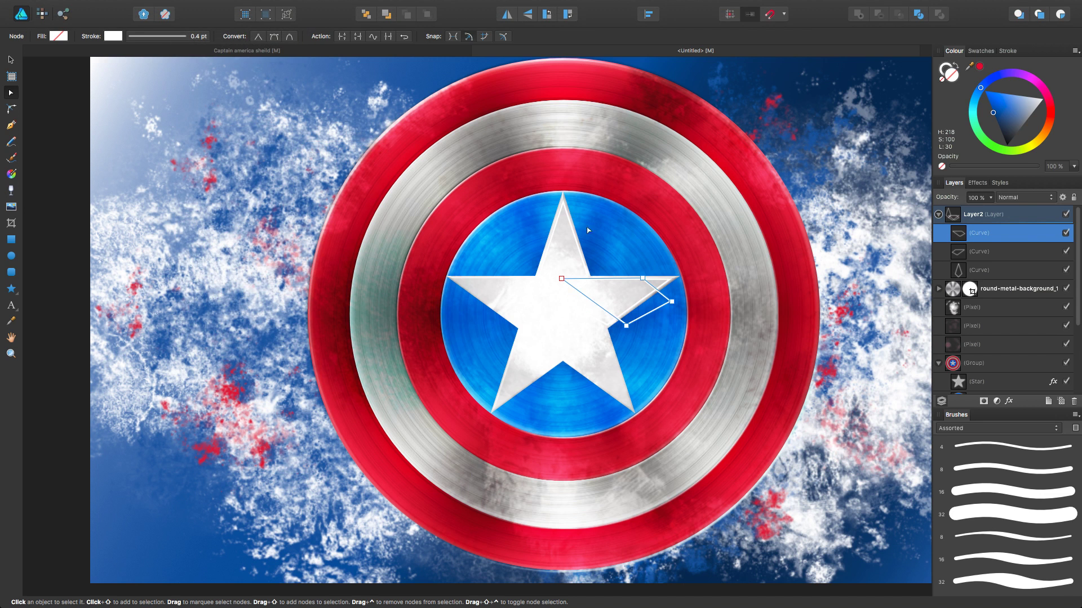
left_click(12, 60)
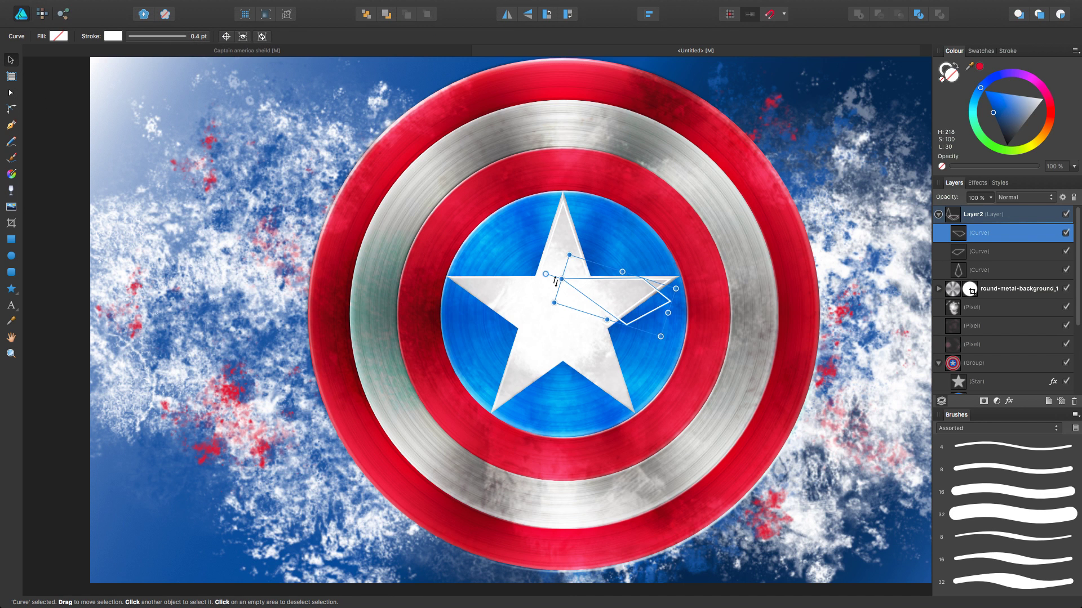
left_click_drag(622, 298, 513, 297)
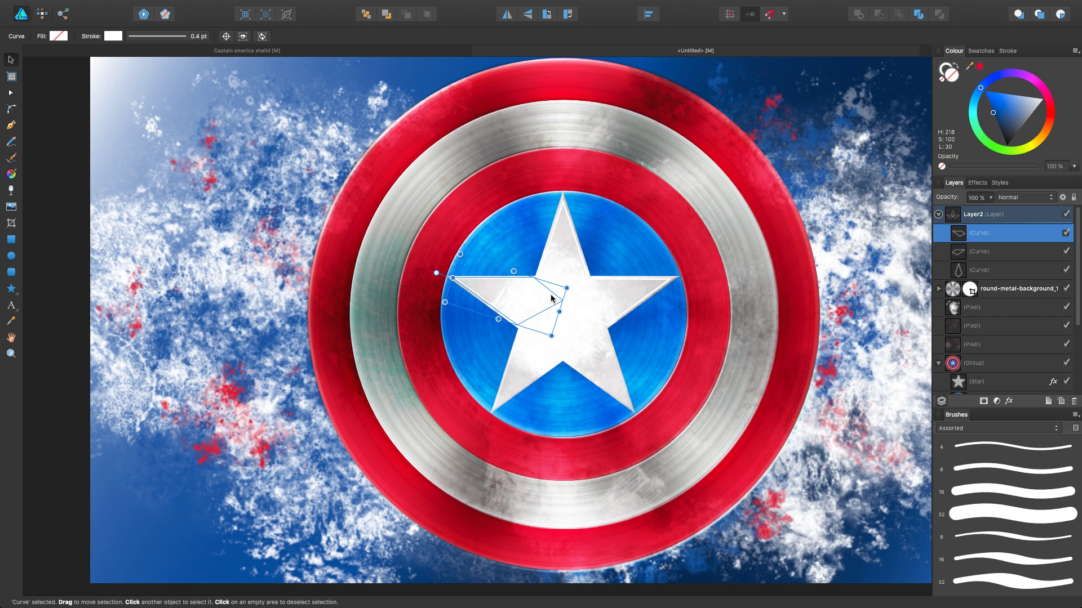
Duplicate the left arm's outline, then rotate and move the copy into the star's lower-right arm
key("super+j")
left_click_drag(552, 298, 616, 342)
left_click_drag(619, 385, 559, 279)
left_click_drag(569, 338, 590, 355)
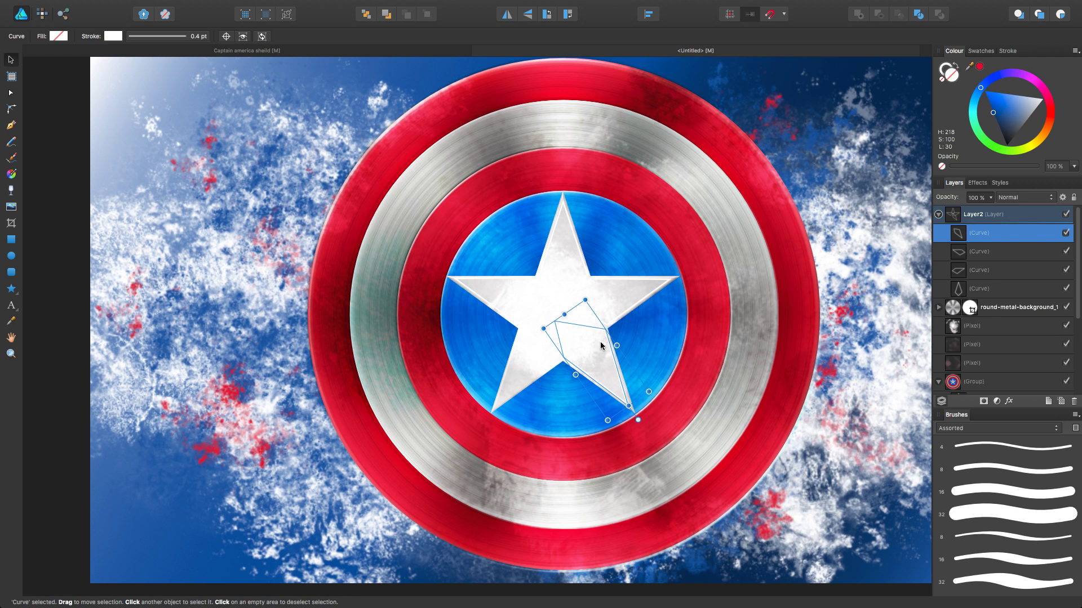
Fine-tune the position of the lower-right arm's outline and move its inner node towards the star's centre
scroll(596, 337, "up", 5)
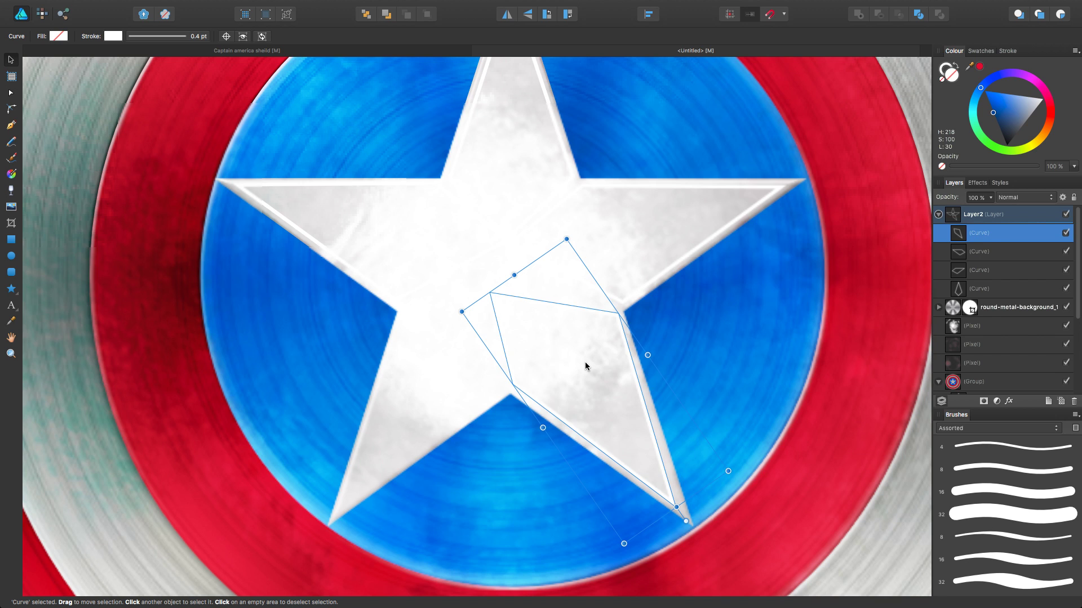
key("super+z")
left_click_drag(584, 363, 582, 367)
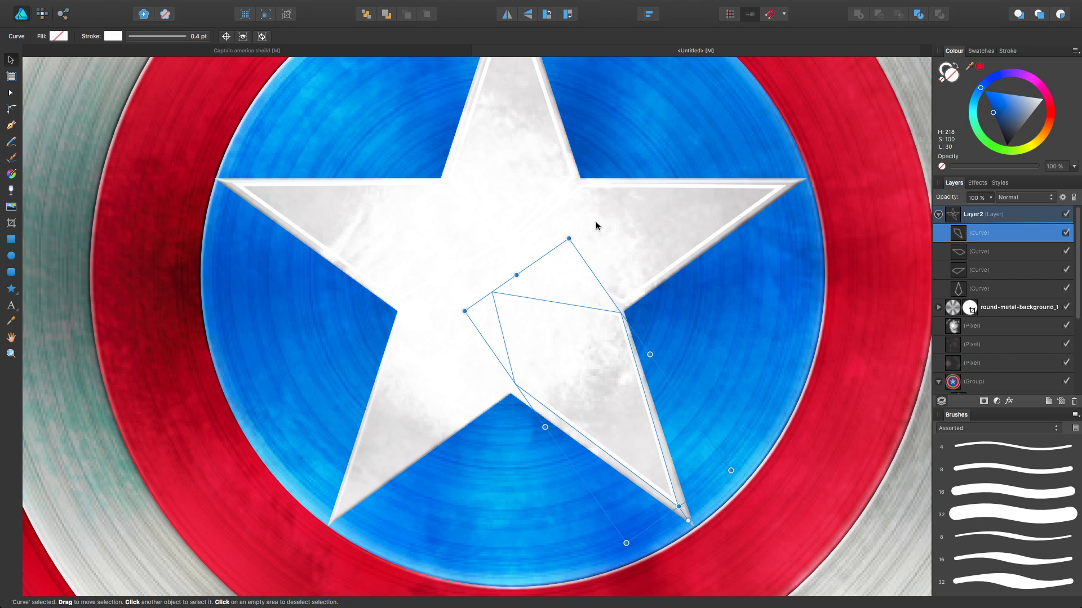
left_click(11, 93)
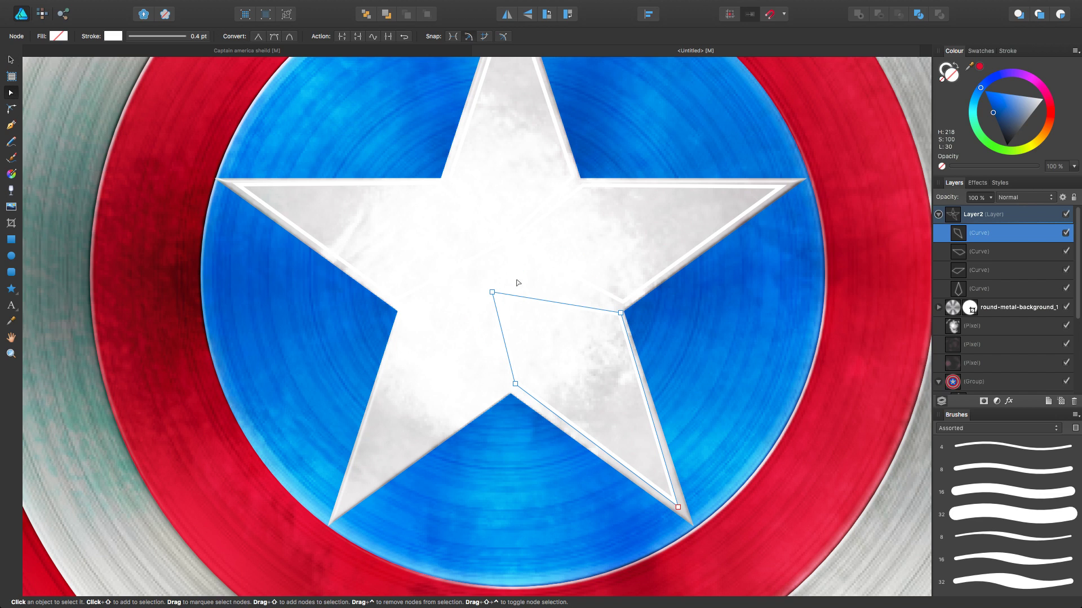
left_click_drag(496, 292, 516, 259)
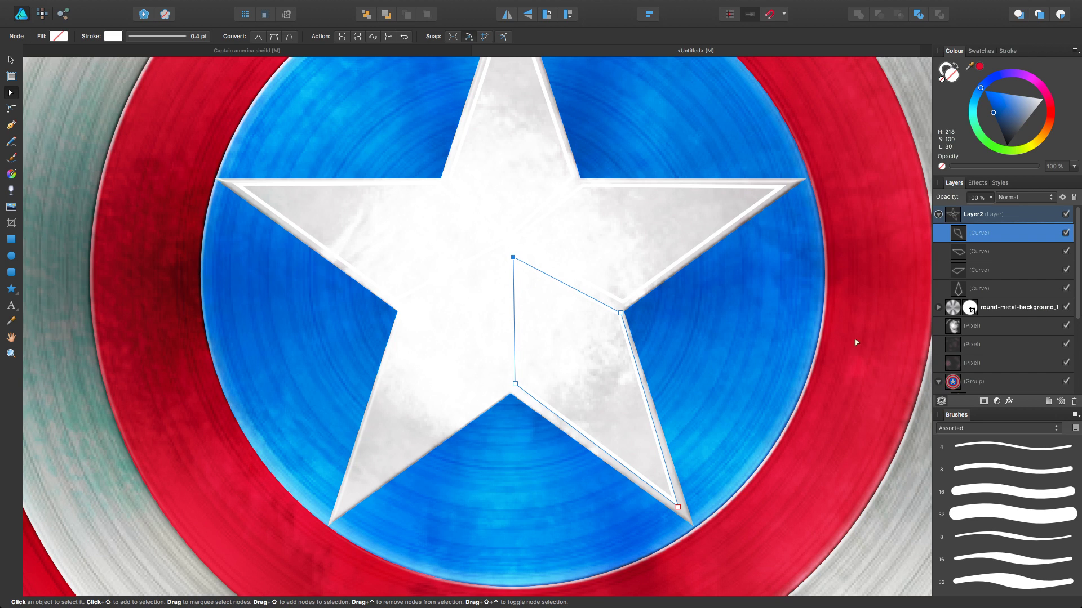
Duplicate the lower-right arm's outline, flip the copy horizontally and fit it inside the star's lower-left arm with a slight rotation
key("super+j")
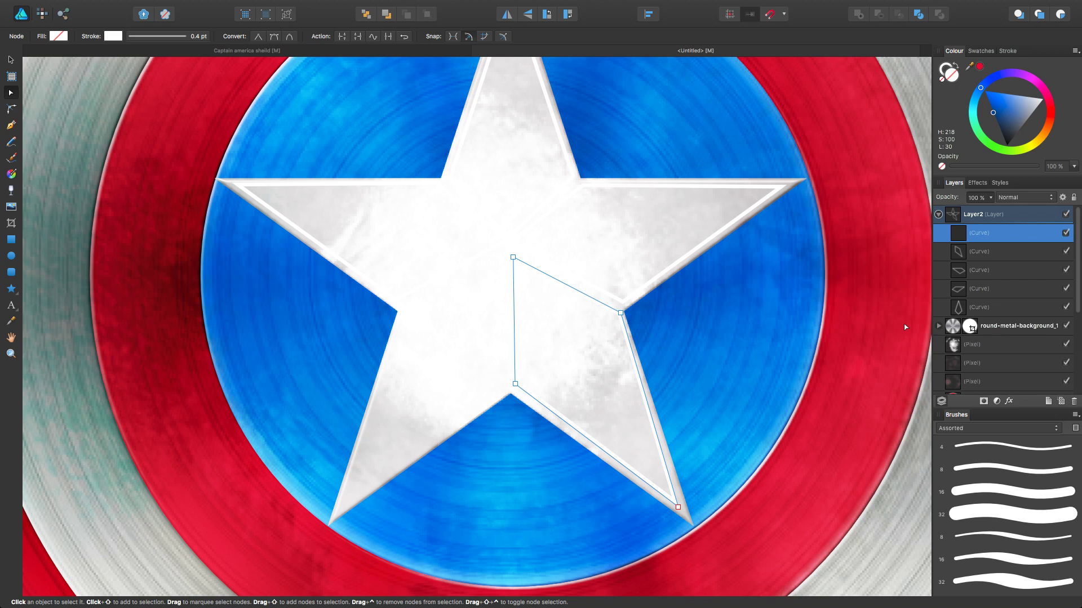
mouse_move(198, 4)
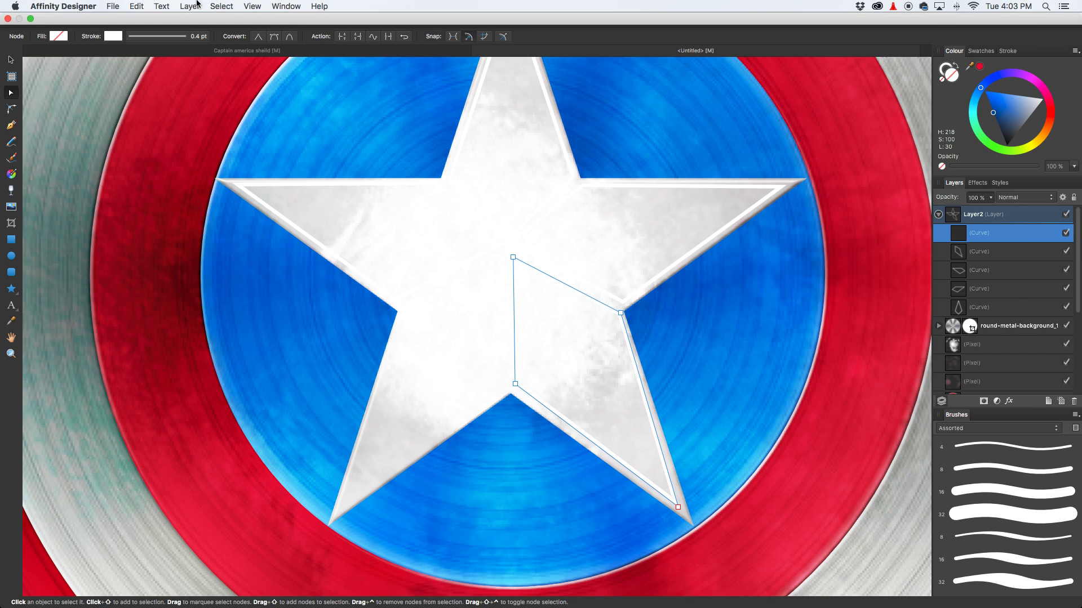
left_click(190, 6)
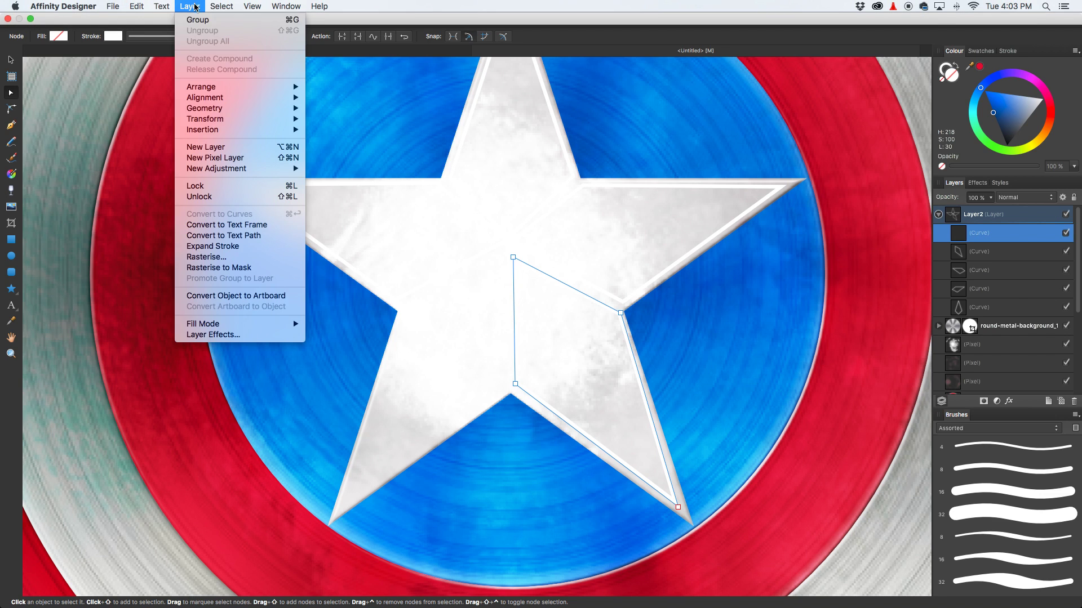
mouse_move(218, 120)
left_click(363, 147)
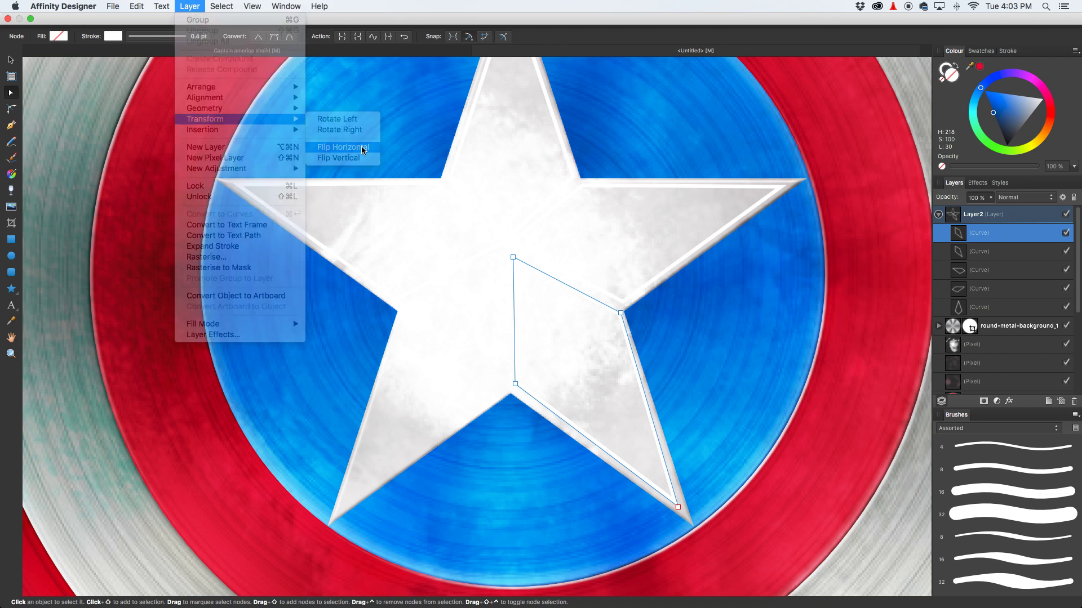
left_click(12, 60)
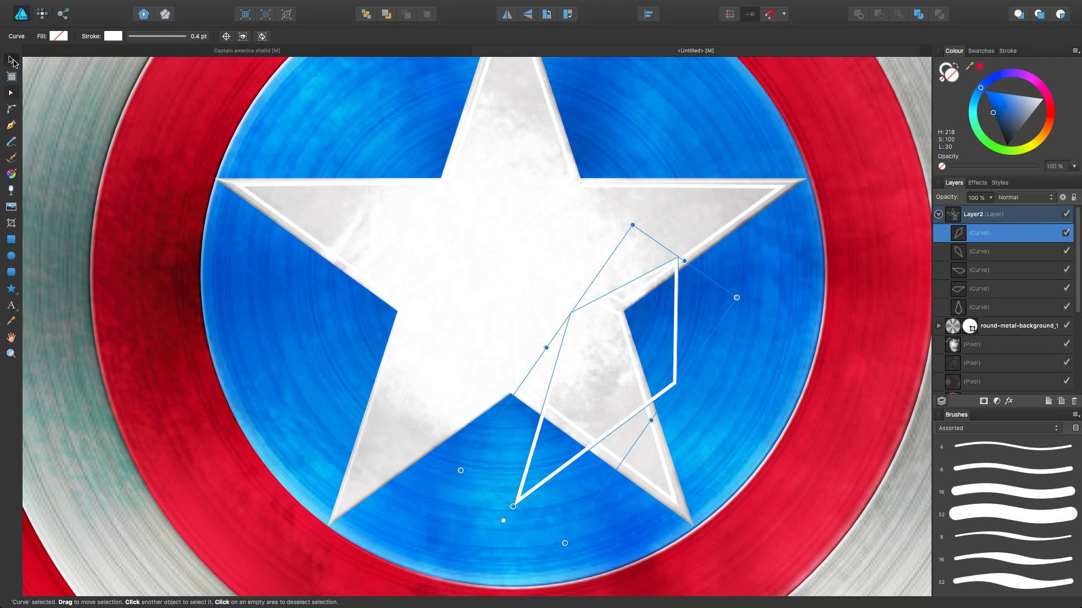
left_click_drag(676, 293, 504, 298)
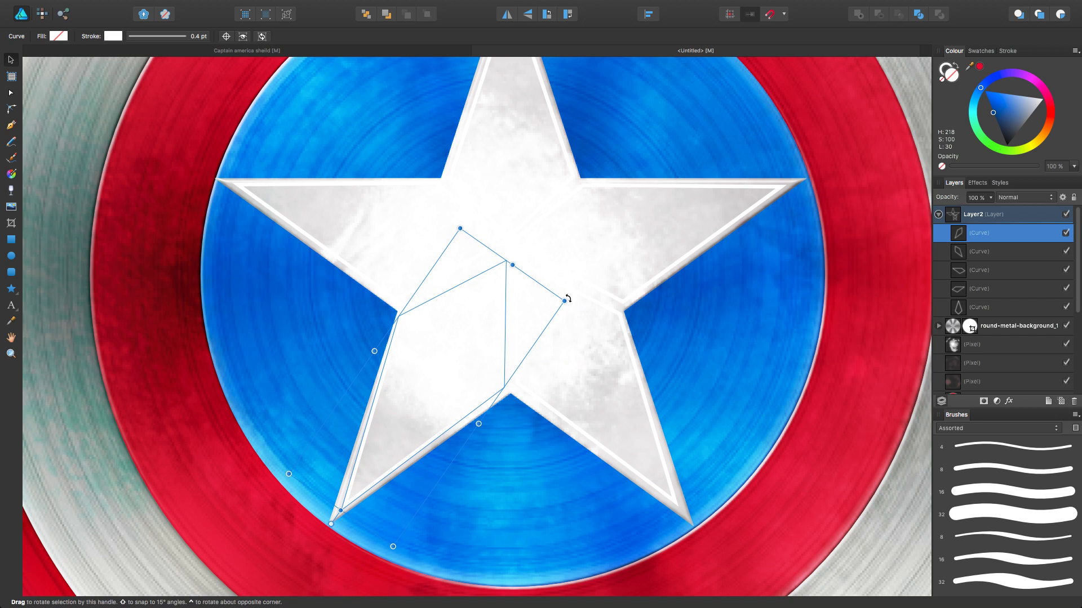
left_click_drag(566, 294, 566, 299)
left_click_drag(441, 334, 441, 333)
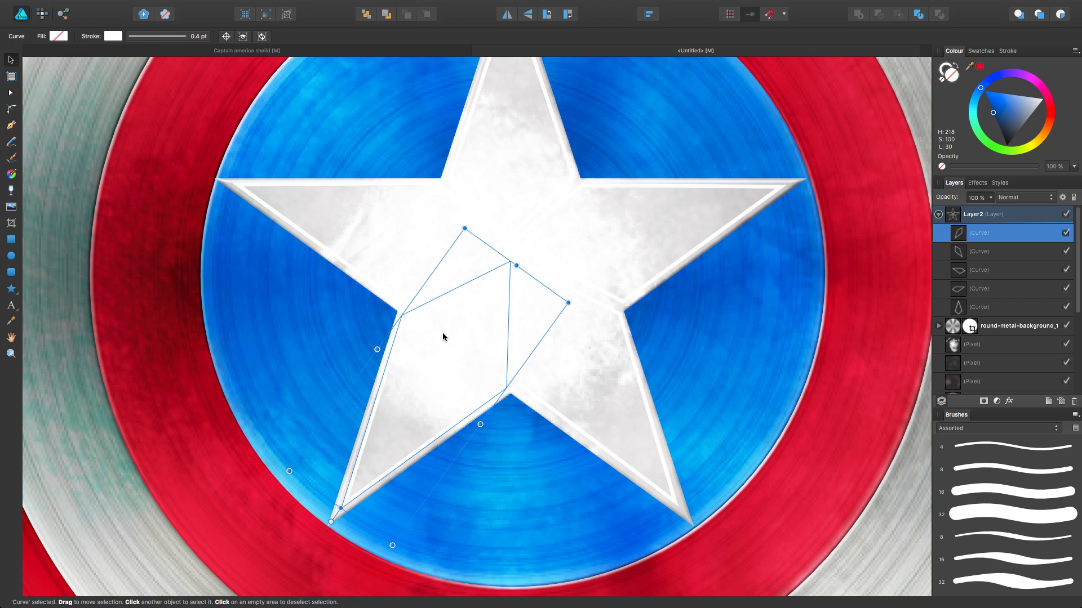
Deselect everything and review the complete shield artwork with the outlined star
left_click(672, 358)
scroll(691, 369, "down", 5)
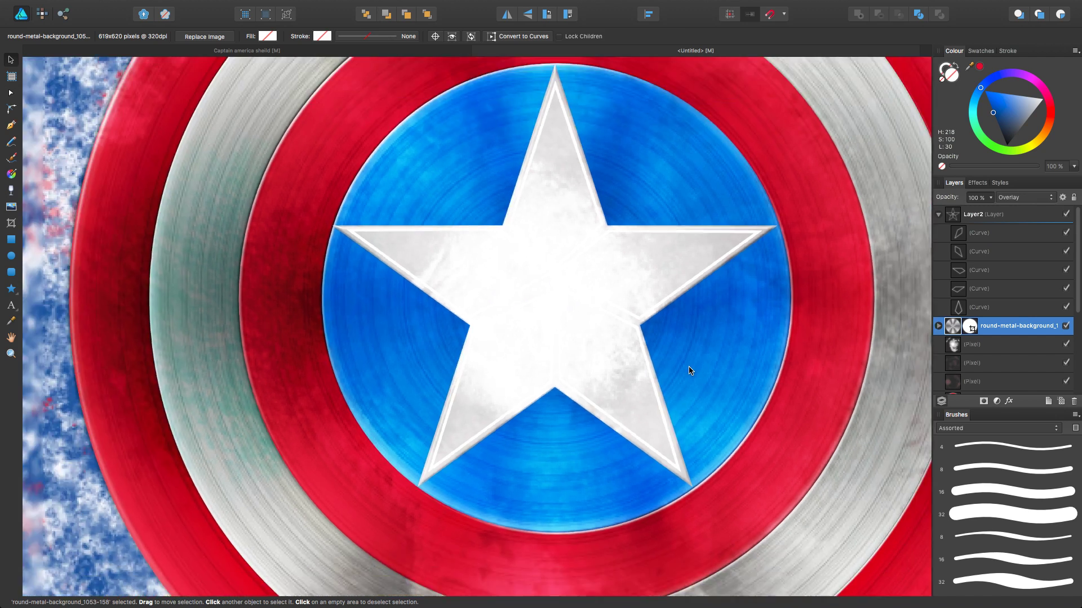
scroll(690, 369, "down", 1)
scroll(676, 282, "right", 5)
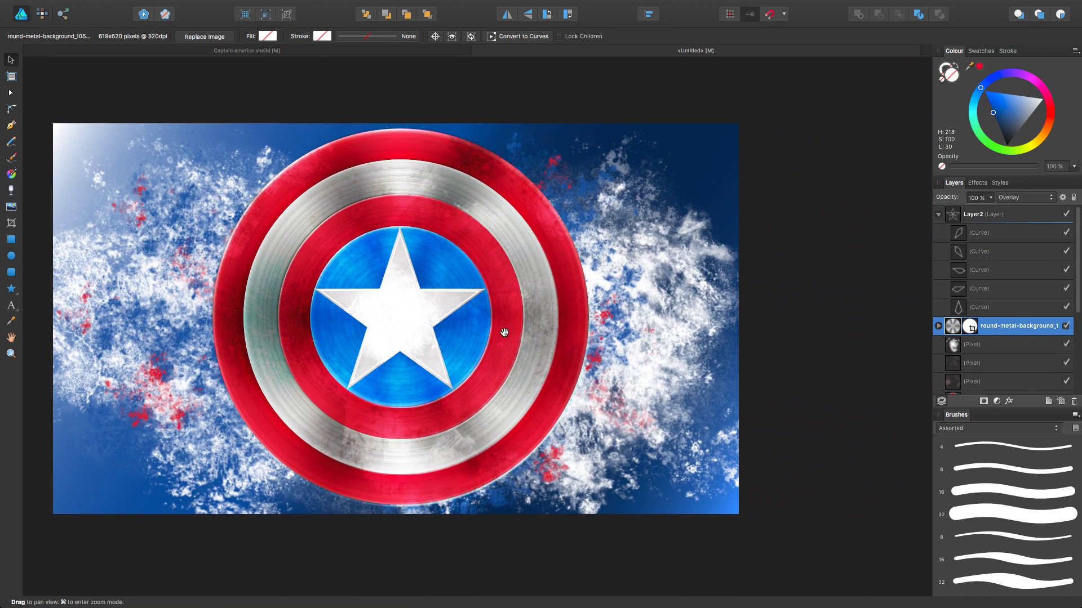
left_click(687, 243)
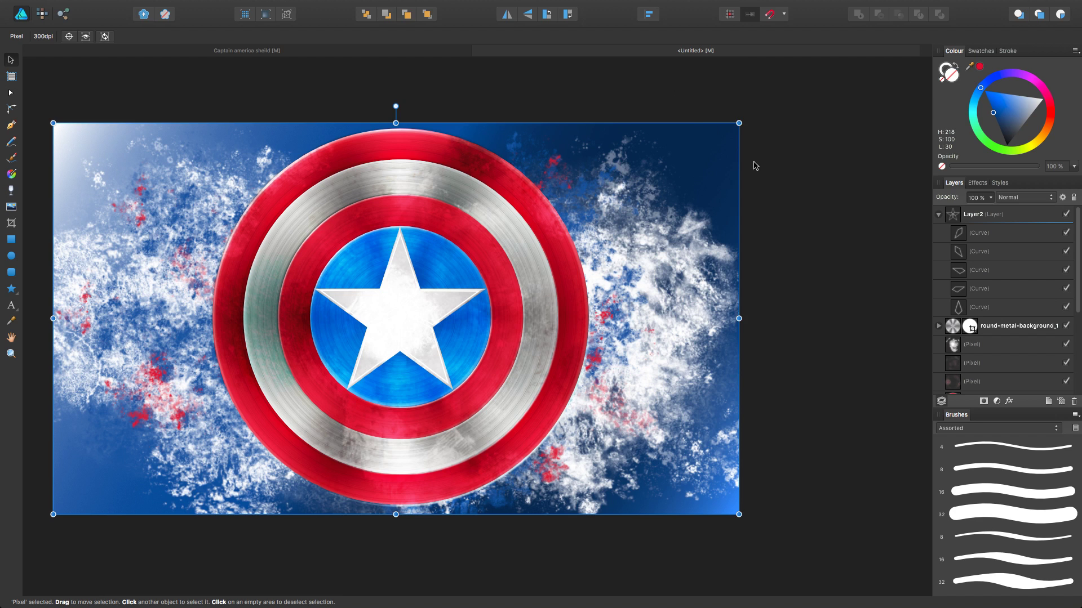
left_click(760, 188)
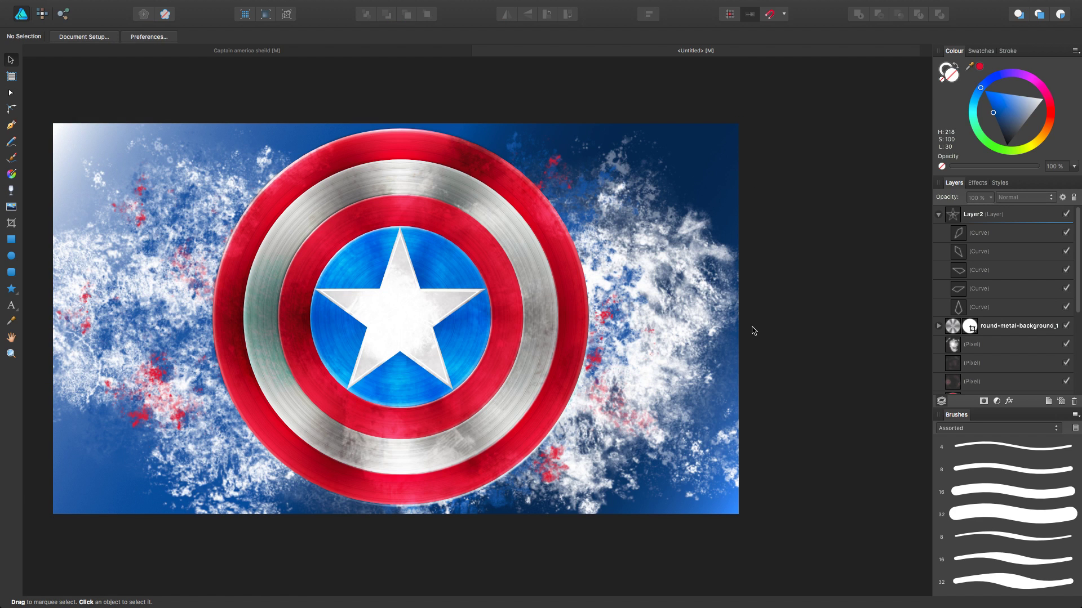